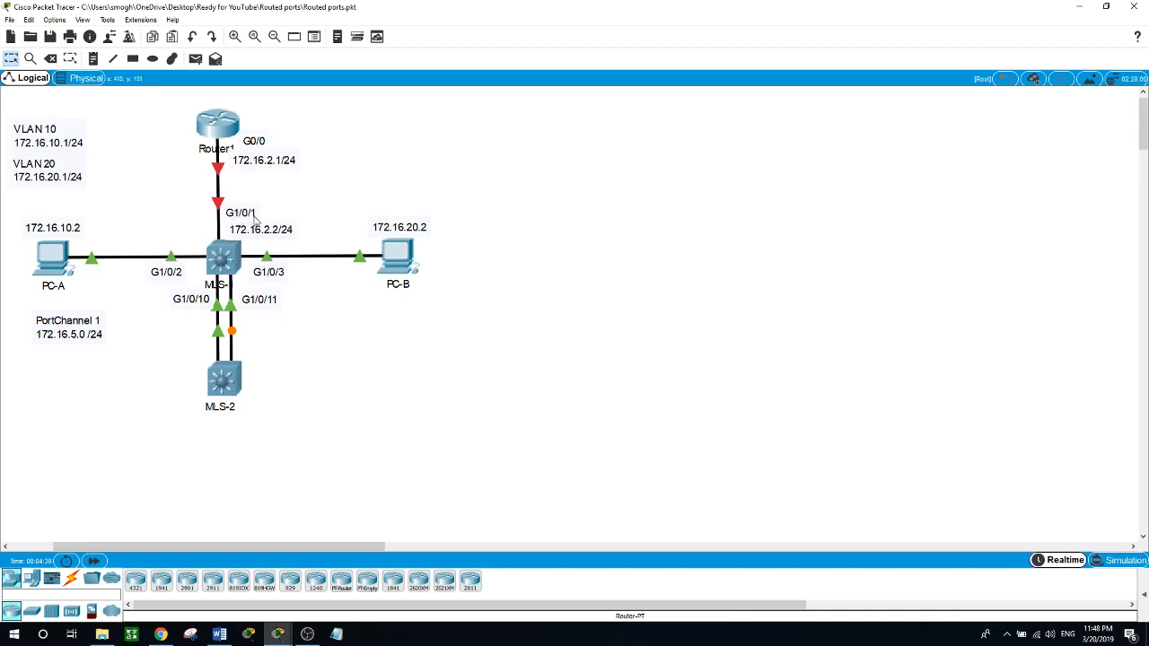
# Step: Open Router1's command line and enter global configuration mode
pyautogui.click(219, 124)
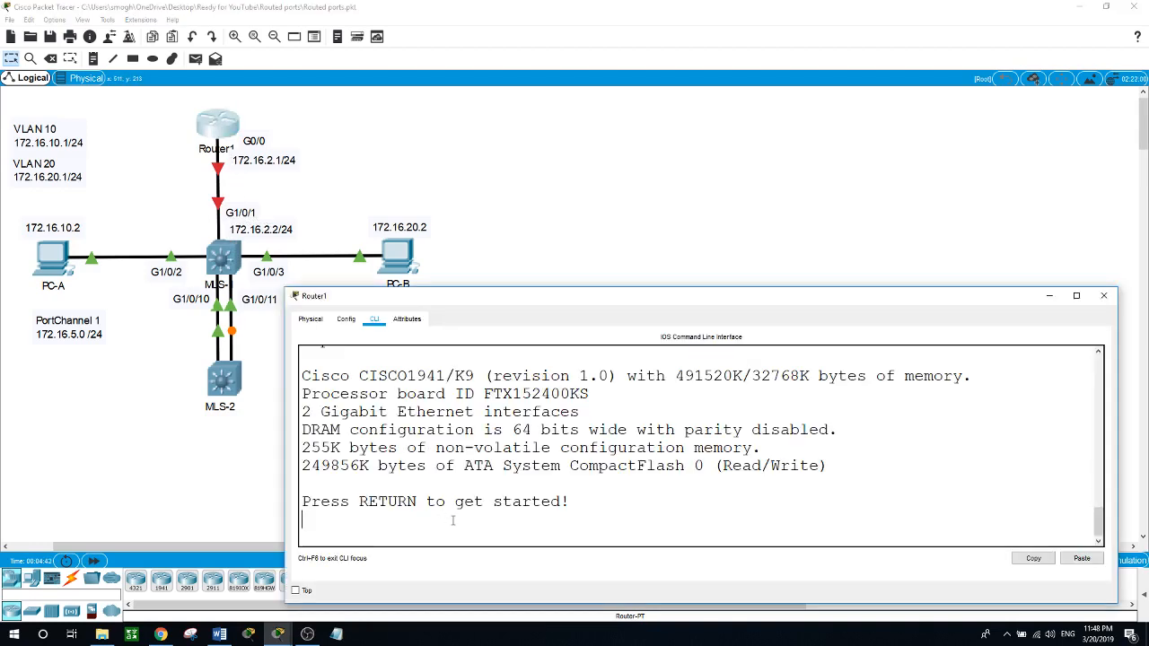
pyautogui.press('Return')
pyautogui.write('en')
pyautogui.press('Return')
pyautogui.write('conf t')
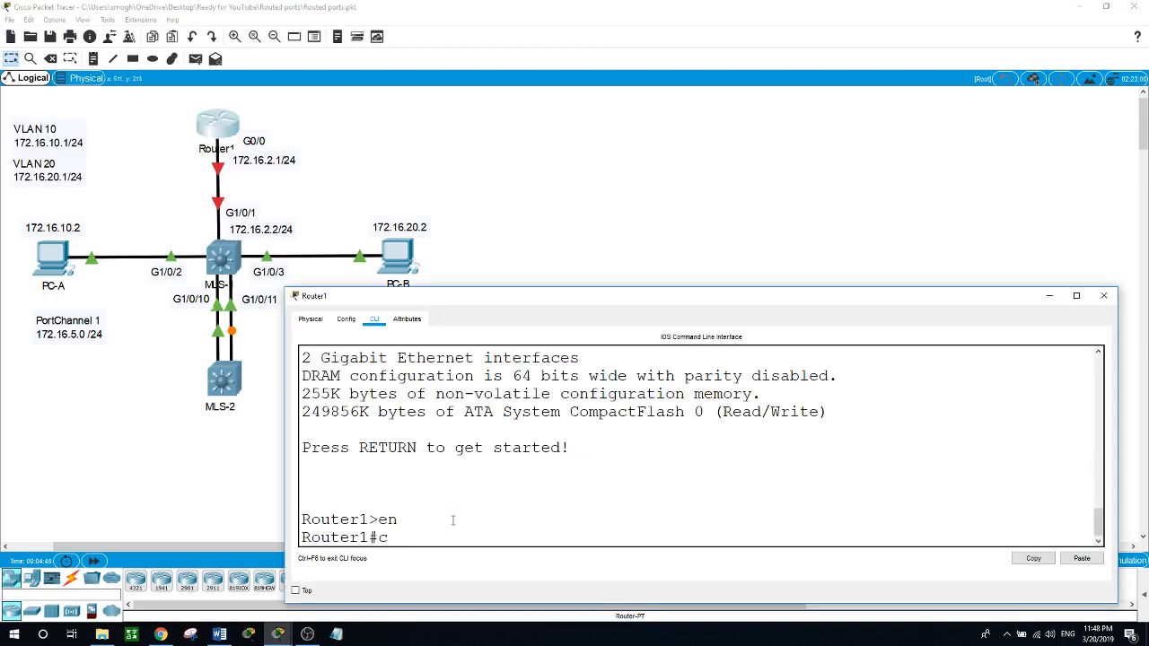
pyautogui.press('Return')
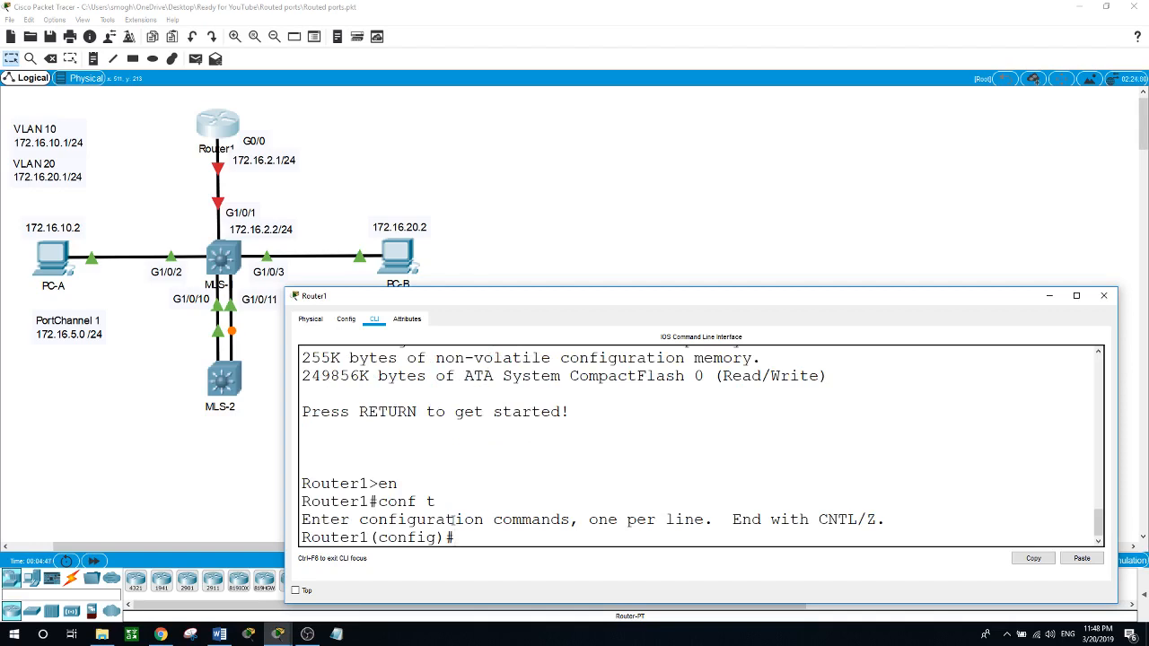
# Step: Assign IP address 172.16.2.1 with mask 255.255.255.0 to Router1's interface G0/0
pyautogui.write('int g0/0')
pyautogui.press('Return')
pyautogui.write('ip addre')
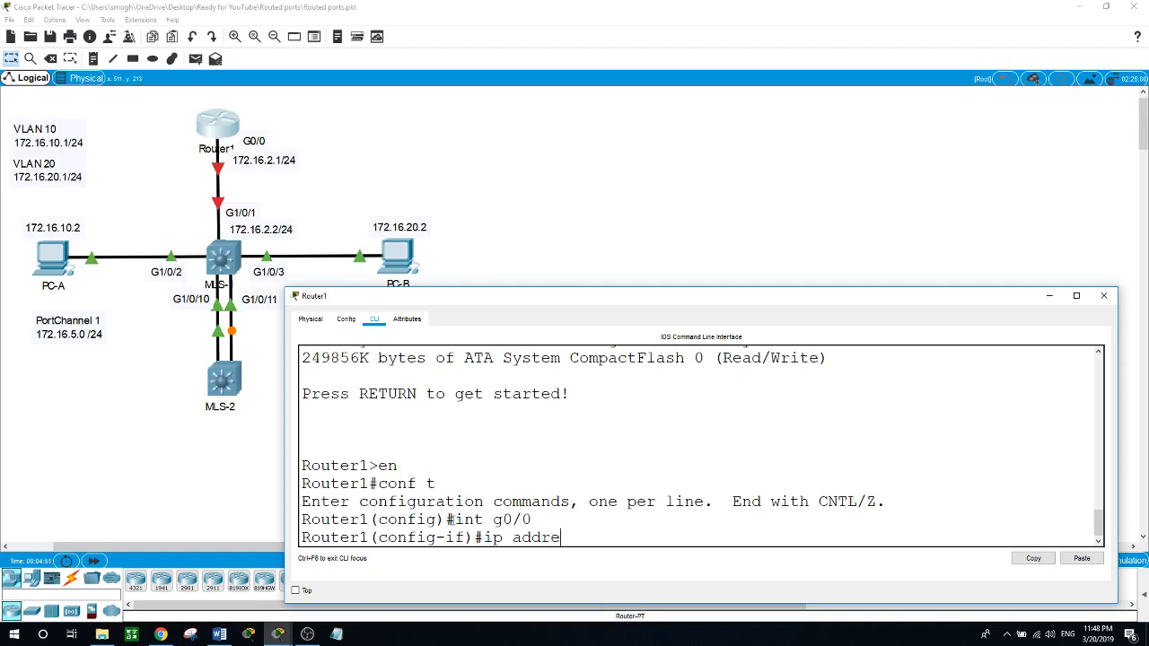
pyautogui.write('ss 172.16.2.1 255.255.255.')
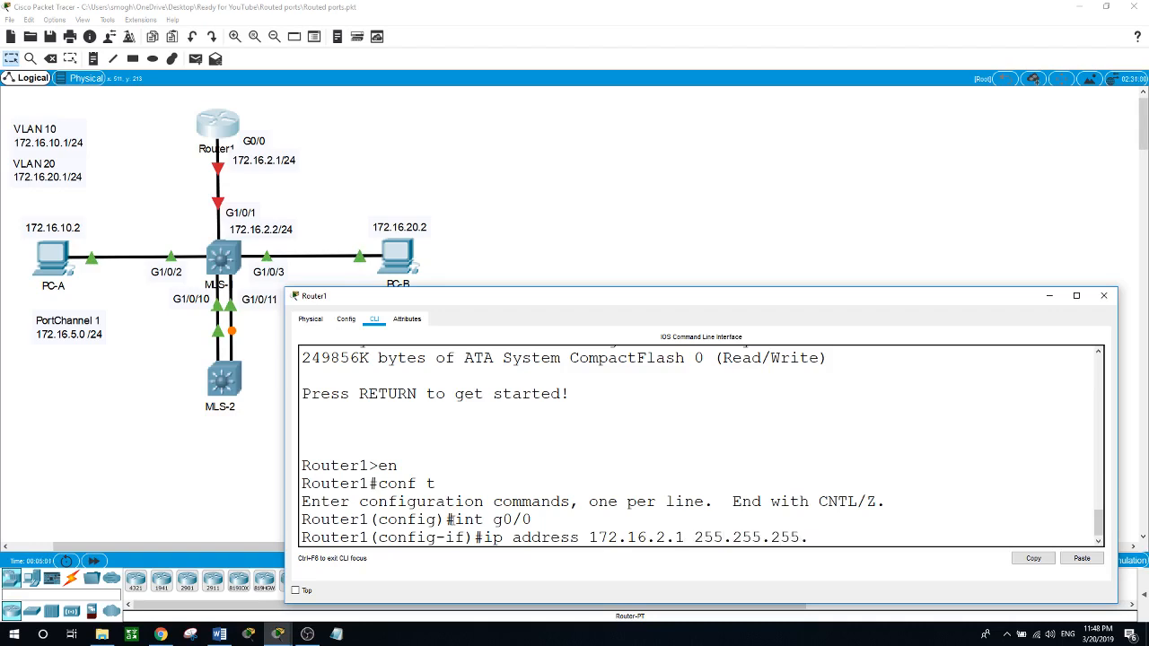
pyautogui.write('0')
pyautogui.press('Return')
# Step: Enable Router1's G0/0 interface with the no shut command
pyautogui.write('no shut')
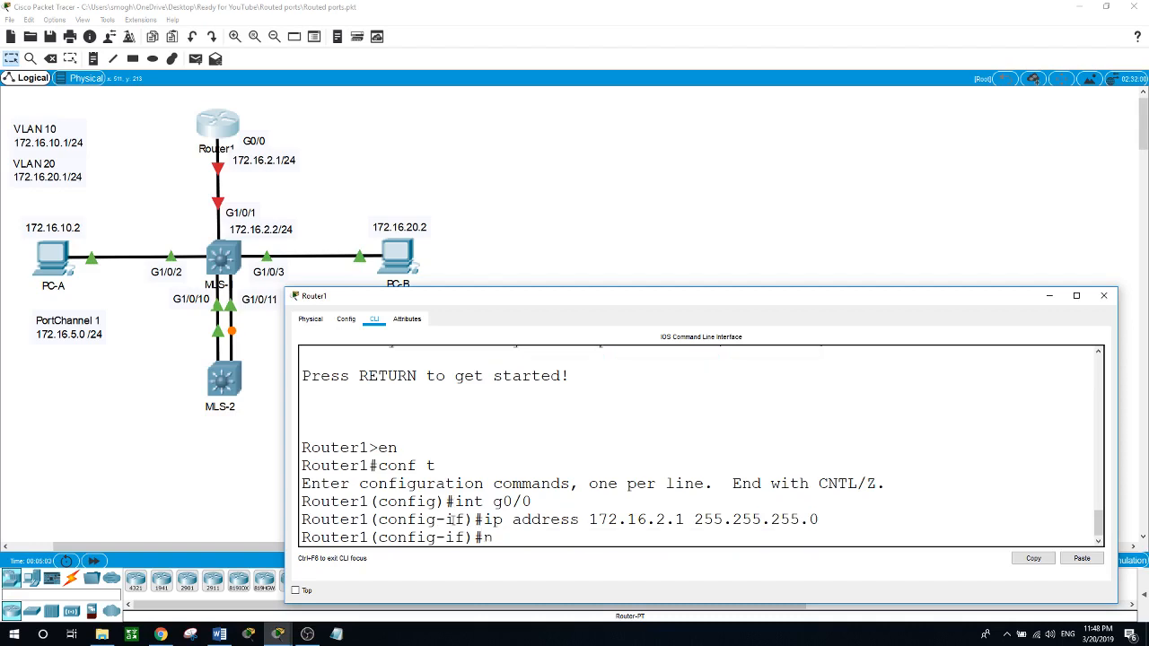
pyautogui.press('Return')
pyautogui.press('Return')
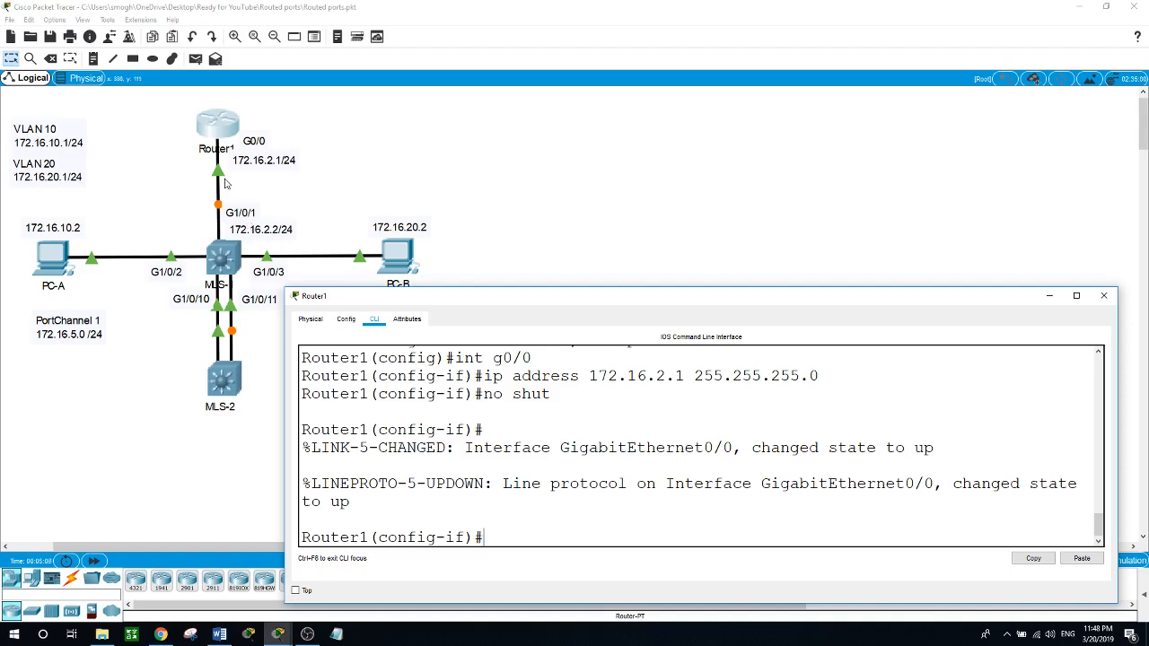
# Step: Open the command line of MLS-1 and enter privileged EXEC mode
pyautogui.click(221, 256)
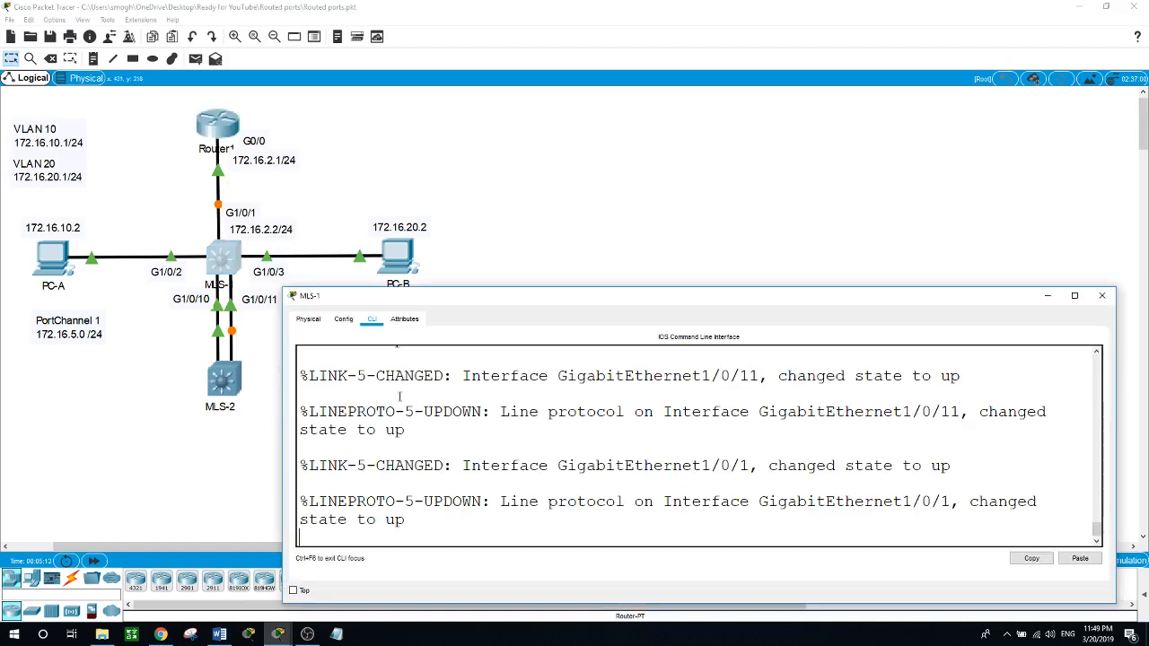
pyautogui.press('Return')
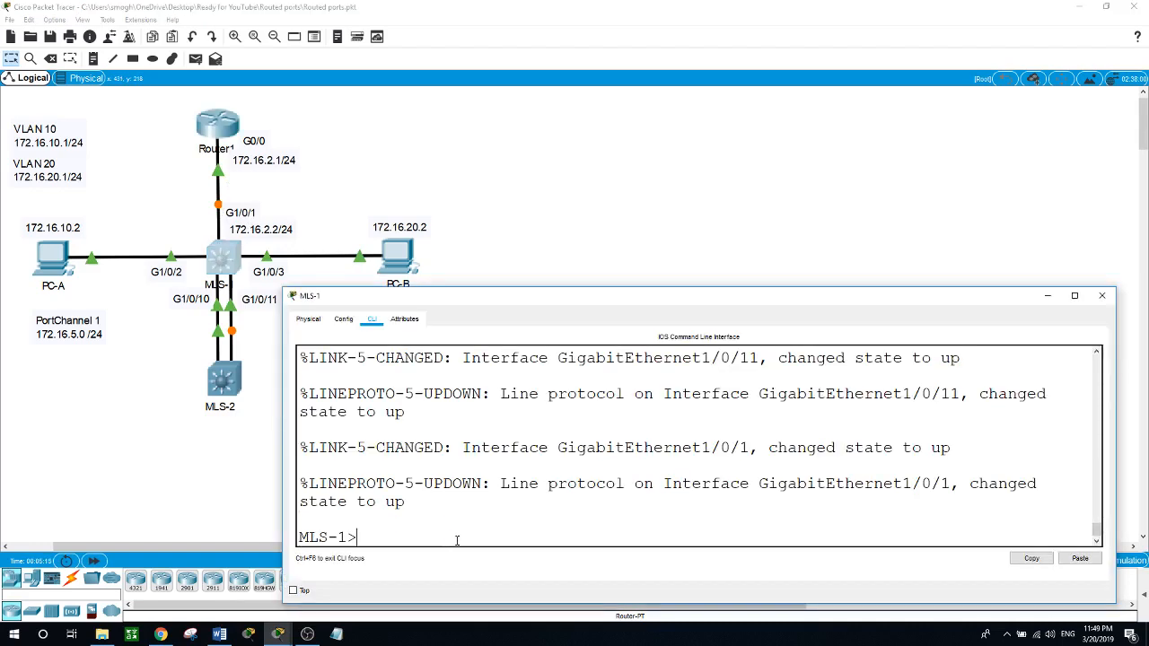
pyautogui.write('en')
pyautogui.press('Return')
pyautogui.write('conf t')
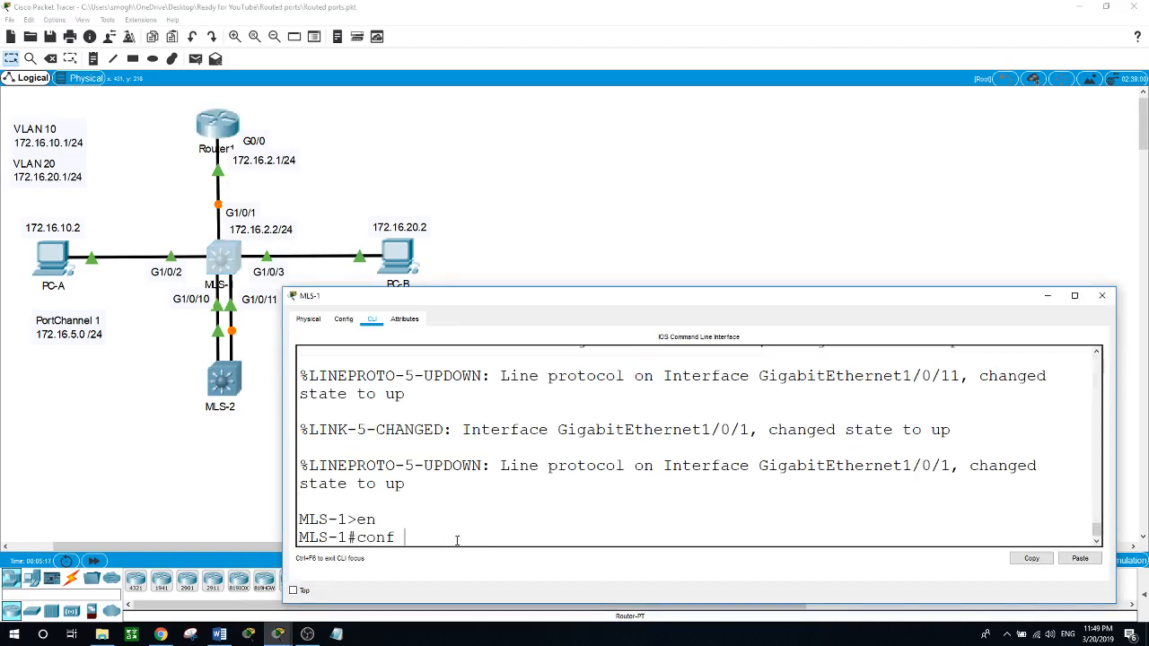
pyautogui.press('Return')
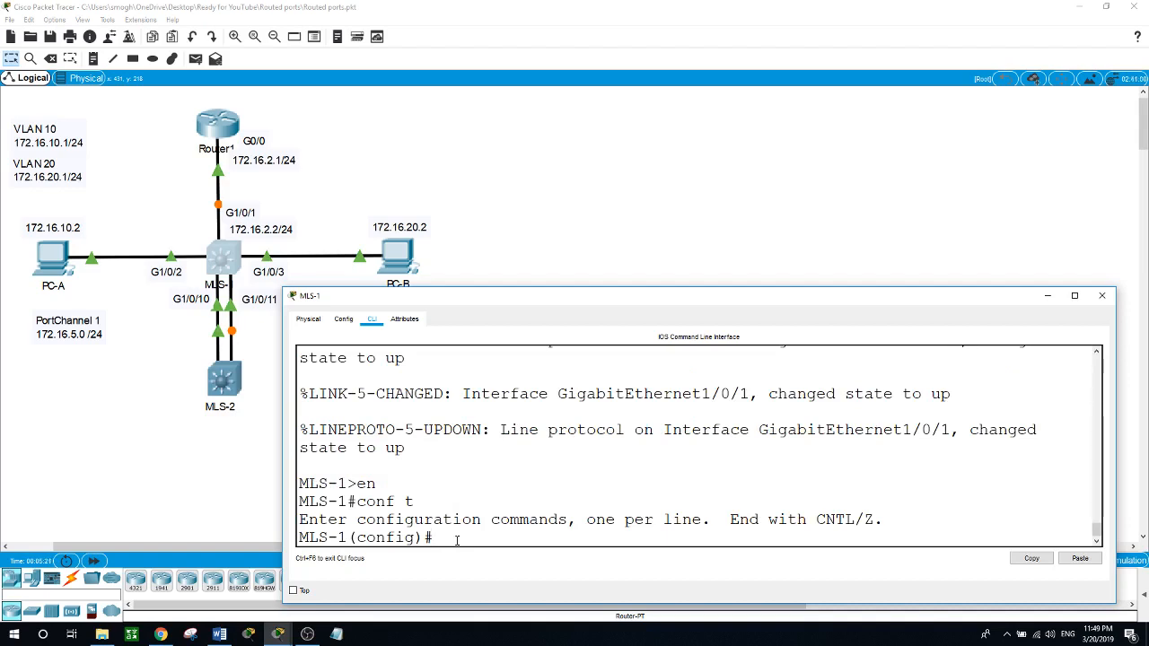
pyautogui.write('exit')
pyautogui.press('Return')
# Step: Display the IP routing table of MLS-1 with show ip route
pyautogui.write('show')
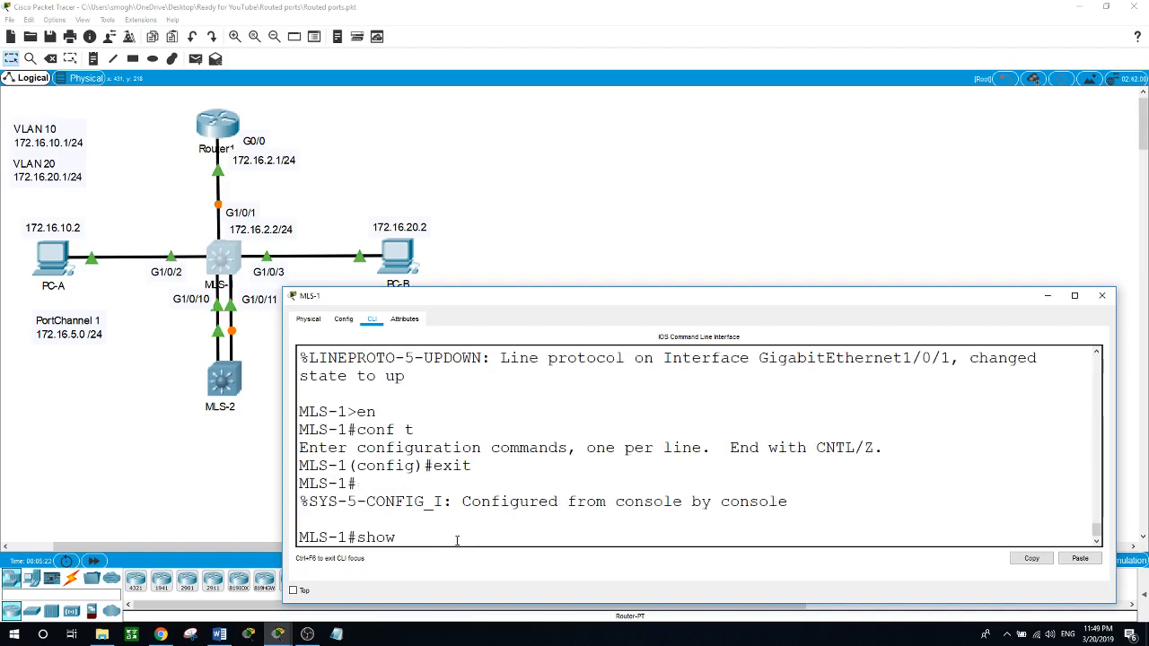
pyautogui.write(' ip route')
pyautogui.press('Return')
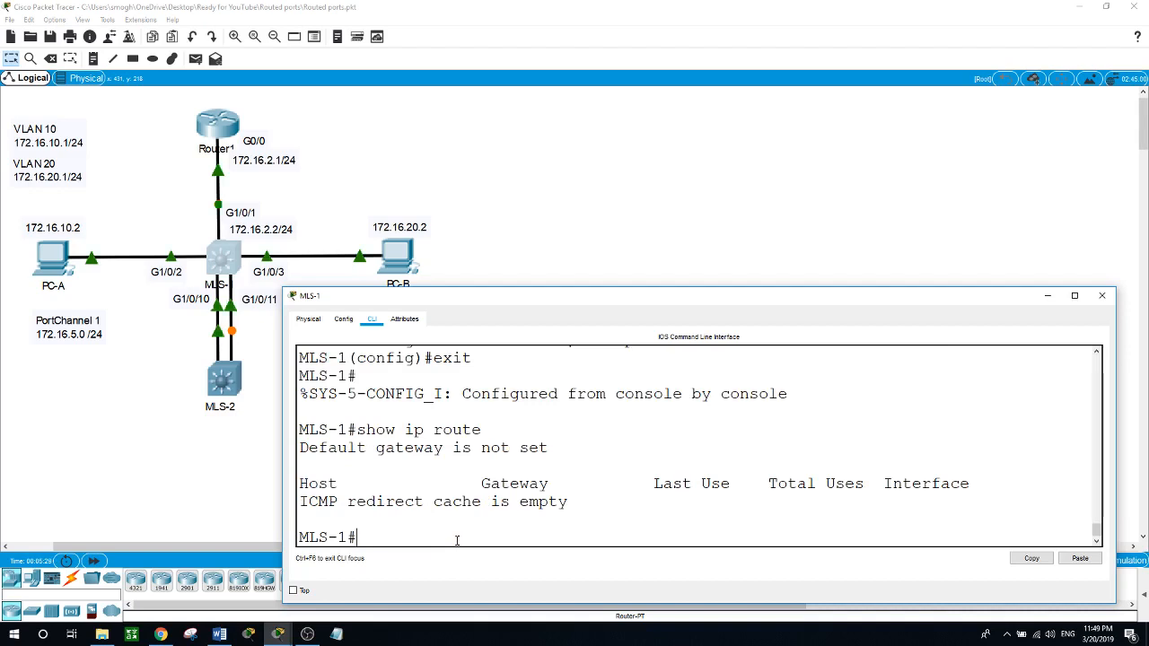
# Step: Enter global configuration mode on MLS-1 and enable Layer 3 forwarding with ip routing
pyautogui.write('conf t')
pyautogui.press('Return')
pyautogui.write('ip')
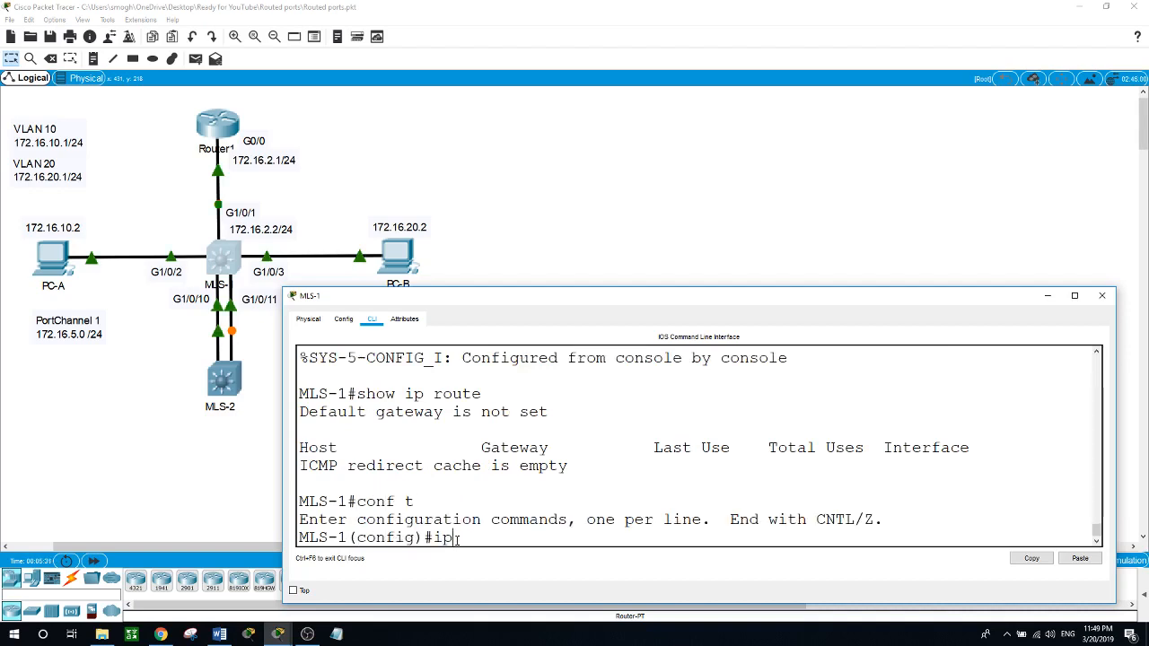
pyautogui.write(' routing')
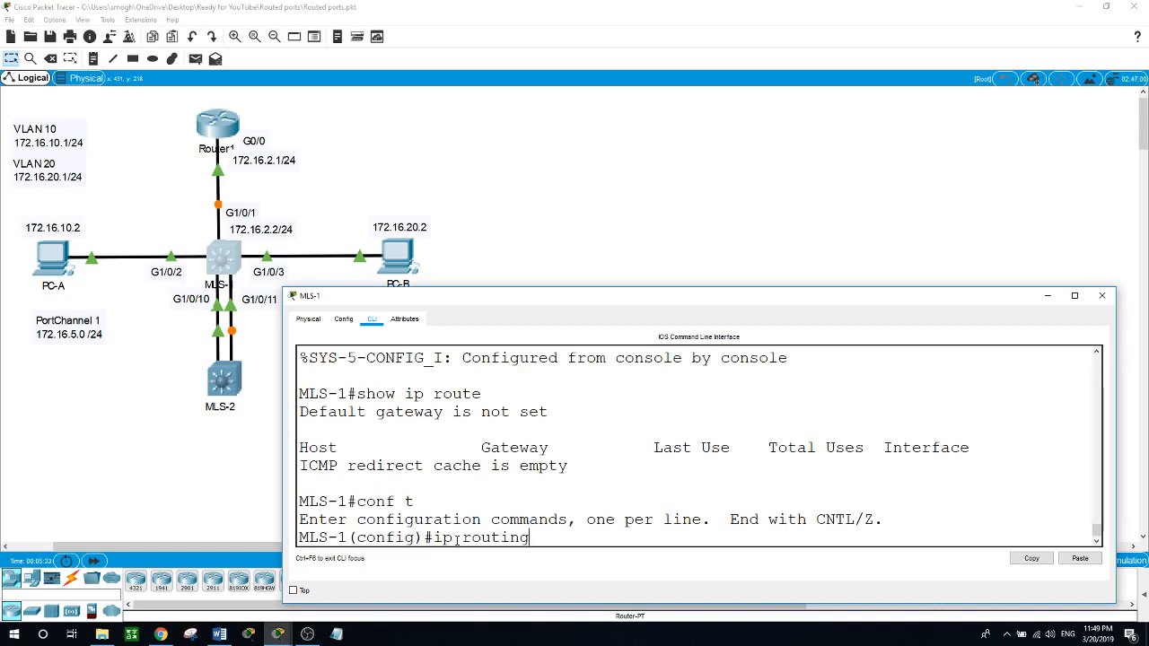
pyautogui.press('Return')
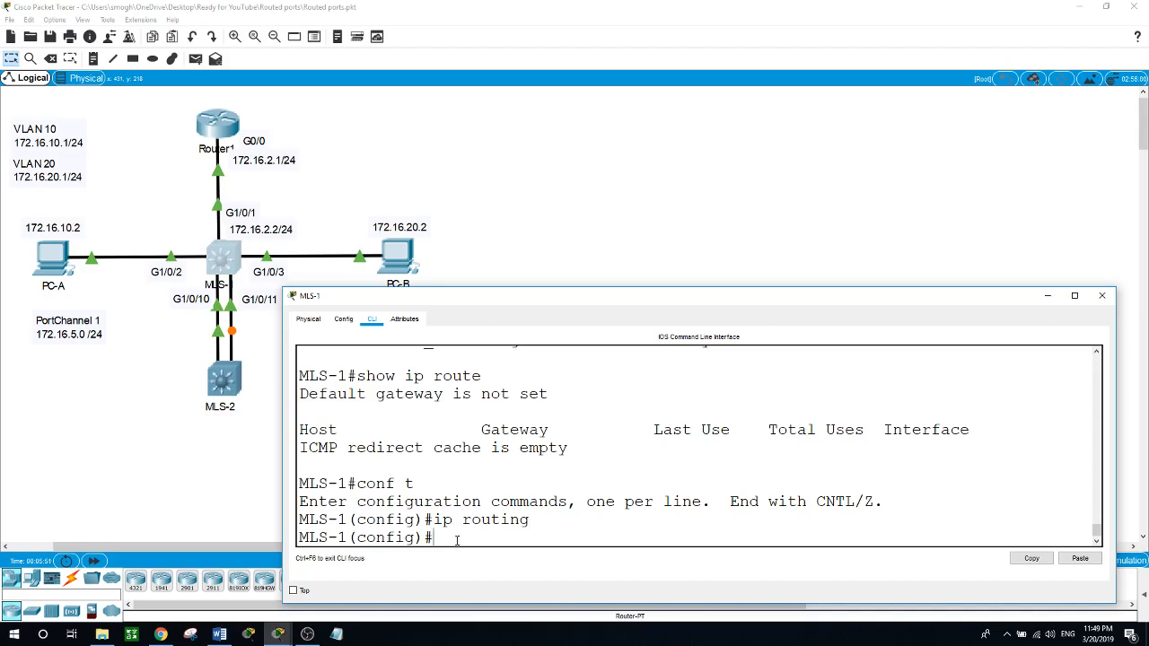
# Step: Enter interface configuration mode for G1/0/1 on MLS-1
pyautogui.click(182, 384)
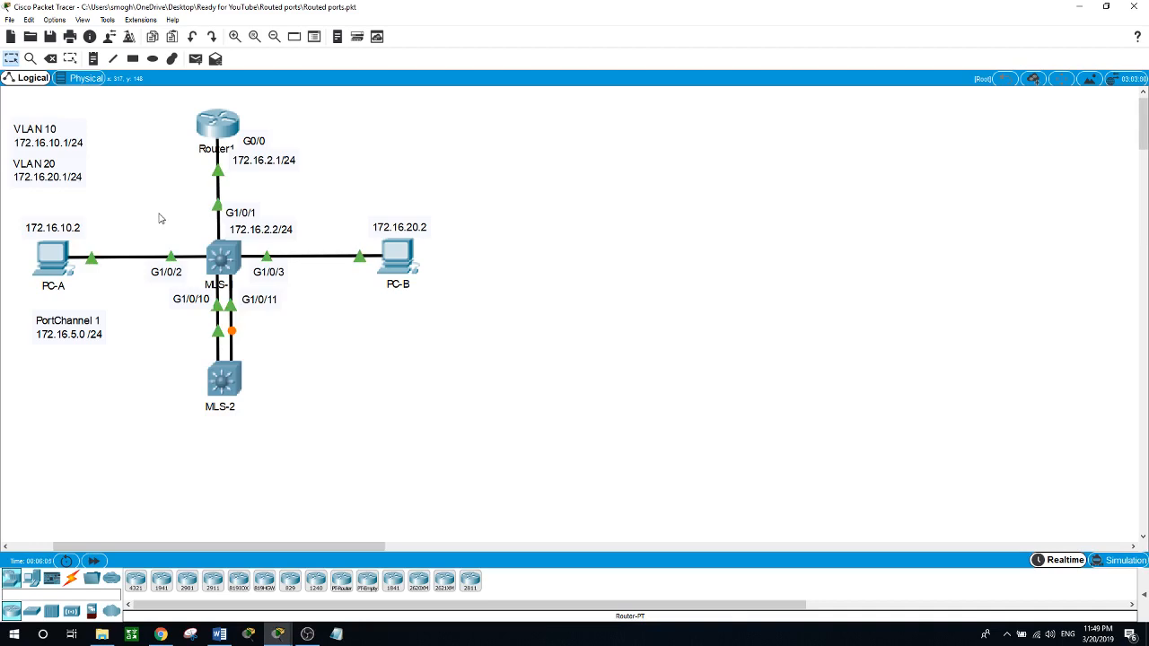
pyautogui.click(223, 258)
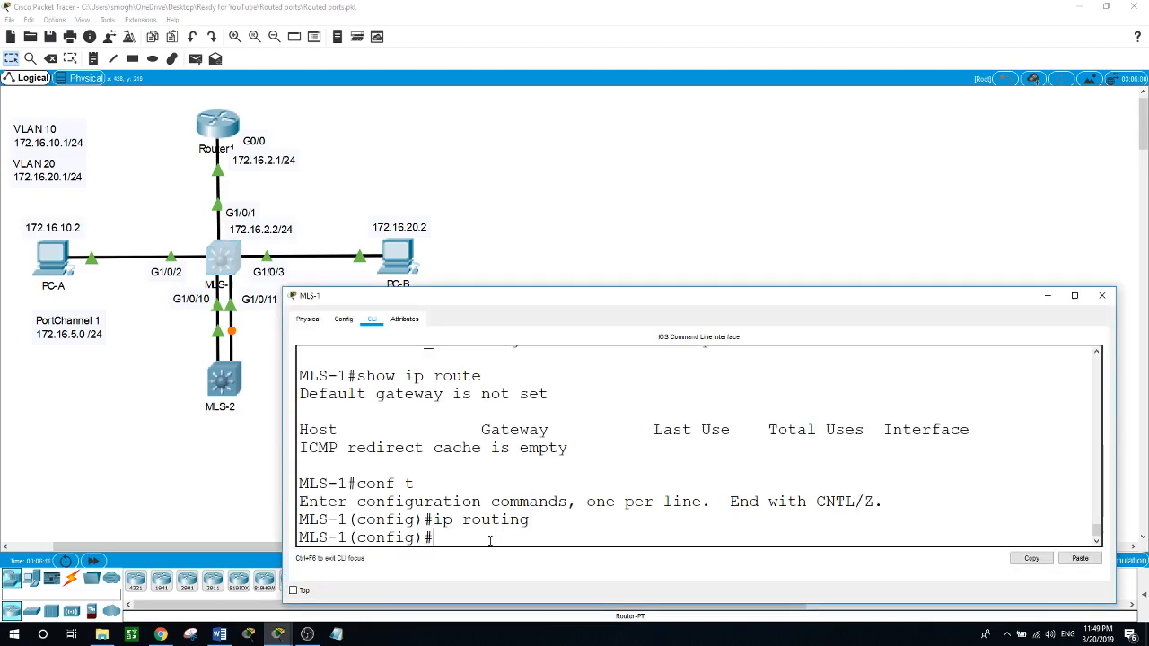
pyautogui.write('int')
pyautogui.write(' g')
pyautogui.write('1/0')
pyautogui.write('/1')
pyautogui.press('Return')
# Step: Try to assign IP address 172.16.2.2 with mask 255.255.255.0 to G1/0/1 while it is a switchport
pyautogui.write('i')
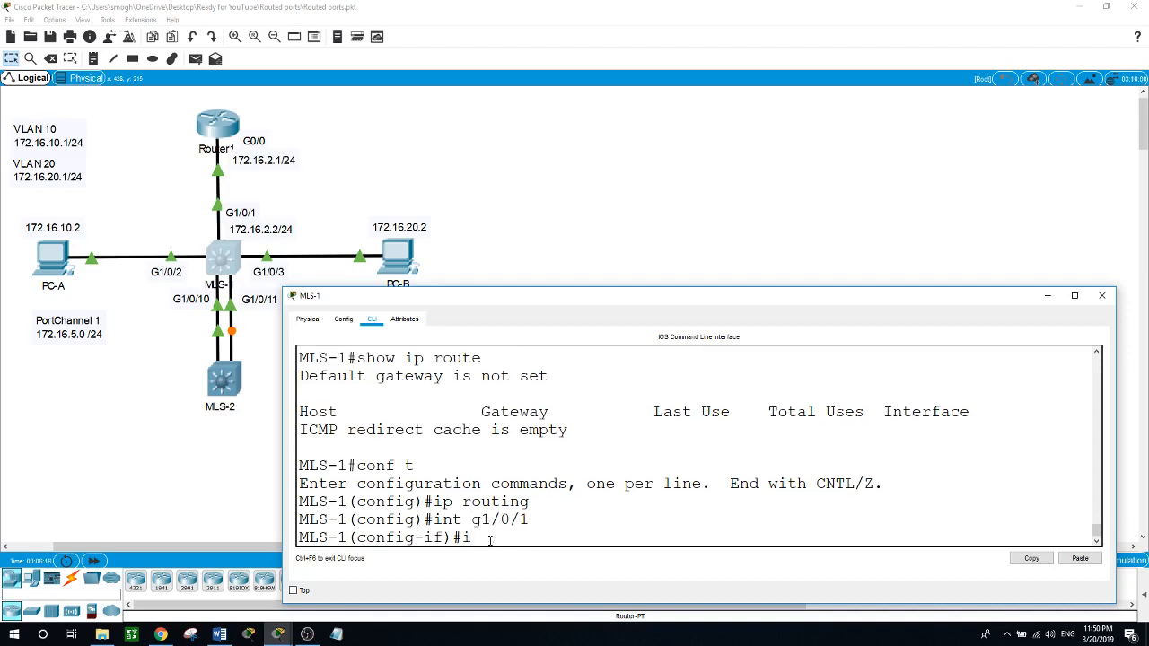
pyautogui.write('p address 172.16.')
pyautogui.write('2.2 255.255.255.0')
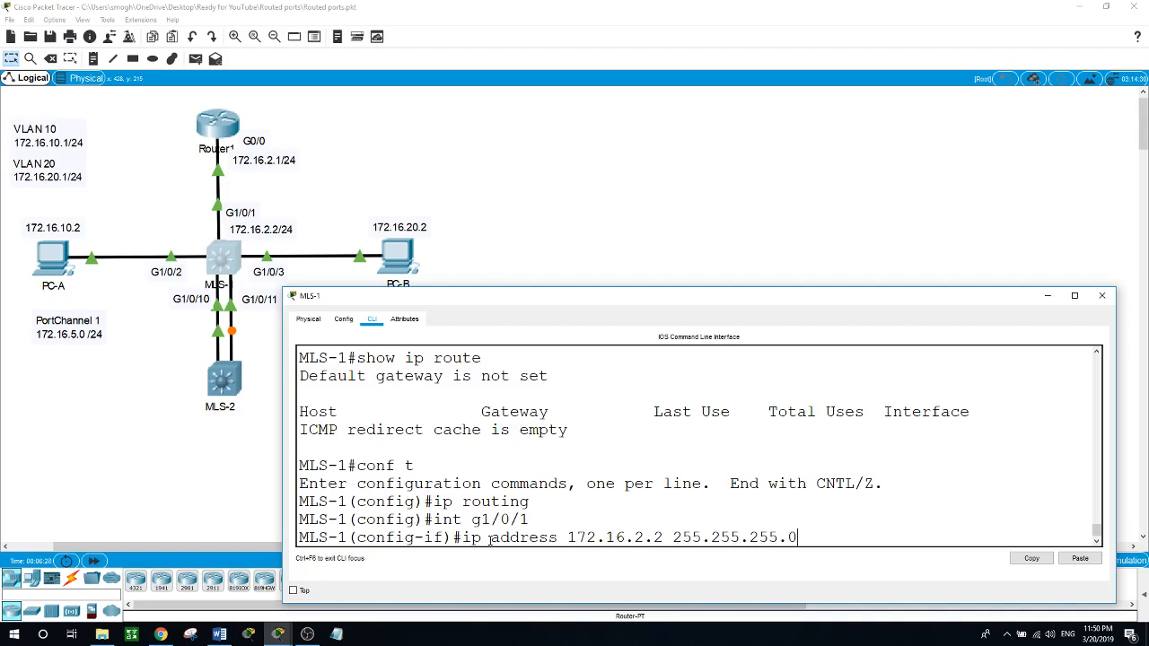
pyautogui.press('Return')
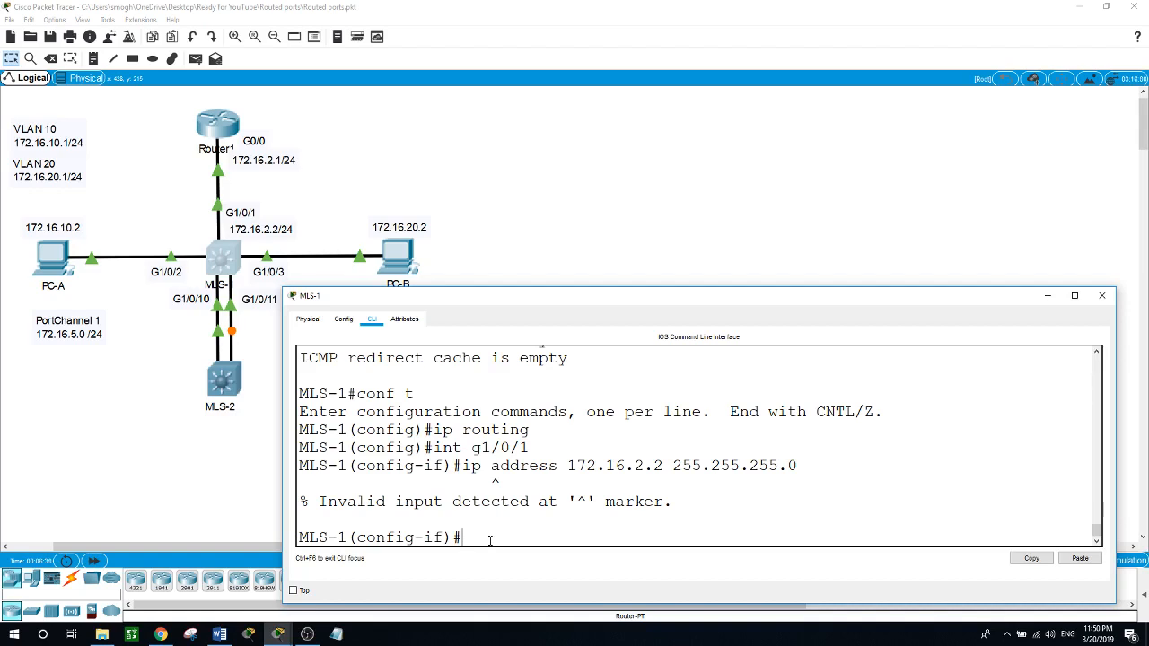
# Step: List the ip subcommands available on interface G1/0/1 and clear the command line
pyautogui.write('ip ?')
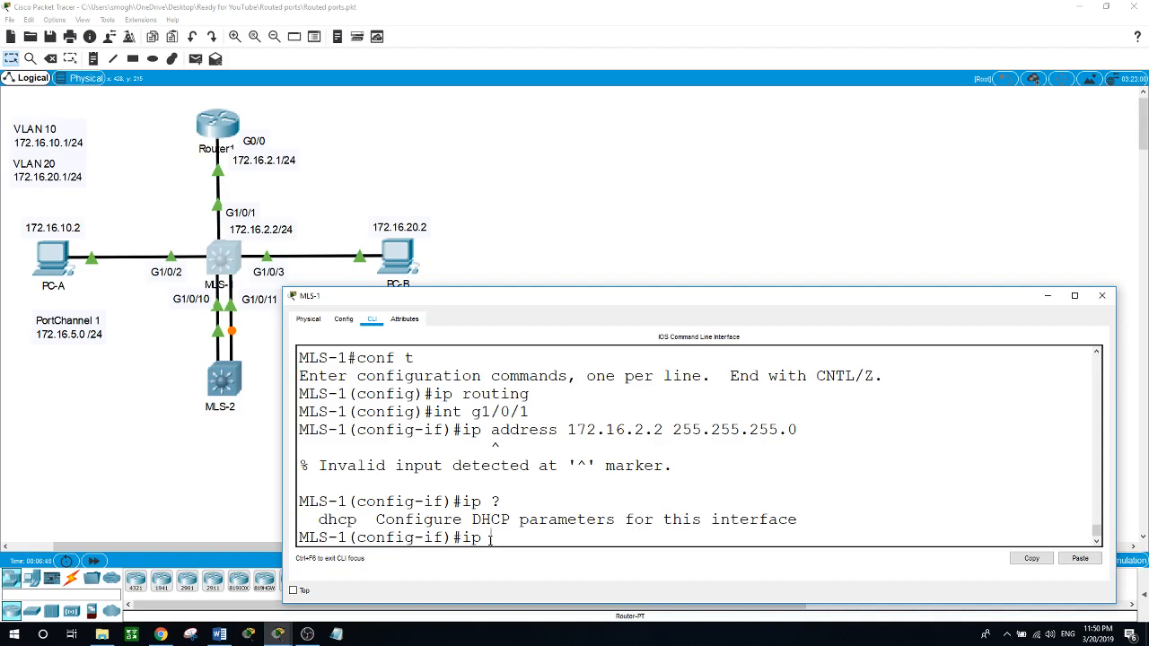
pyautogui.press('BackSpace')
pyautogui.press('BackSpace')
pyautogui.press('BackSpace')
# Step: Convert MLS-1's G1/0/1 into a routed port with no switchport
pyautogui.write('no swi')
pyautogui.press('Tab')
pyautogui.press('Return')
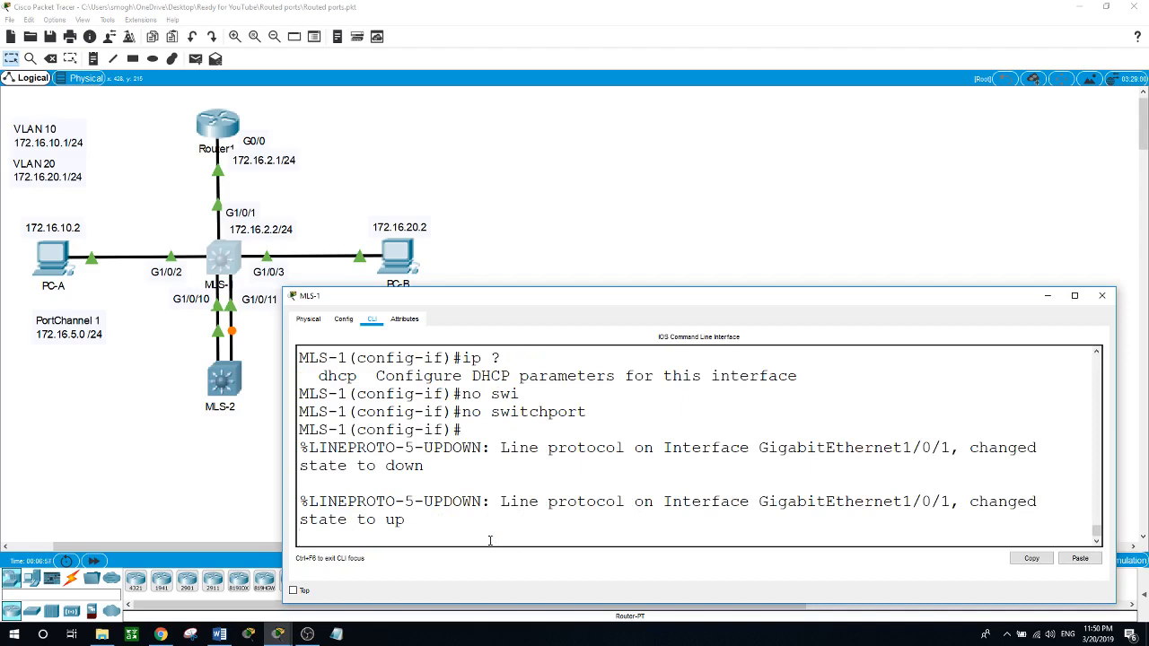
pyautogui.press('Return')
# Step: Assign IP address 172.16.2.2 with mask 255.255.255.0 to the routed port G1/0/1
pyautogui.write('i')
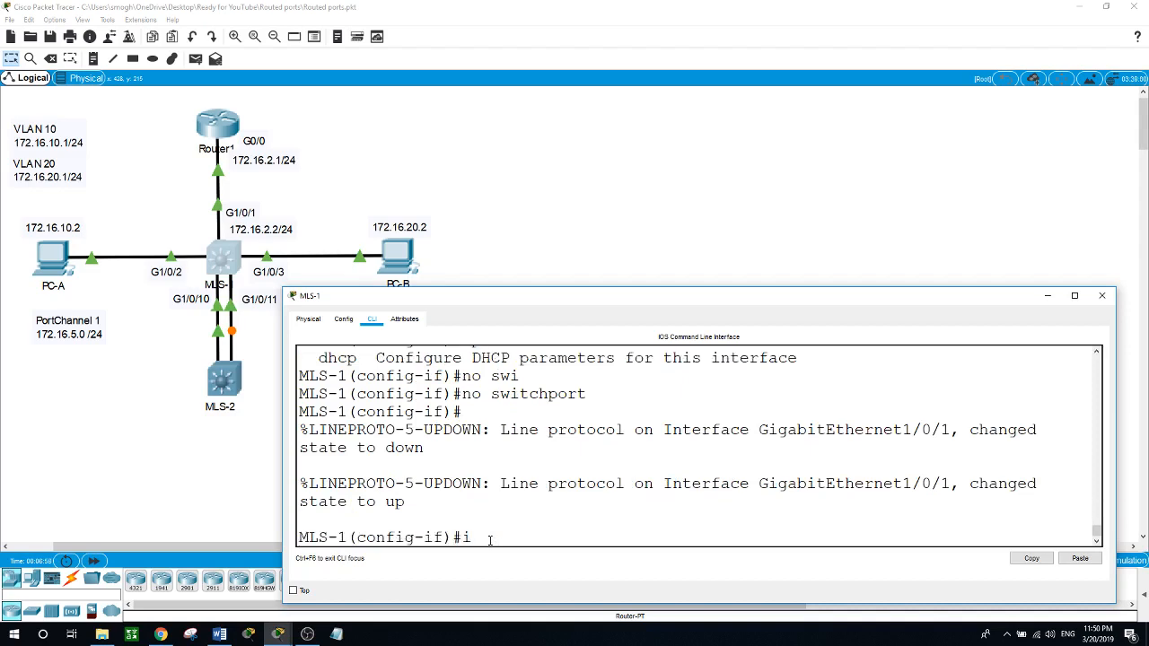
pyautogui.write('p addre')
pyautogui.press('Tab')
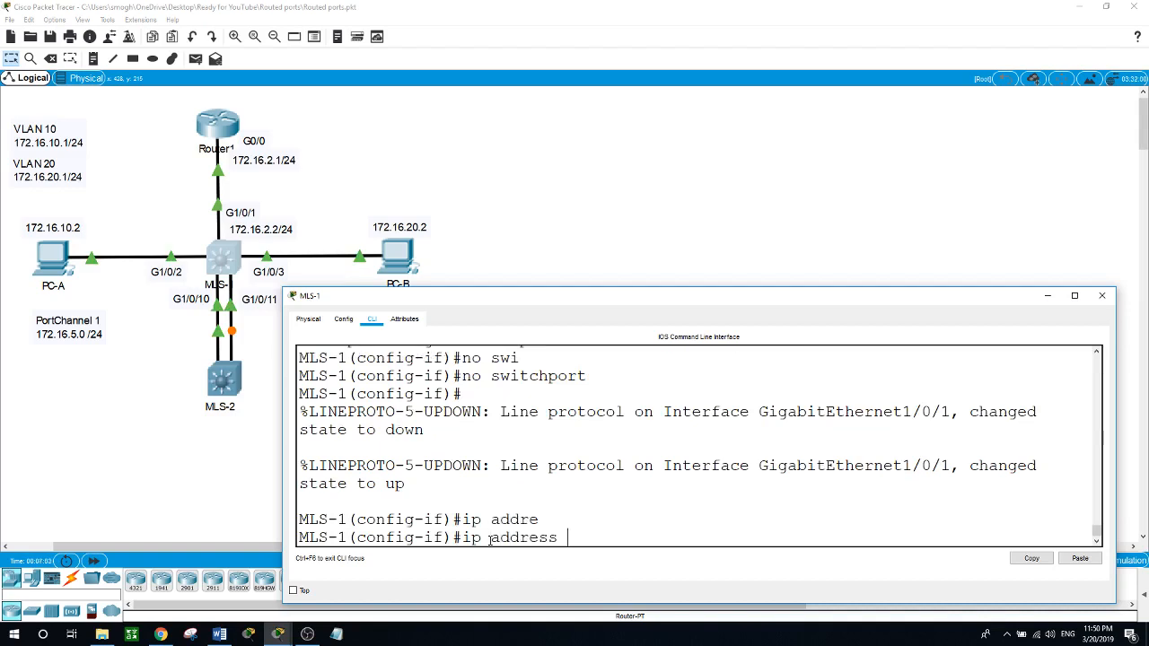
pyautogui.write('172.16.2.2 255.255')
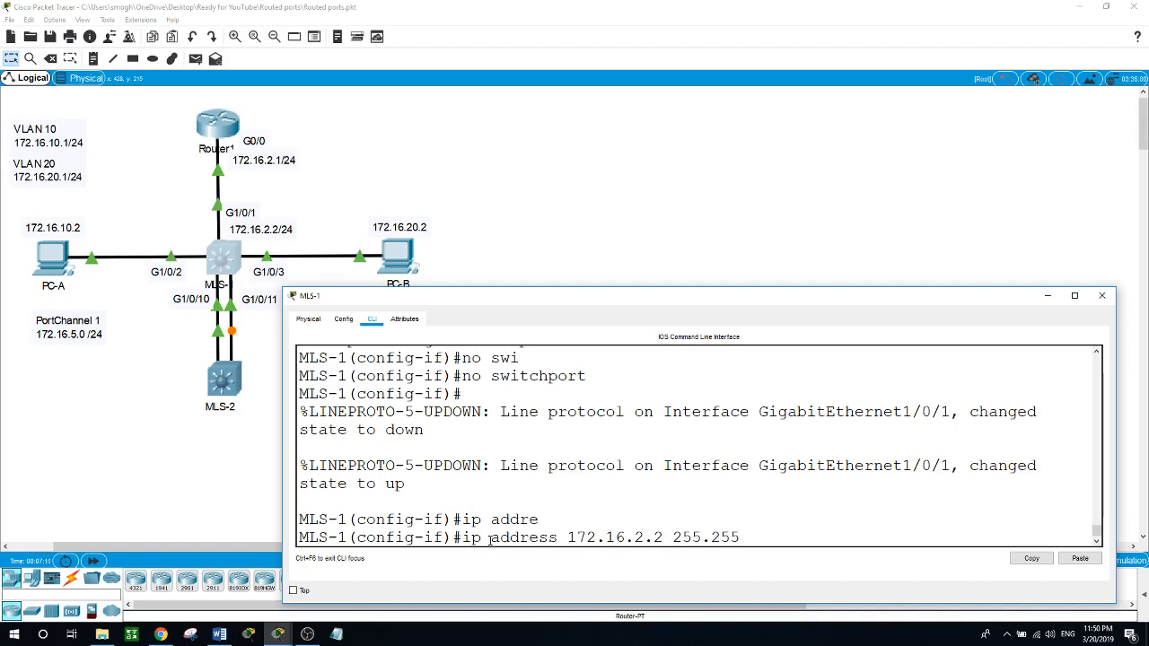
pyautogui.write('.255.0')
pyautogui.press('Return')
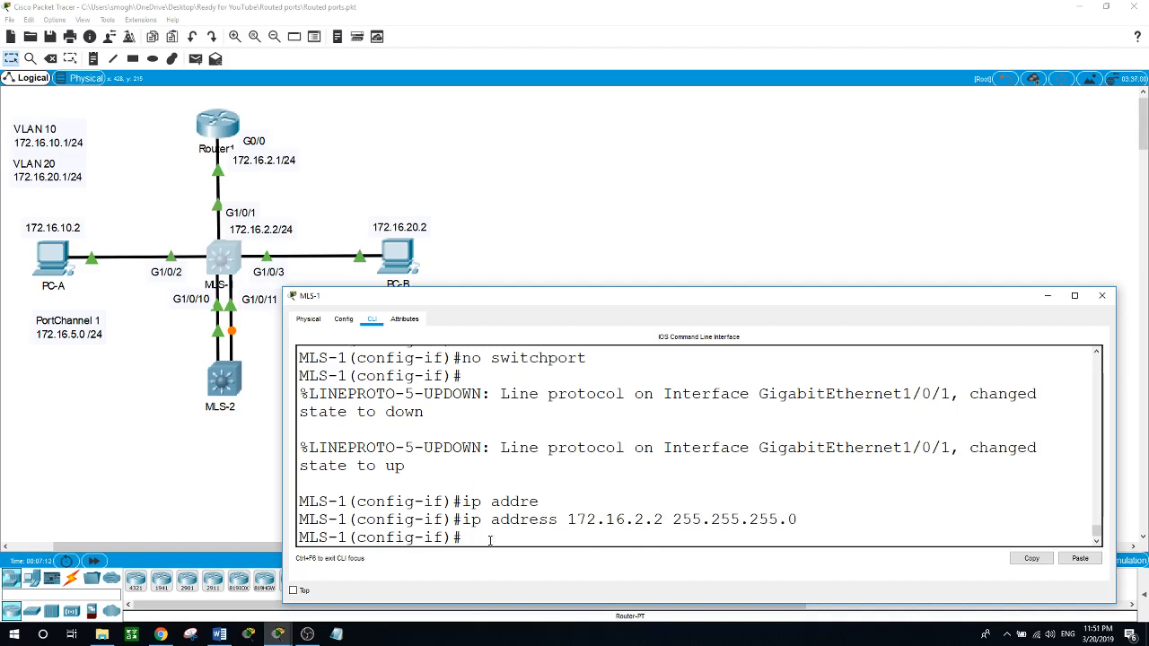
# Step: Enable G1/0/1 with no shut and exit to global configuration mode
pyautogui.write('no shut')
pyautogui.press('Return')
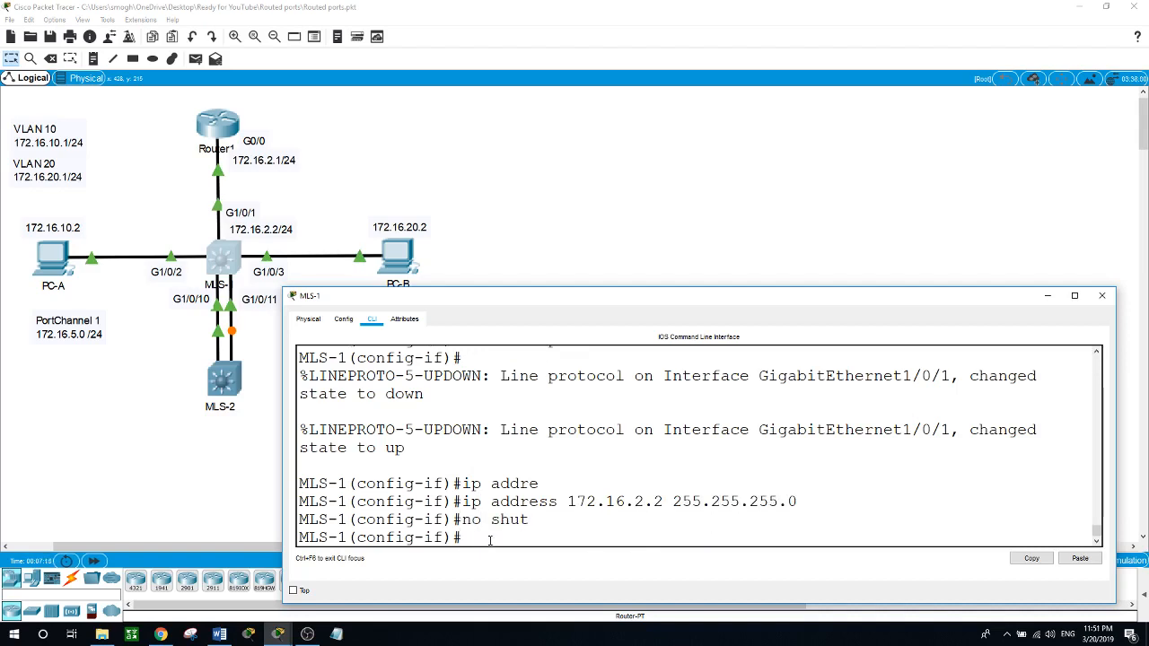
pyautogui.write('exit')
pyautogui.press('Return')
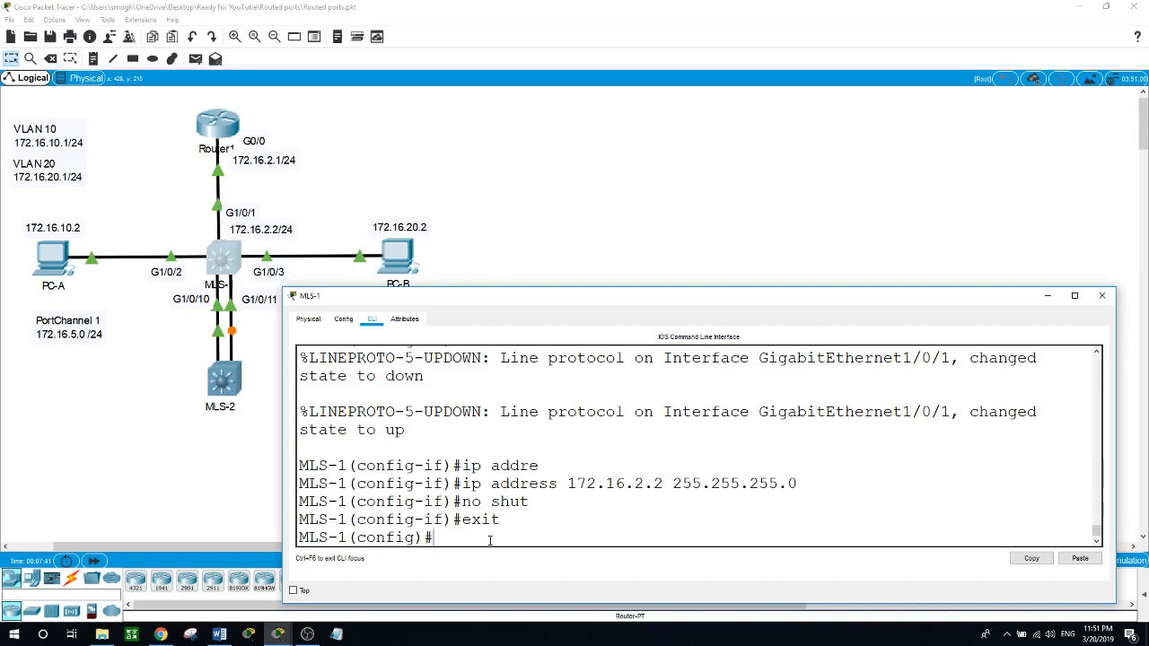
# Step: Create VLAN 10 and VLAN 20 on MLS-1
pyautogui.click(507, 220)
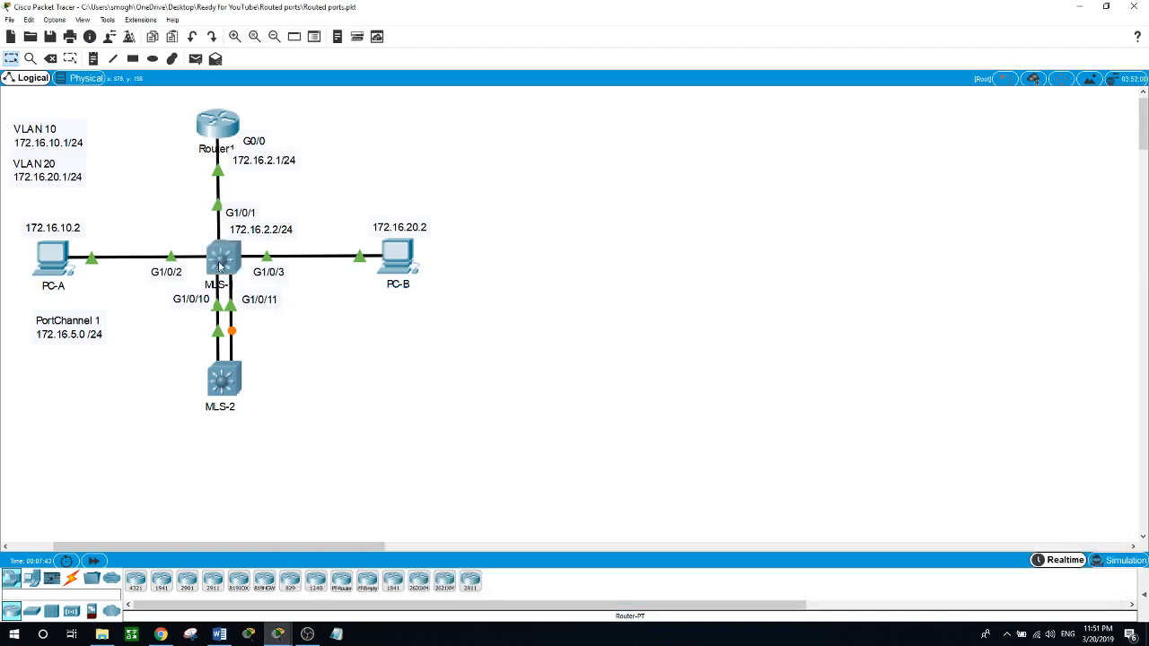
pyautogui.click(221, 266)
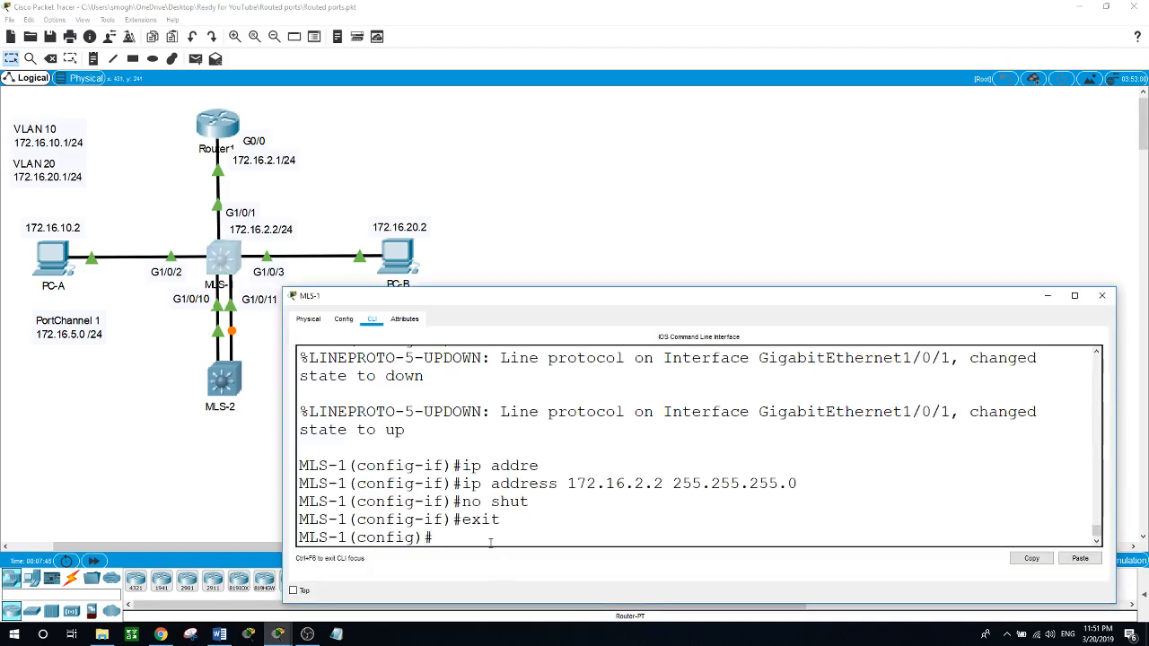
pyautogui.write('vlan 10')
pyautogui.press('Return')
pyautogui.write('vlan ')
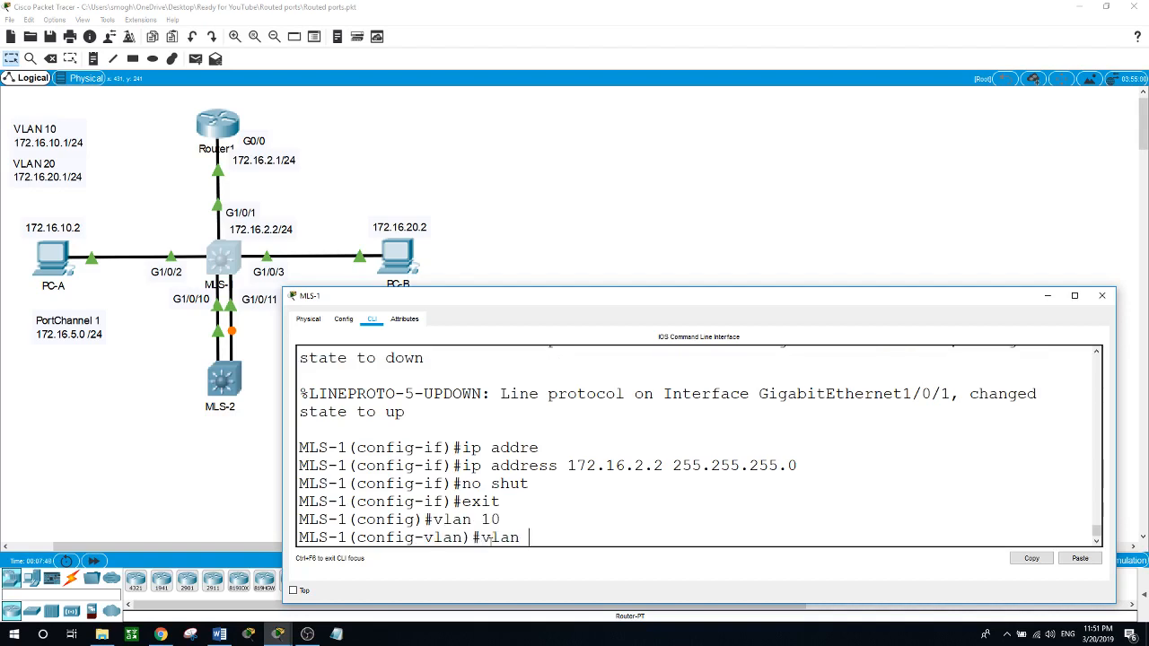
pyautogui.write('20')
pyautogui.press('Return')
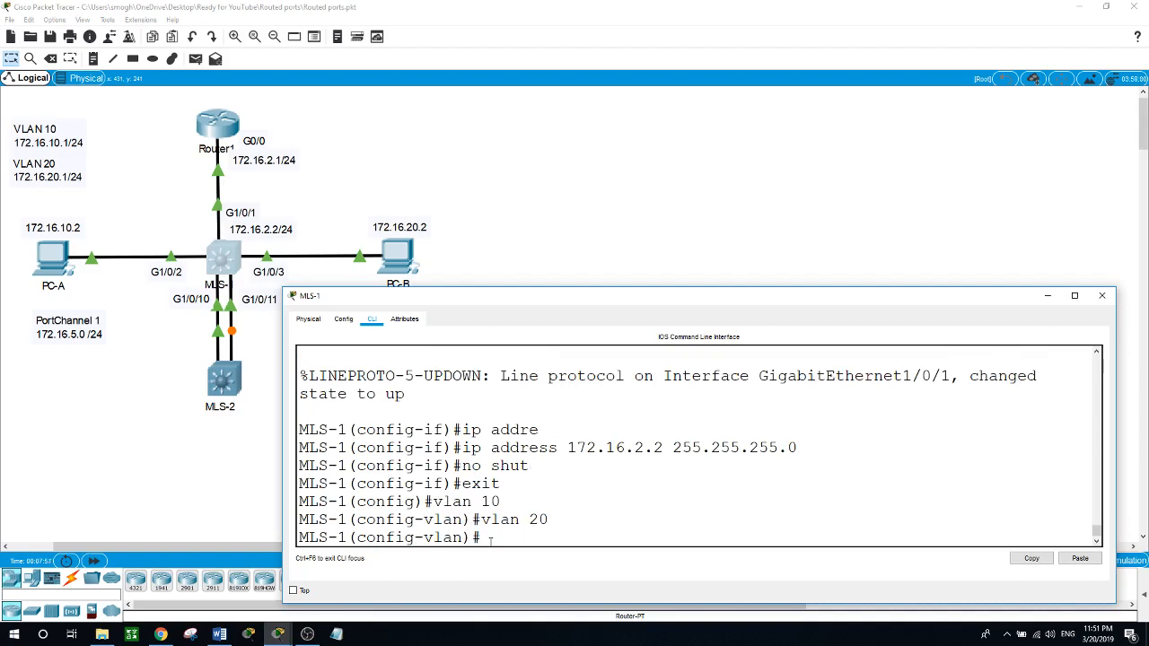
# Step: Create the VLAN 10 switched virtual interface on MLS-1
pyautogui.write('int vlan 10')
pyautogui.press('Return')
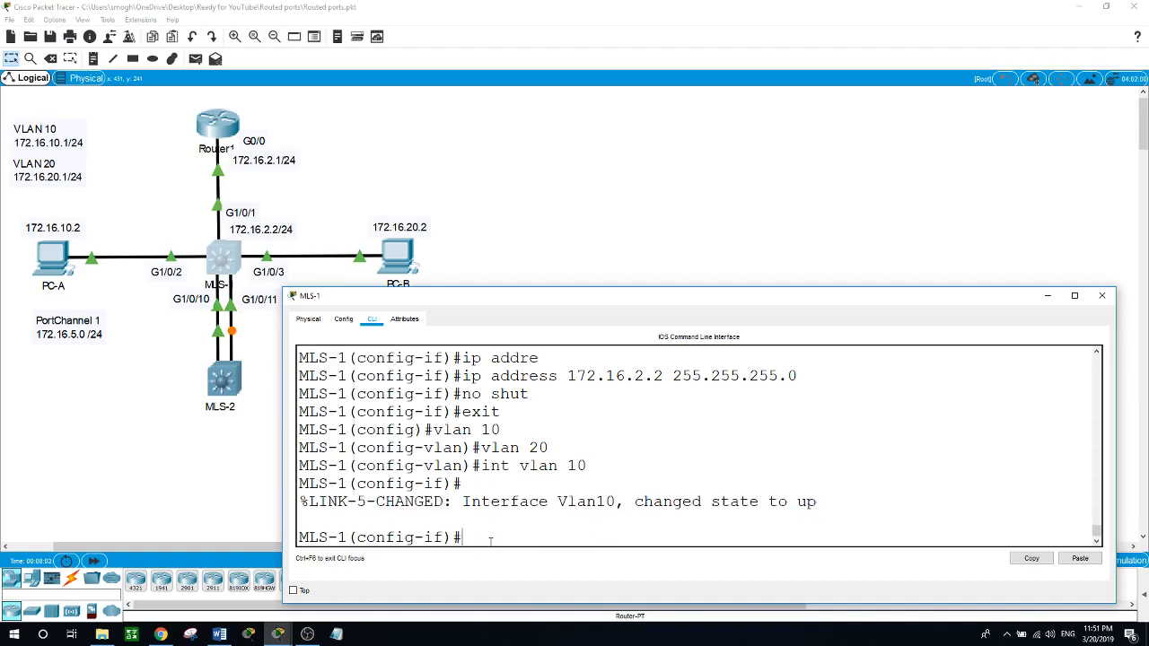
# Step: Assign IP address 172.16.10.1 with mask 255.255.255.0 to the VLAN 10 interface
pyautogui.write('ip address ')
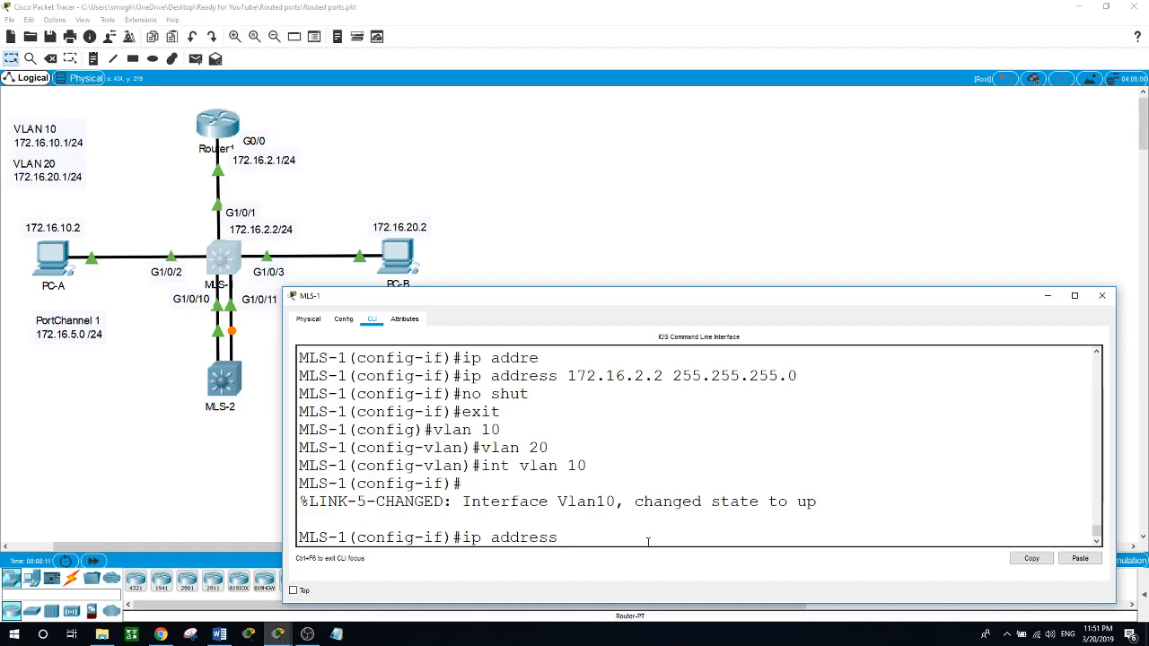
pyautogui.write('172.16.1')
pyautogui.write('0.1 255.2')
pyautogui.write('55.255.255.0')
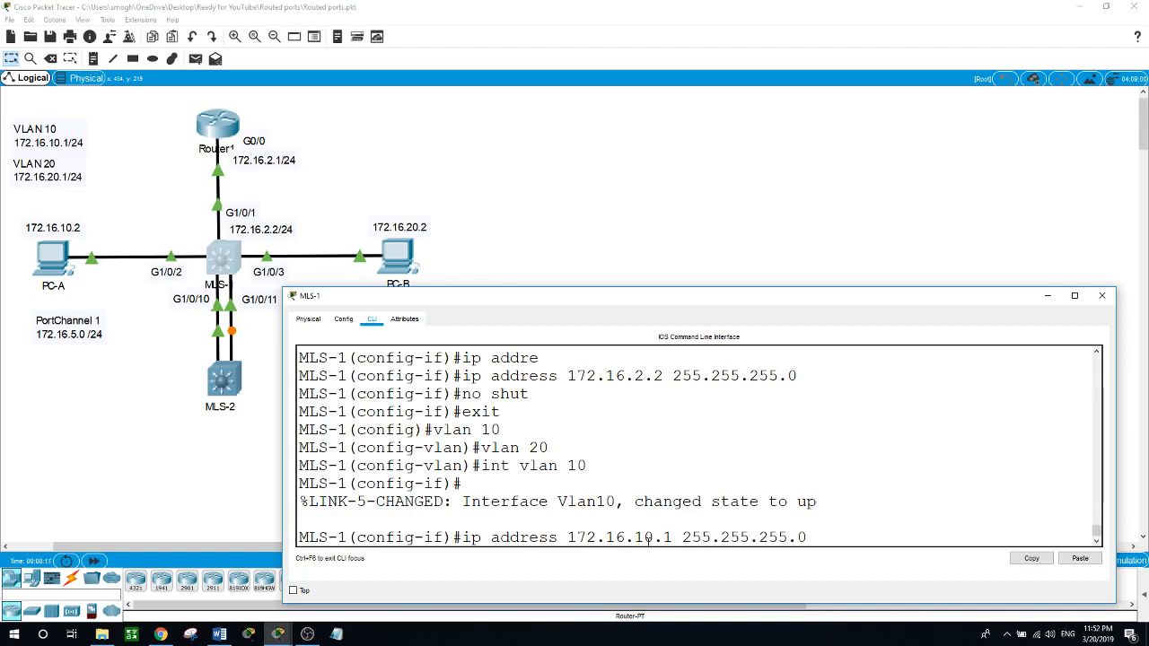
pyautogui.press('Return')
# Step: Enable the VLAN 10 interface with no shut and exit to global configuration mode
pyautogui.write('no shut')
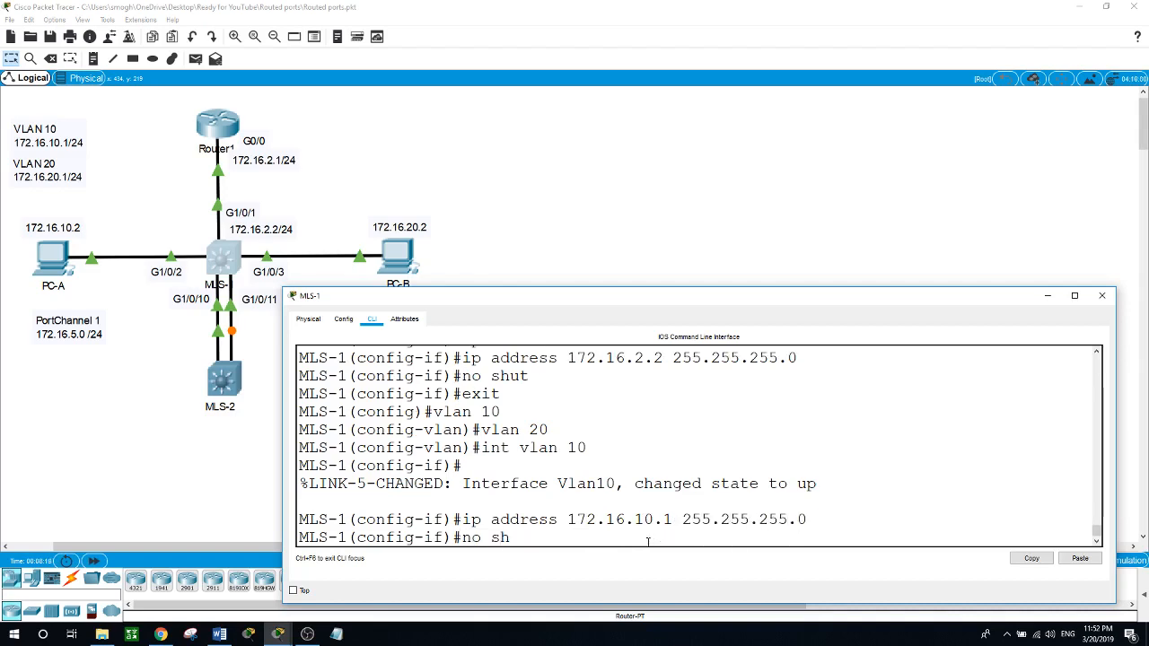
pyautogui.press('Return')
pyautogui.write('exit')
pyautogui.press('Return')
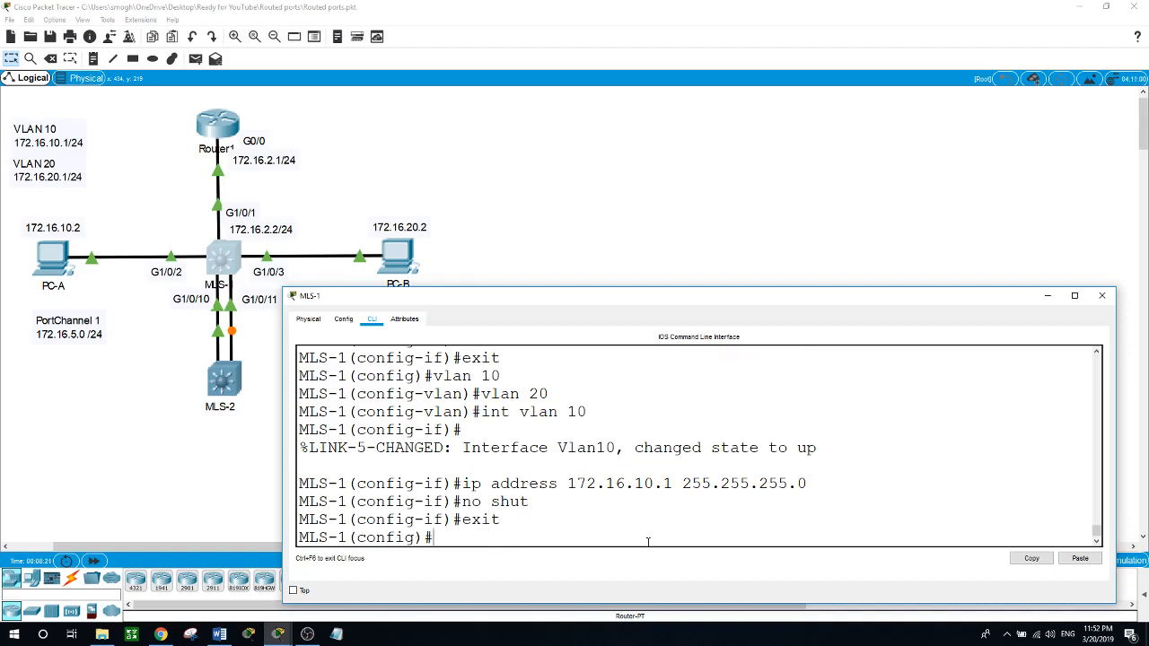
# Step: Create the VLAN 20 switched virtual interface and assign it 172.16.20.1 with mask 255.255.255.0
pyautogui.write('int vlan 20')
pyautogui.press('Return')
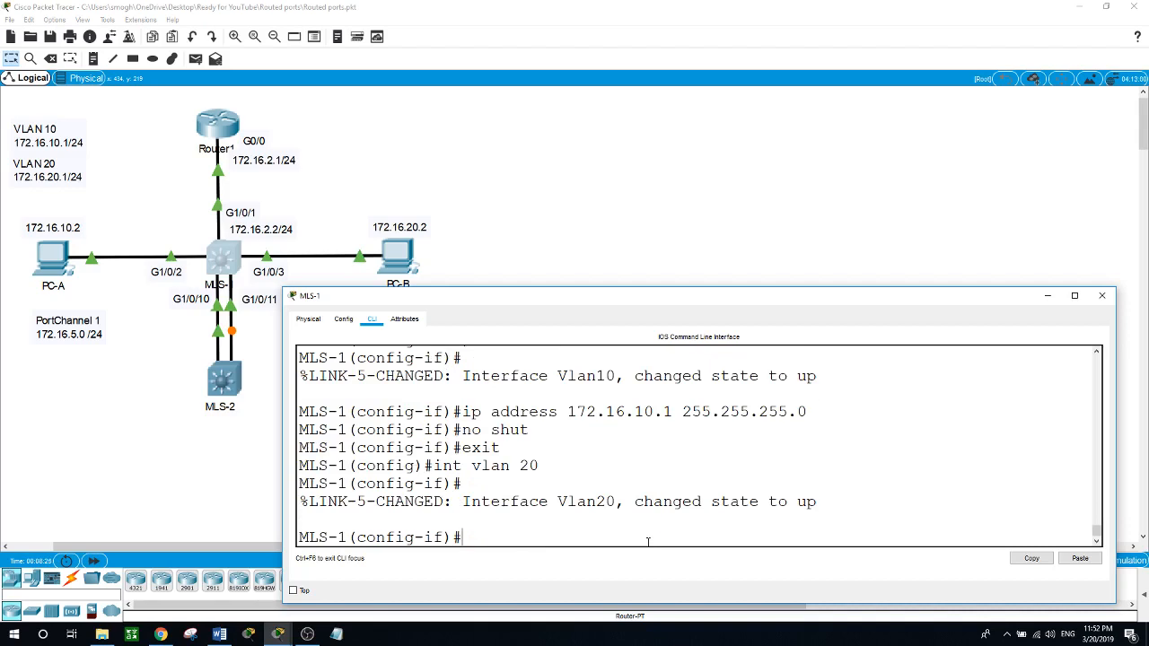
pyautogui.write('ip address 172.16.20.1 2')
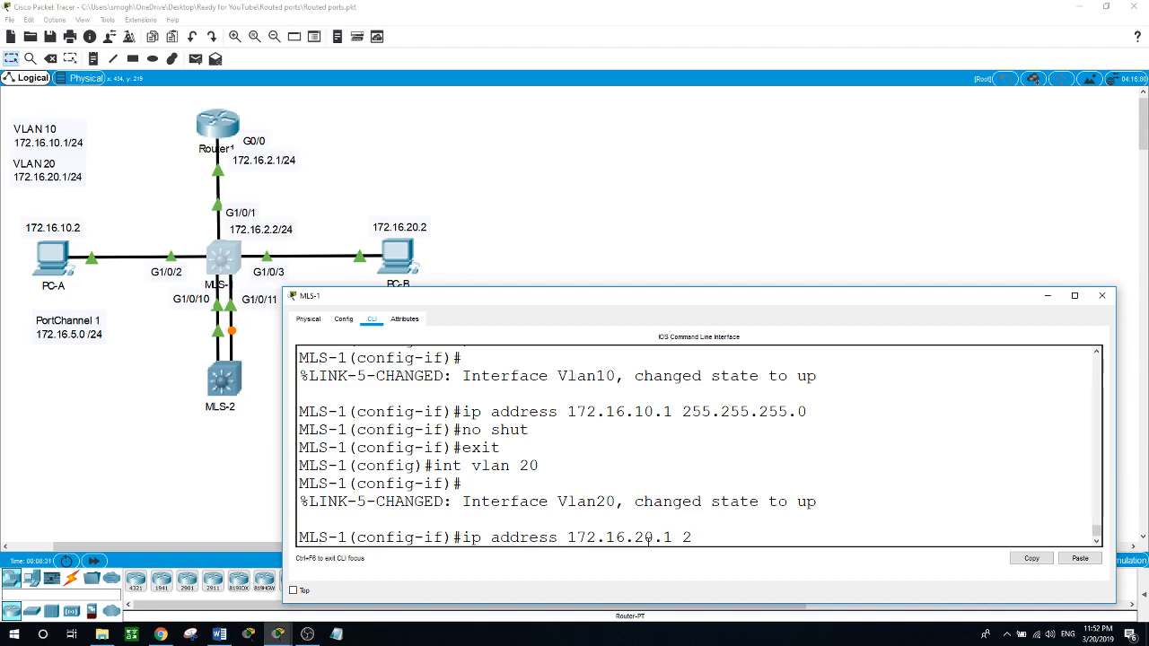
pyautogui.write('55.255.255.0')
pyautogui.press('Return')
# Step: Enable the VLAN 20 interface with no shut and return to global configuration mode
pyautogui.write('no shut')
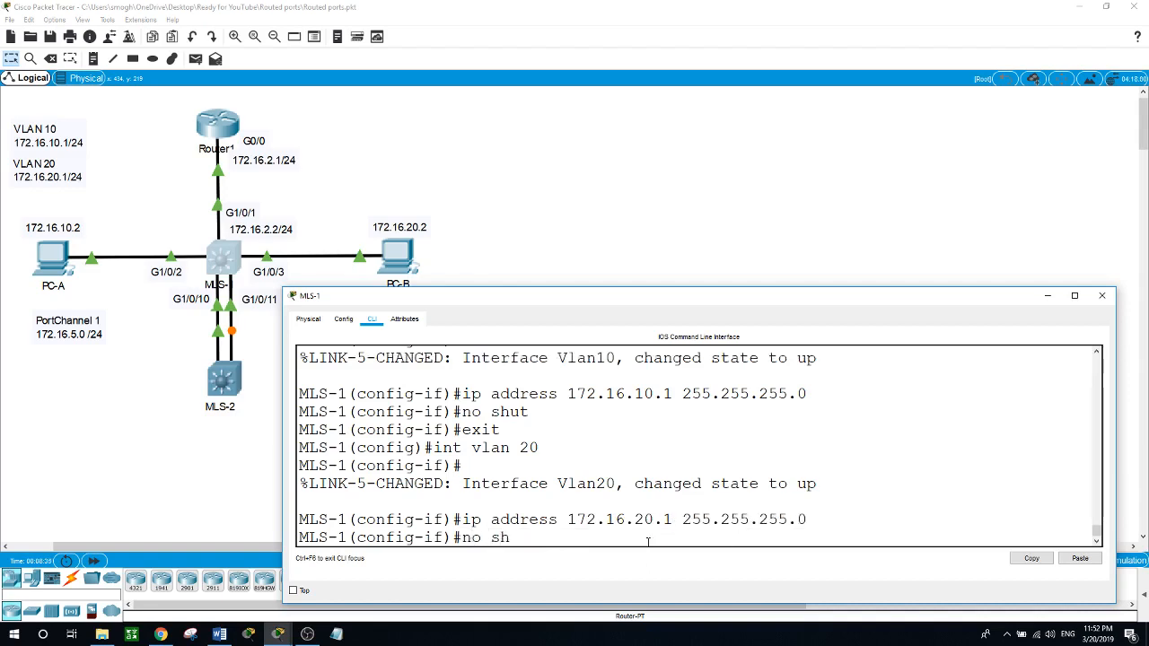
pyautogui.press('Return')
pyautogui.press('Return')
pyautogui.write('exit')
pyautogui.press('Return')
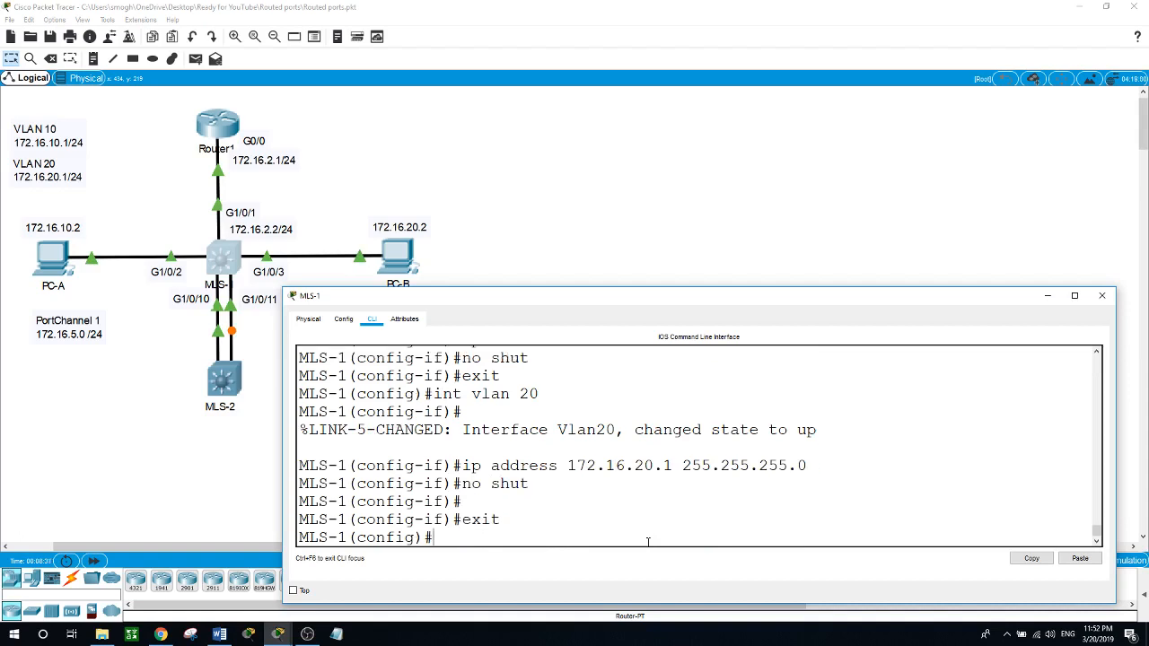
pyautogui.press('Return')
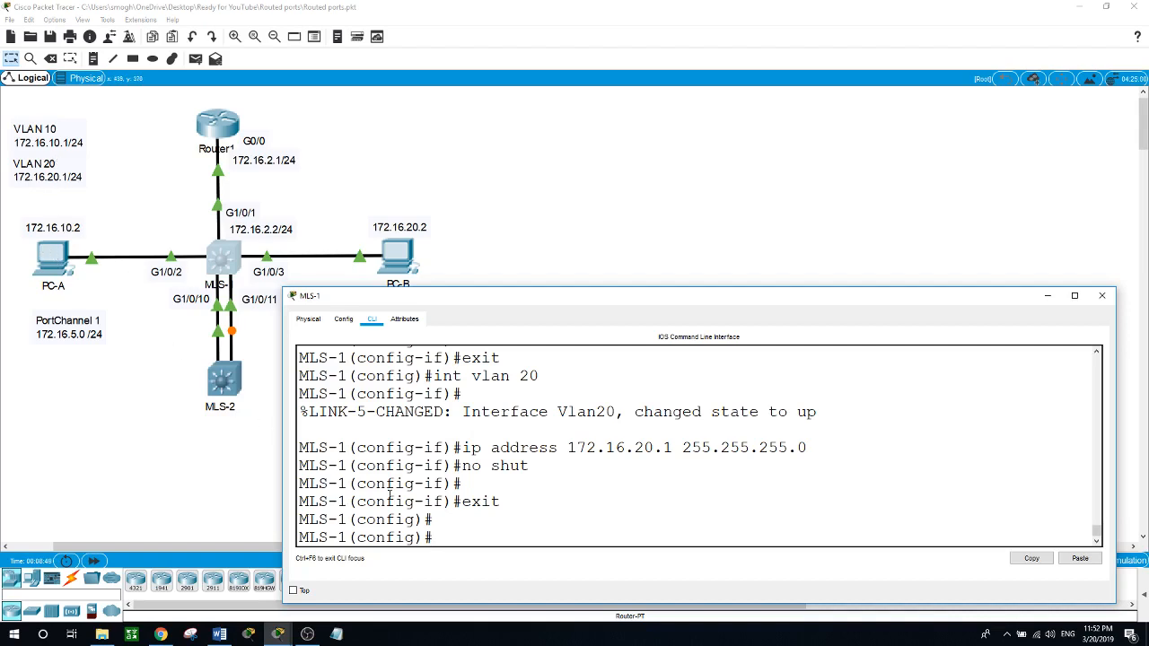
# Step: Set interface G1/0/2 on MLS-1 to switchport access mode
pyautogui.write('int g1/0/2')
pyautogui.press('Return')
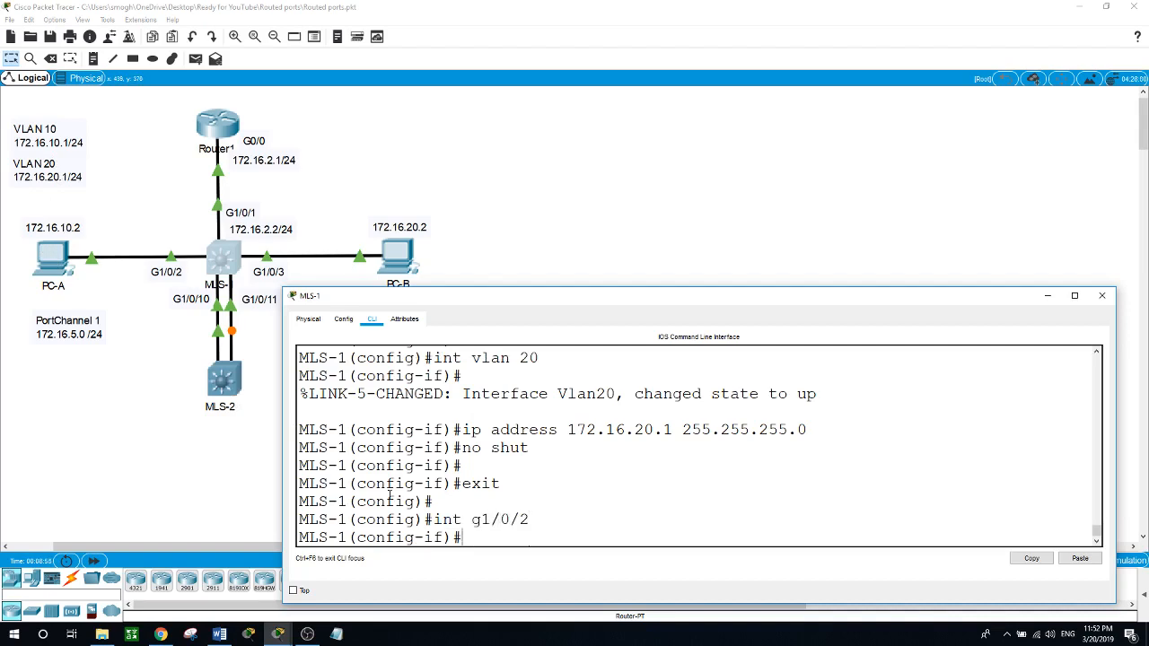
pyautogui.write('swi')
pyautogui.press('Tab')
pyautogui.write('mo')
pyautogui.press('Tab')
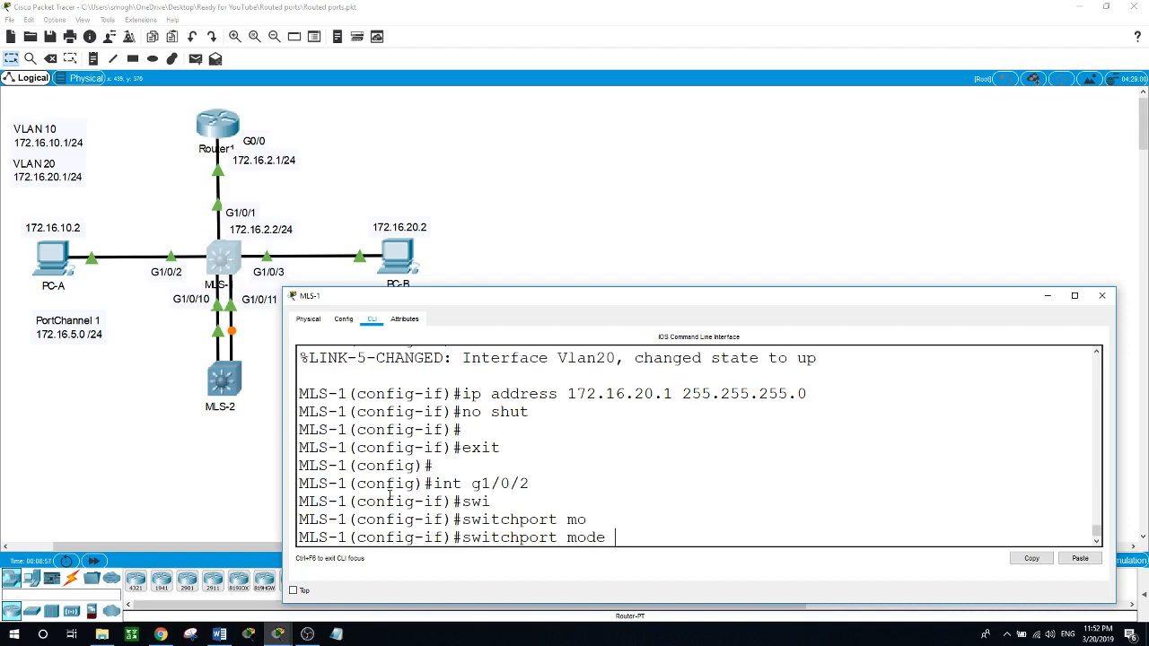
pyautogui.write('acc')
pyautogui.press('Tab')
pyautogui.press('Return')
# Step: Assign G1/0/2 to access VLAN 10 and exit the interface configuration
pyautogui.write('swi')
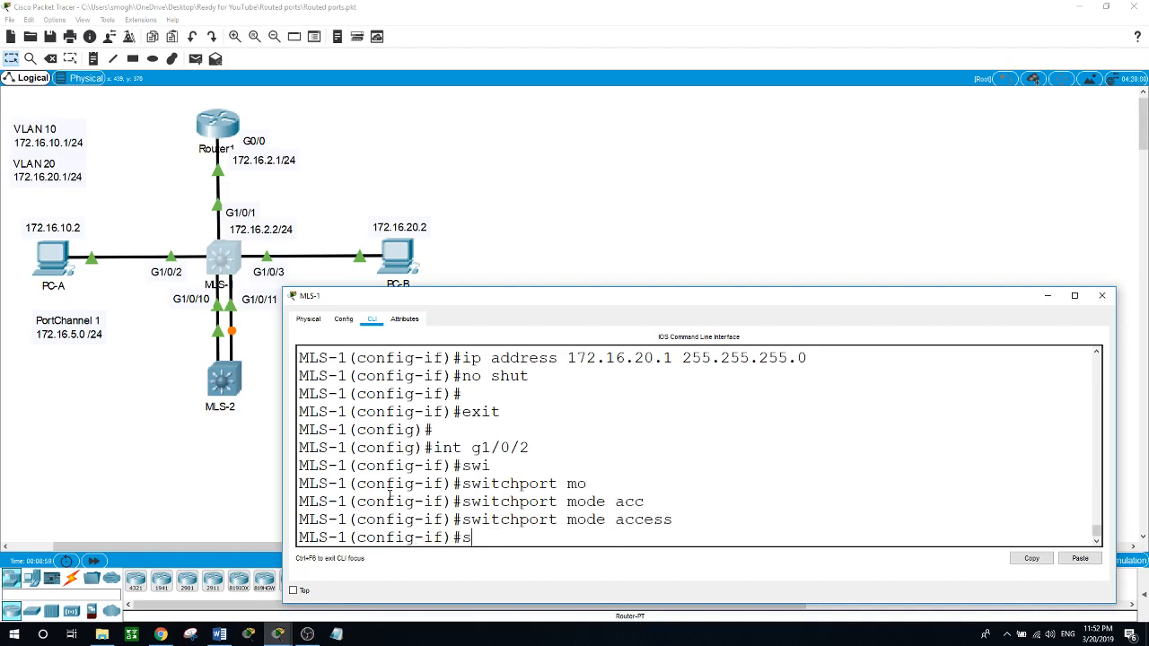
pyautogui.press('Tab')
pyautogui.write('ac')
pyautogui.press('Tab')
pyautogui.write('v')
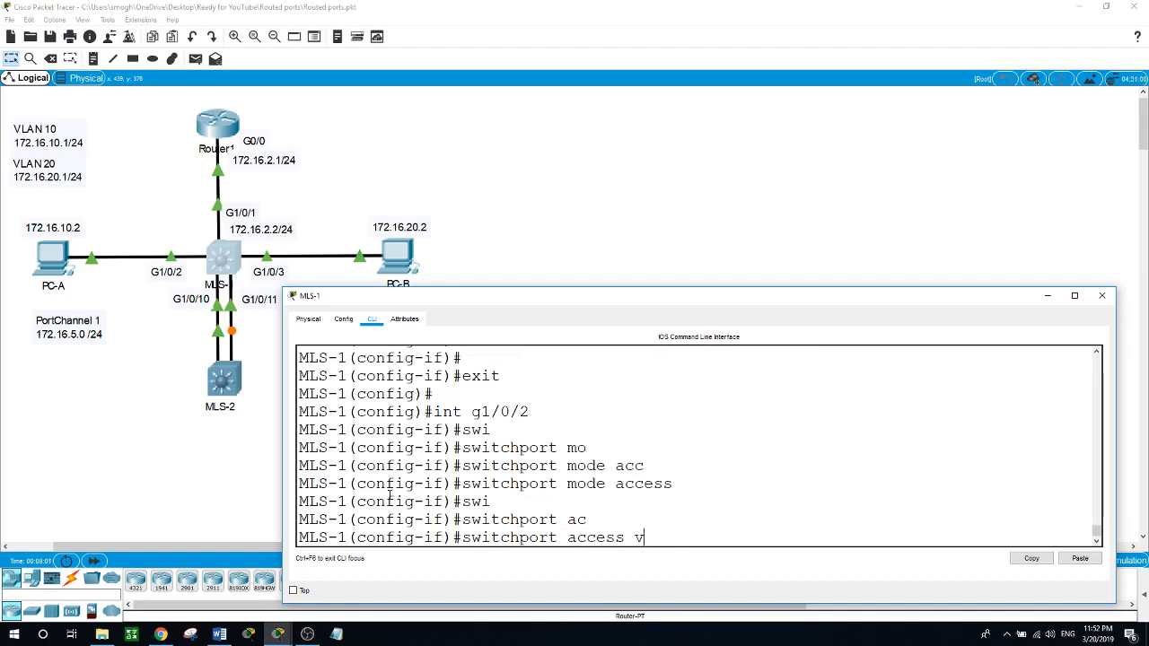
pyautogui.write('l')
pyautogui.press('Tab')
pyautogui.write('10')
pyautogui.press('Return')
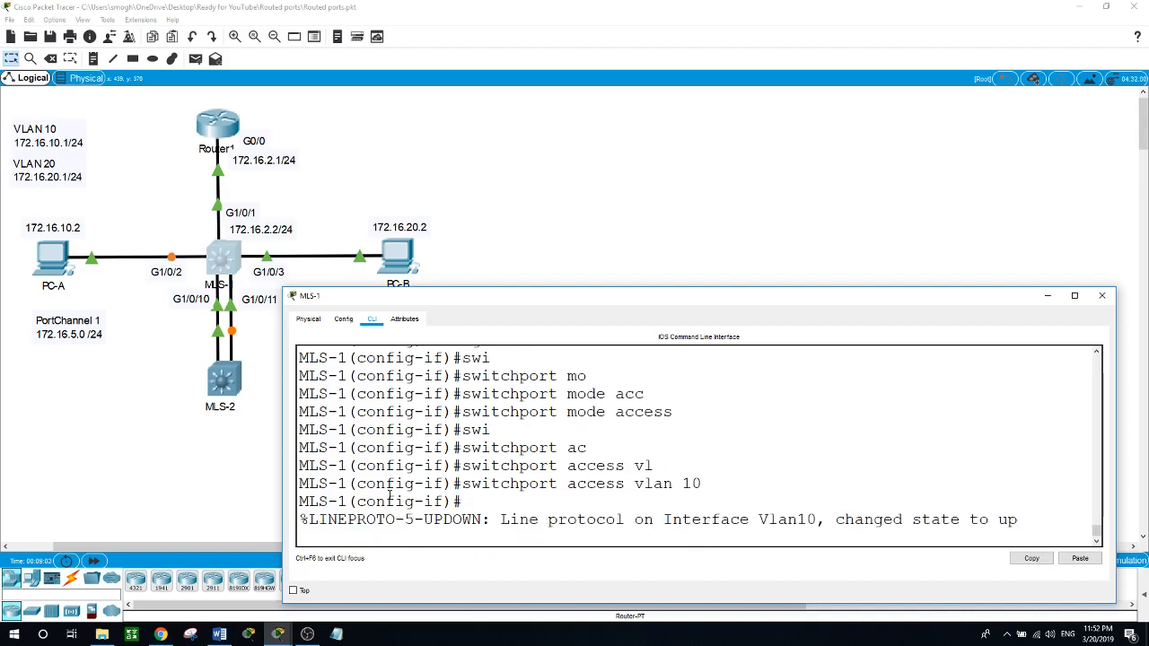
pyautogui.press('Return')
pyautogui.write('exit')
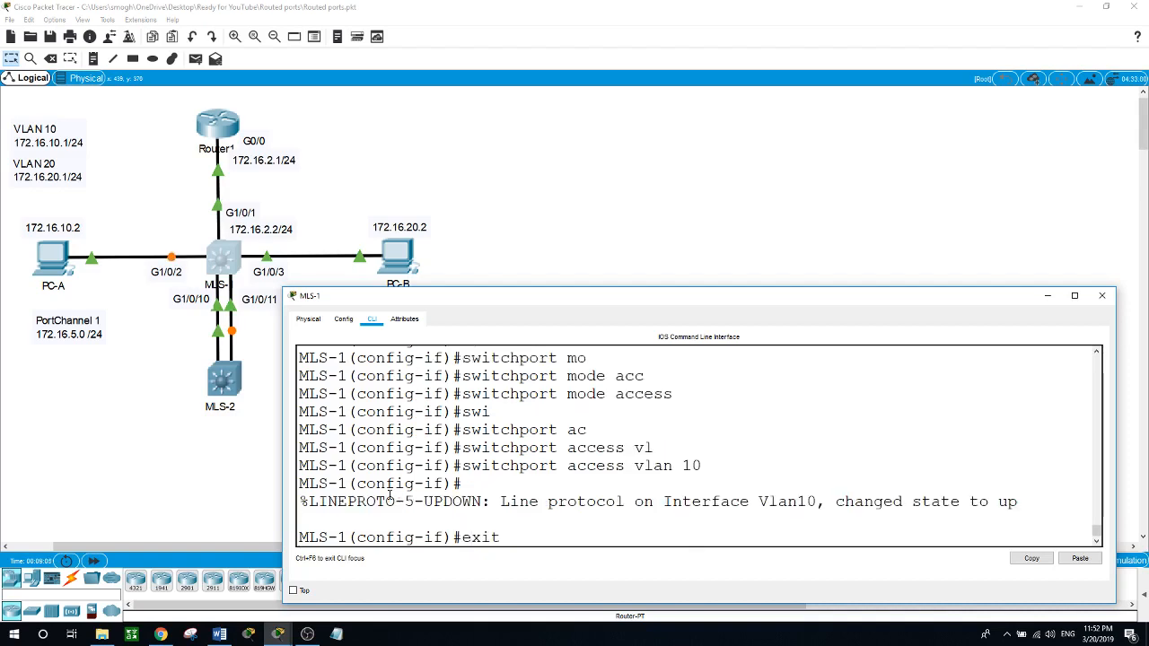
pyautogui.press('Return')
# Step: Set interface G1/0/3 on MLS-1 to switchport access mode
pyautogui.write('int g')
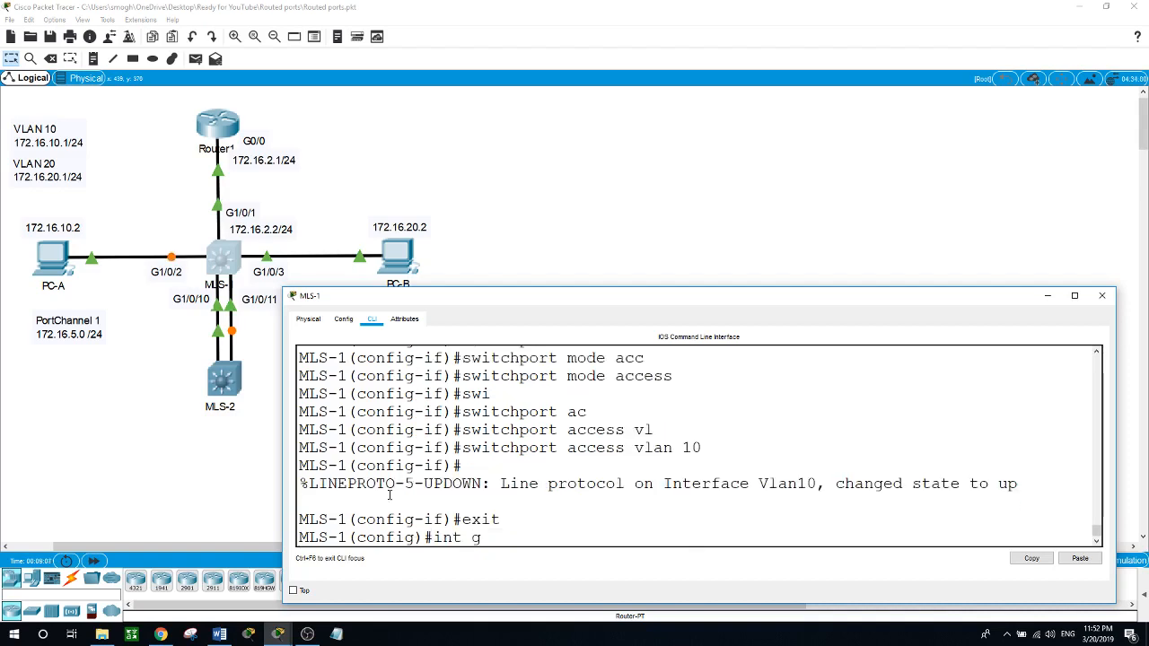
pyautogui.write('1/0/3')
pyautogui.press('Return')
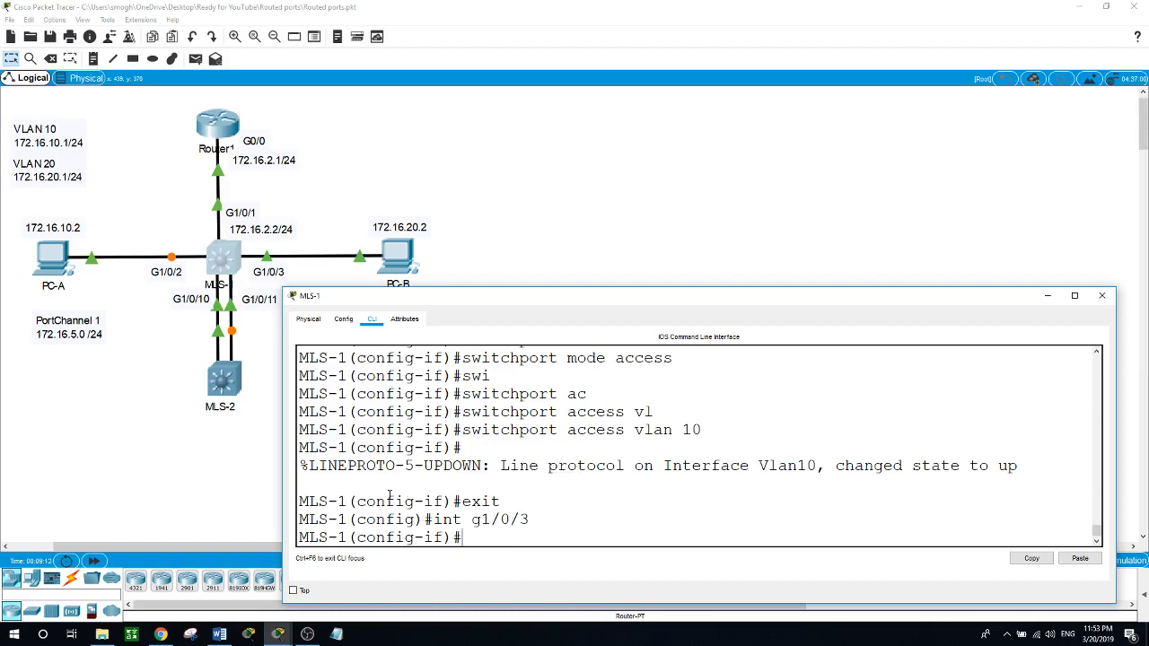
pyautogui.write('swi')
pyautogui.press('Tab')
pyautogui.write('mo')
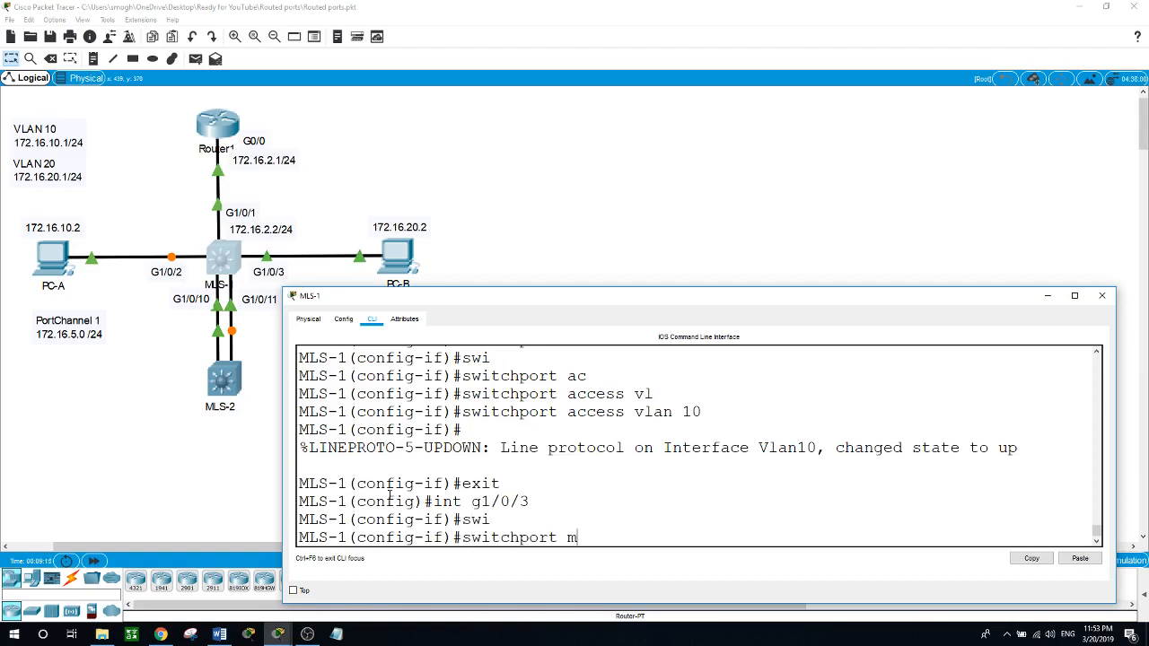
pyautogui.press('Tab')
pyautogui.write('ac')
pyautogui.press('Tab')
pyautogui.press('Return')
# Step: Assign G1/0/3 to access VLAN 20 and exit to privileged EXEC mode
pyautogui.write('swi')
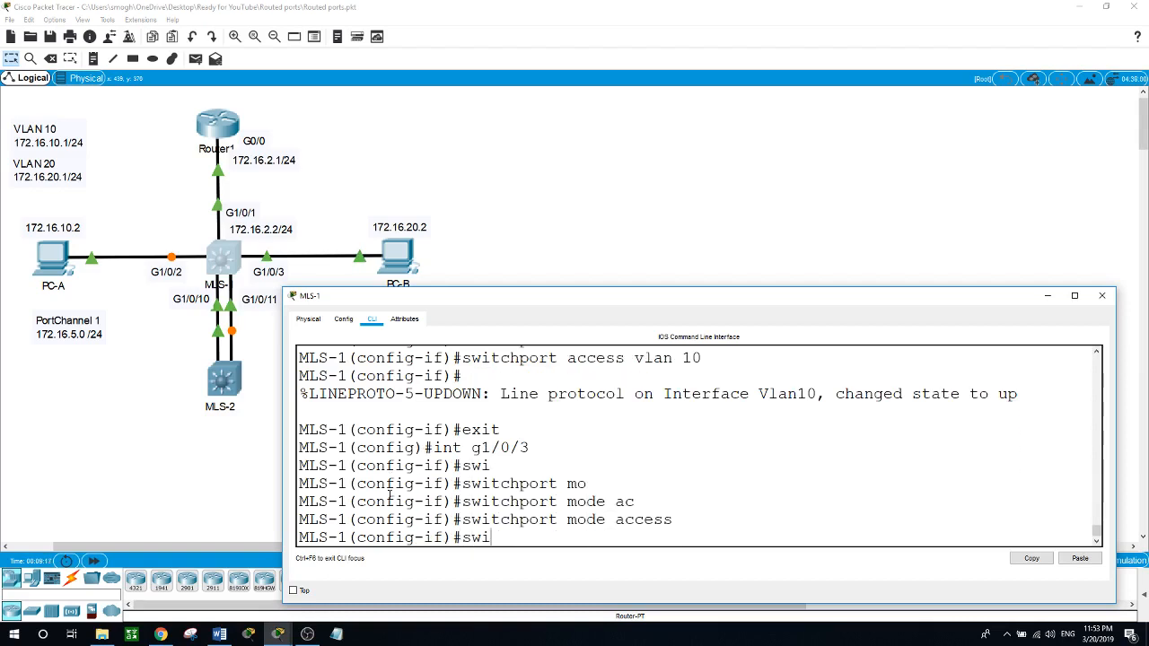
pyautogui.press('Tab')
pyautogui.write('ac')
pyautogui.press('Tab')
pyautogui.write('vl')
pyautogui.press('Tab')
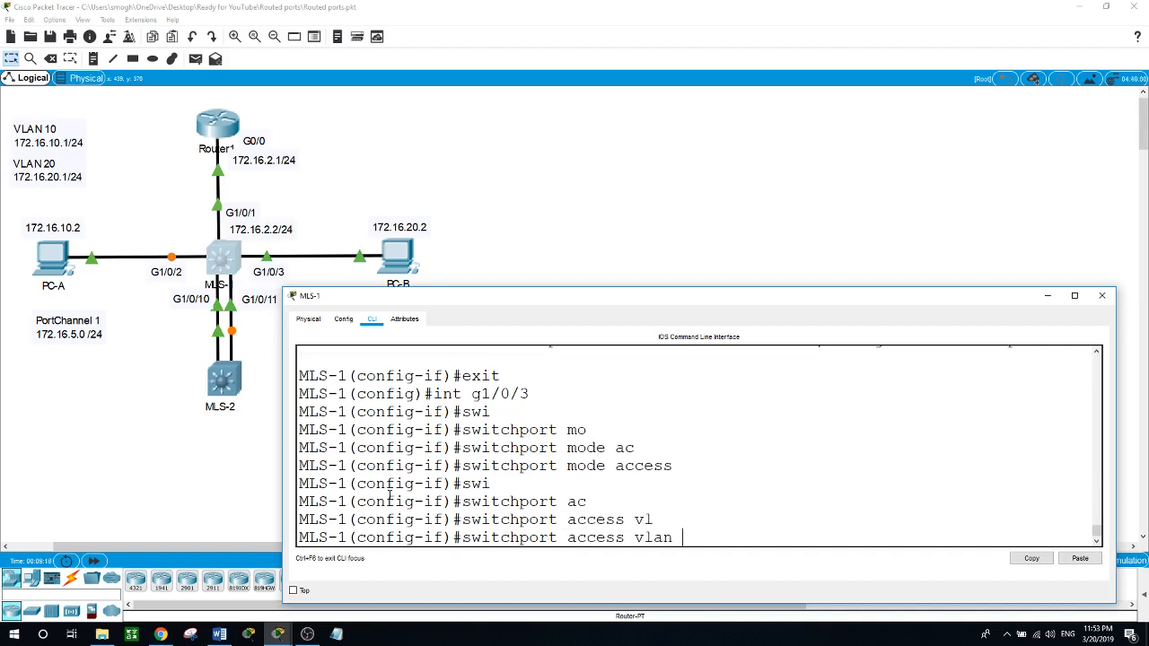
pyautogui.write('20')
pyautogui.press('Return')
pyautogui.write('exit')
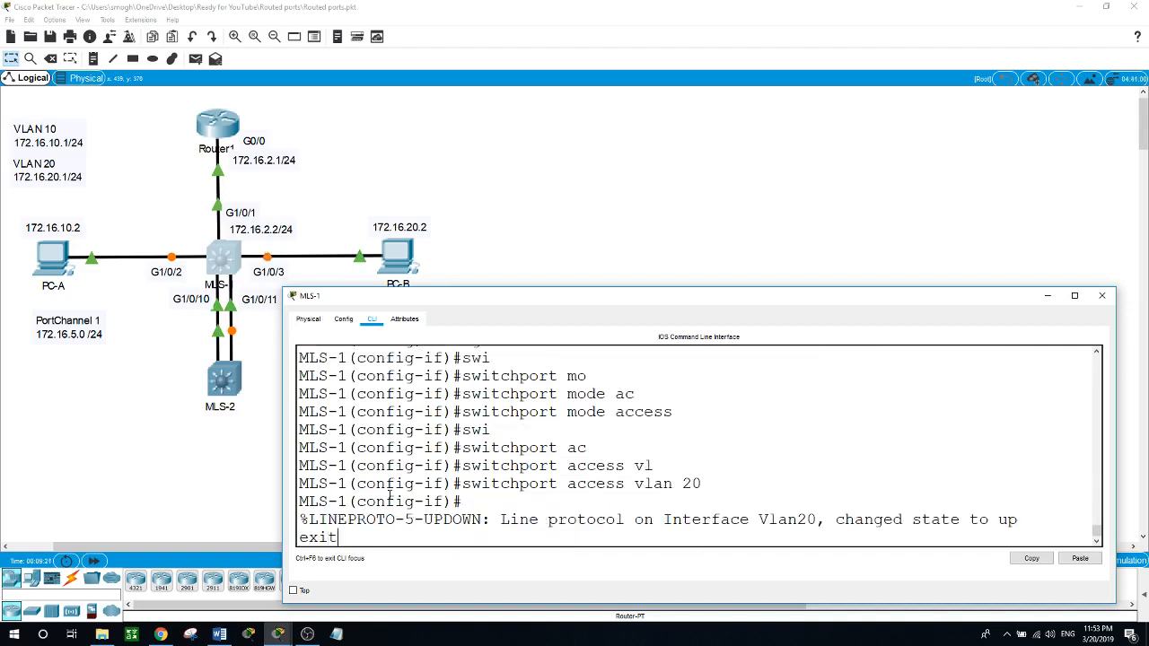
pyautogui.press('Return')
pyautogui.write('exit')
pyautogui.press('Return')
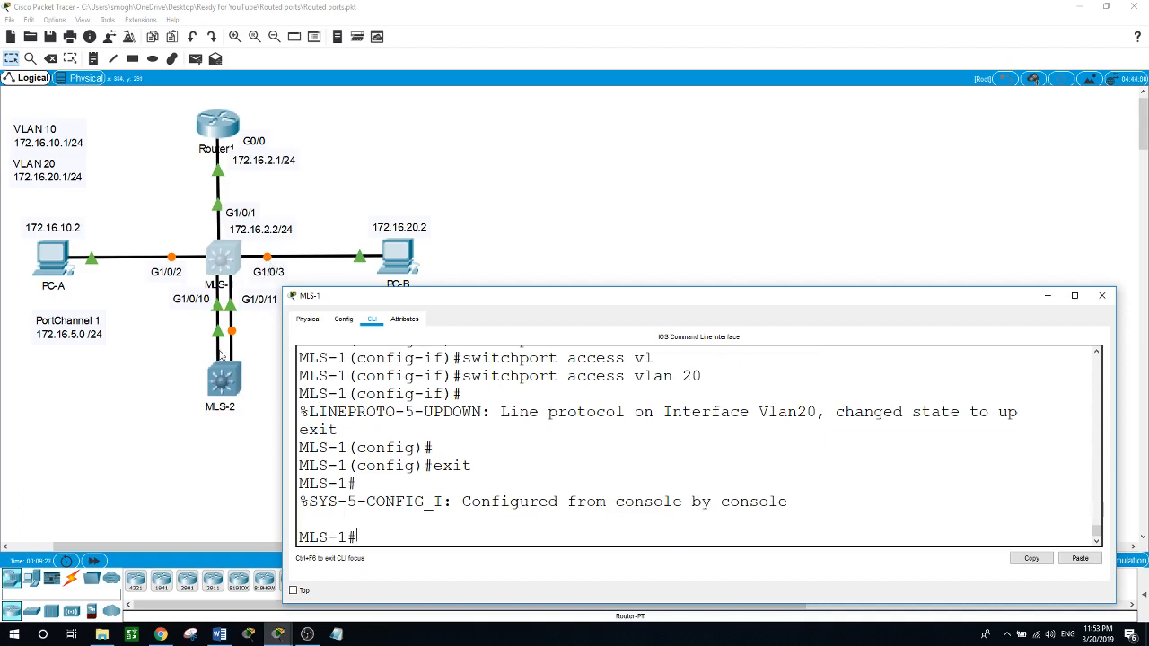
# Step: From PC-A's command prompt, ping the VLAN 10 gateway at 172.16.10.1
pyautogui.click(268, 262)
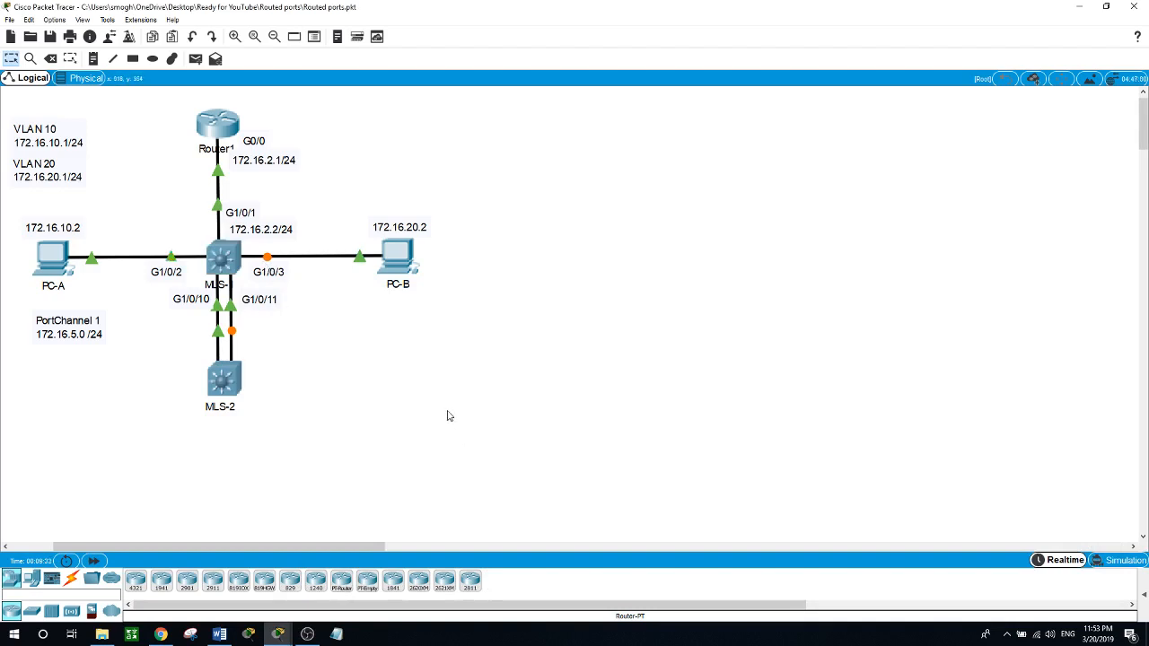
pyautogui.click(53, 258)
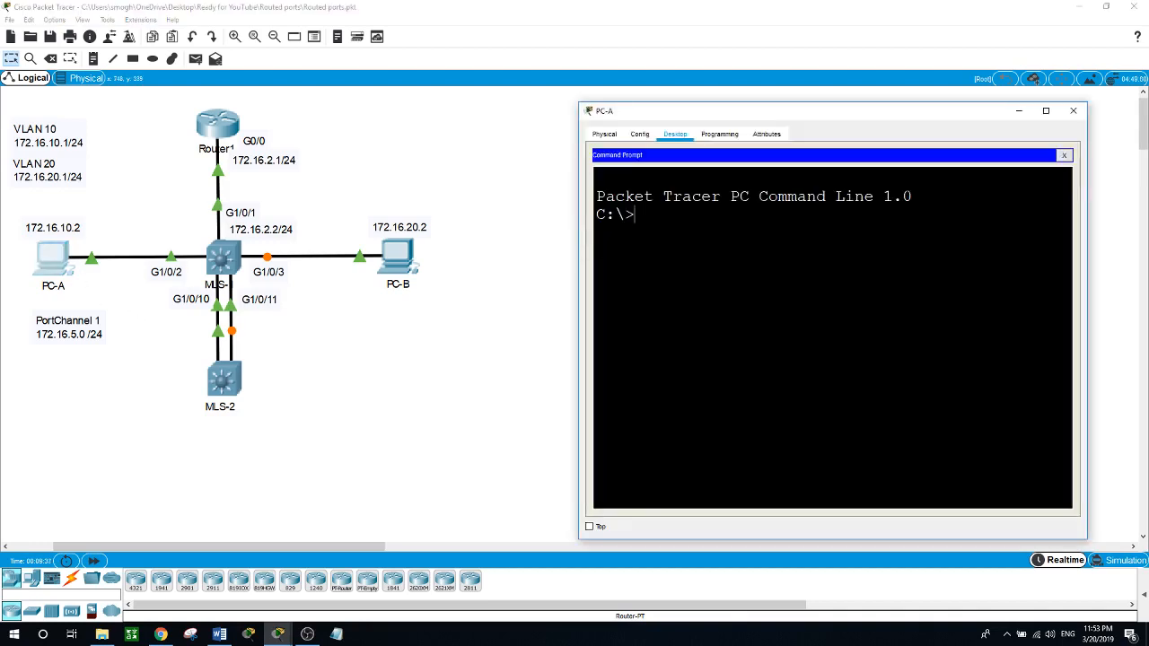
pyautogui.write('ping 172.16.10.')
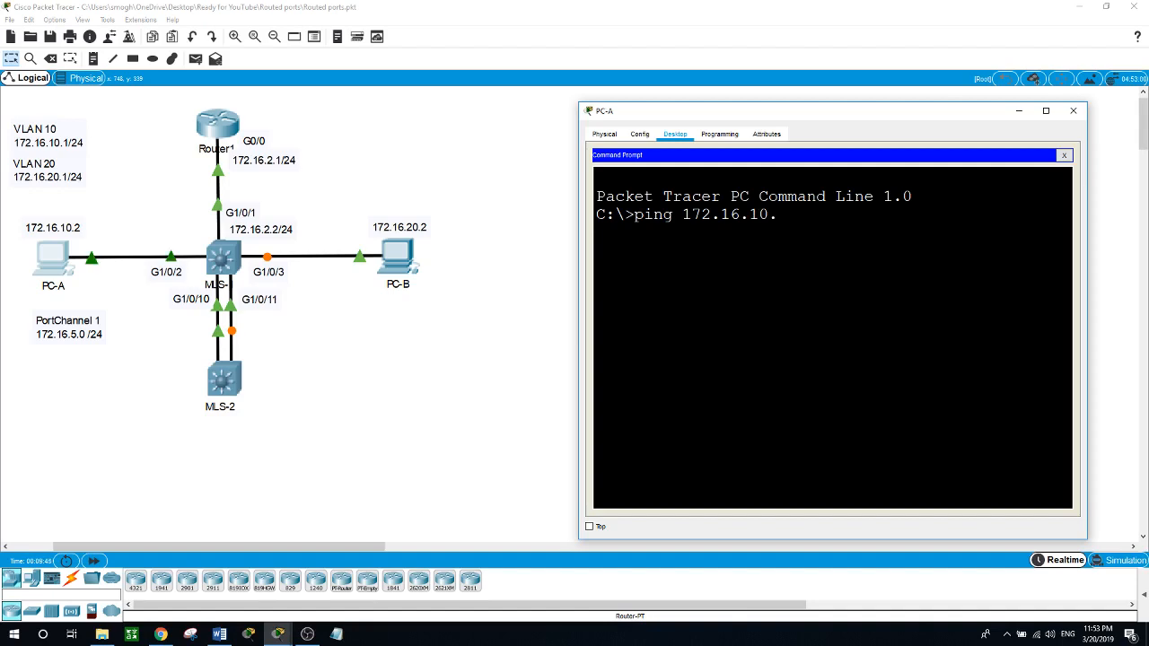
pyautogui.write('1')
pyautogui.press('Return')
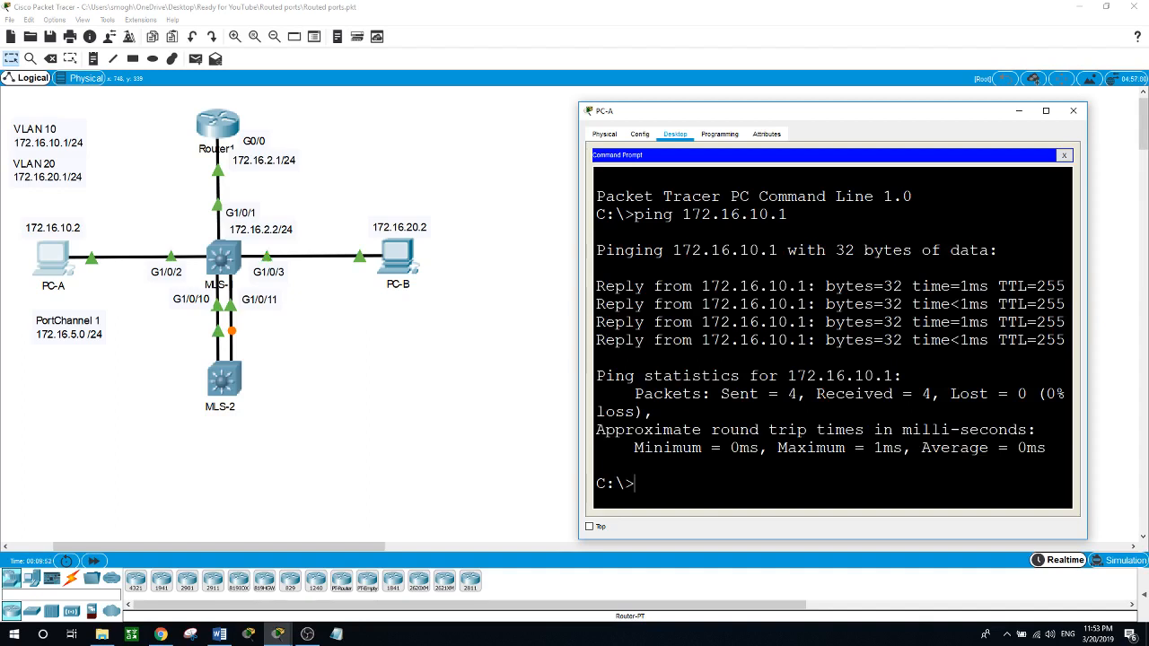
# Step: Ping MLS-1's routed port at 172.16.2.2 from PC-A
pyautogui.write('ping 172.16.2.2')
pyautogui.press('Return')
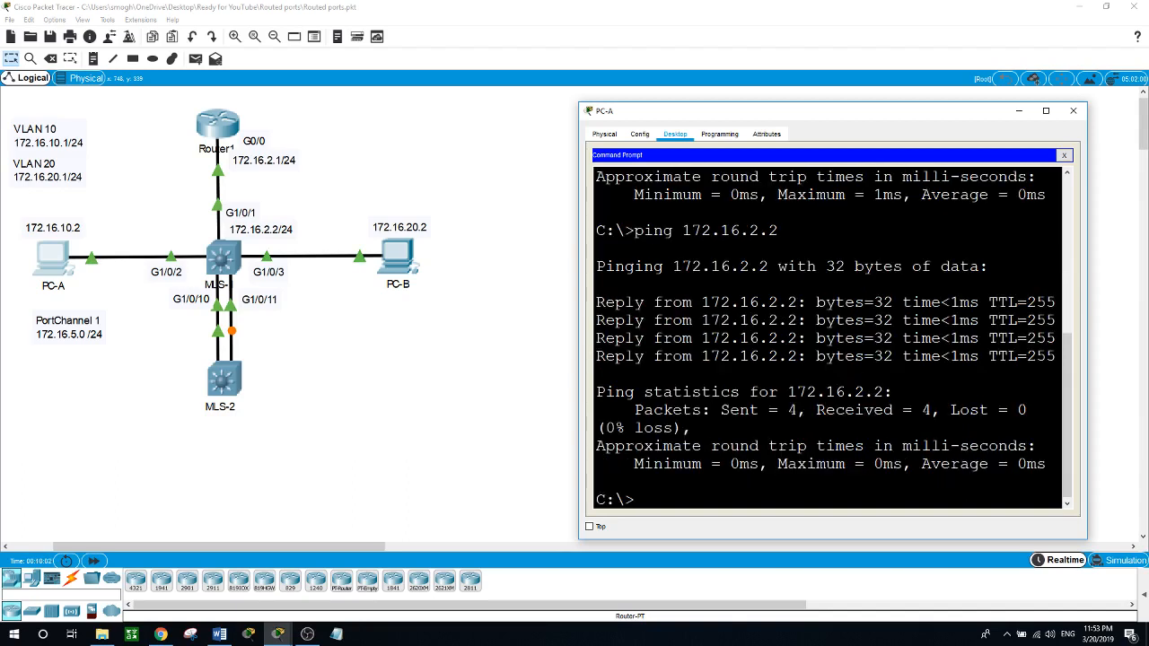
# Step: Ping PC-B at 172.16.20.2 from PC-A to test inter-VLAN routing
pyautogui.press('Up')
pyautogui.press('BackSpace')
pyautogui.write('0.2')
pyautogui.press('Return')
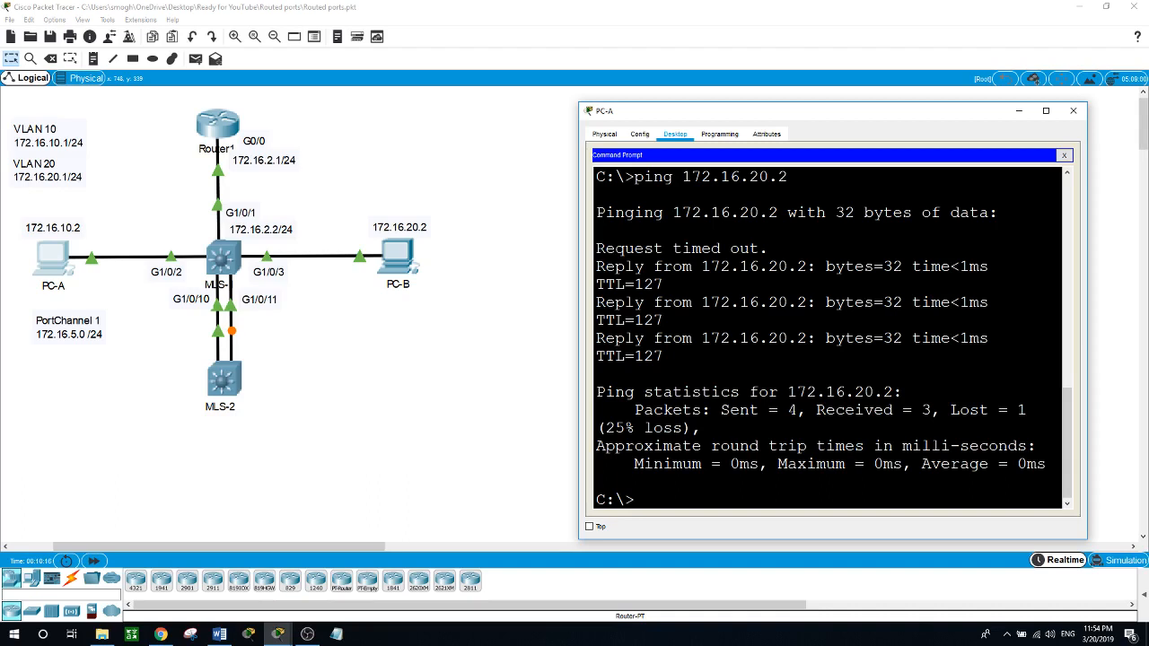
# Step: Ping Router1's G0/0 interface at 172.16.2.1 from PC-A
pyautogui.press('Up')
pyautogui.press('BackSpace')
pyautogui.press('BackSpace')
pyautogui.press('BackSpace')
pyautogui.press('BackSpace')
pyautogui.write('2.1')
pyautogui.press('Return')
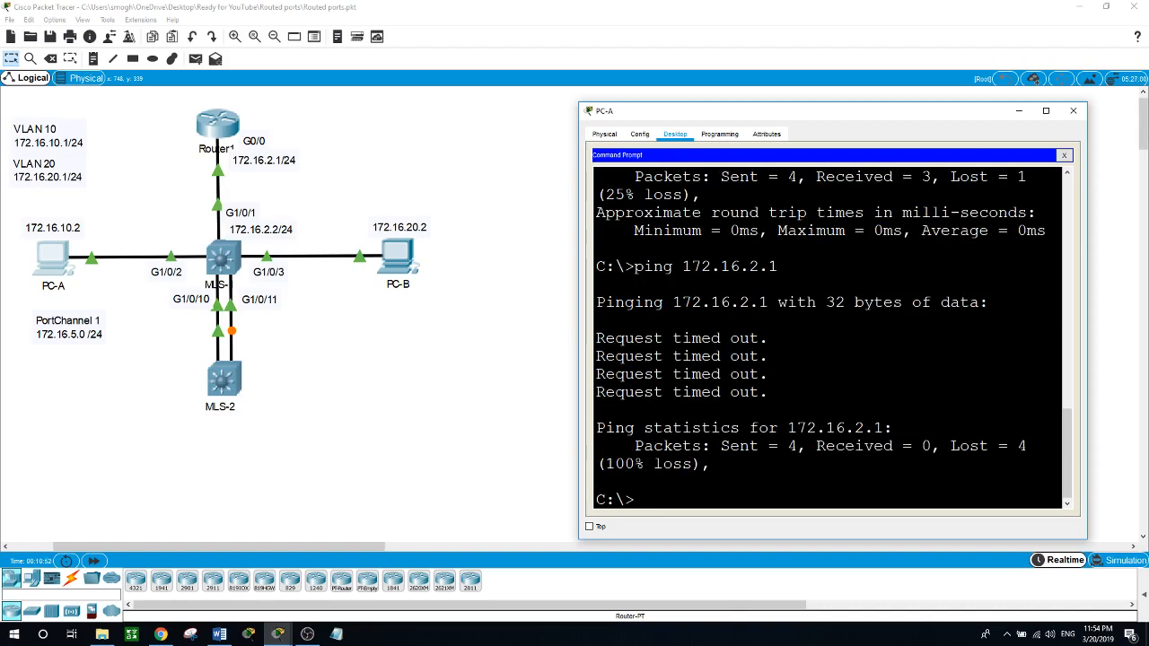
# Step: Open Router1's command line, leave interface configuration, and start OSPF routing with process ID 1
pyautogui.click(386, 389)
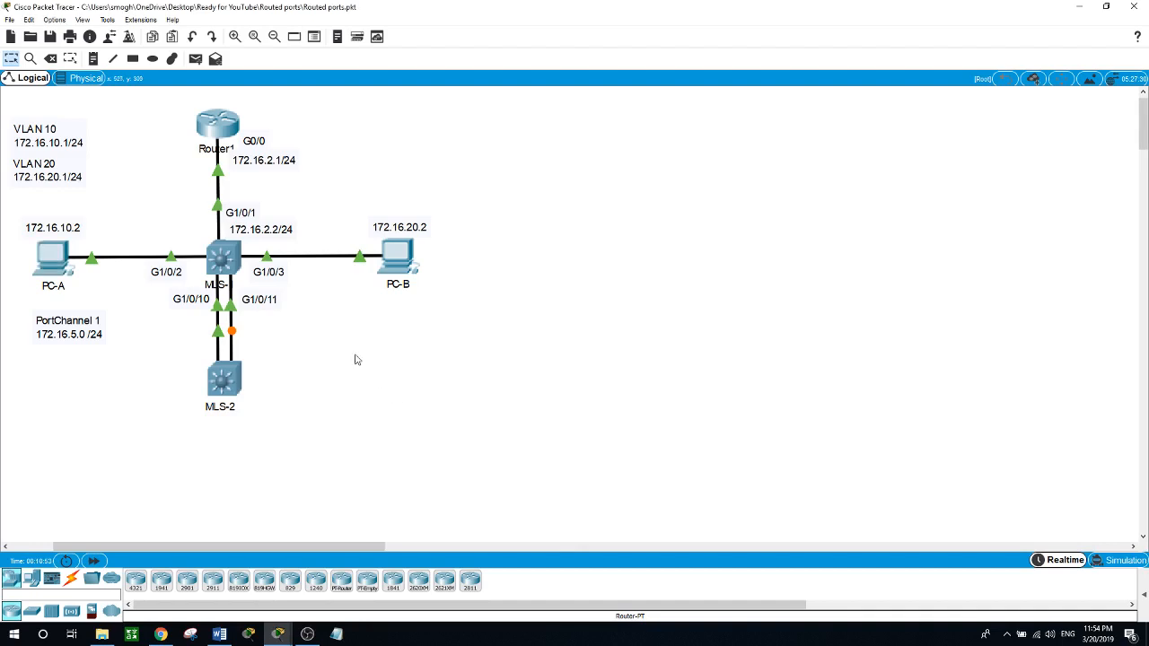
pyautogui.click(225, 132)
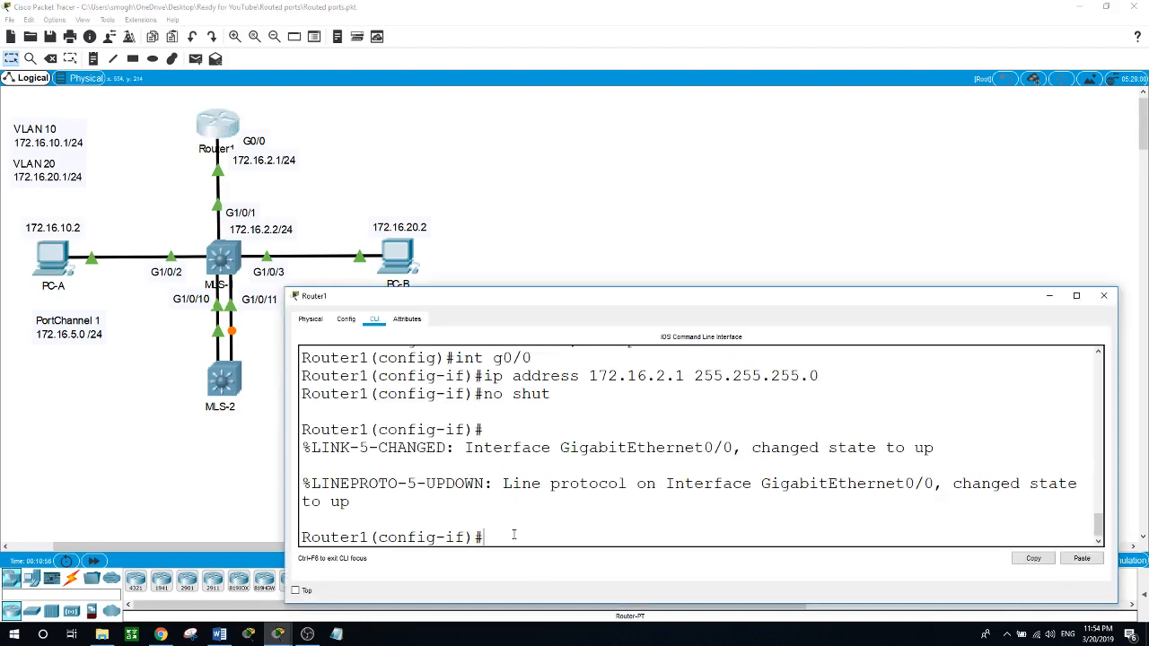
pyautogui.write('exit')
pyautogui.press('Return')
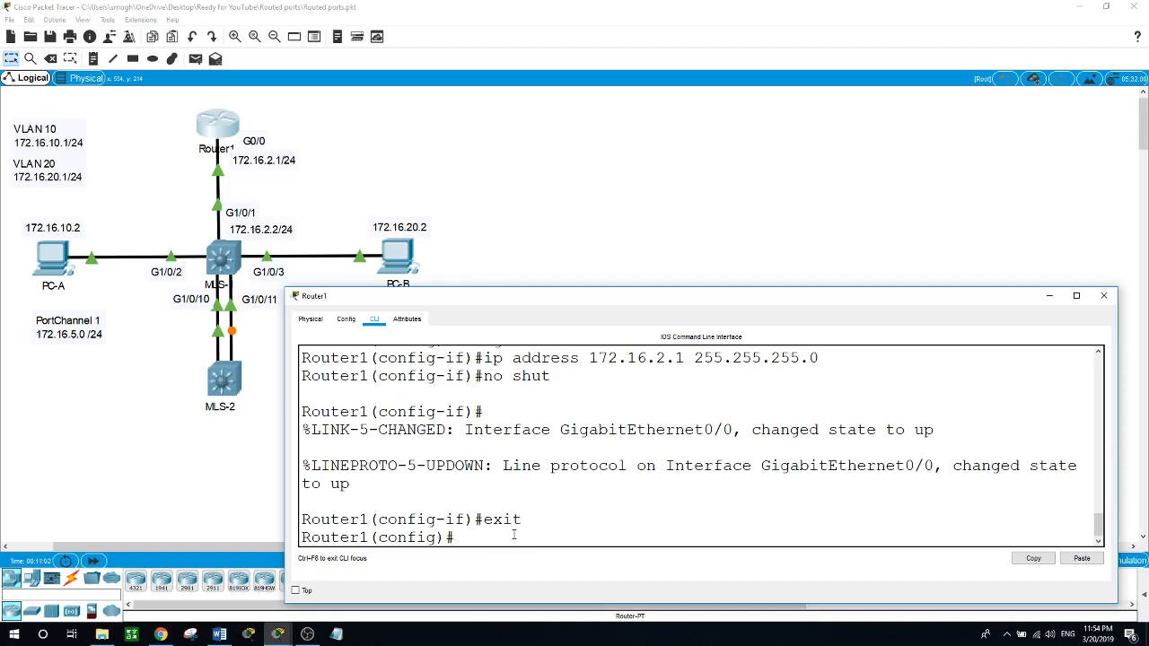
pyautogui.write('router os')
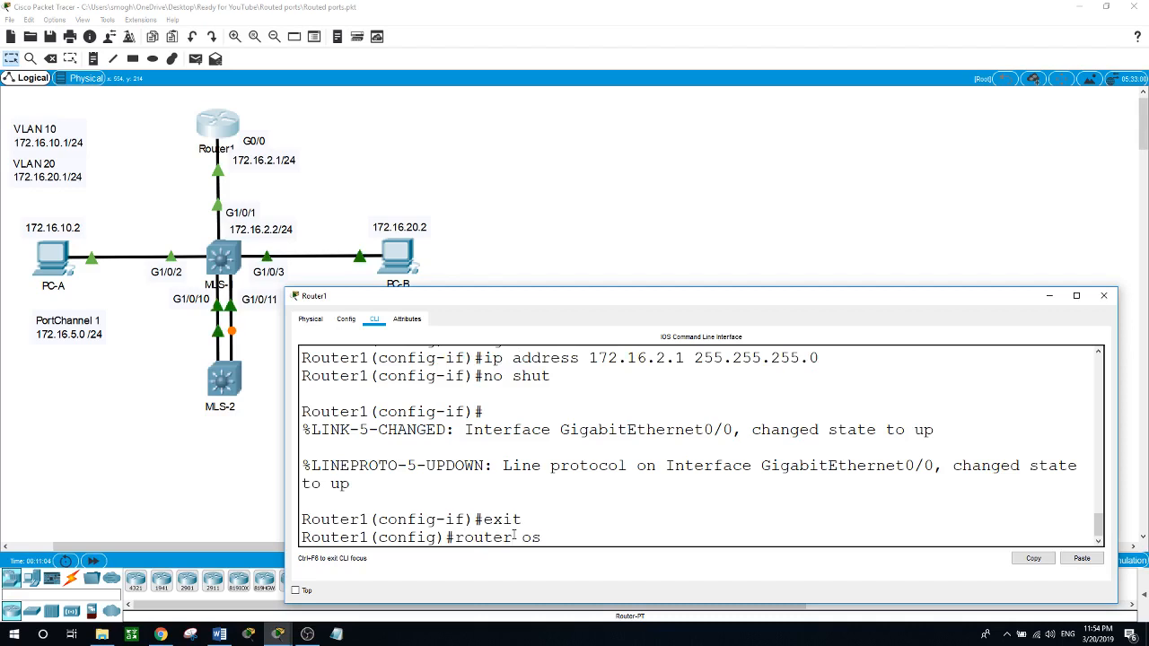
pyautogui.write('pf ')
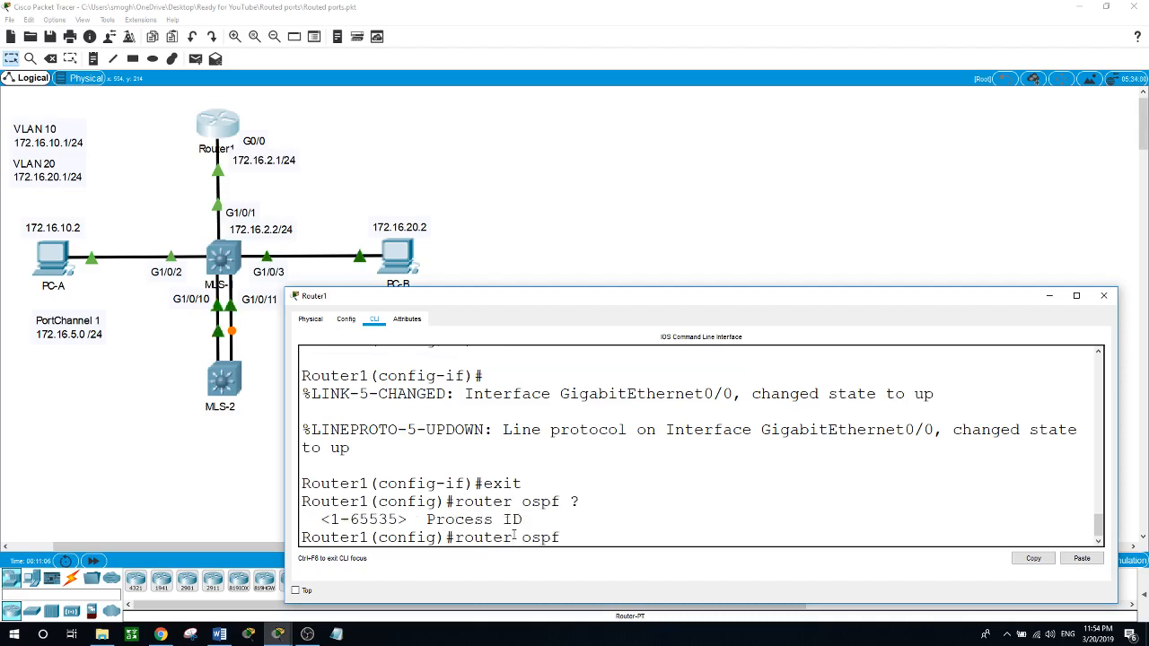
pyautogui.write('?1')
pyautogui.press('Return')
# Step: Advertise network 172.16.2.0 with wildcard mask 0.0.0.255 in OSPF area 0 on Router1
pyautogui.write('n')
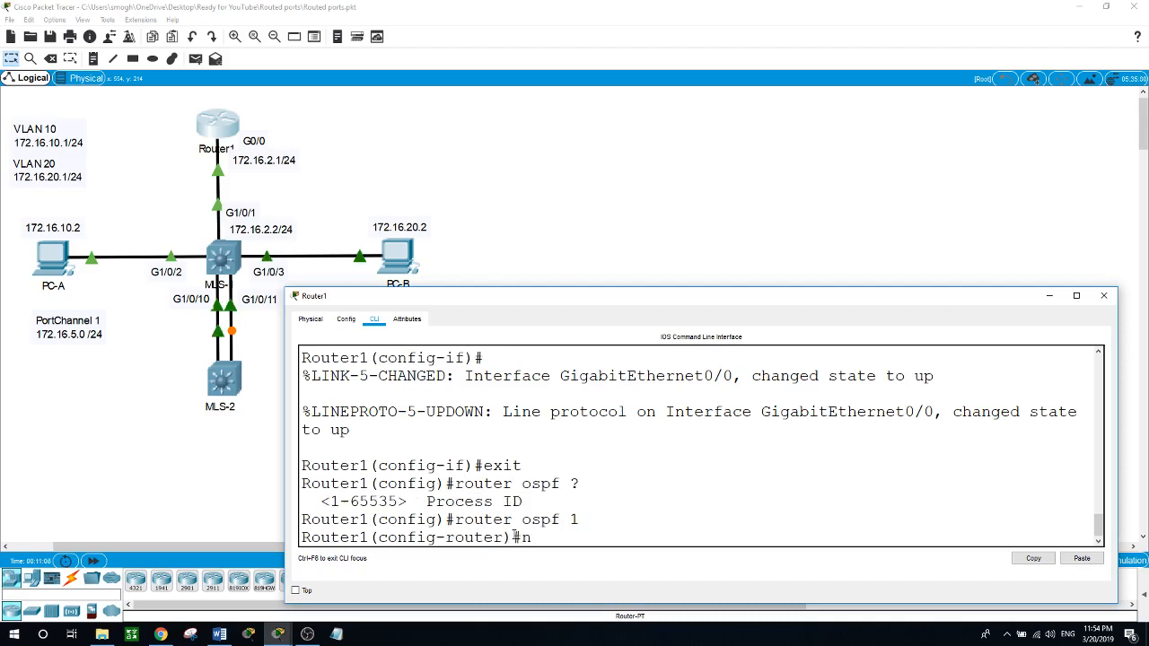
pyautogui.write('etwork 17')
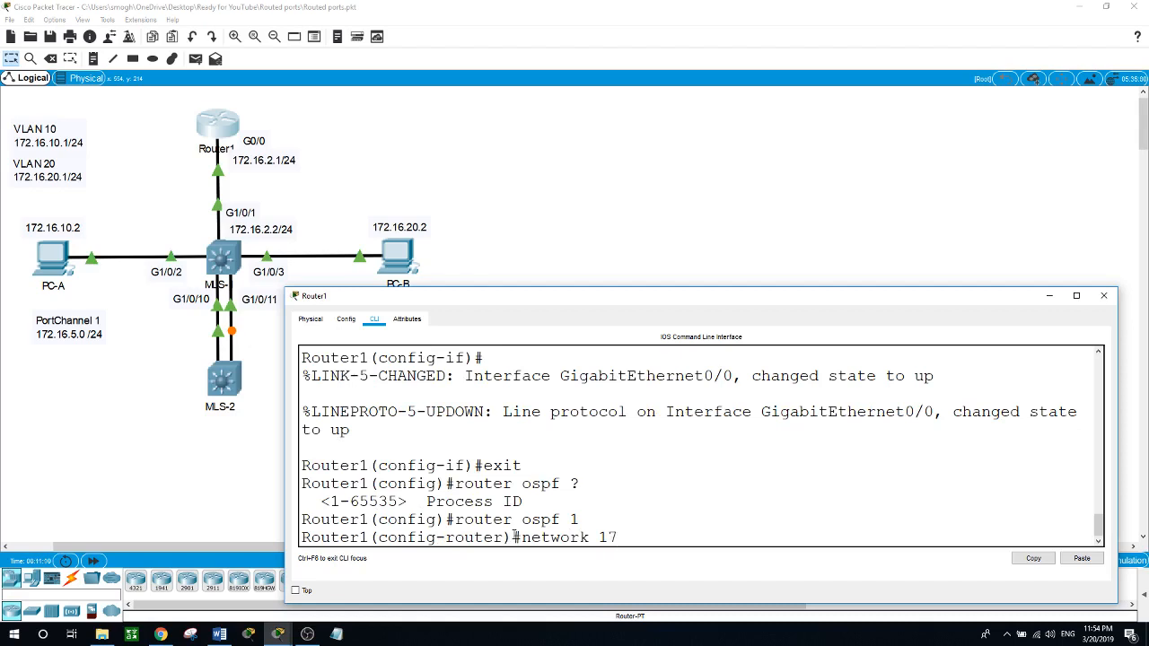
pyautogui.write('2.16.2')
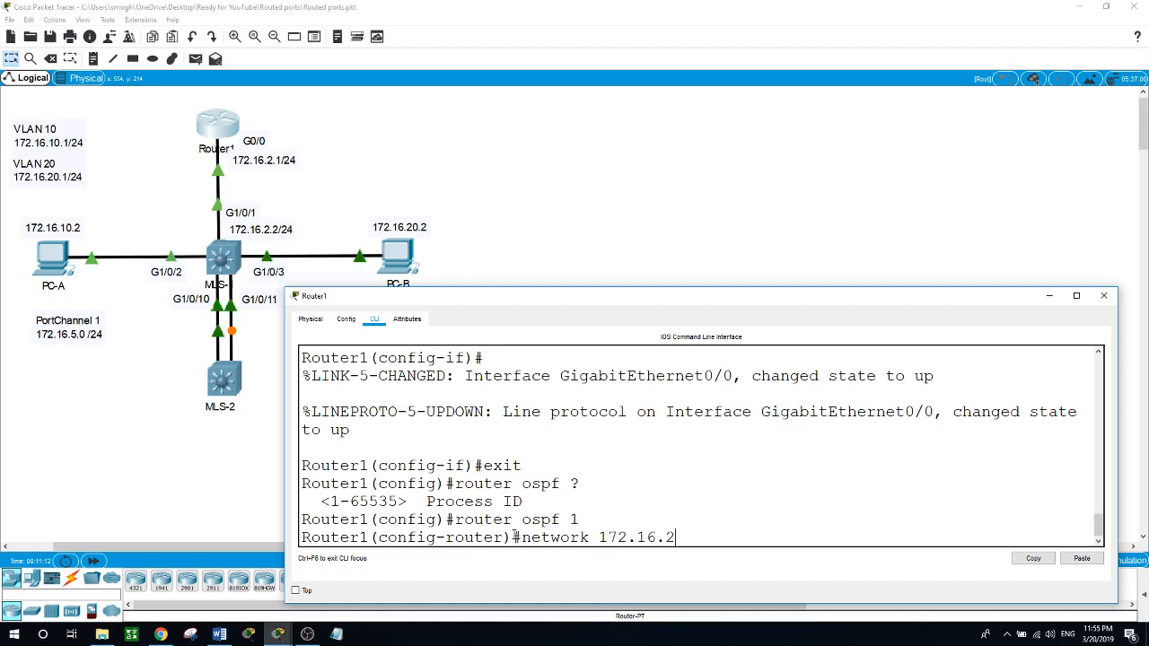
pyautogui.write('.0 0.0.0.25')
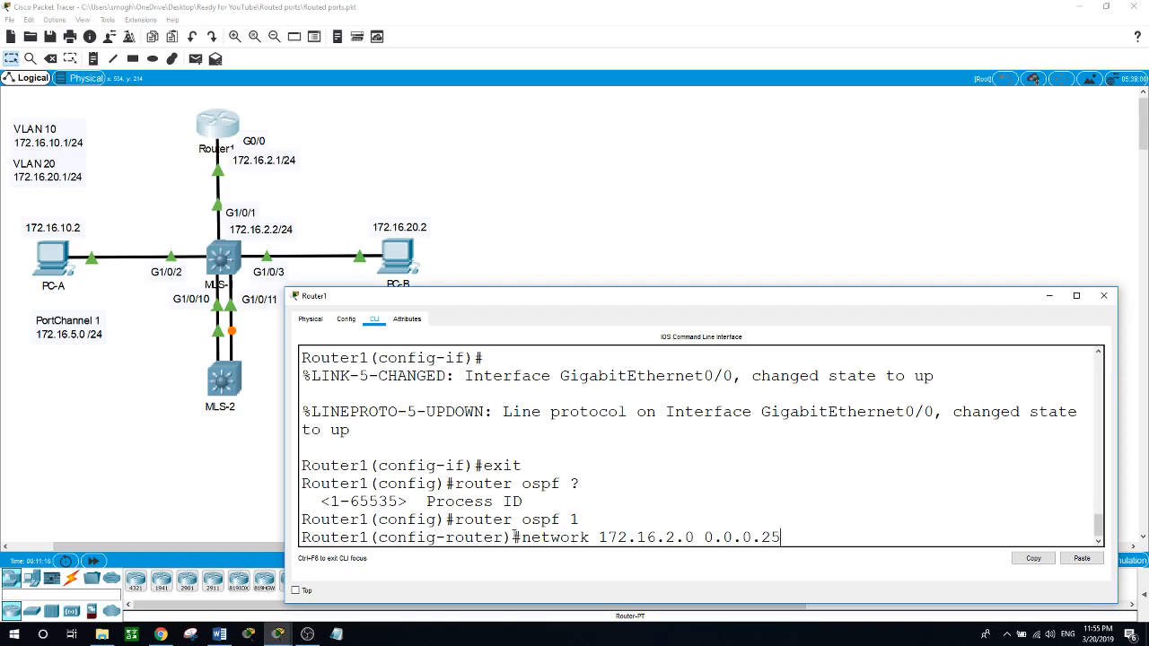
pyautogui.write('5 area 0')
pyautogui.press('Return')
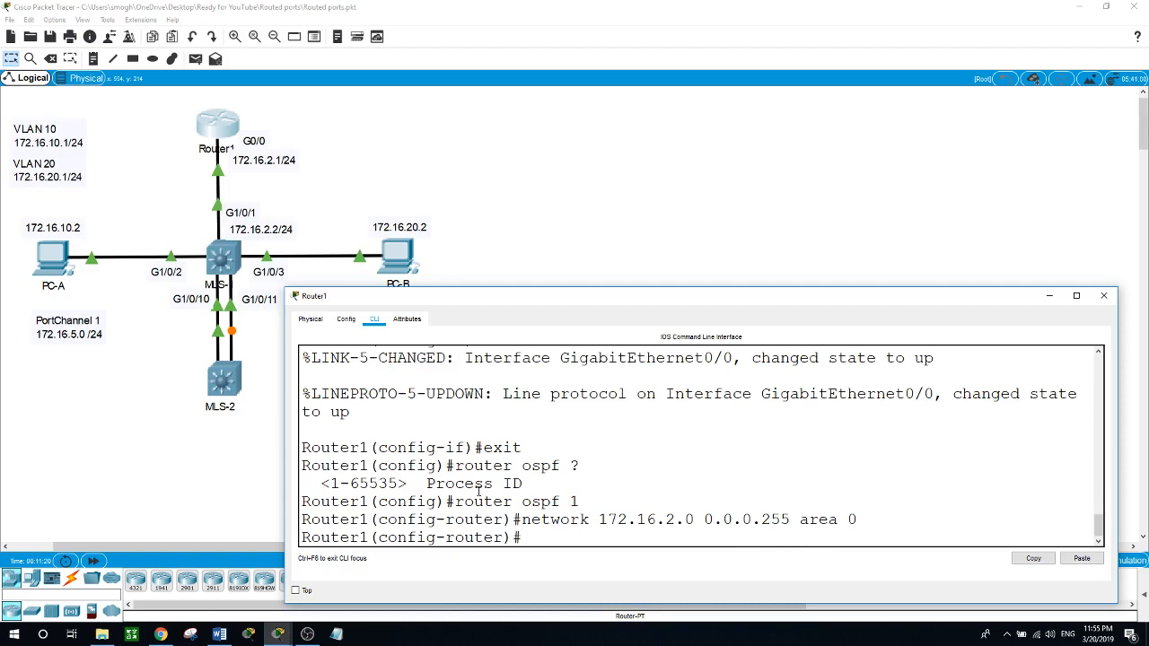
# Step: Open MLS-1's command line, enter global configuration, and start OSPF routing with process ID 1
pyautogui.click(225, 258)
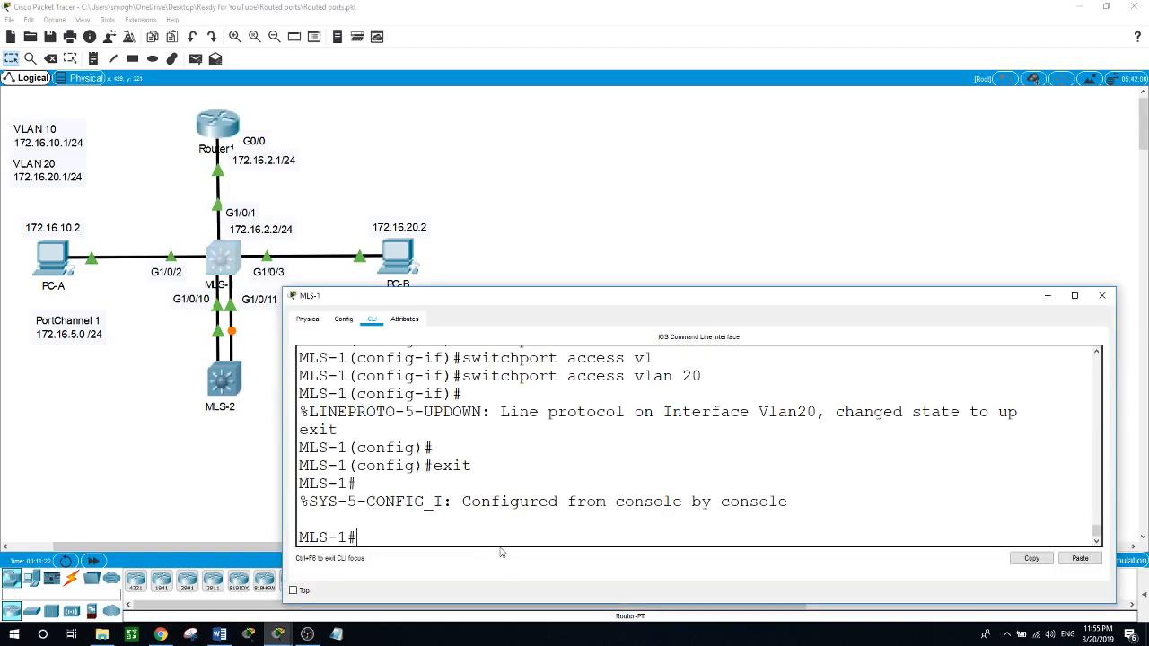
pyautogui.write('conf t')
pyautogui.press('Return')
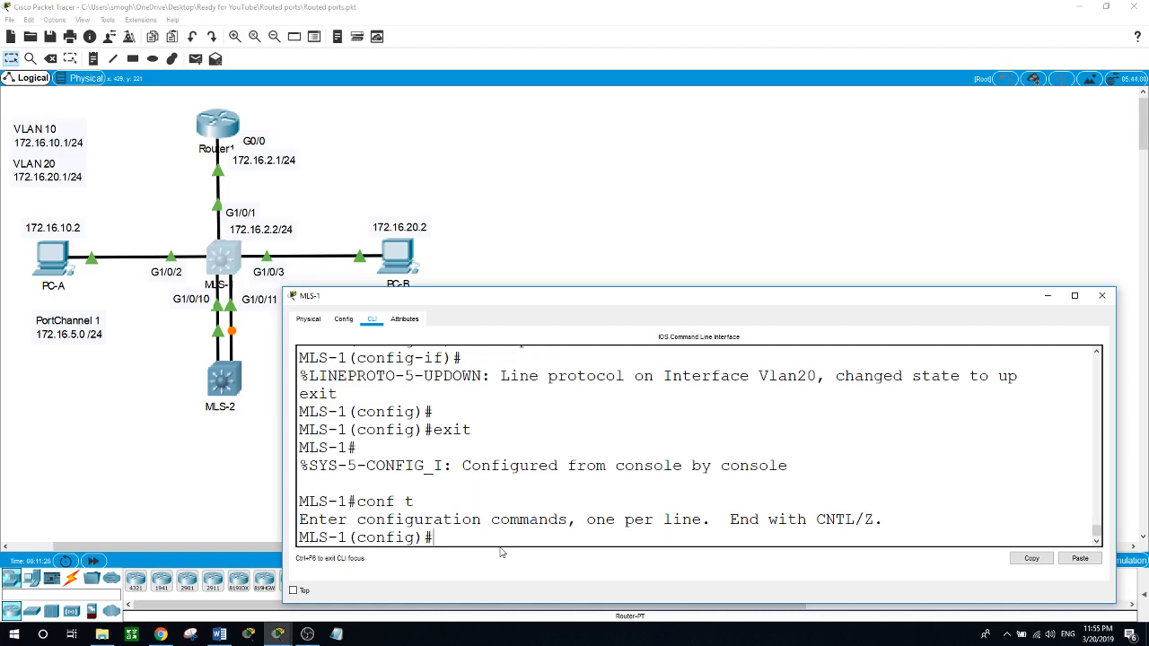
pyautogui.write('router ospf 1')
pyautogui.press('Return')
# Step: Advertise network 172.16.2.0 with wildcard mask 0.0.0.255 in OSPF area 0 on MLS-1
pyautogui.write('network')
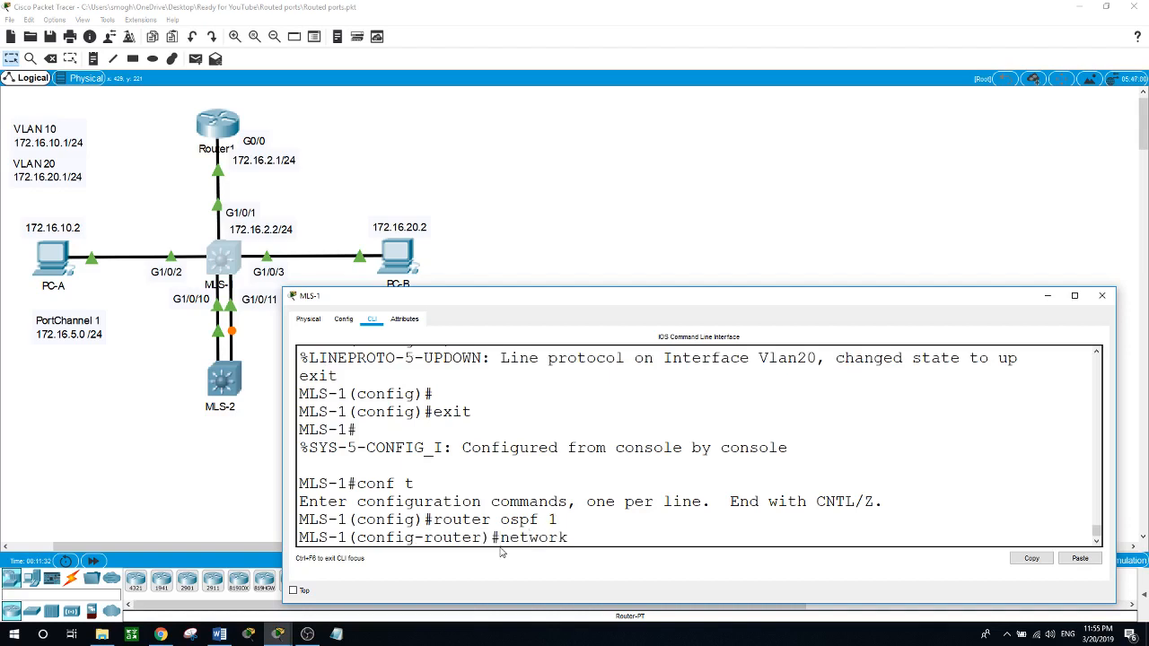
pyautogui.write(' 172.16.2.0')
pyautogui.write('0.0.0.255 area')
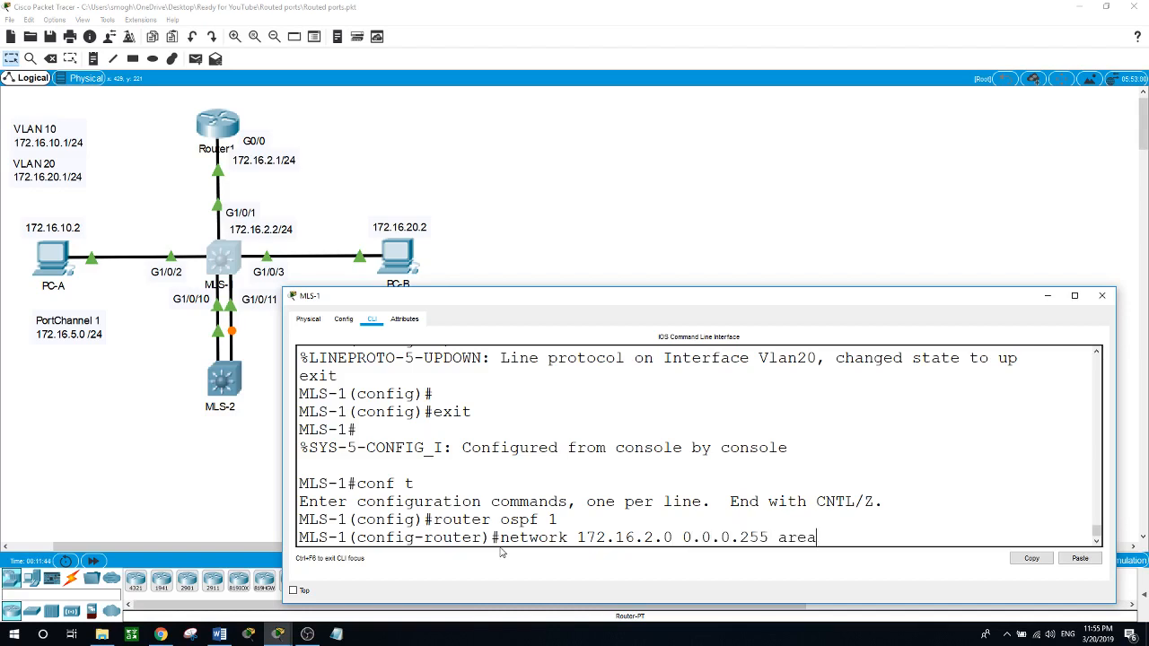
pyautogui.write(' 0')
pyautogui.press('Return')
# Step: Advertise the VLAN 10 network 172.16.10.0 with wildcard mask 0.0.0.255 in OSPF area 0 on MLS-1
pyautogui.write('n')
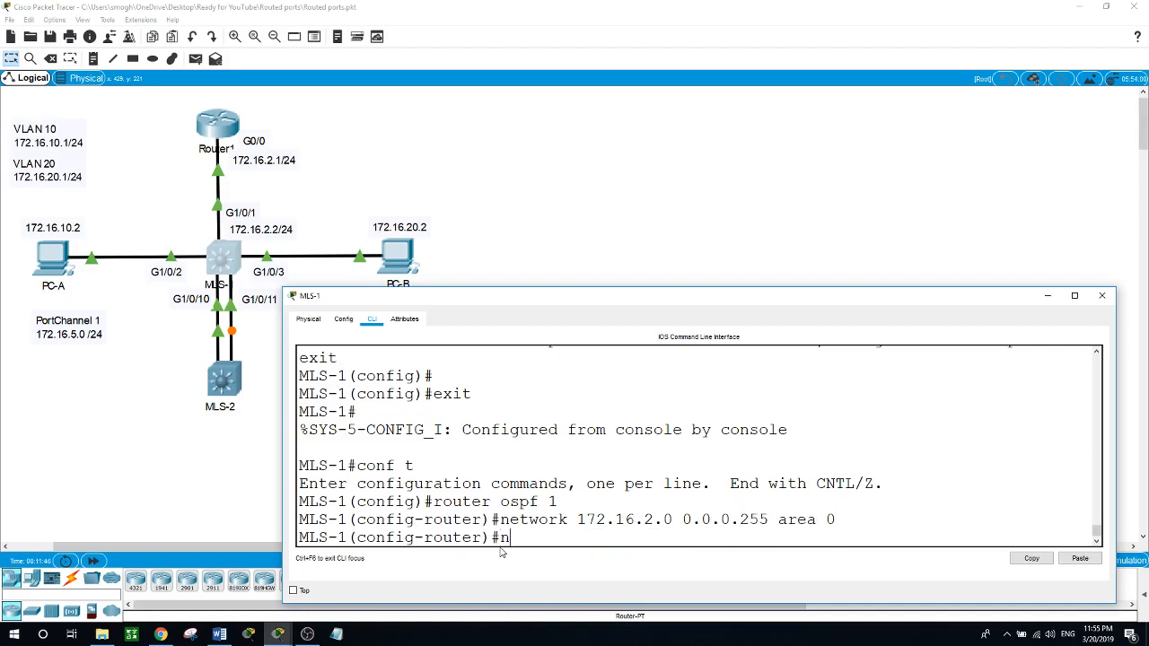
pyautogui.write('etwork 172.16.10.0 0.0.0.')
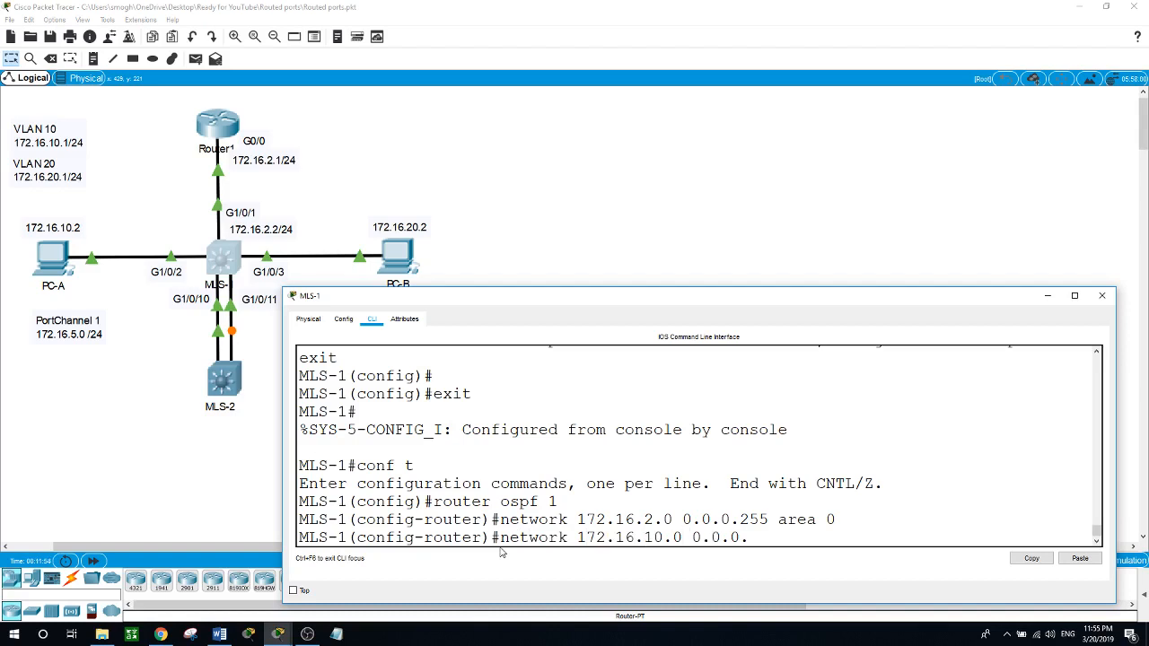
pyautogui.write('255 area 0')
pyautogui.press('Return')
# Step: Advertise the VLAN 20 network 172.16.20.0 with wildcard mask 0.0.0.255 in OSPF area 0 on MLS-1
pyautogui.write('neto')
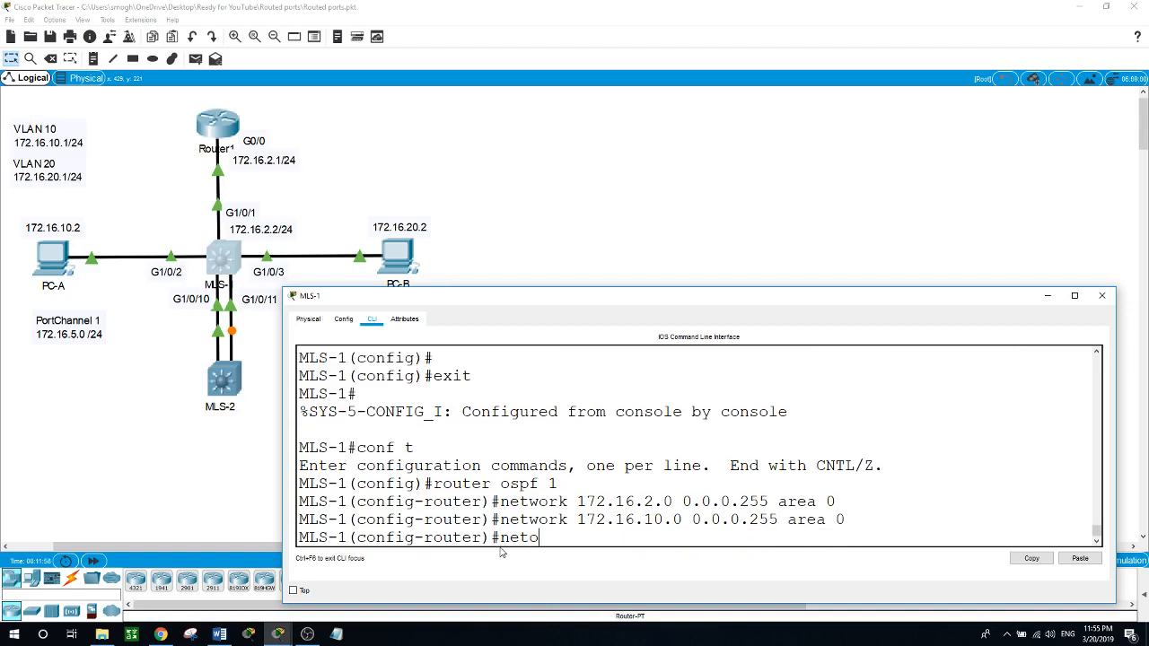
pyautogui.press('BackSpace')
pyautogui.write('work 172.16.20.0 0.0.0.255')
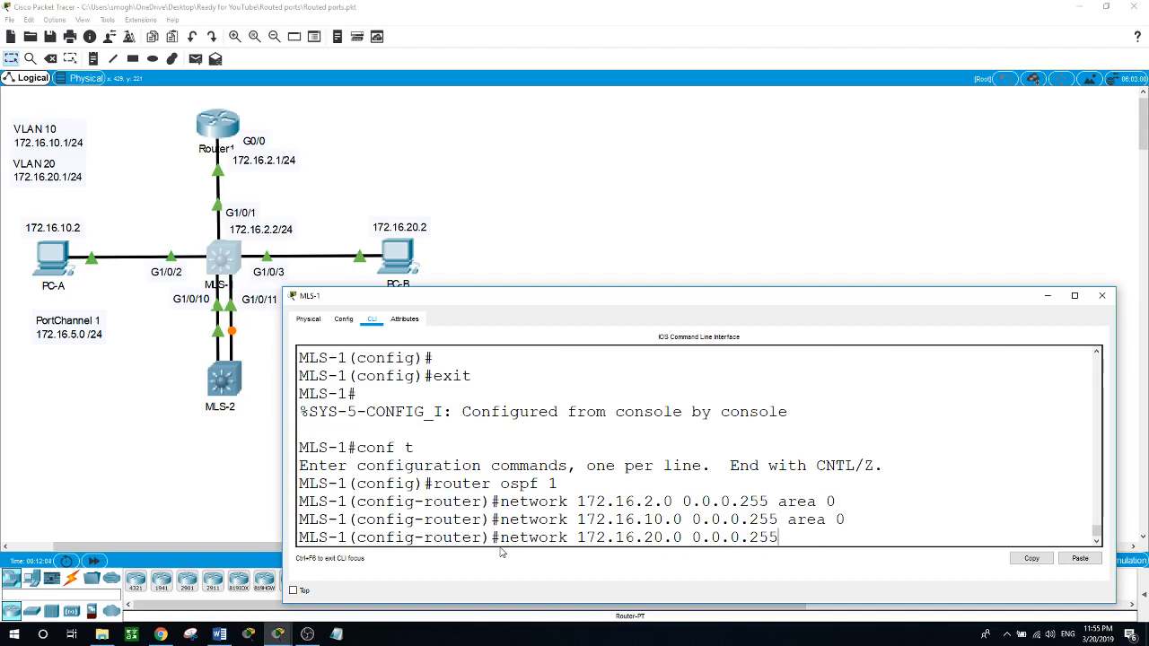
pyautogui.write(' area 0')
pyautogui.press('Return')
# Step: Leave OSPF and global configuration on MLS-1, returning to privileged mode
pyautogui.write('exi')
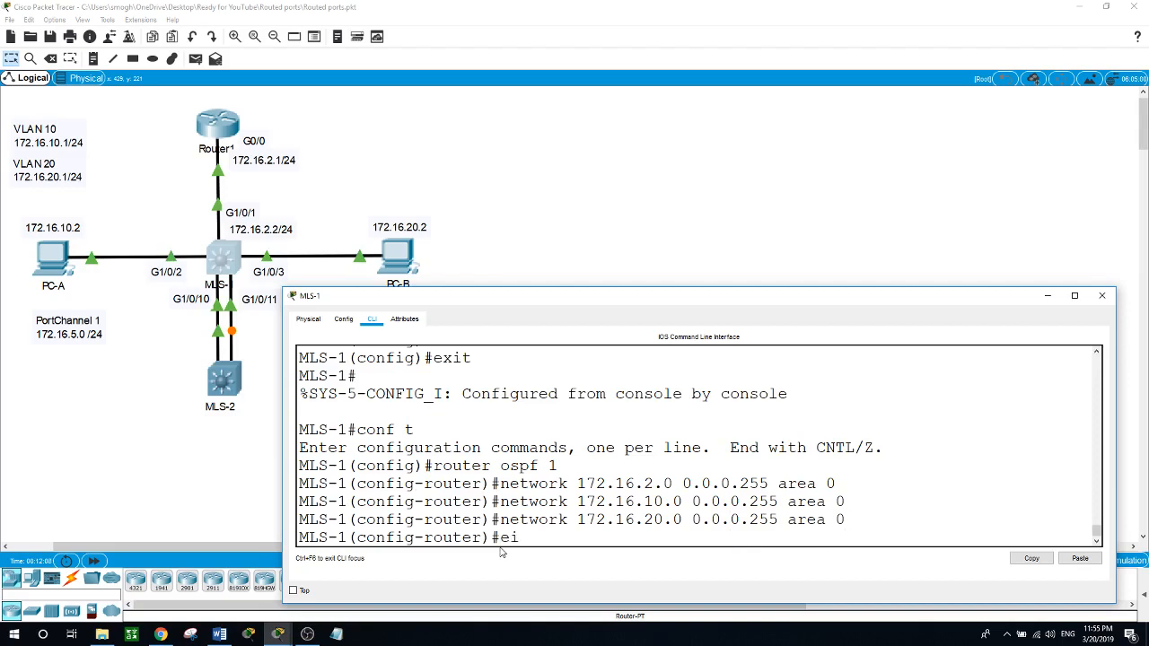
pyautogui.press('BackSpace')
pyautogui.write('xit')
pyautogui.press('Return')
pyautogui.write('exi')
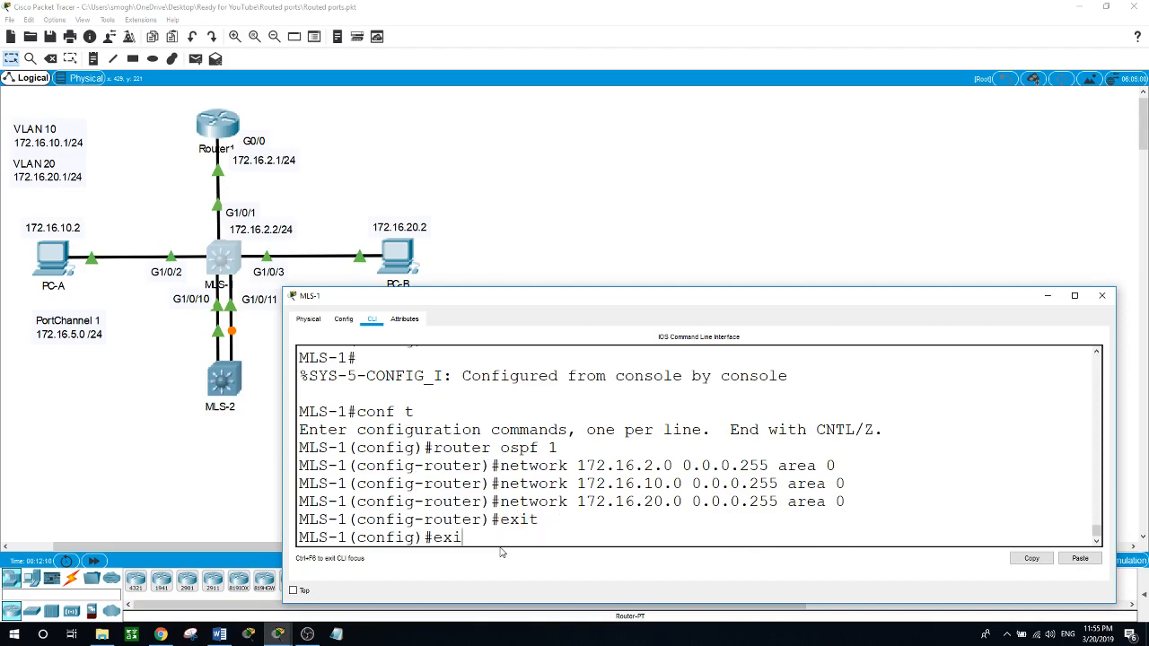
pyautogui.write('t')
pyautogui.press('Return')
pyautogui.press('Return')
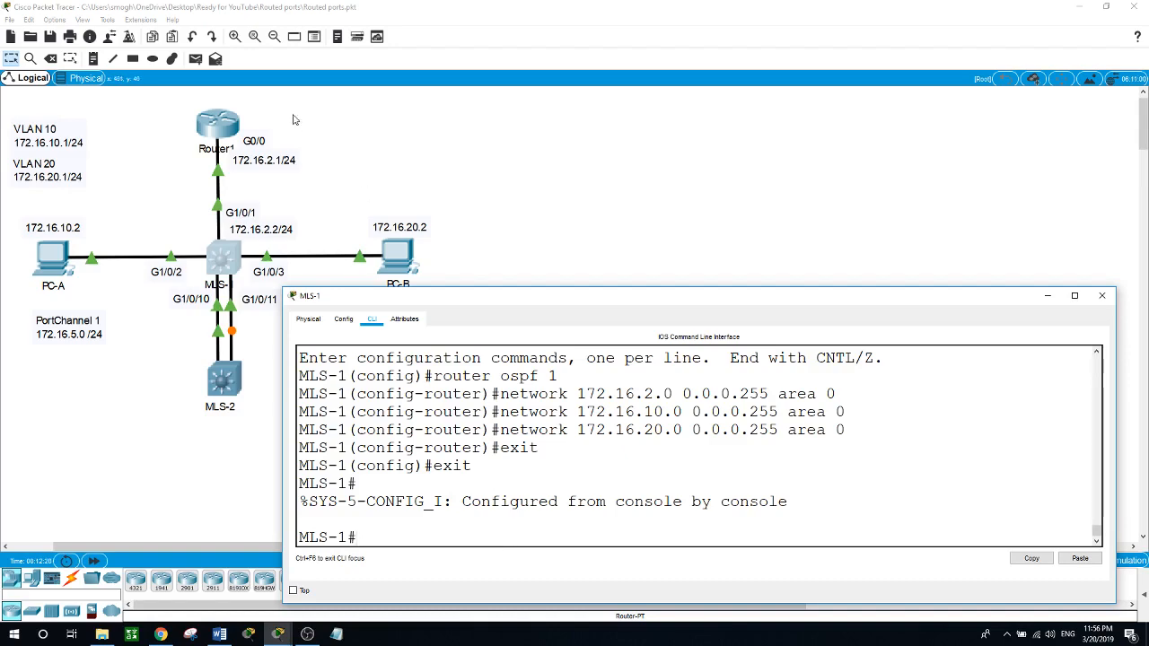
# Step: Try to leave OSPF configuration on Router1 and examine the OSPF adjacency messages on Router1 and MLS-1
pyautogui.click(218, 124)
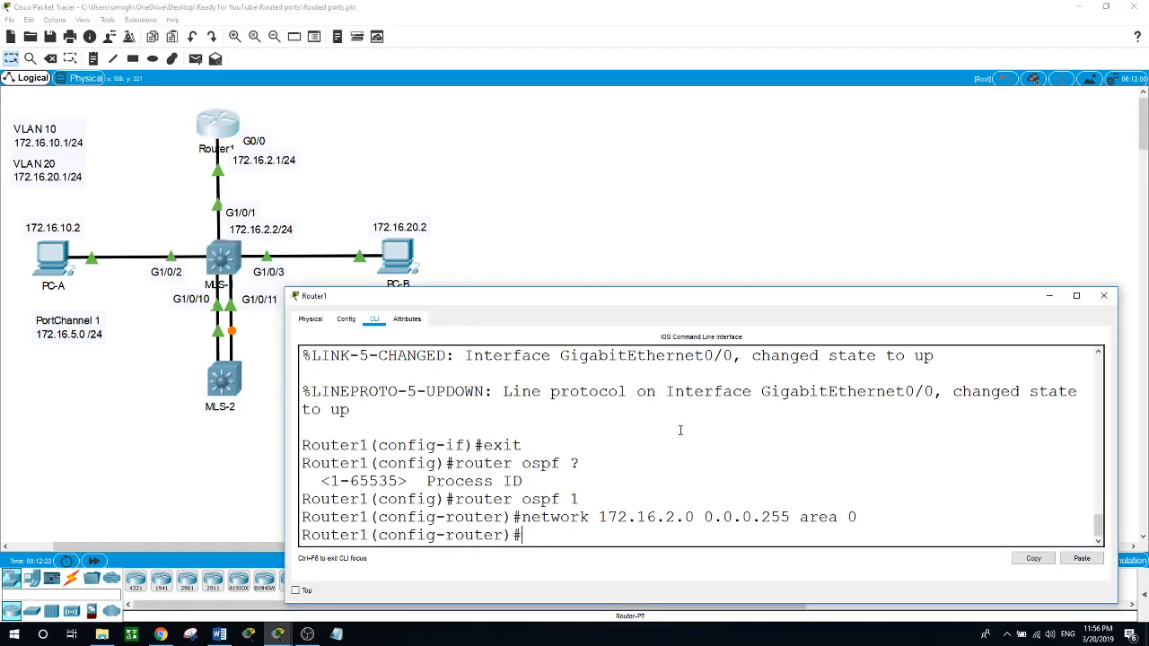
pyautogui.moveTo(631, 295); pyautogui.dragTo(640, 241)
pyautogui.write('e')
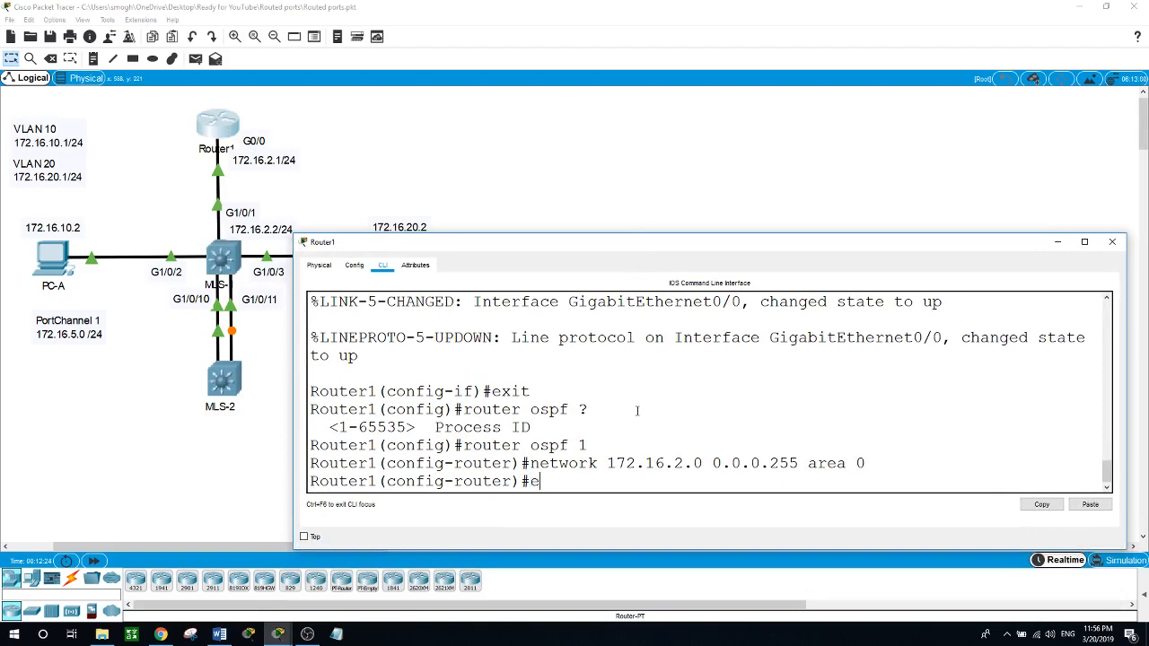
pyautogui.write('xti')
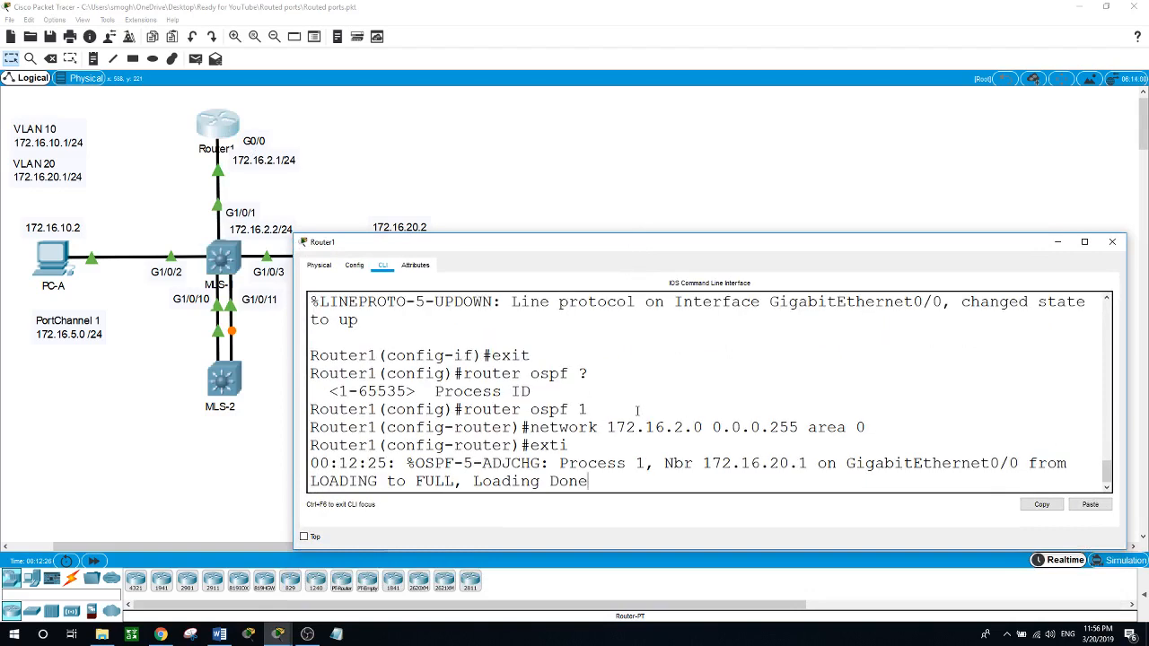
pyautogui.press('Return')
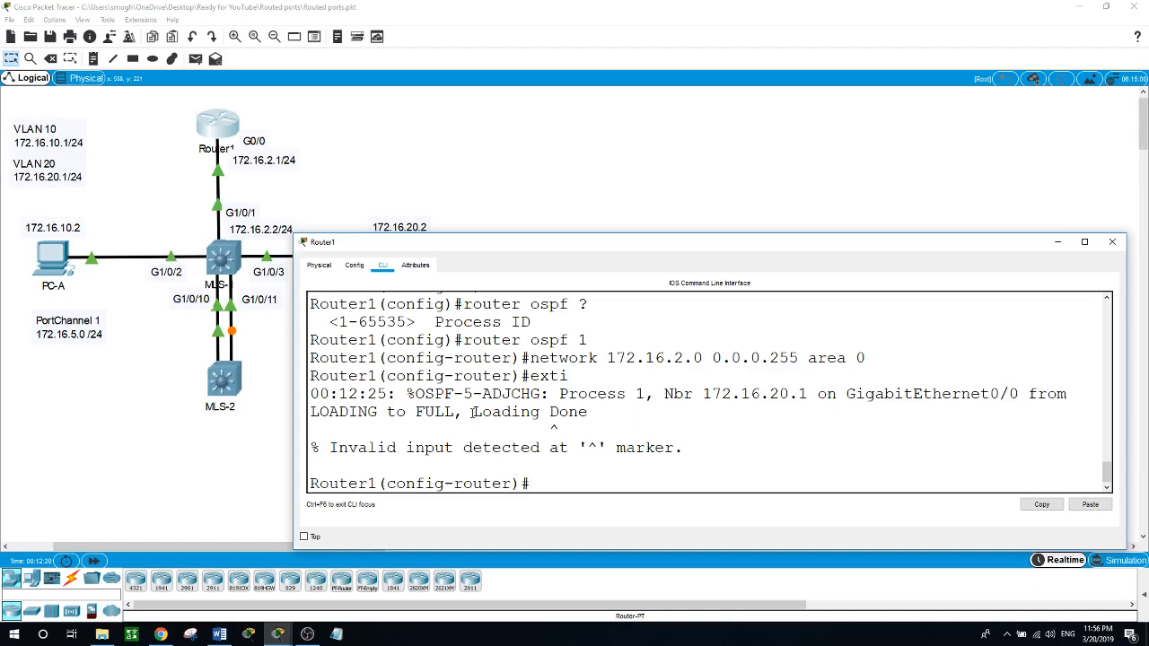
pyautogui.moveTo(473, 412); pyautogui.dragTo(541, 429)
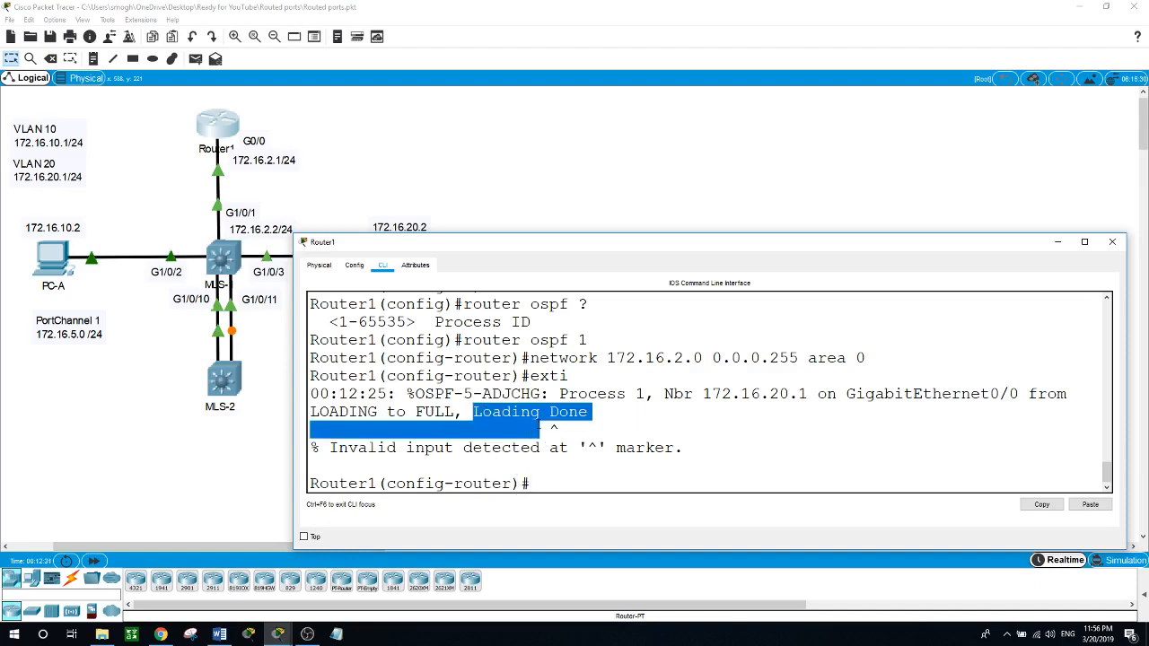
pyautogui.click(596, 416)
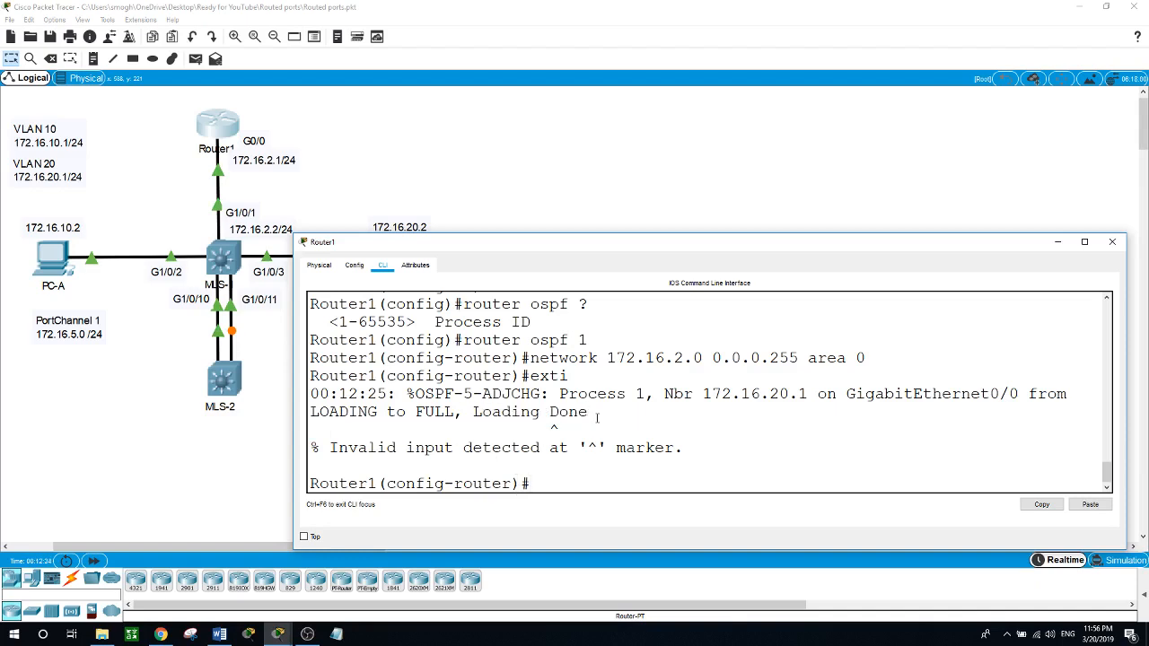
pyautogui.click(231, 267)
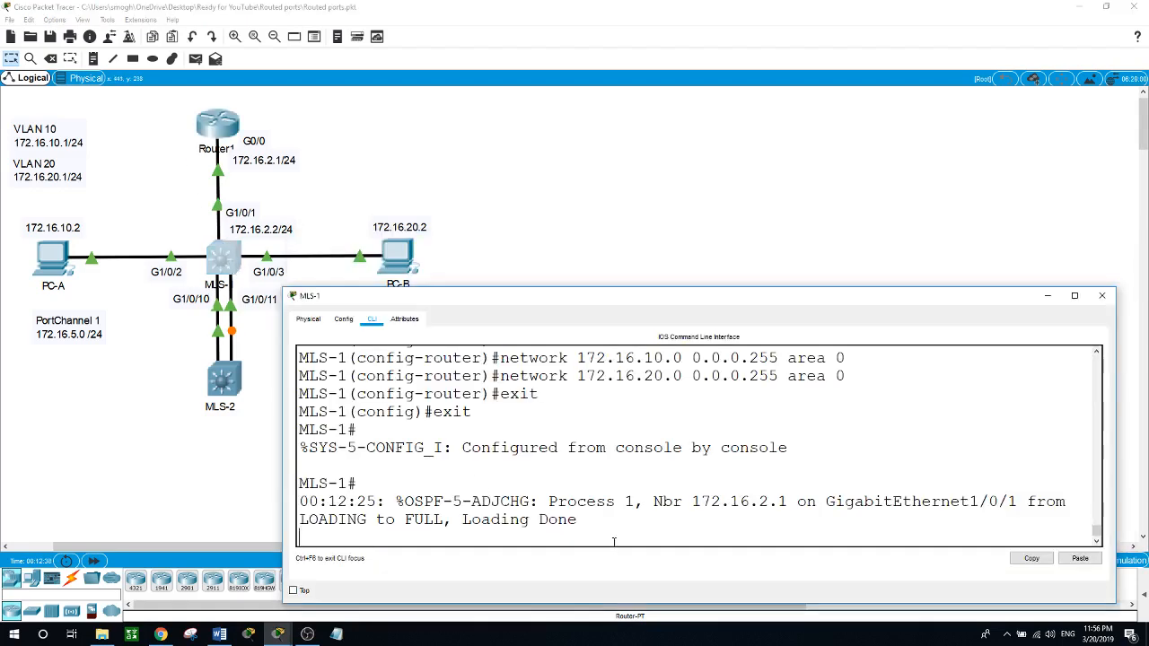
pyautogui.press('Return')
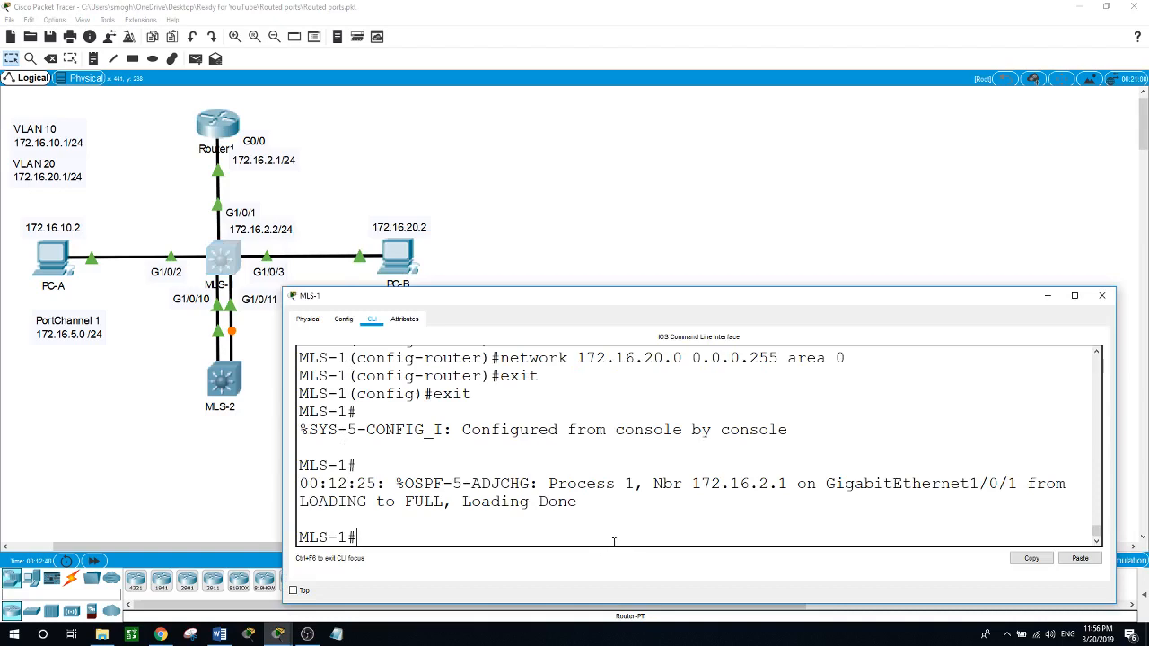
# Step: Ping Router1's G0/0 interface at 172.16.2.1 from PC-B's command prompt
pyautogui.click(401, 260)
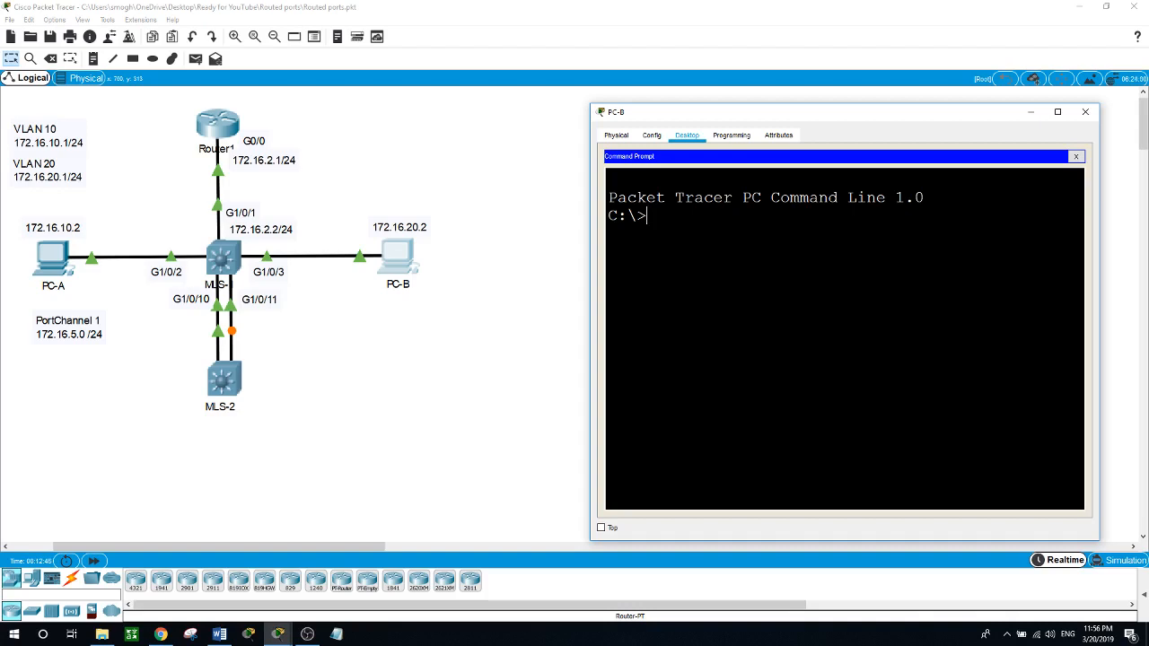
pyautogui.write('ping 172.16.2.1')
pyautogui.press('Return')
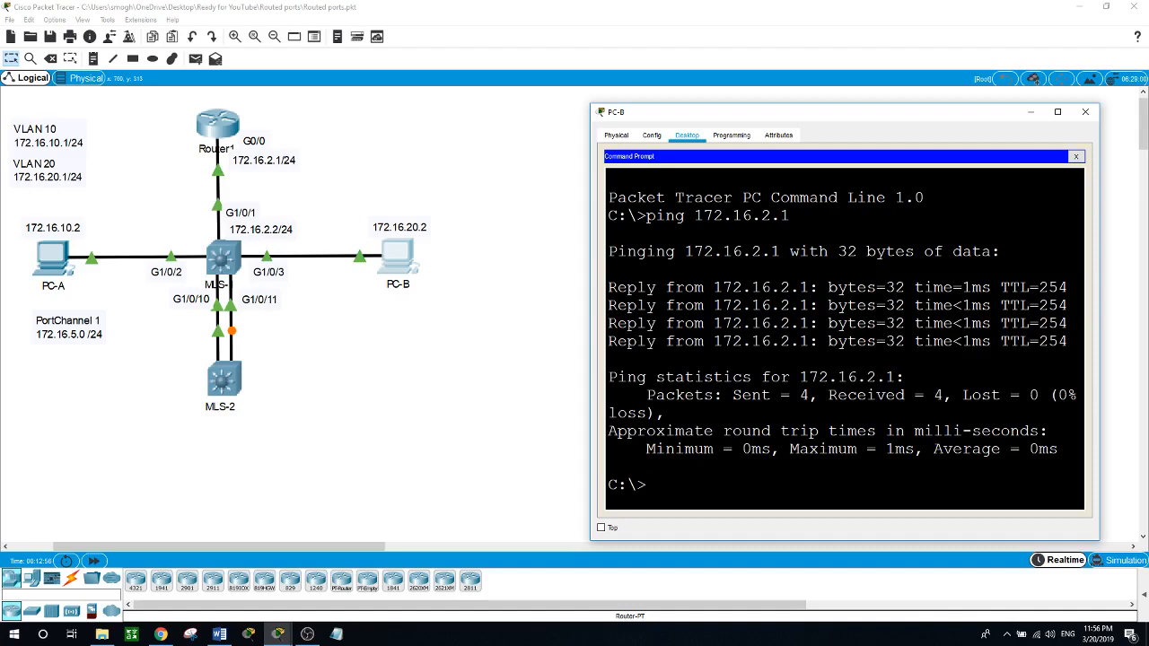
# Step: Ping PC-A at 172.16.10.2 from PC-B, and close PC-B's window
pyautogui.write('ping 172.16.')
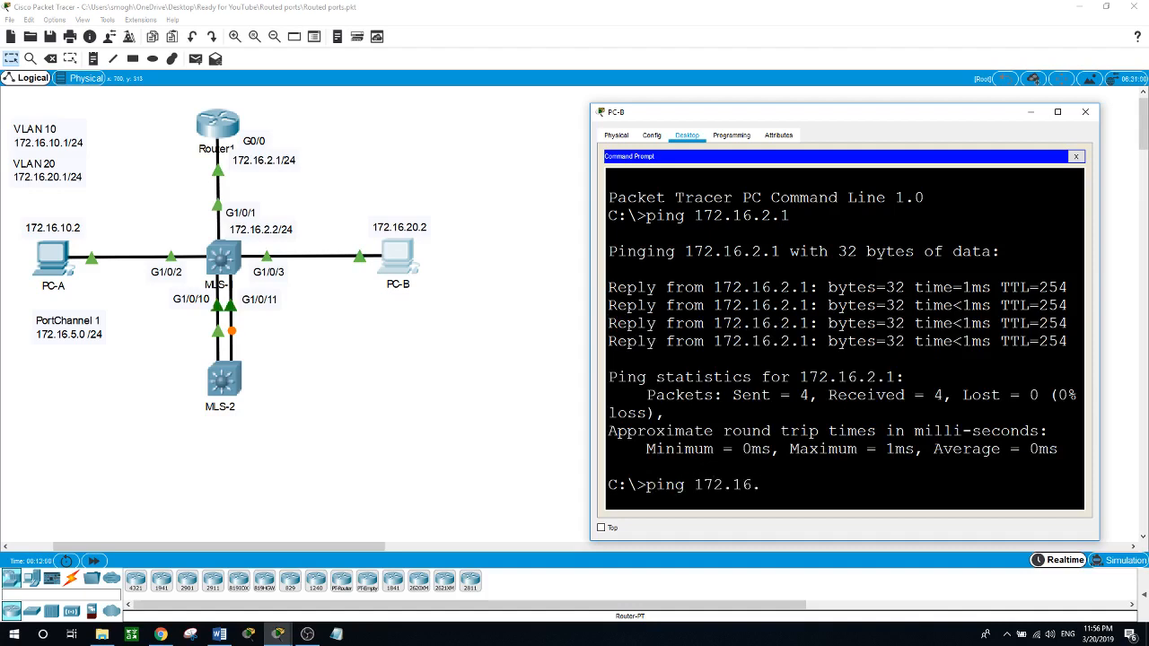
pyautogui.write('10.')
pyautogui.write('2')
pyautogui.press('Return')
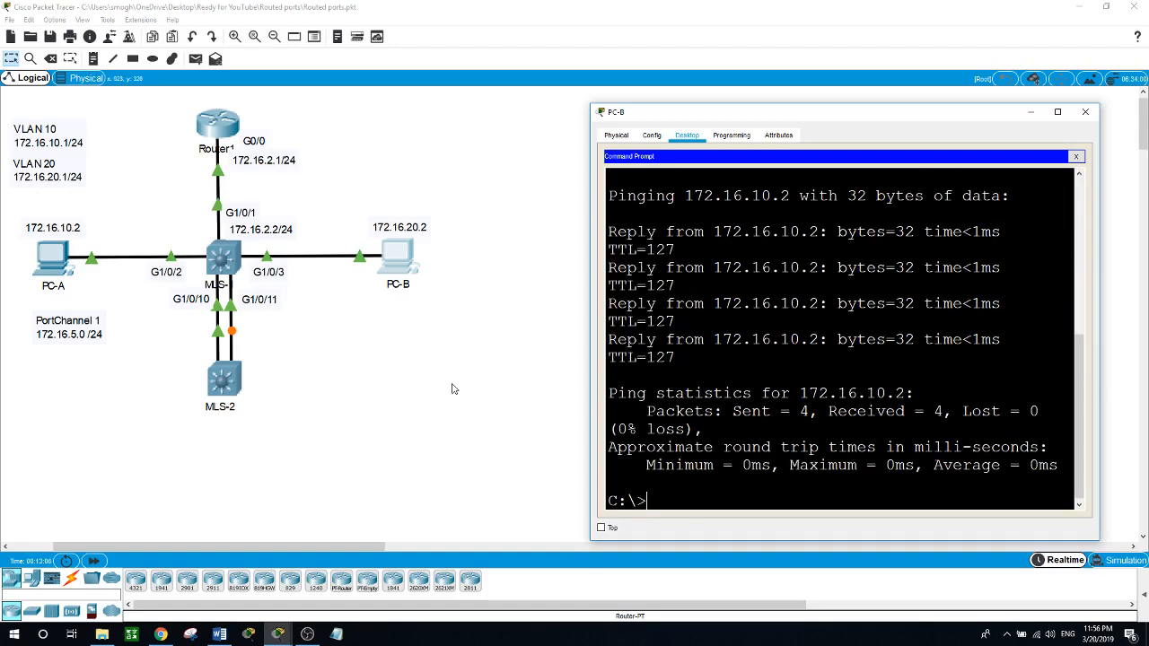
pyautogui.hotkey('alt', 'F4')
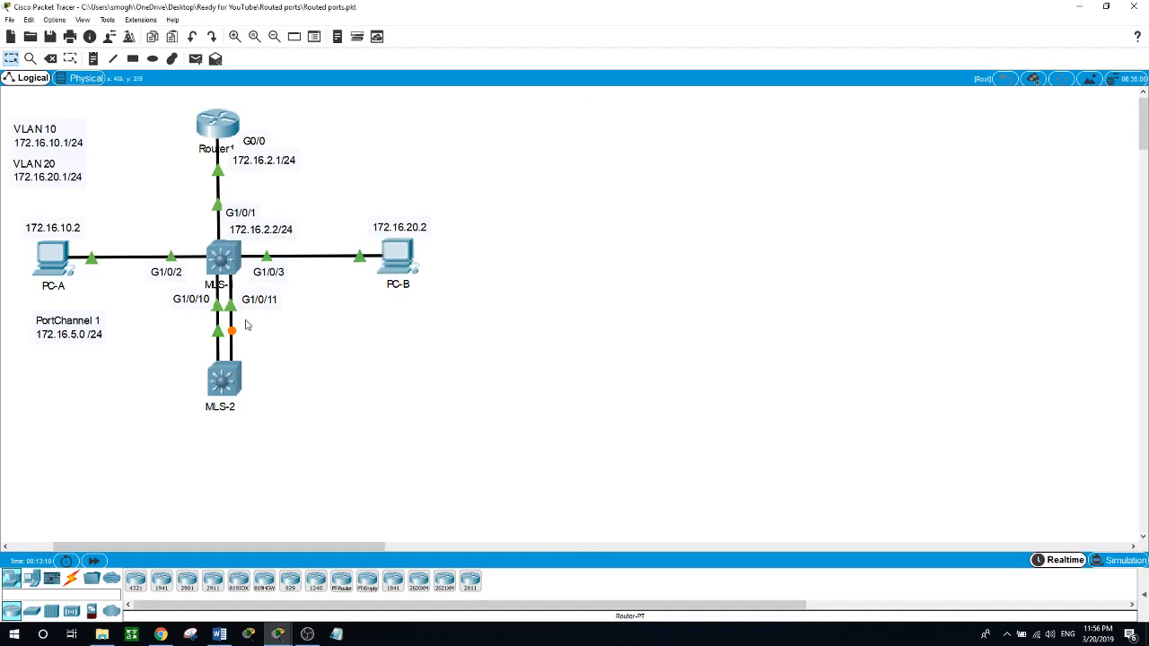
# Step: Open MLS-1's command line and display its OSPF neighbors with show ip ospf neighbor
pyautogui.click(225, 262)
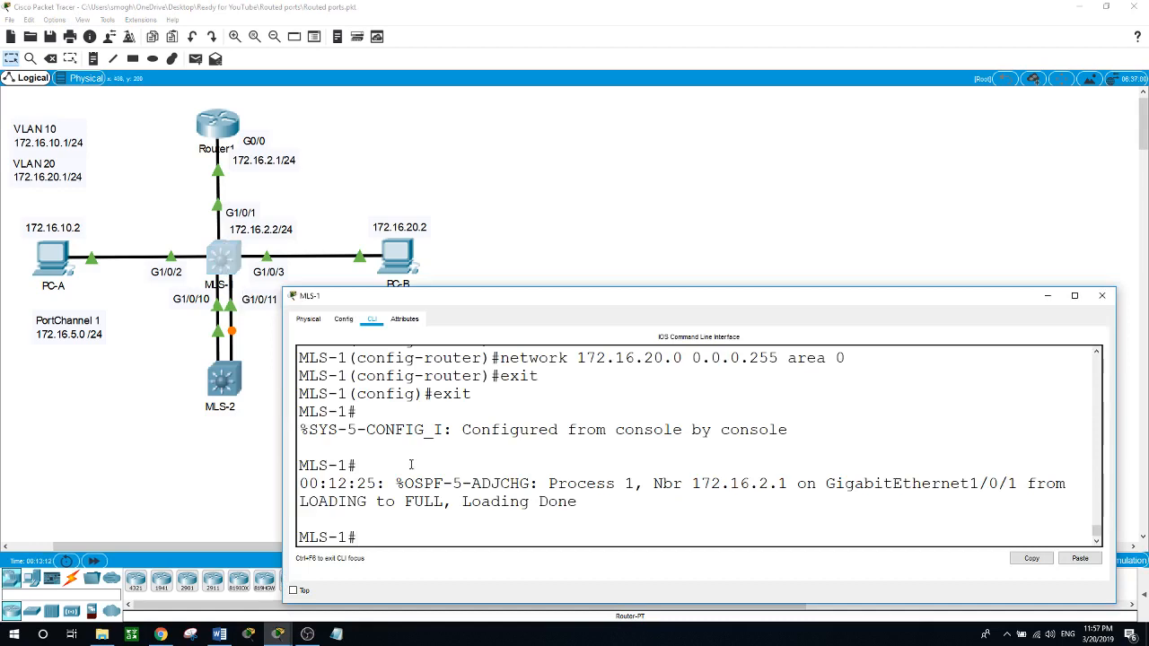
pyautogui.moveTo(488, 530); pyautogui.dragTo(508, 528)
pyautogui.click(508, 528)
pyautogui.write('show ip ospf neigh')
pyautogui.press('Tab')
pyautogui.press('Return')
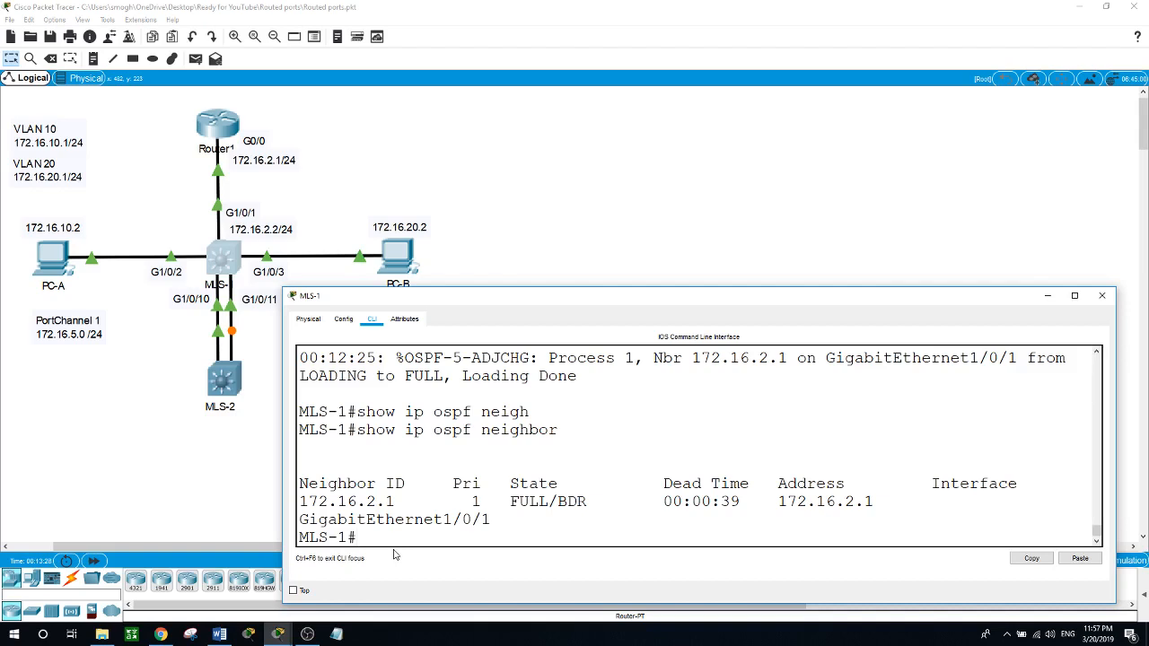
# Step: Display MLS-1's routing table with show ip route, and dismiss the MLS-1 window
pyautogui.write('show ip route')
pyautogui.press('Return')
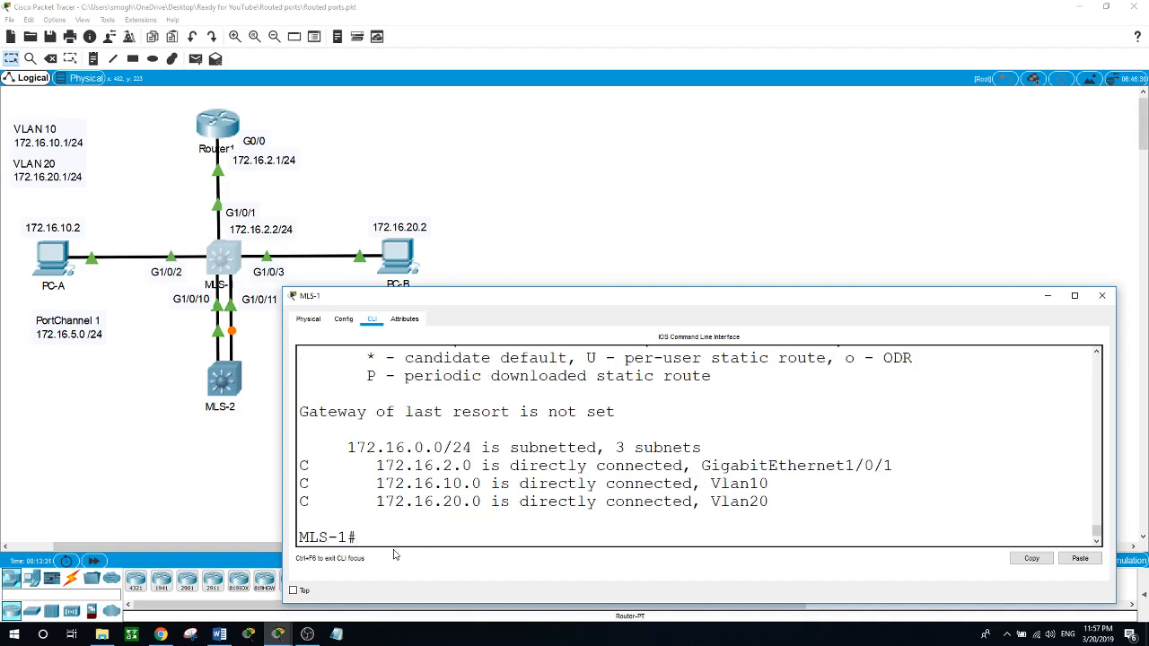
pyautogui.click(269, 522)
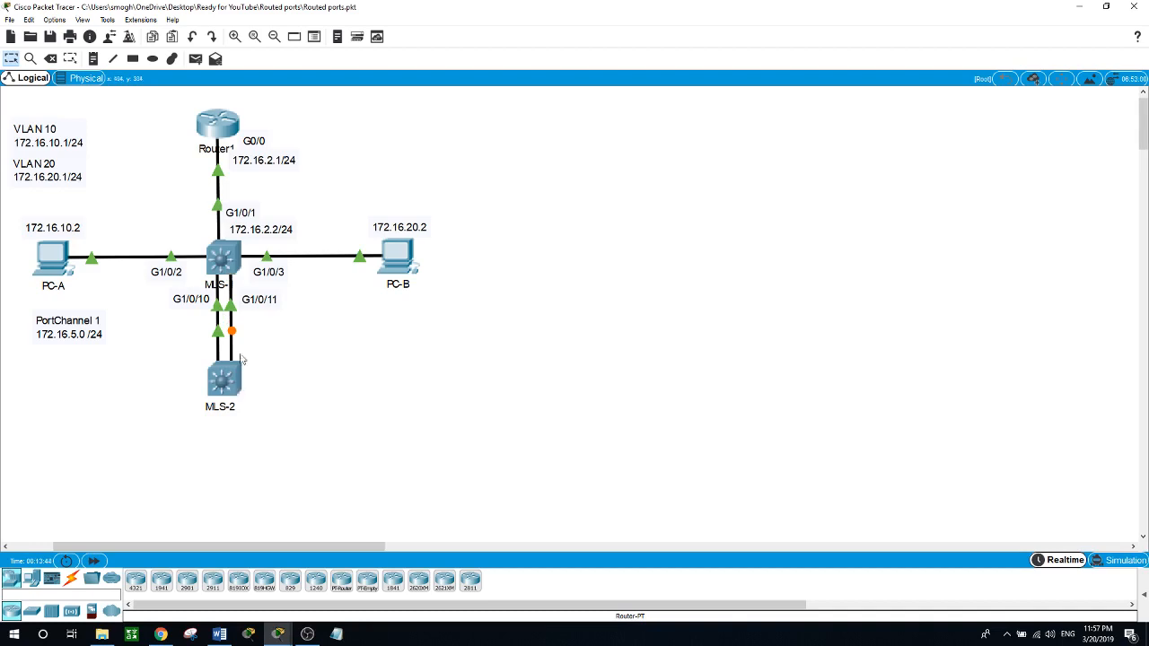
# Step: Open MLS-1's command line and enter configuration mode for the interface range g1/0/10-11
pyautogui.click(226, 262)
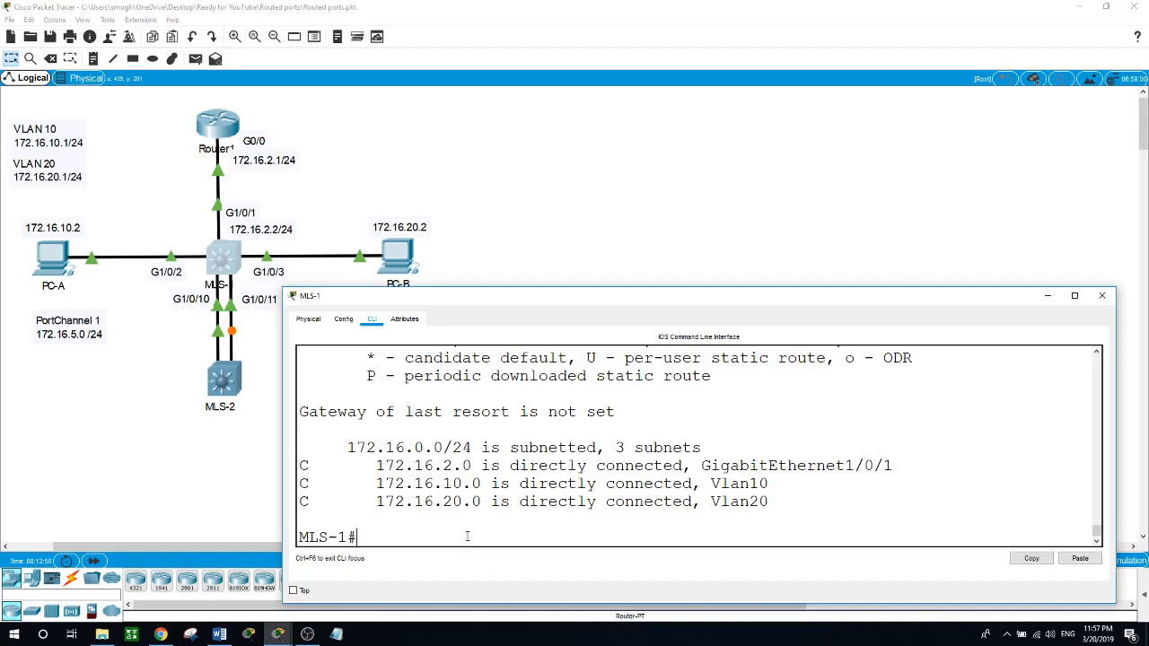
pyautogui.write('conf t')
pyautogui.press('Return')
pyautogui.write('i')
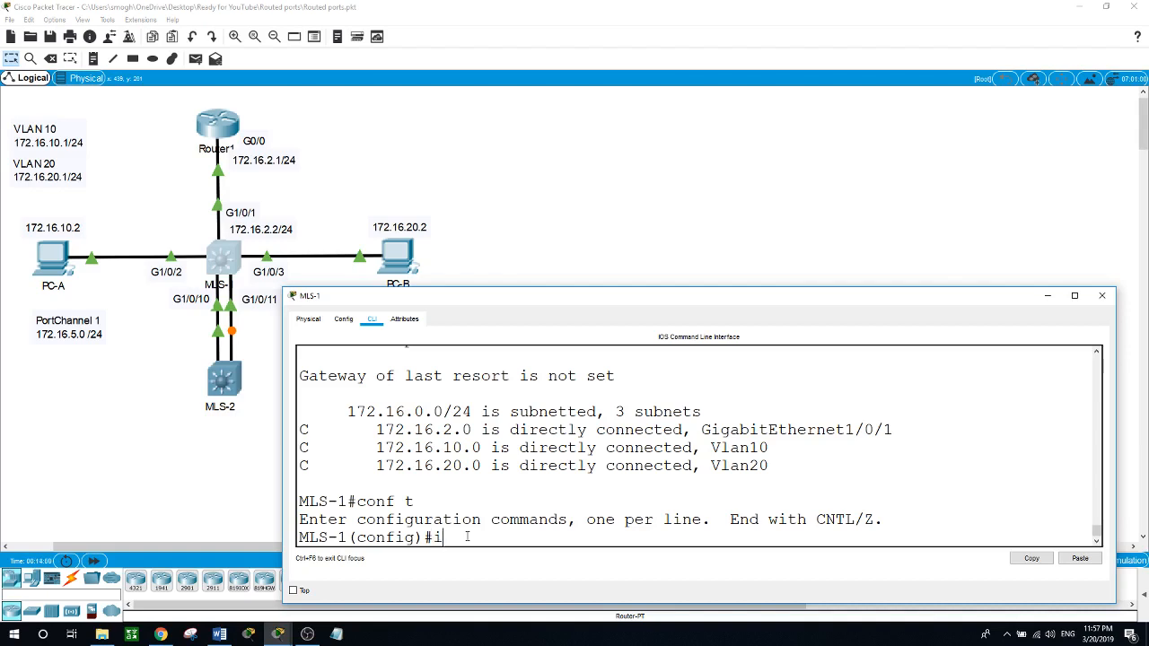
pyautogui.write('nt range g1/0/10-11')
pyautogui.press('Return')
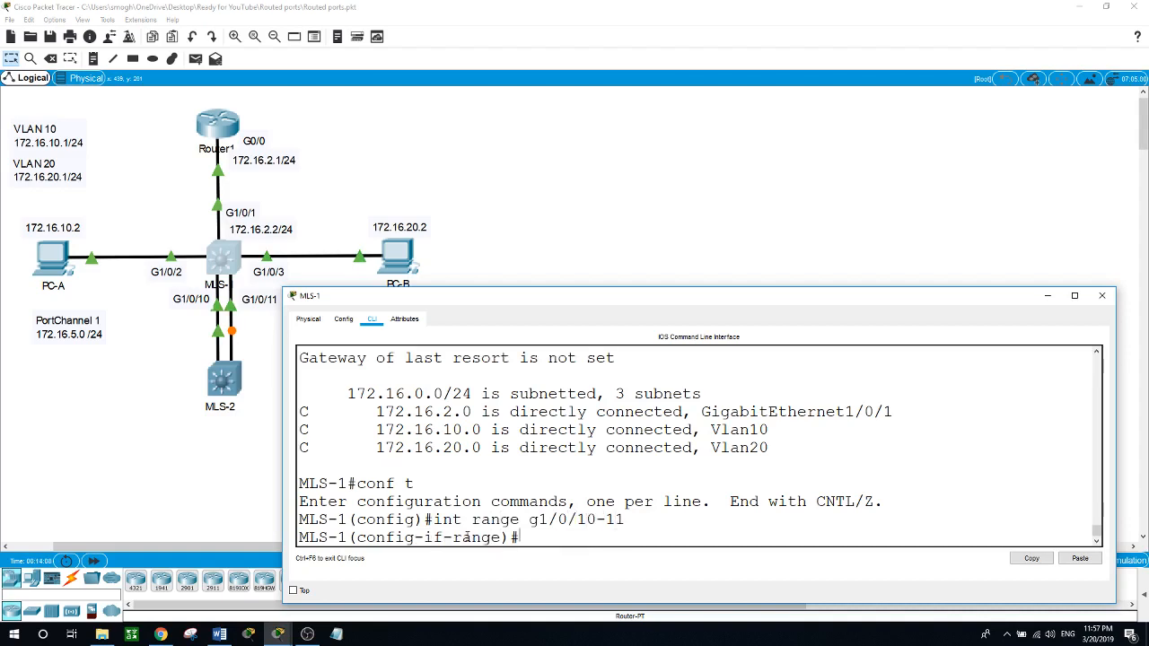
# Step: Set the trunk encapsulation of MLS-1's g1/0/10-11 interfaces to dot1q
pyautogui.write('swi')
pyautogui.press('Tab')
pyautogui.write('tr')
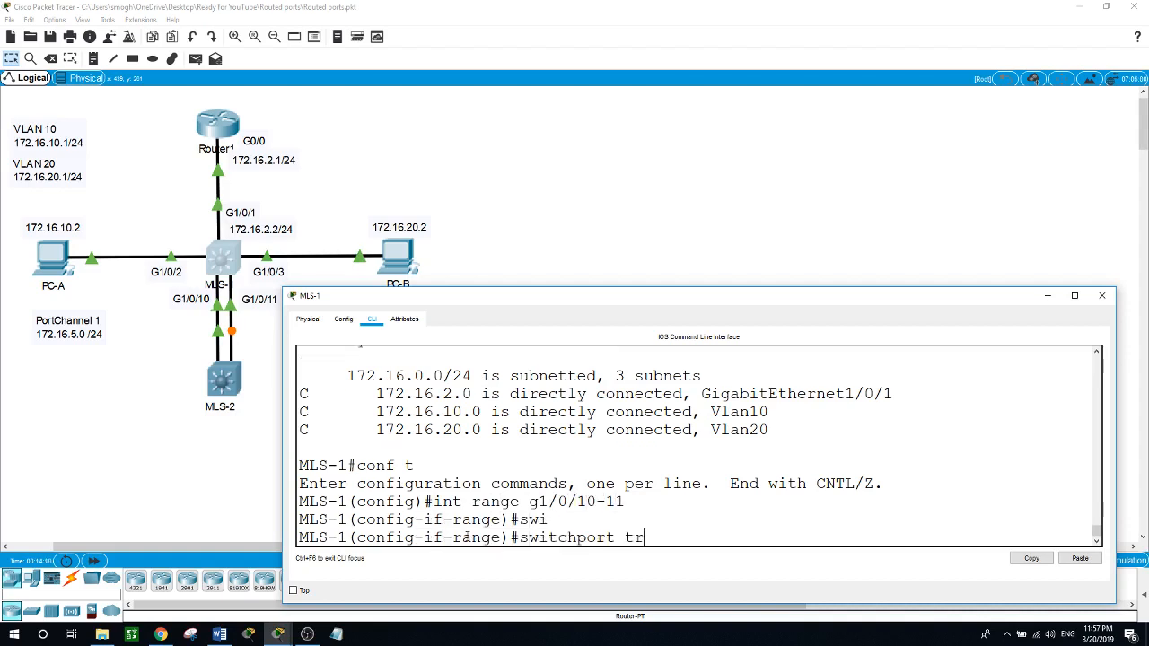
pyautogui.press('Tab')
pyautogui.write('en')
pyautogui.press('Tab')
pyautogui.write('do')
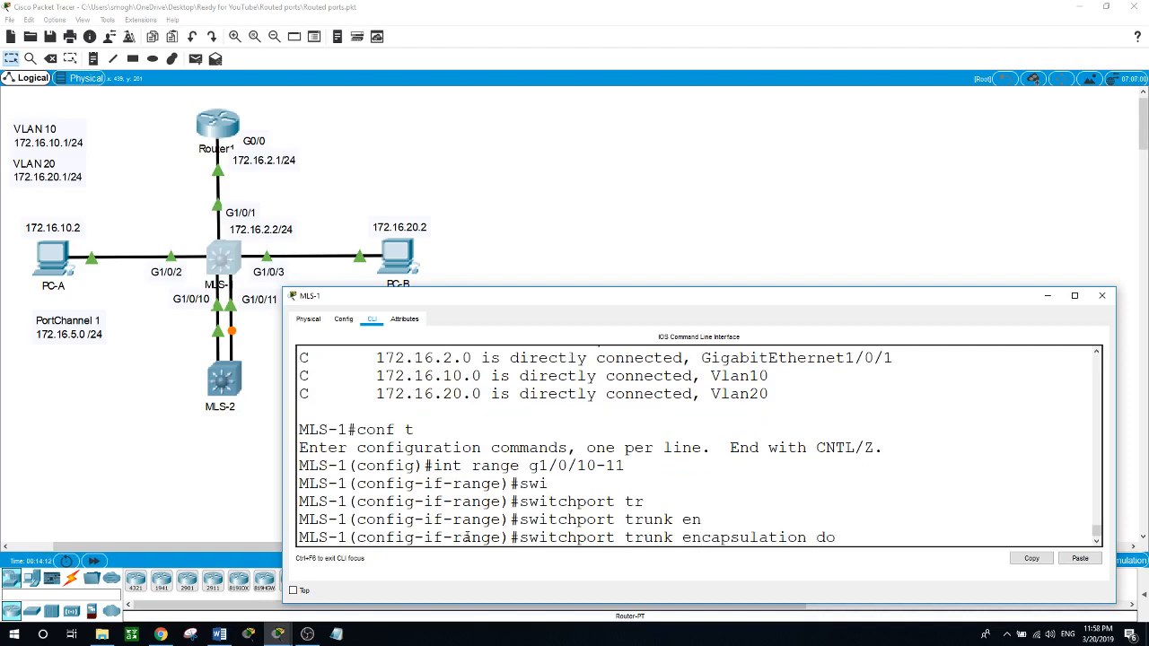
pyautogui.press('Tab')
pyautogui.press('Return')
# Step: Set MLS-1's g1/0/10-11 interfaces to switchport mode trunk
pyautogui.write('swi')
pyautogui.press('Tab')
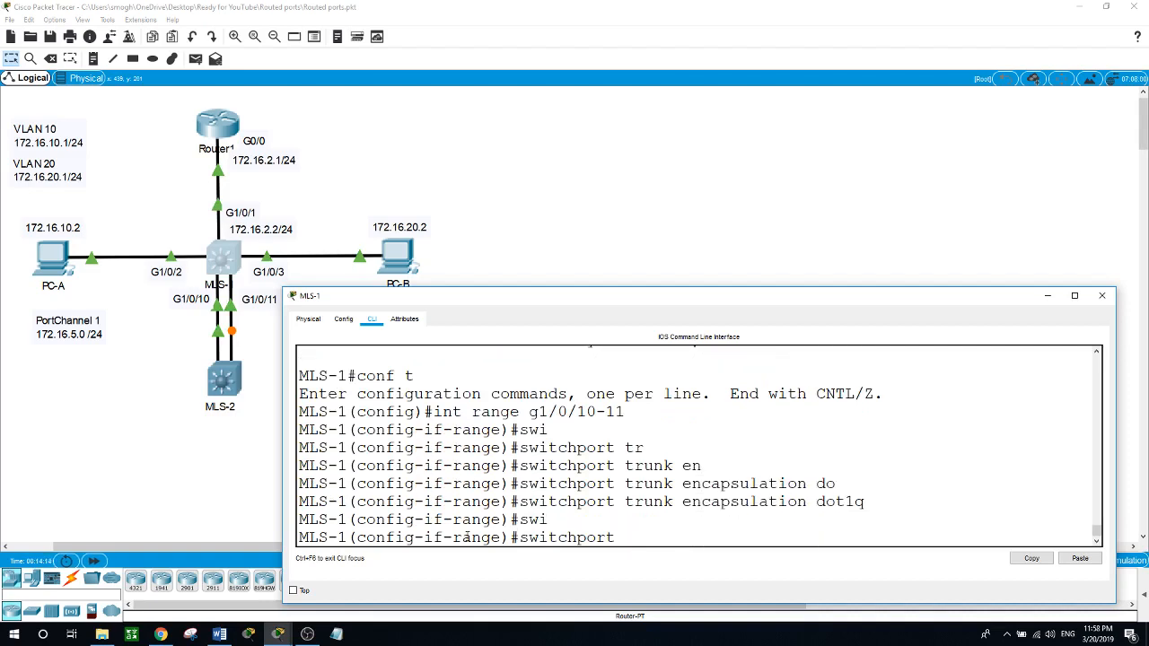
pyautogui.write('mod')
pyautogui.press('Tab')
pyautogui.write('tr')
pyautogui.press('Tab')
pyautogui.press('Return')
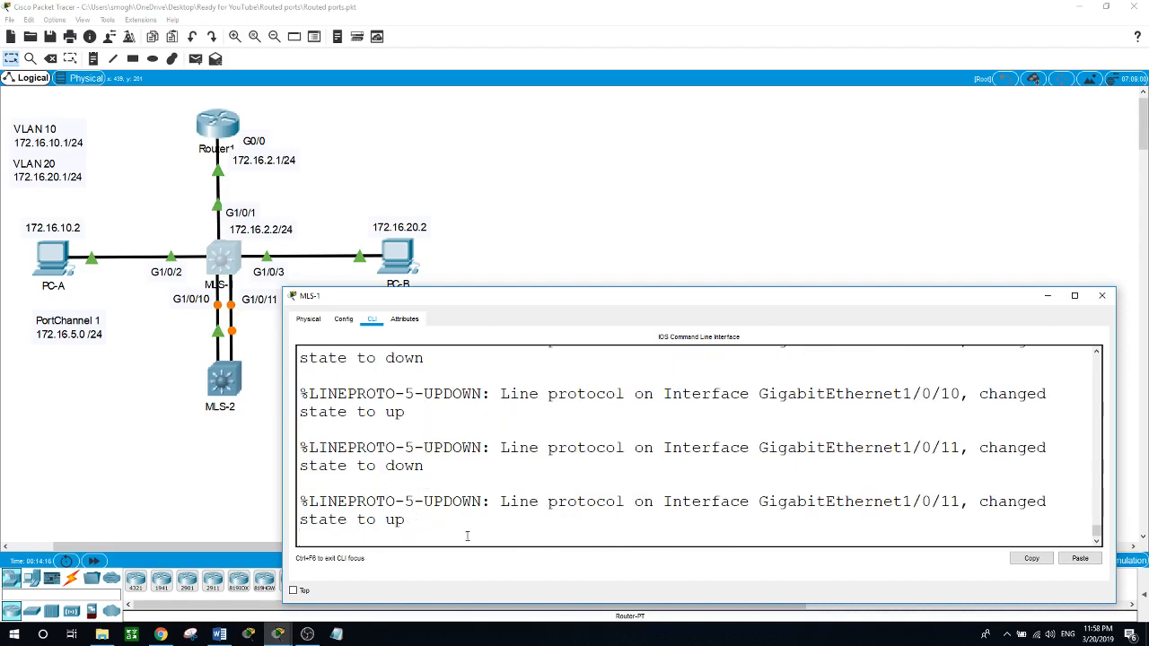
# Step: Open MLS-2's command line and enter privileged mode with enable
pyautogui.click(224, 384)
pyautogui.press('Return')
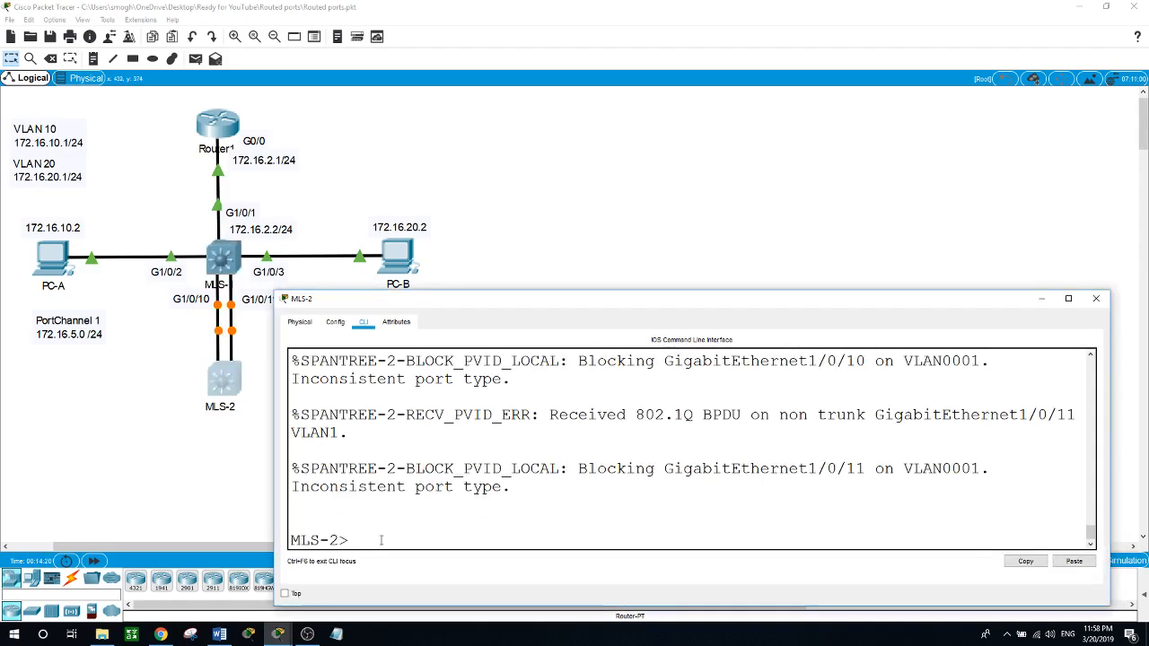
pyautogui.write('en')
pyautogui.press('Return')
# Step: Display MLS-2's routing table from privileged mode with show ip route
pyautogui.write('conf t')
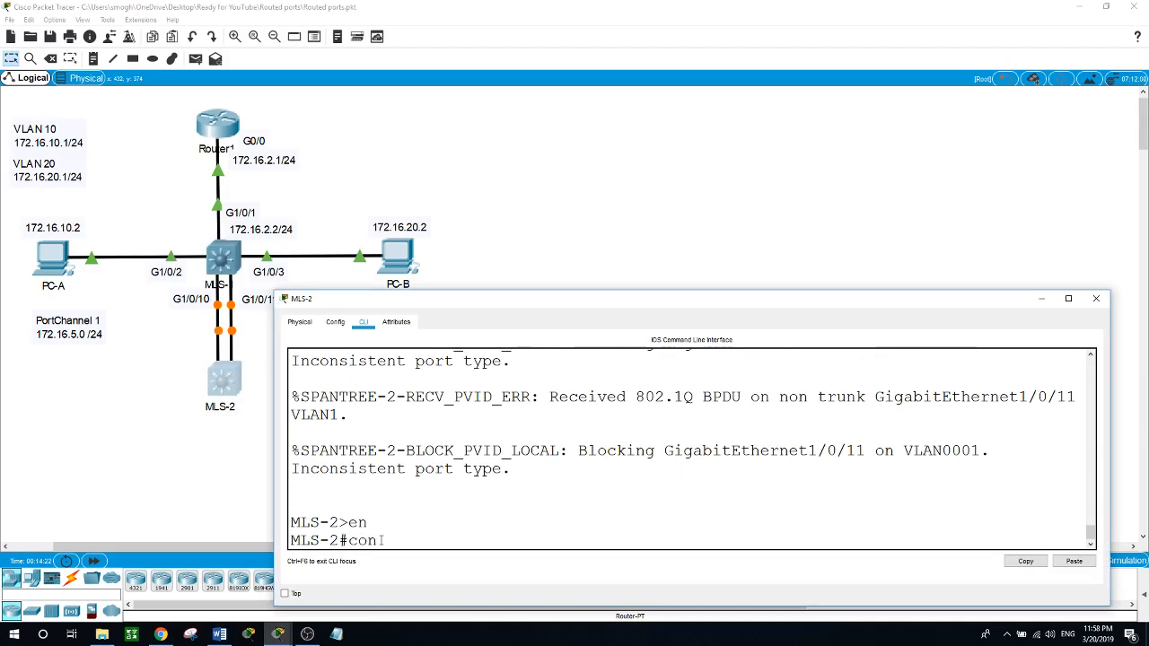
pyautogui.press('Return')
pyautogui.write('exit')
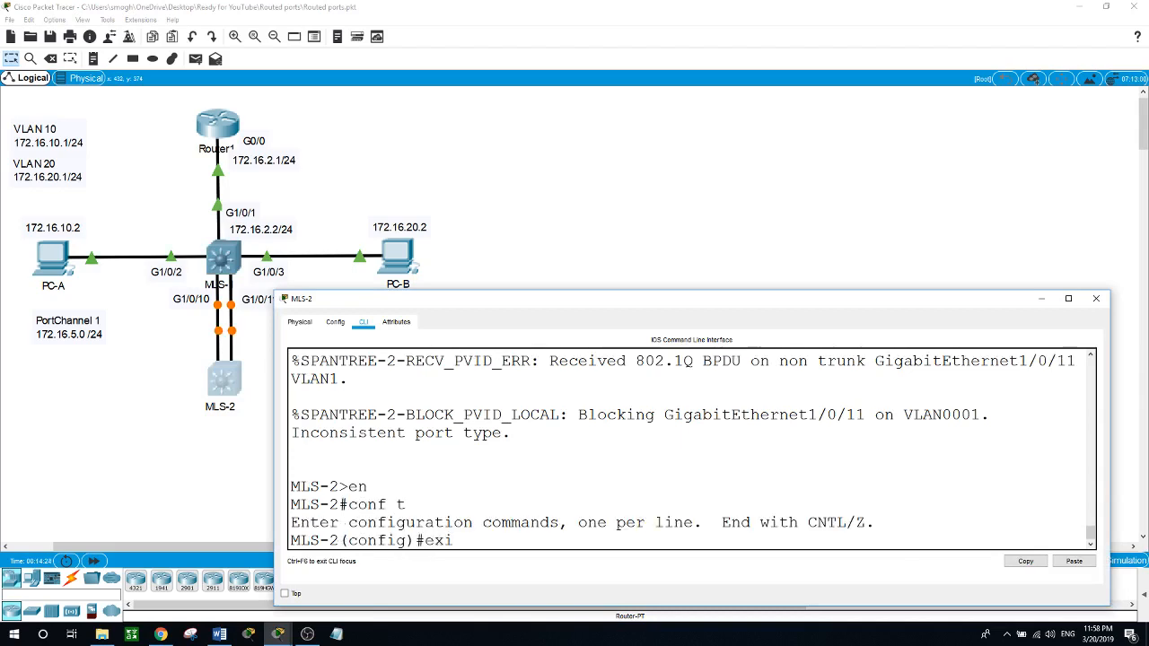
pyautogui.press('Return')
pyautogui.write('show ip r')
pyautogui.press('BackSpace')
pyautogui.write('ip route')
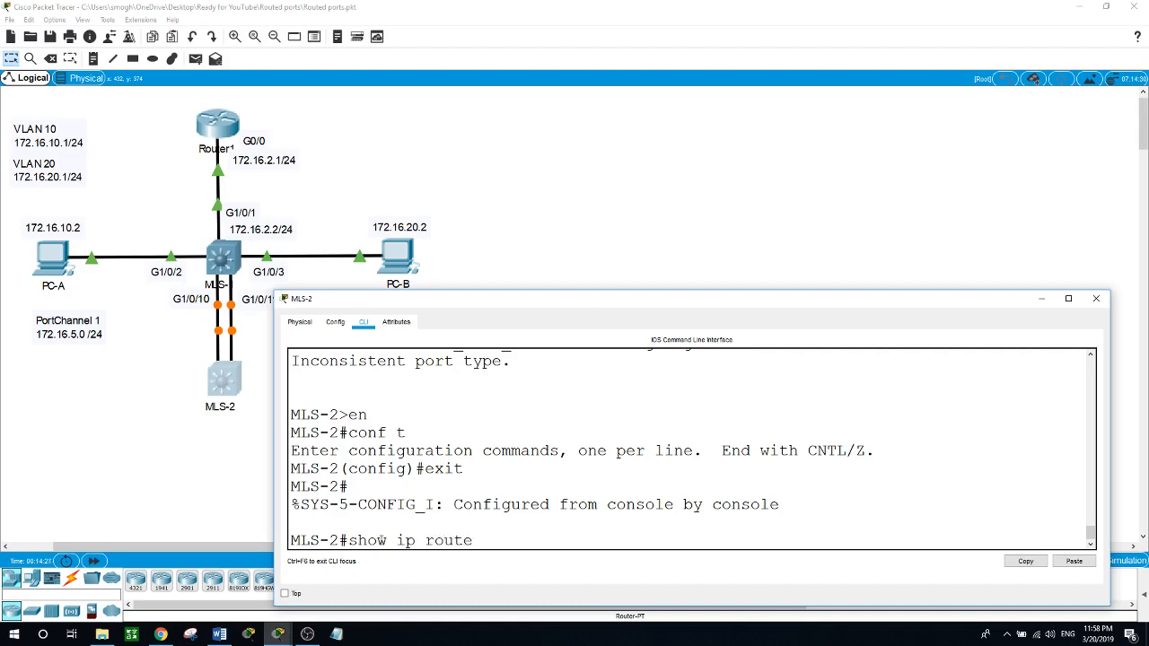
pyautogui.press('Return')
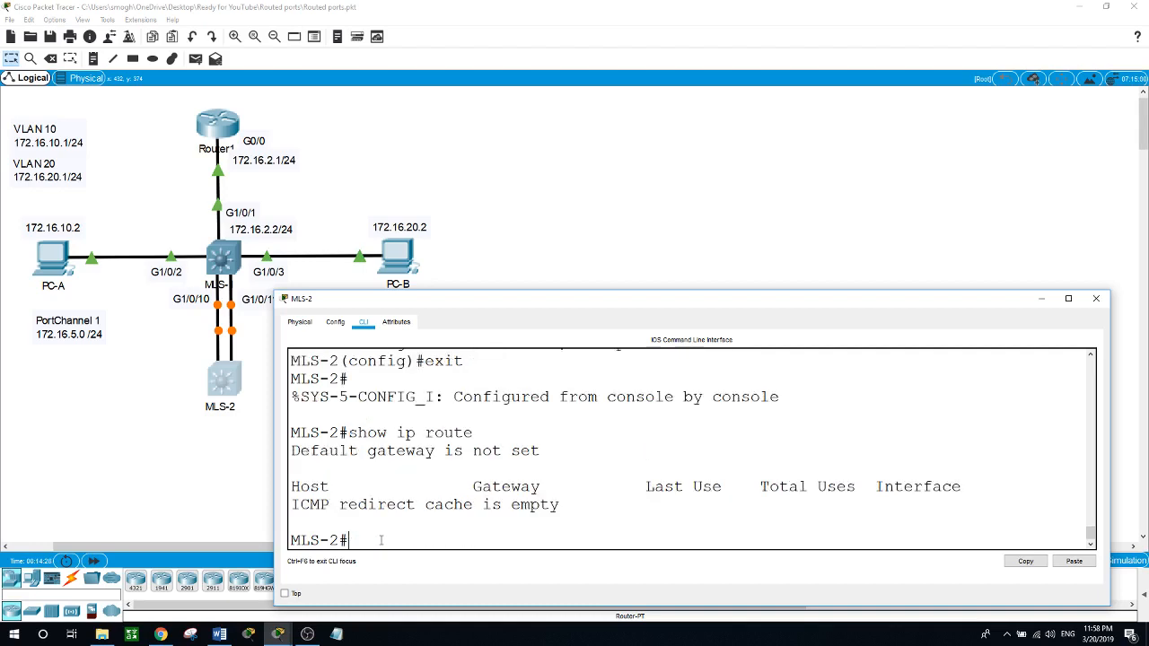
# Step: Enter global configuration mode on MLS-2 and enable IP routing with ip routing
pyautogui.write('conf t')
pyautogui.press('Return')
pyautogui.write('ip ro')
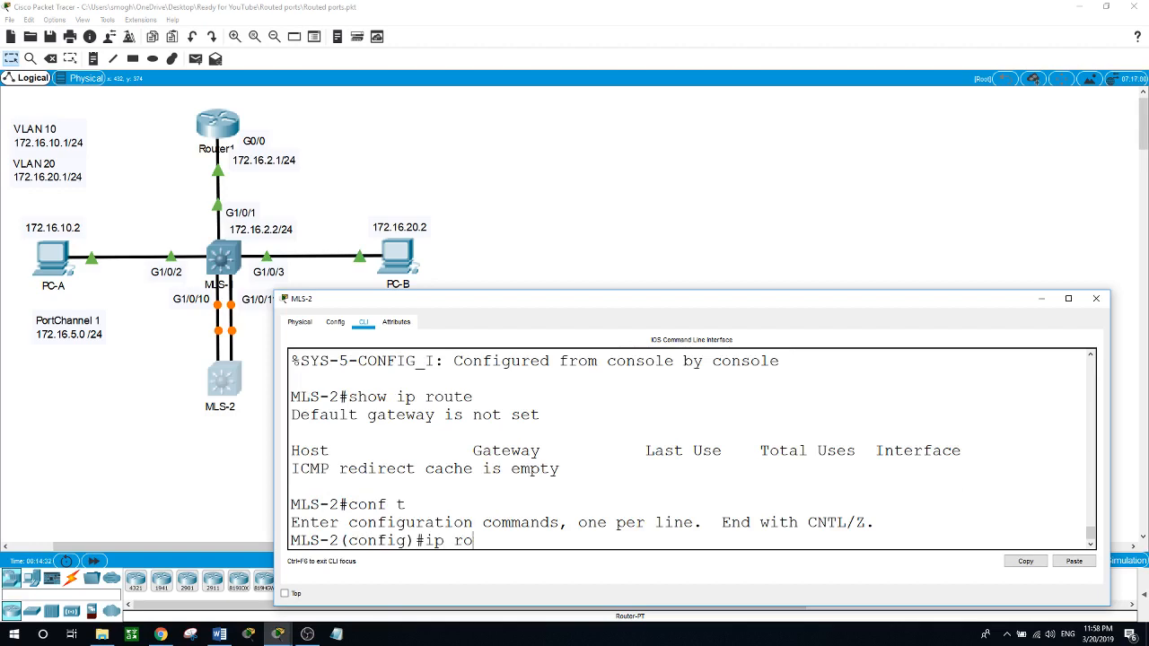
pyautogui.write('uting')
pyautogui.press('Return')
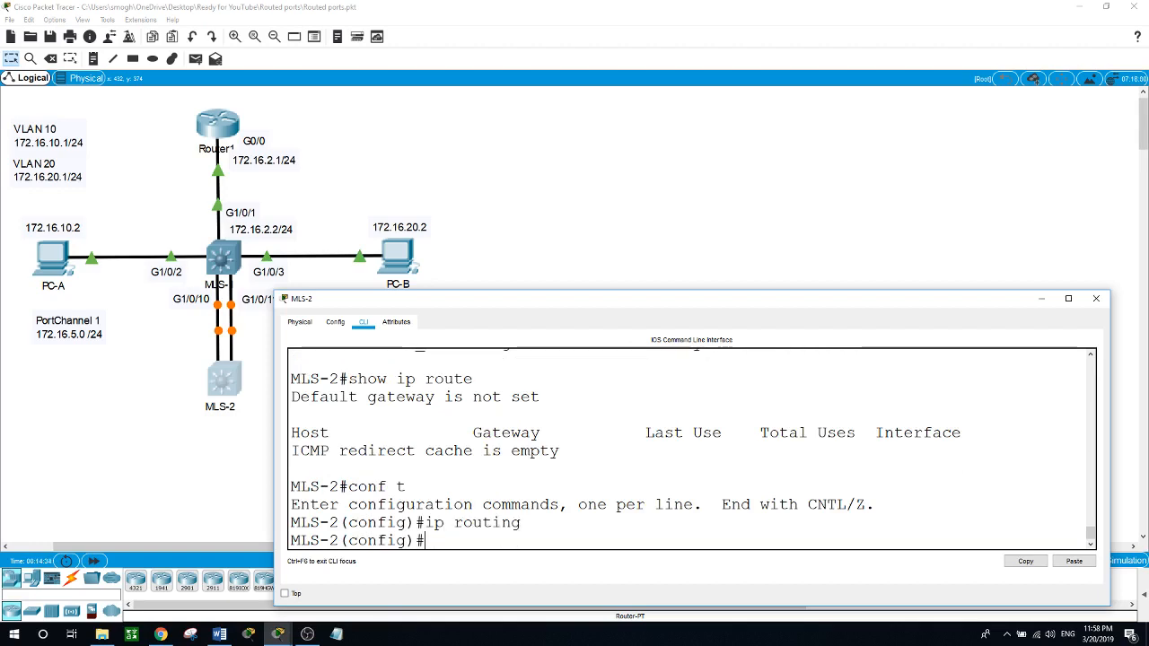
# Step: Enter configuration mode for the interface range g1/0/10-11 on MLS-2
pyautogui.write('int range')
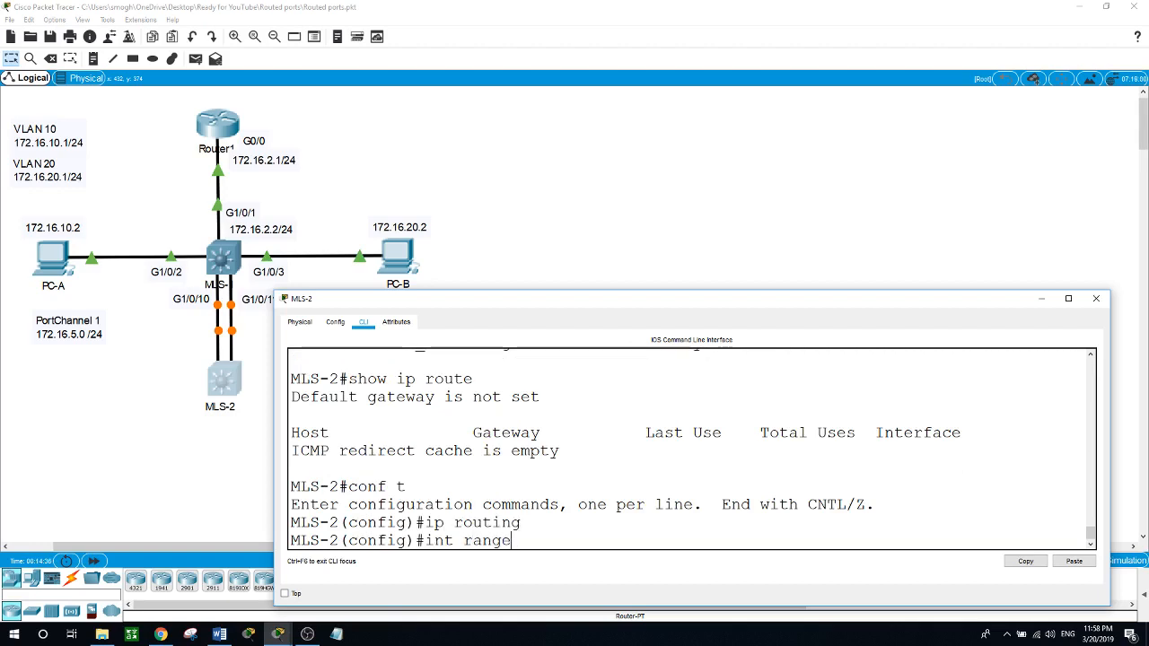
pyautogui.write(' g1/0/10-')
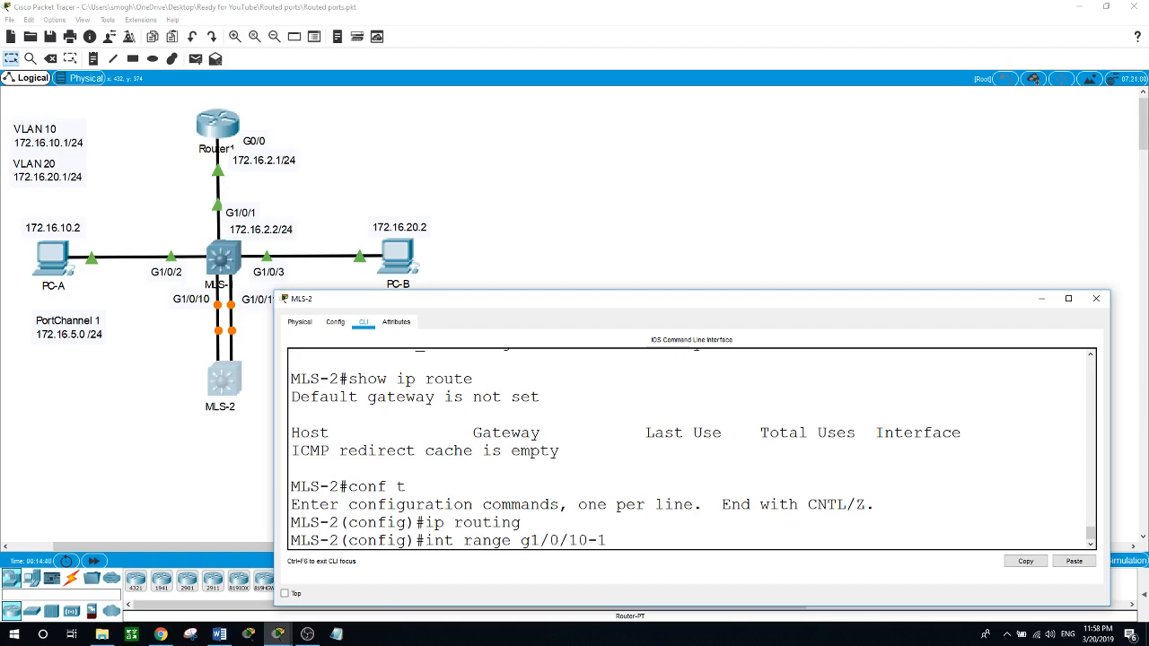
pyautogui.write('11')
pyautogui.press('Return')
# Step: Set the trunk encapsulation of MLS-2's g1/0/10-11 interfaces to dot1q
pyautogui.write('swi')
pyautogui.press('Tab')
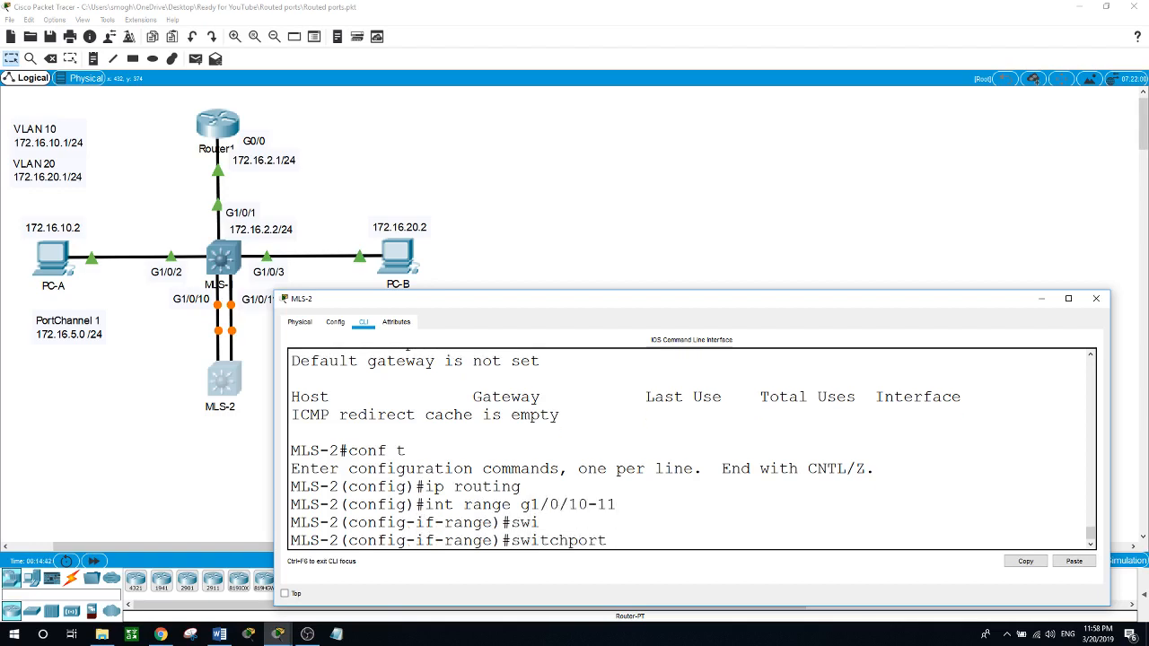
pyautogui.write('tr')
pyautogui.press('Tab')
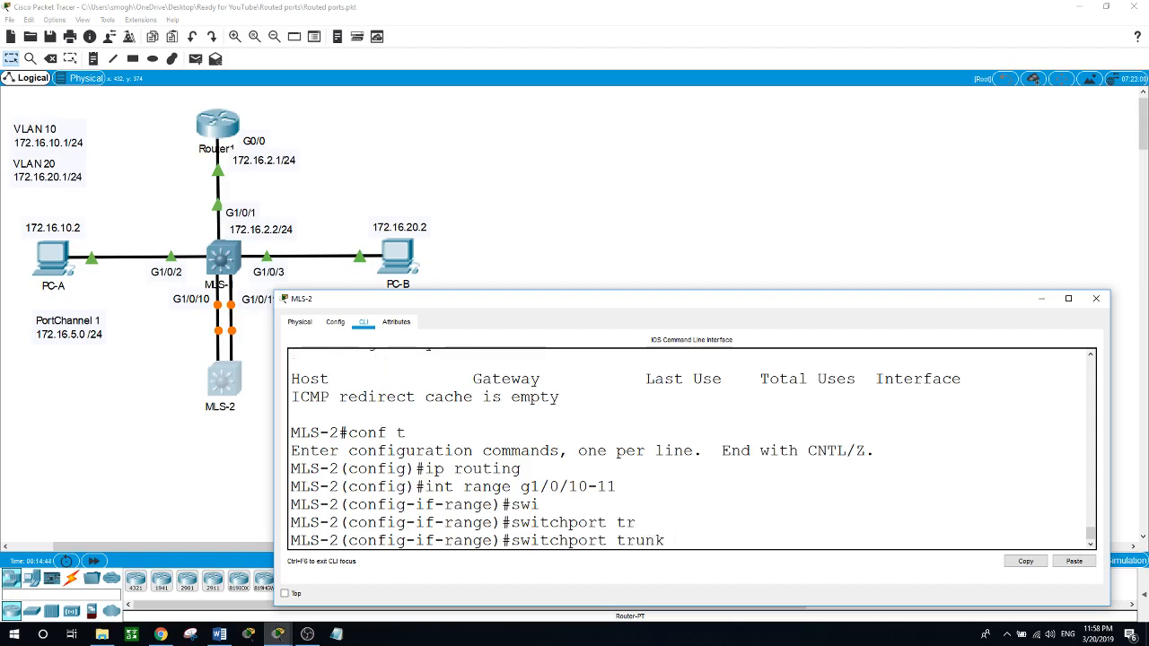
pyautogui.write('en')
pyautogui.press('Tab')
pyautogui.write('do')
pyautogui.press('Tab')
pyautogui.press('Return')
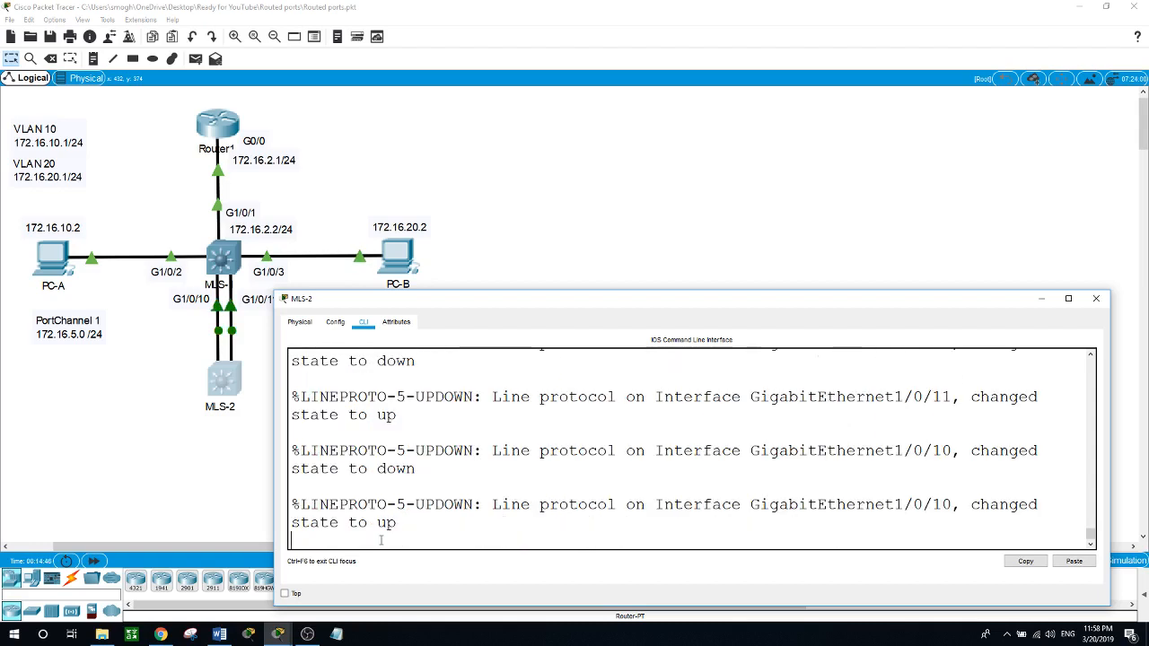
# Step: Set MLS-2's g1/0/10-11 interfaces to switchport mode trunk
pyautogui.write('wi')
pyautogui.press('Tab')
pyautogui.write('m')
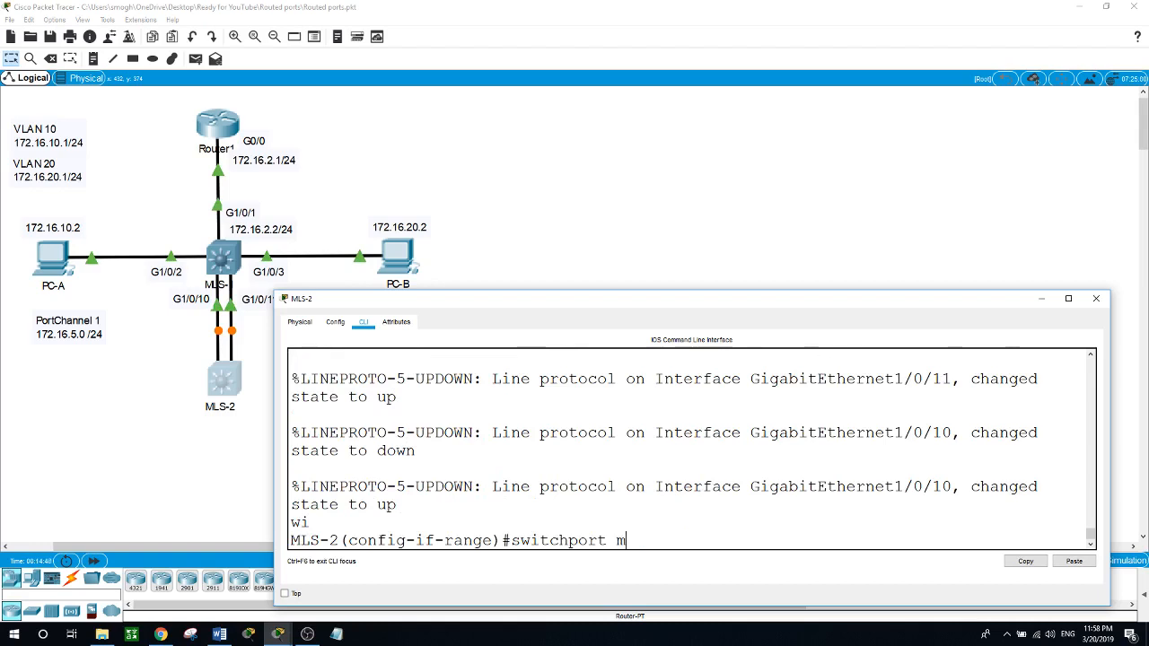
pyautogui.write('o')
pyautogui.press('Tab')
pyautogui.write('tr')
pyautogui.press('Tab')
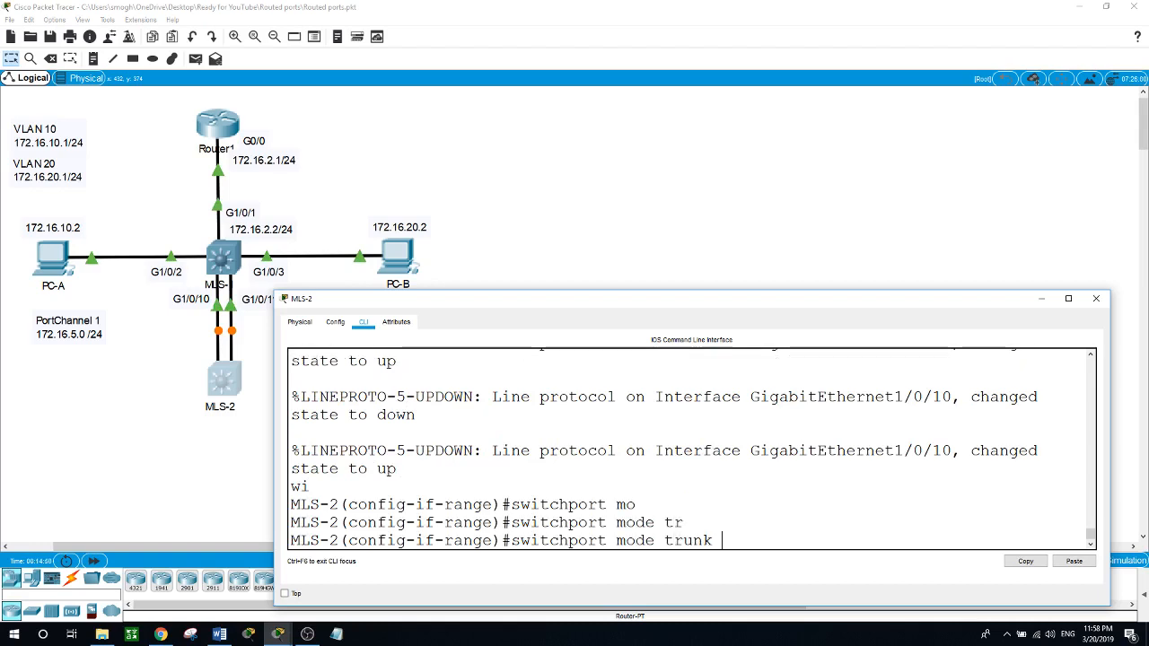
pyautogui.press('Return')
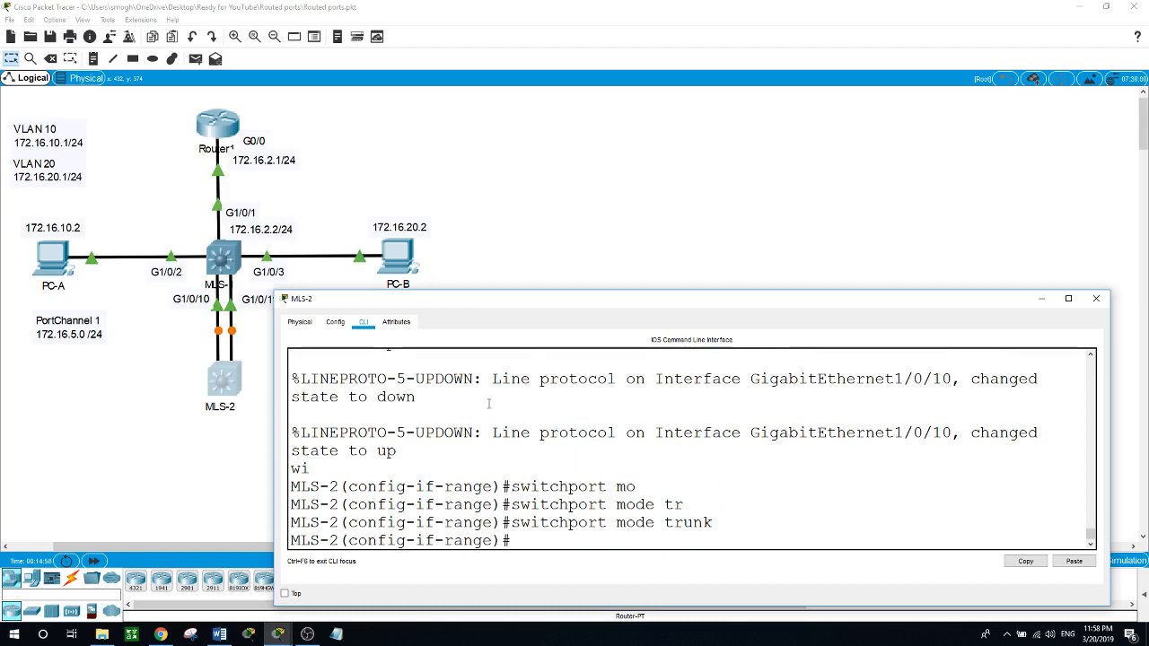
pyautogui.moveTo(408, 450); pyautogui.dragTo(316, 451)
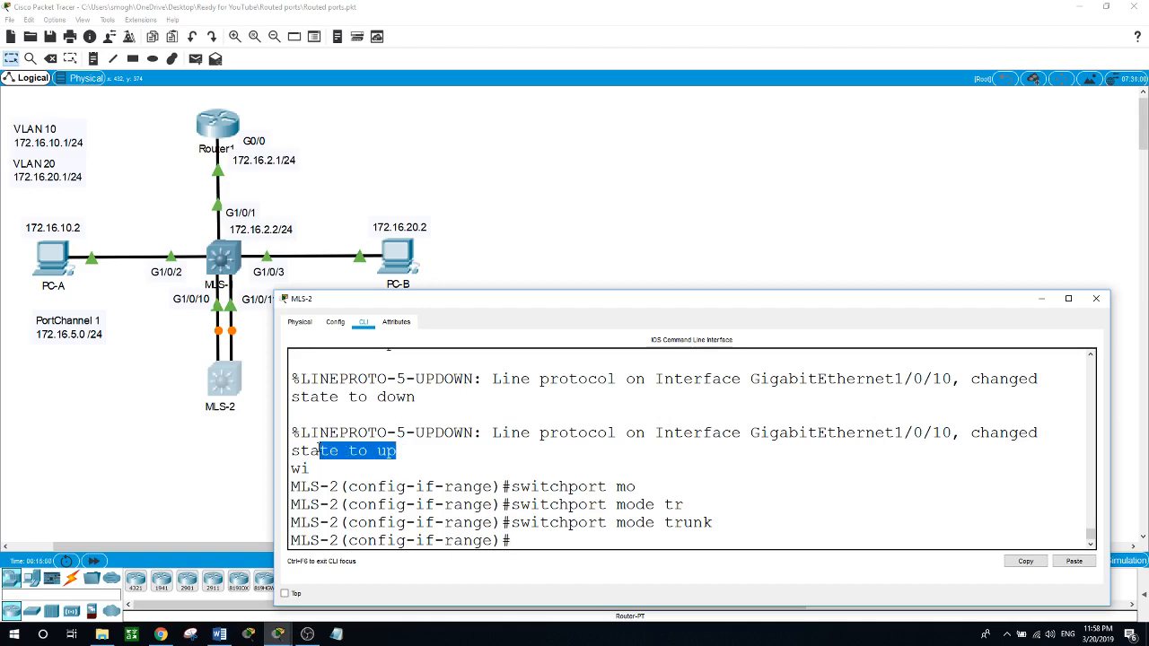
pyautogui.click(533, 543)
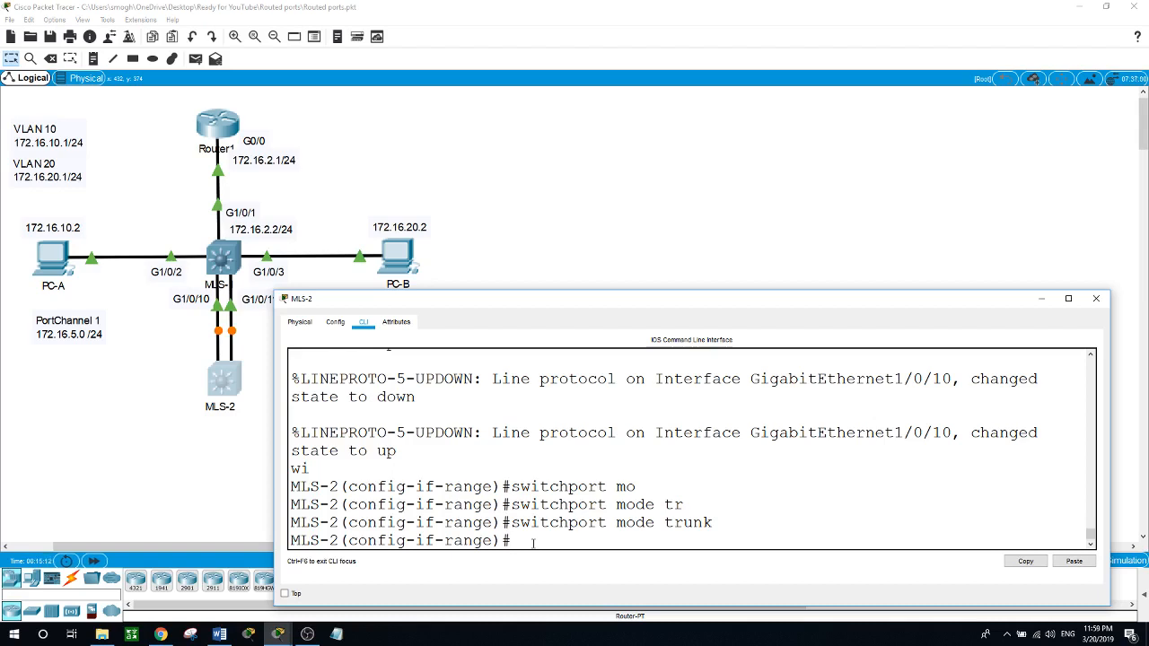
# Step: Assign MLS-2's g1/0/10-11 interfaces to channel-group 1 in active mode, checking the available mode options with the command help
pyautogui.write('channel-gr')
pyautogui.press('Tab')
pyautogui.write('1')
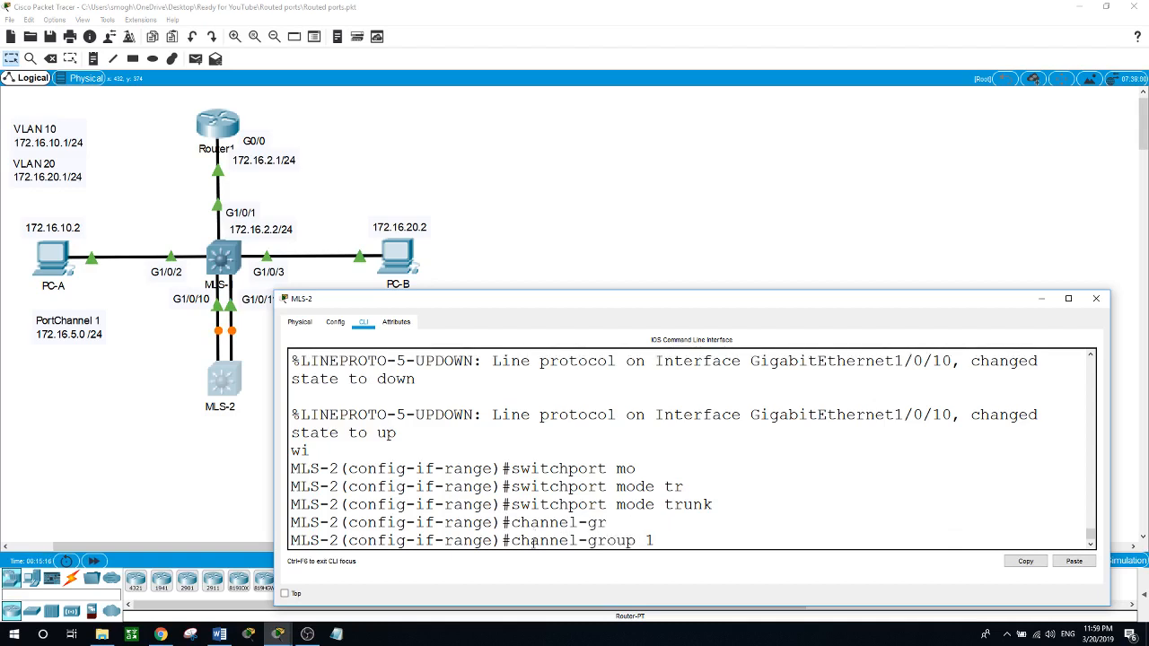
pyautogui.write(' ?mod')
pyautogui.press('Tab')
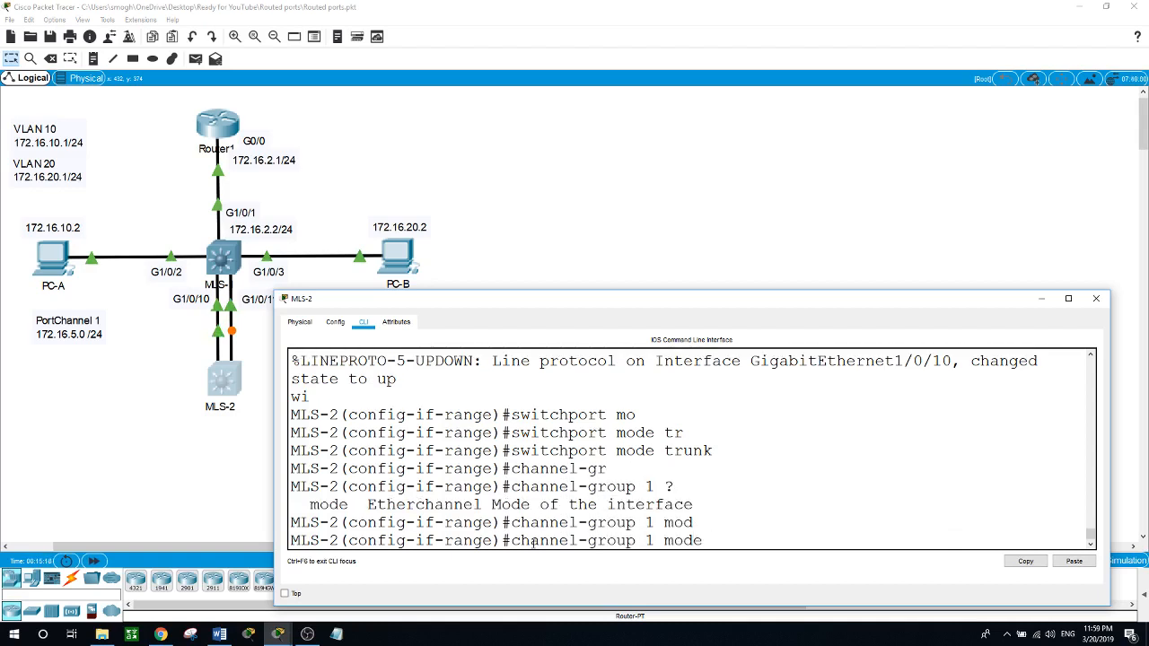
pyautogui.write('?')
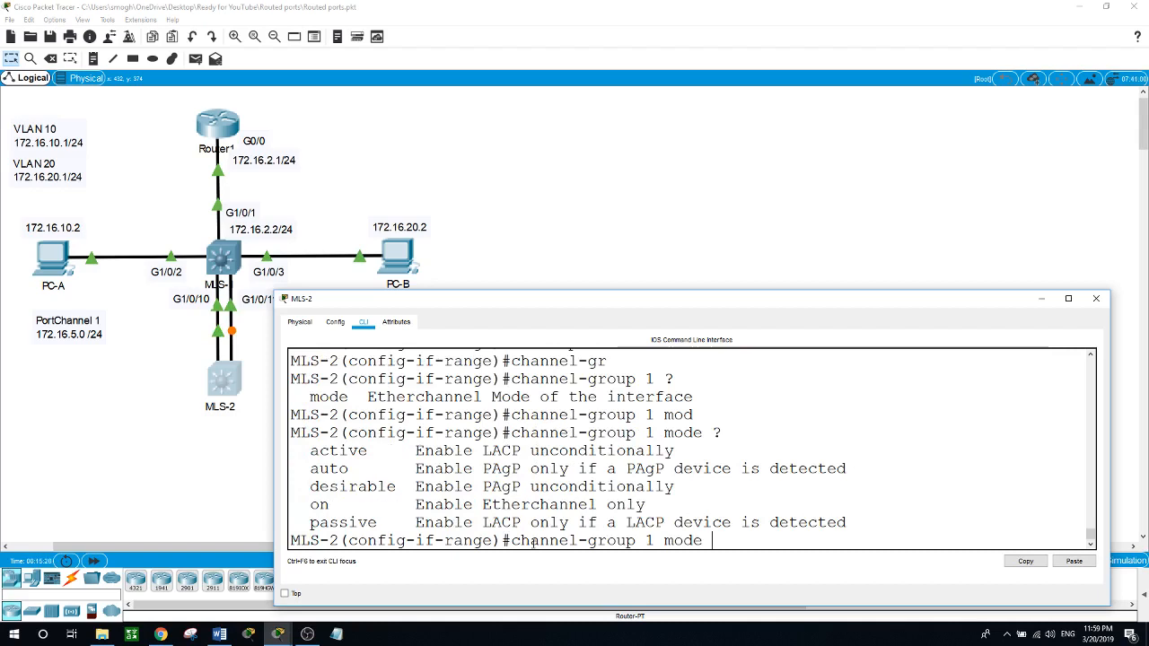
pyautogui.write('active')
pyautogui.press('Return')
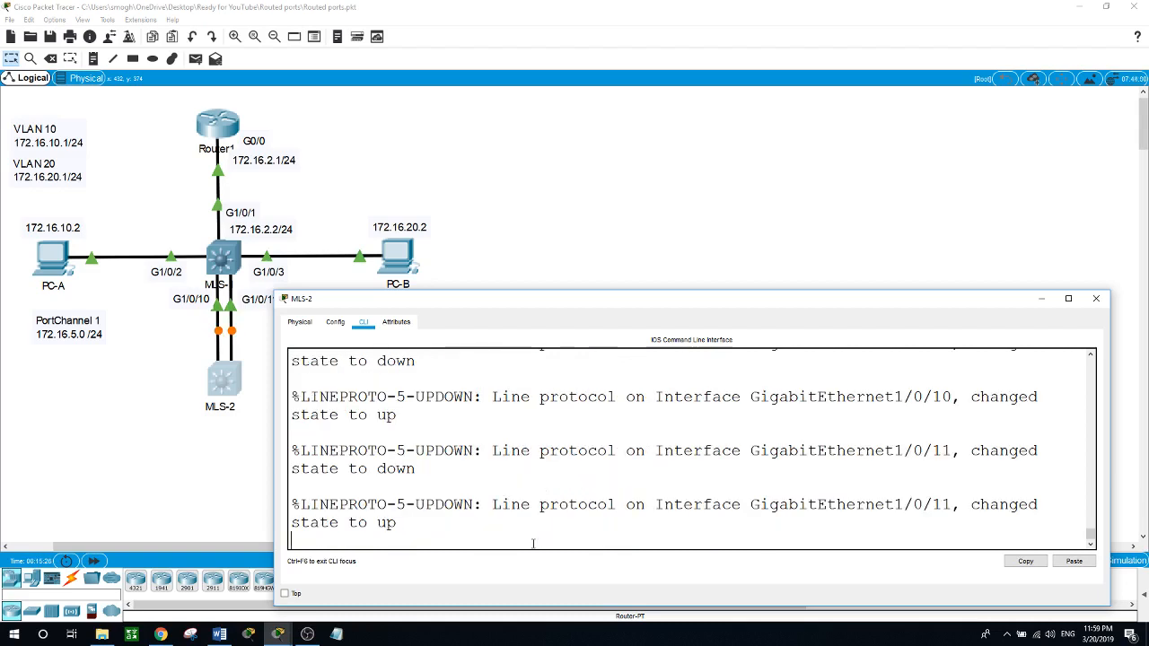
pyautogui.press('Return')
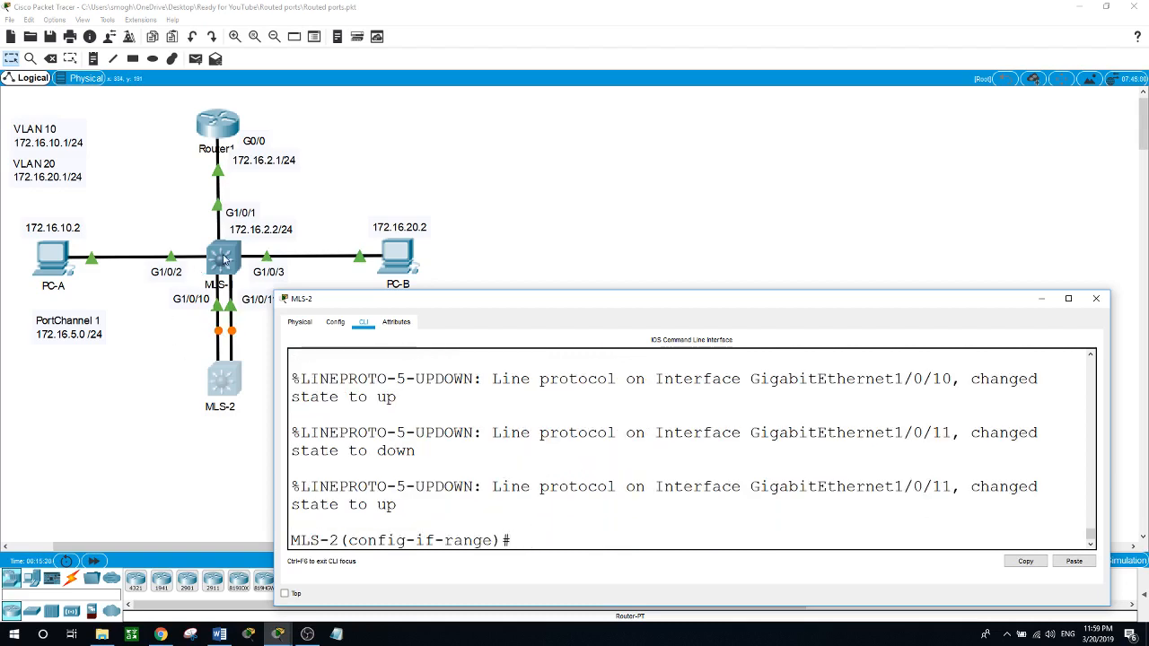
# Step: Return to MLS-1's command line and assign its g1/0/10-11 interfaces to channel-group 1 in active mode
pyautogui.click(223, 260)
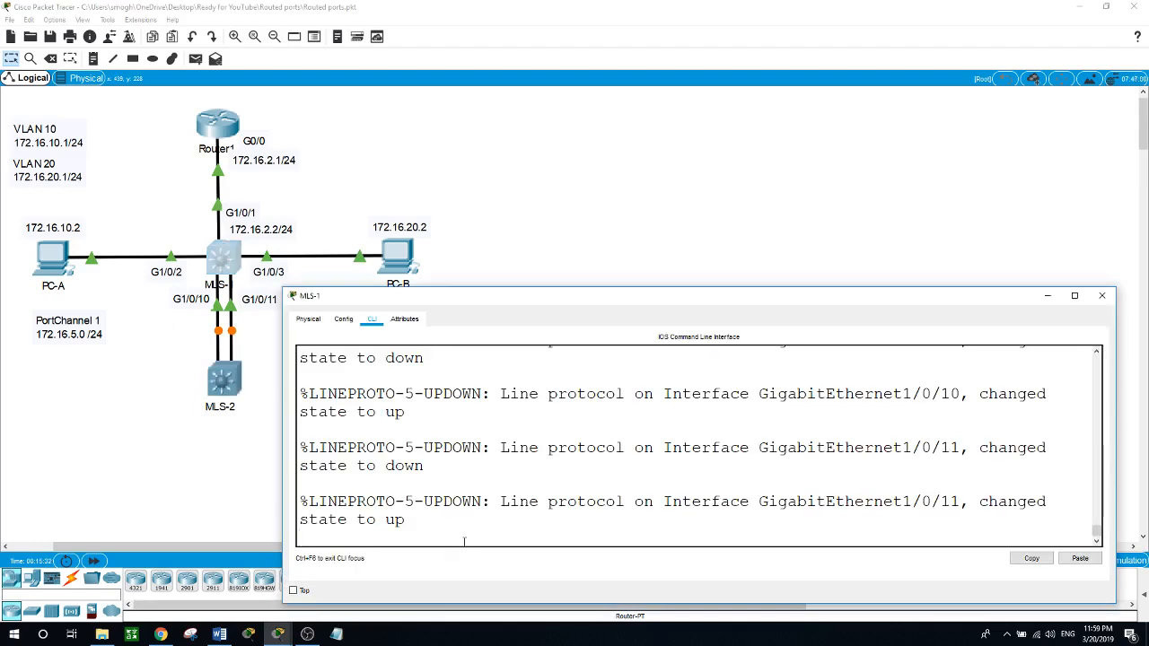
pyautogui.press('Return')
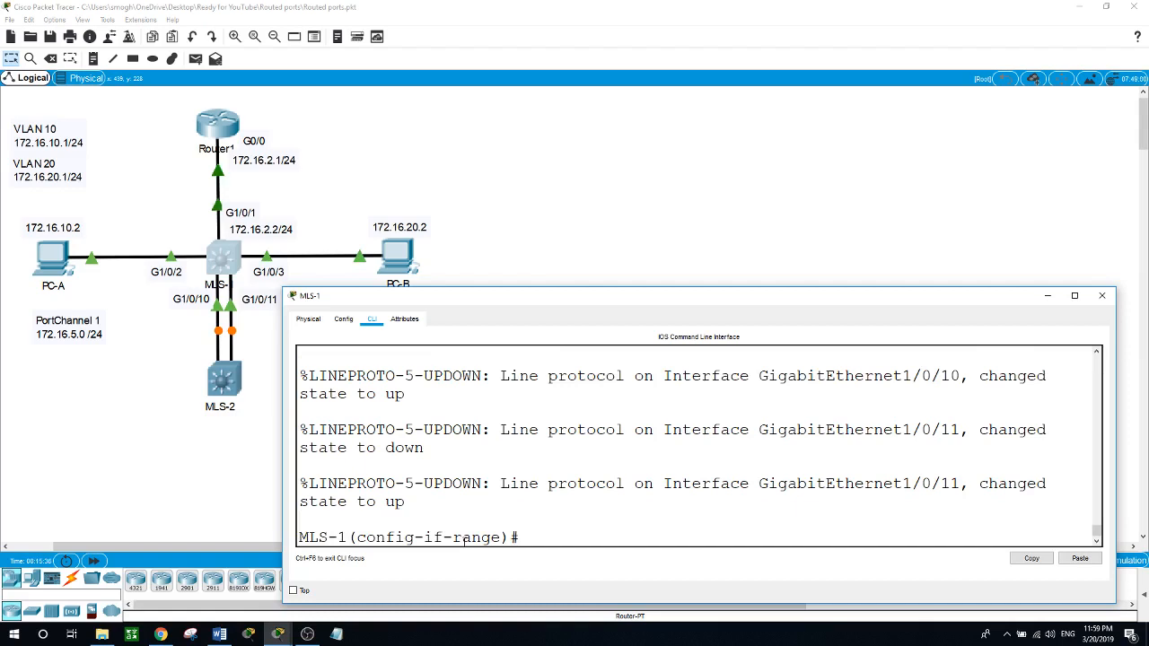
pyautogui.write('chann')
pyautogui.write('el-g')
pyautogui.press('Tab')
pyautogui.write('1 ?mod')
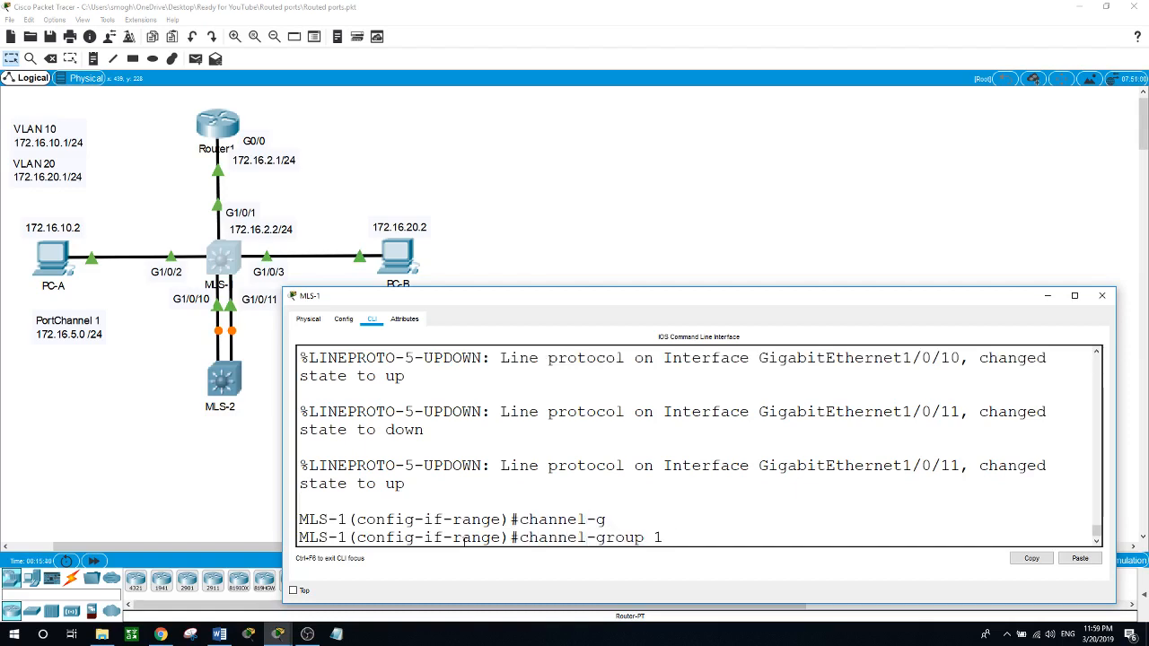
pyautogui.press('Tab')
pyautogui.write('act')
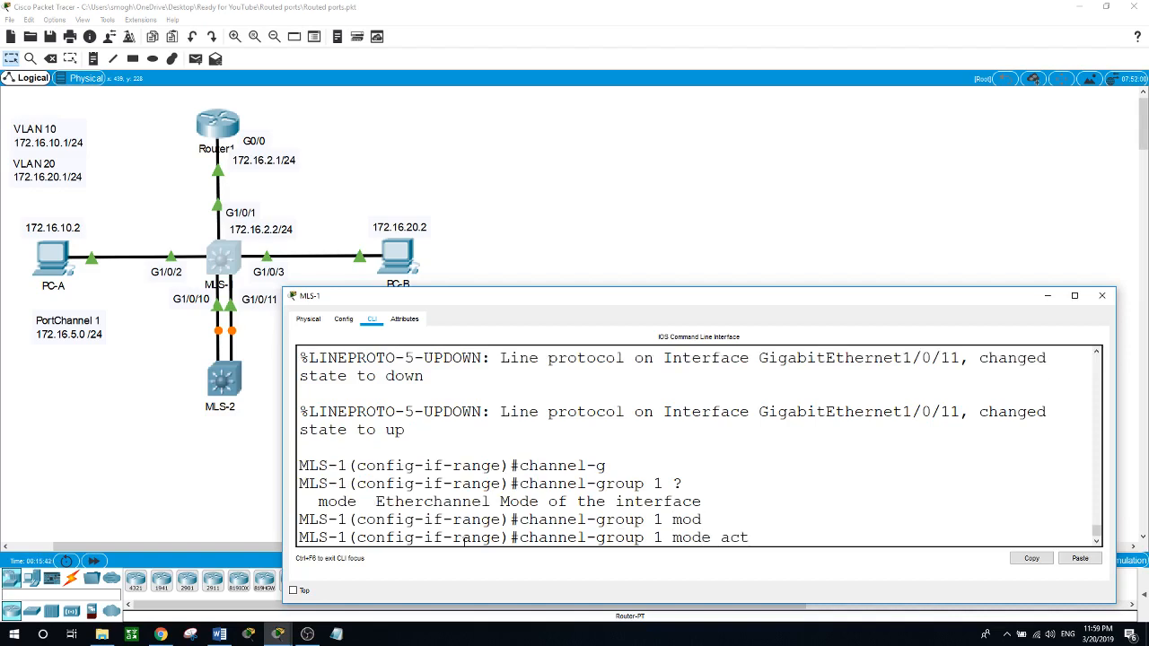
pyautogui.write('i')
pyautogui.press('Tab')
pyautogui.press('Return')
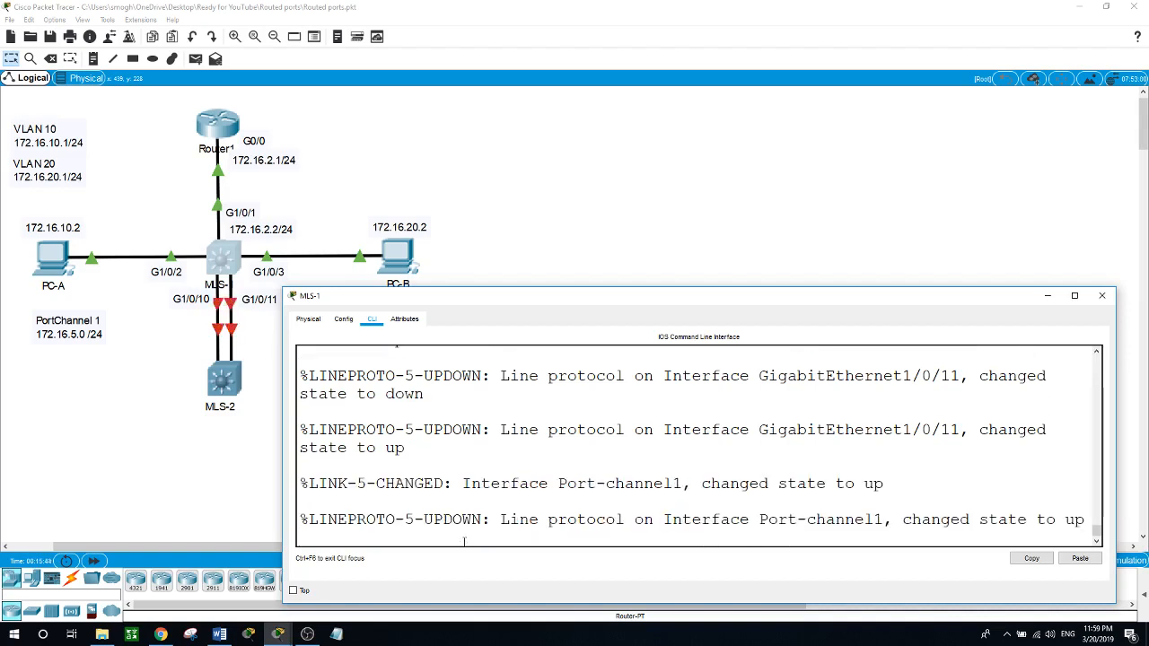
pyautogui.press('Return')
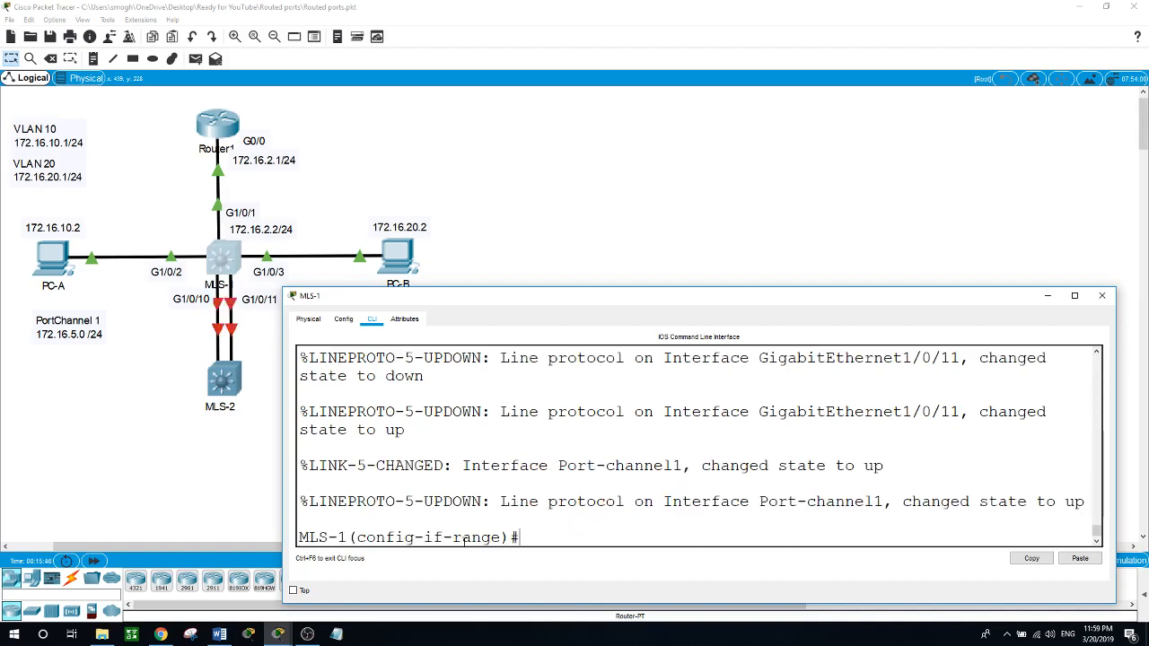
# Step: Leave configuration mode on MLS-1 and page through its running configuration with show run
pyautogui.write('end')
pyautogui.press('Return')
pyautogui.write('show')
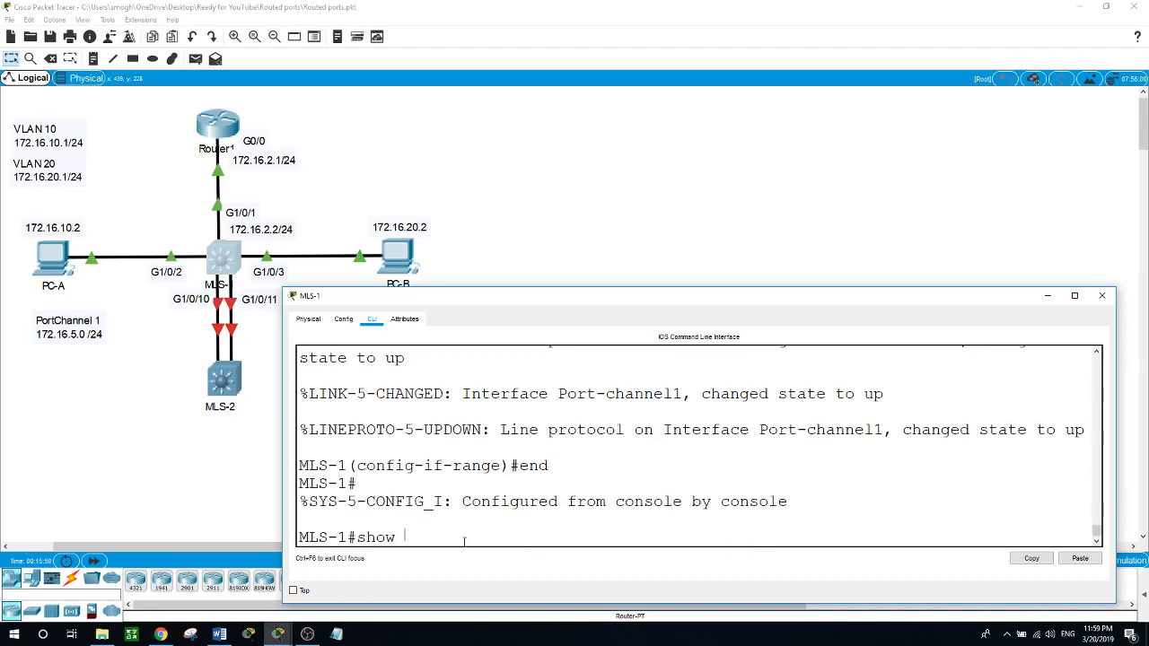
pyautogui.write(' run')
pyautogui.press('Return')
pyautogui.press('space')
pyautogui.press('space')
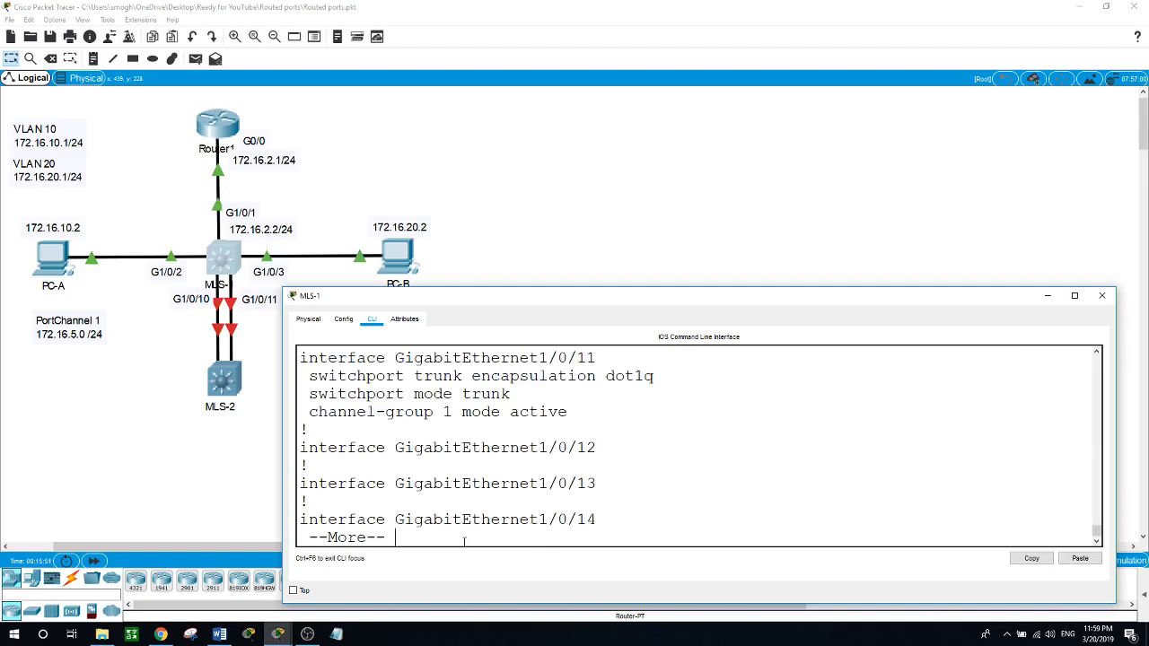
pyautogui.press('space')
pyautogui.press('space')
pyautogui.press('space')
# Step: Examine the Port-channel1 trunk settings and the neighbouring interface entries in MLS-1's running configuration, and return to the prompt
pyautogui.scroll(10, 464, 541)
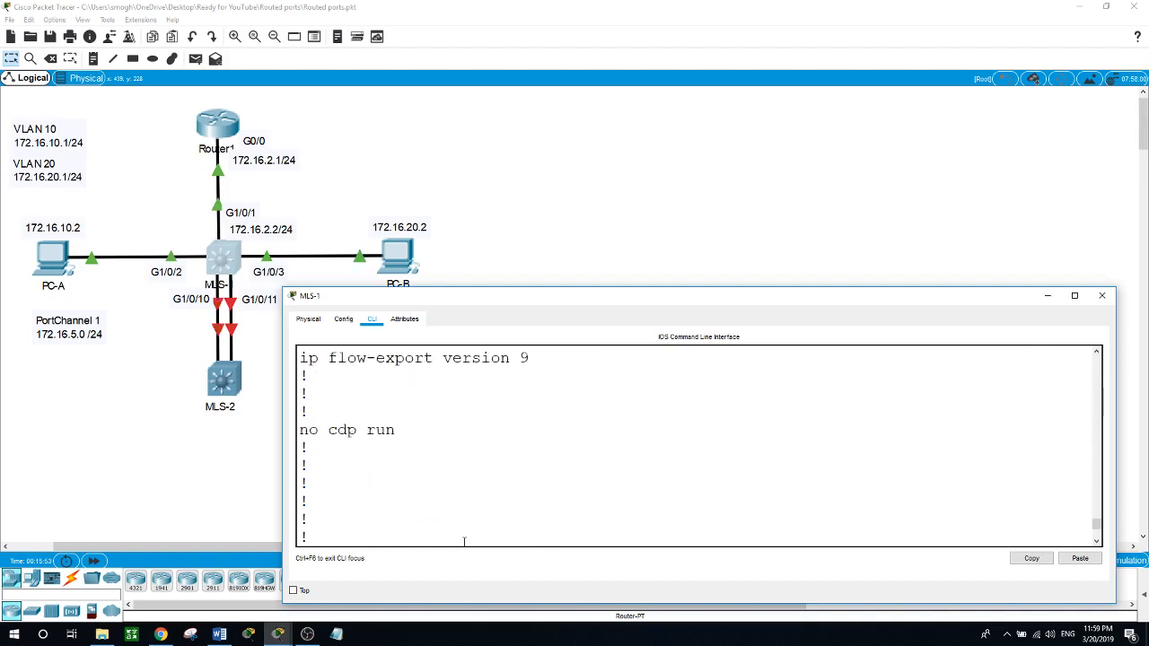
pyautogui.scroll(20, 464, 542)
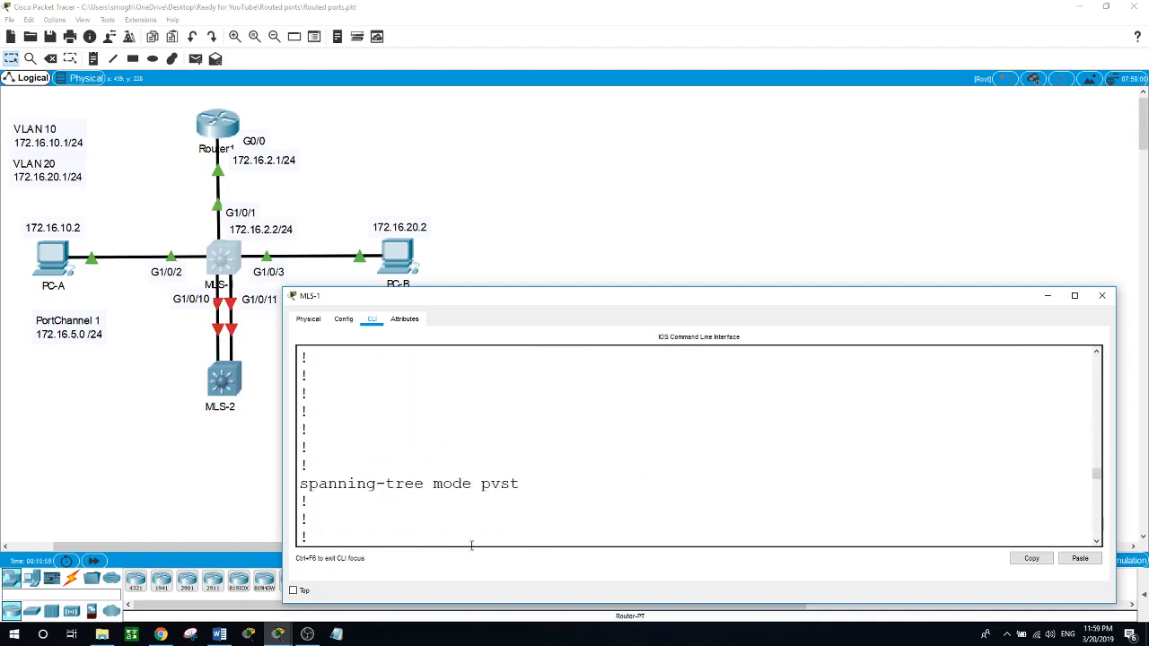
pyautogui.scroll(-2, 471, 543)
pyautogui.scroll(-3, 494, 483)
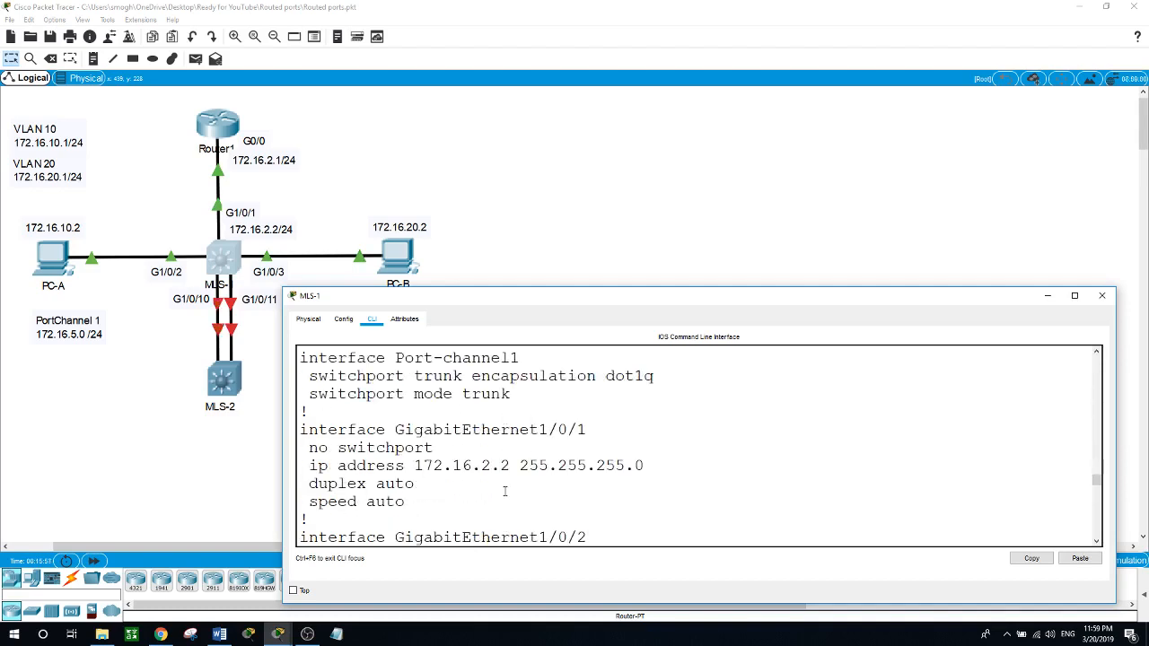
pyautogui.scroll(2, 503, 489)
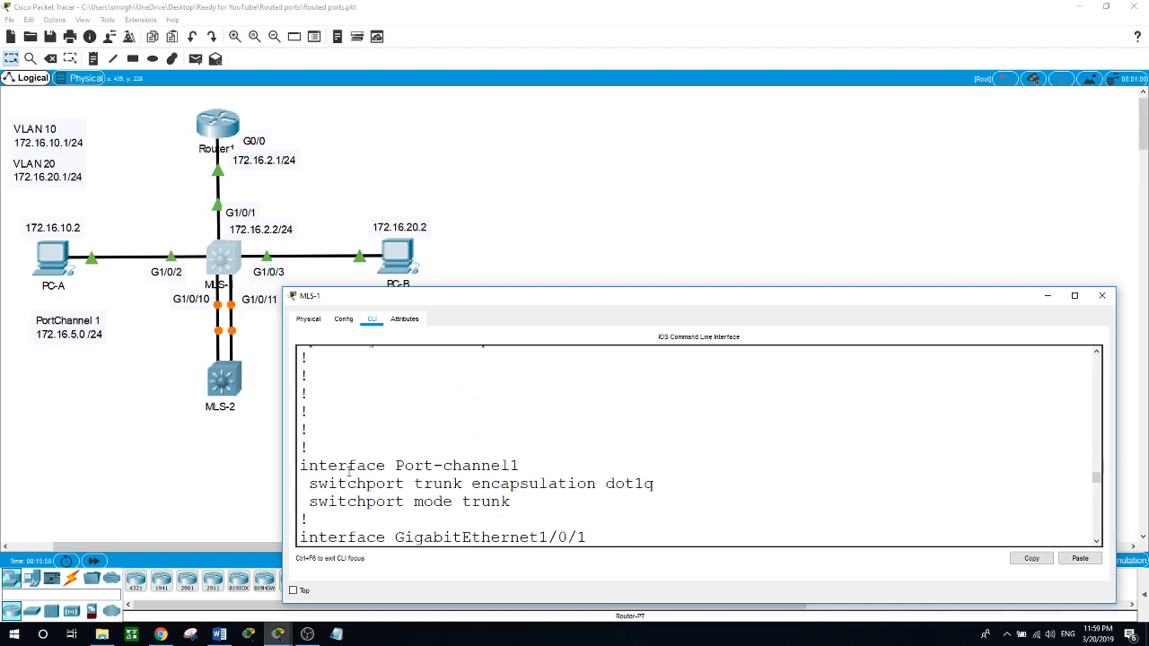
pyautogui.moveTo(303, 464); pyautogui.dragTo(577, 459)
pyautogui.scroll(-2, 577, 460)
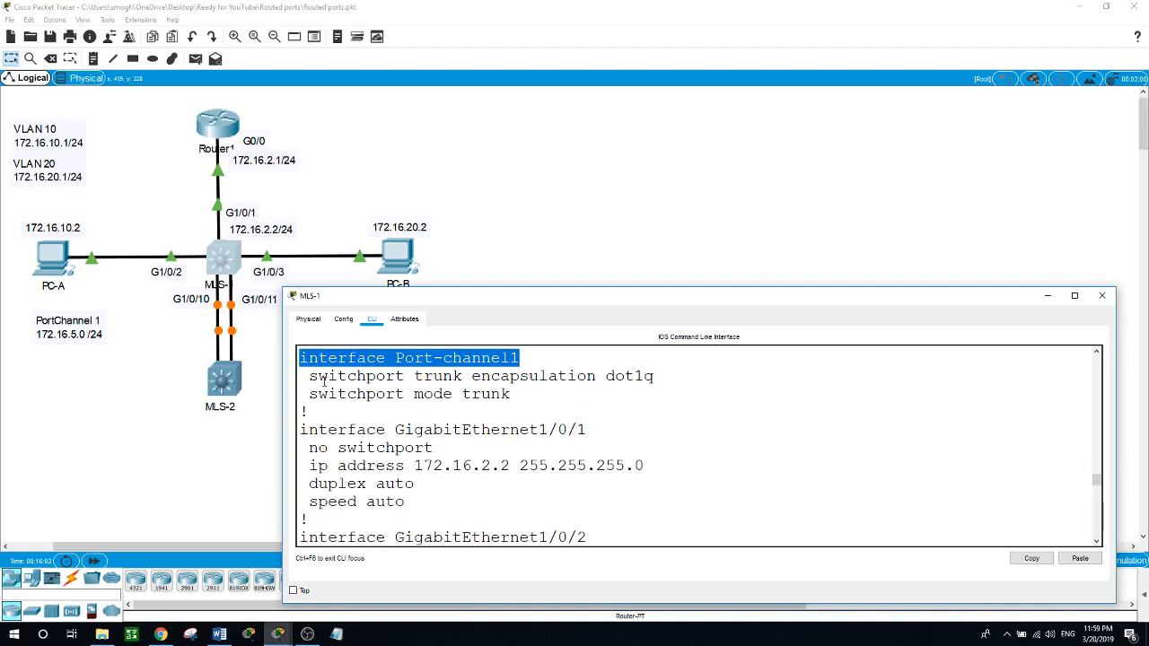
pyautogui.moveTo(309, 375); pyautogui.dragTo(637, 378)
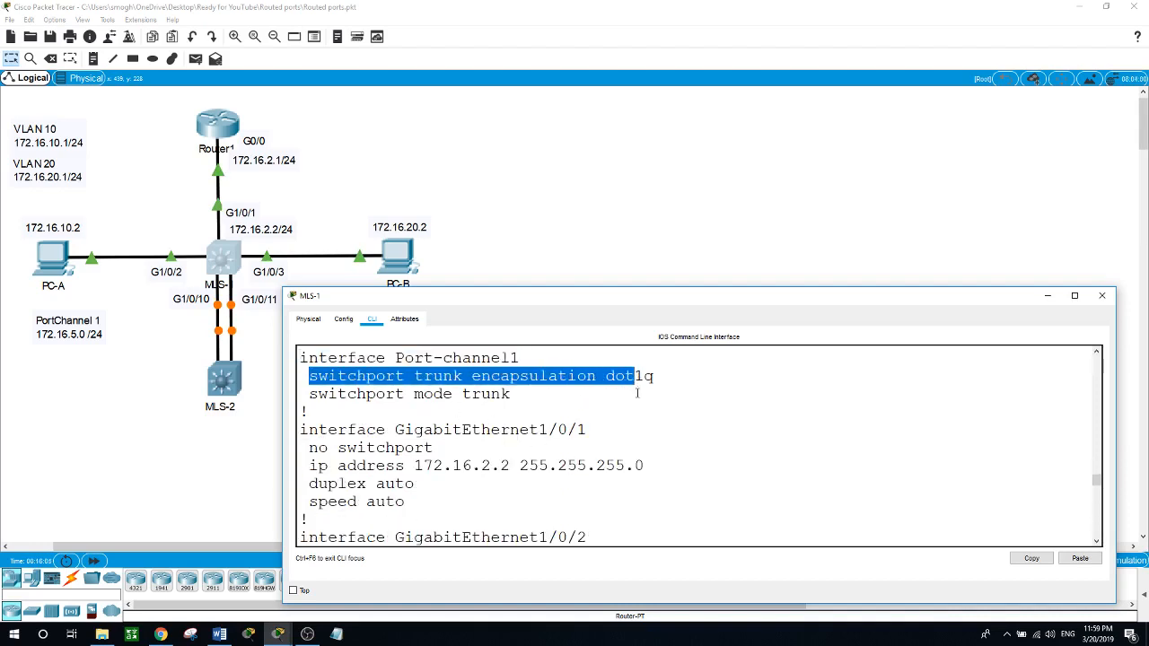
pyautogui.scroll(-3, 503, 402)
pyautogui.scroll(2, 507, 402)
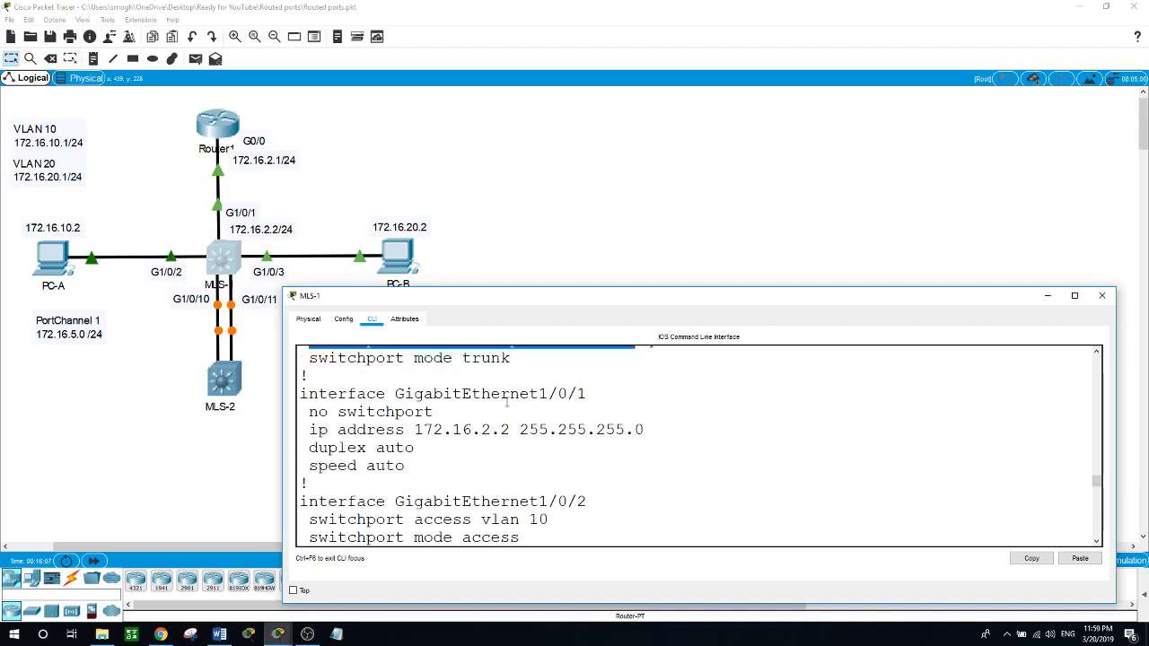
pyautogui.scroll(-12, 507, 403)
pyautogui.scroll(1, 507, 403)
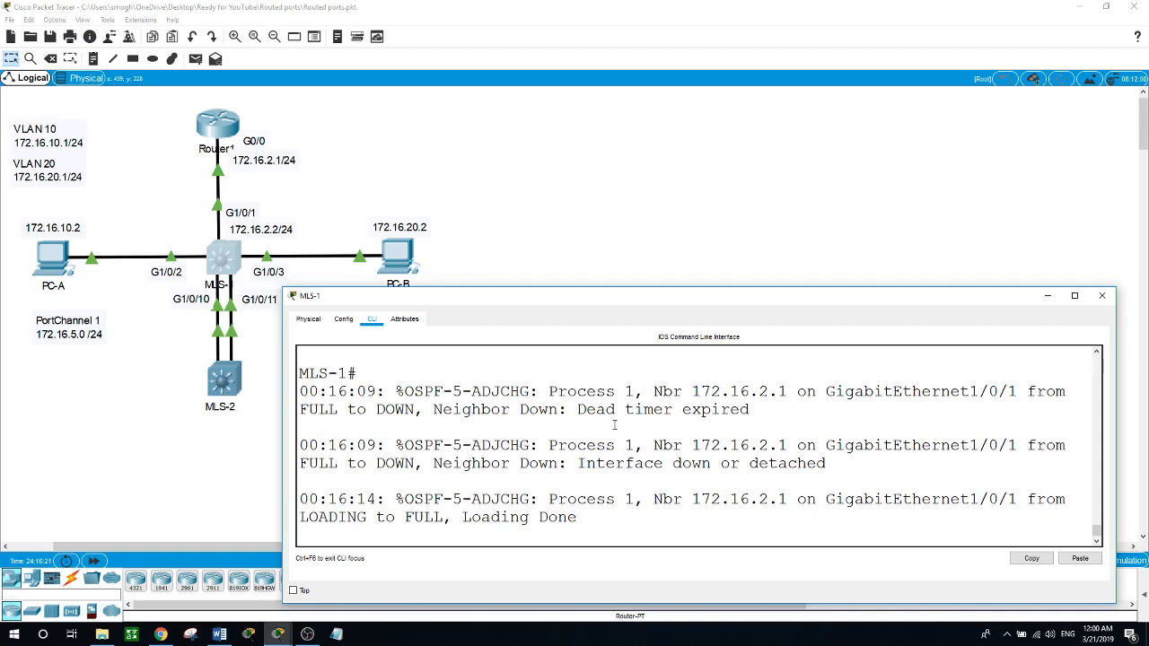
pyautogui.press('Return')
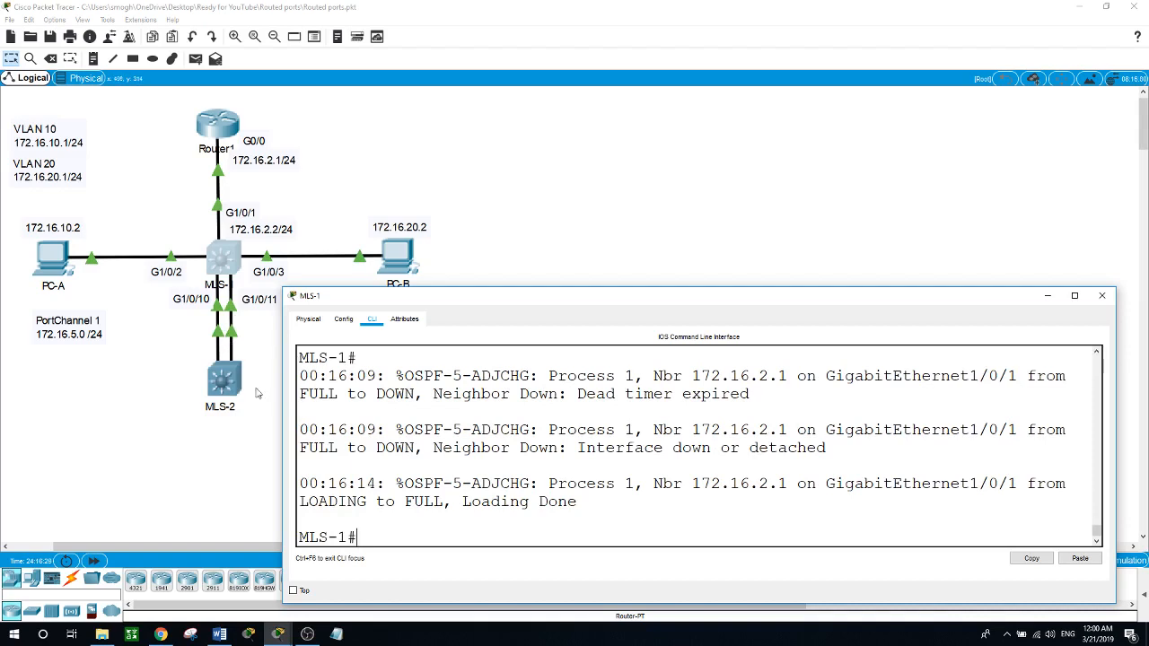
# Step: Display MLS-1's running configuration again with show run and page through the listing
pyautogui.click(485, 526)
pyautogui.write('show run')
pyautogui.press('Return')
pyautogui.press('space')
pyautogui.press('space')
pyautogui.press('space')
pyautogui.press('space')
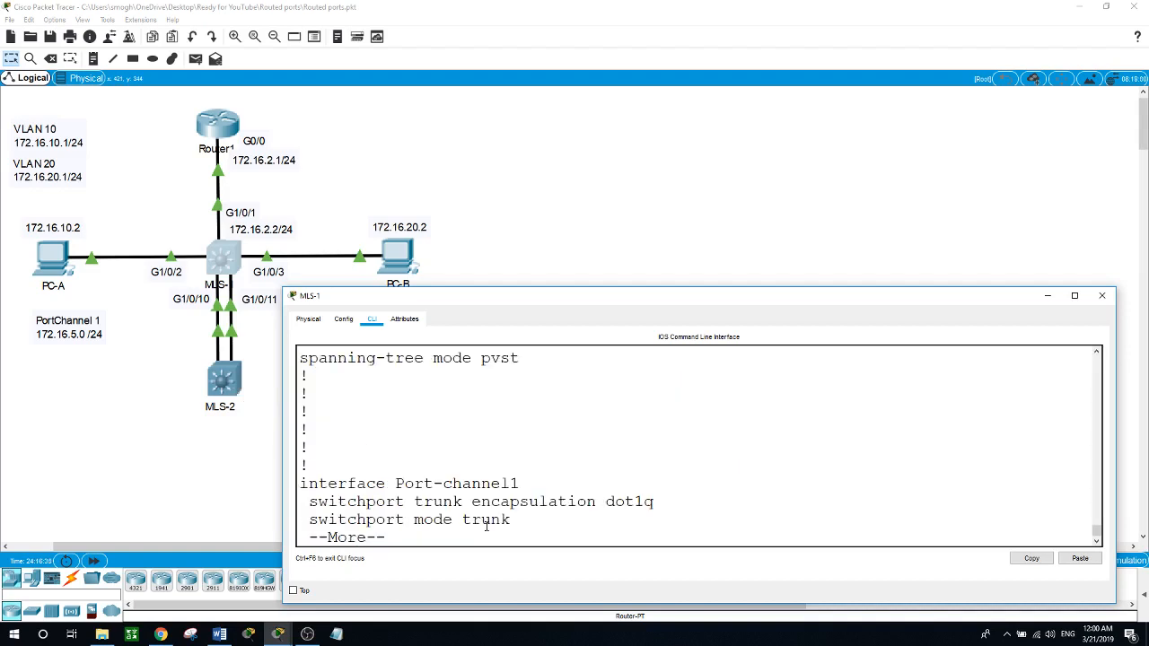
# Step: Examine the trunk encapsulation, trunk mode and channel-group entries under GigabitEthernet1/0/10 and 1/0/11
pyautogui.scroll(2, 647, 517)
pyautogui.scroll(6, 647, 517)
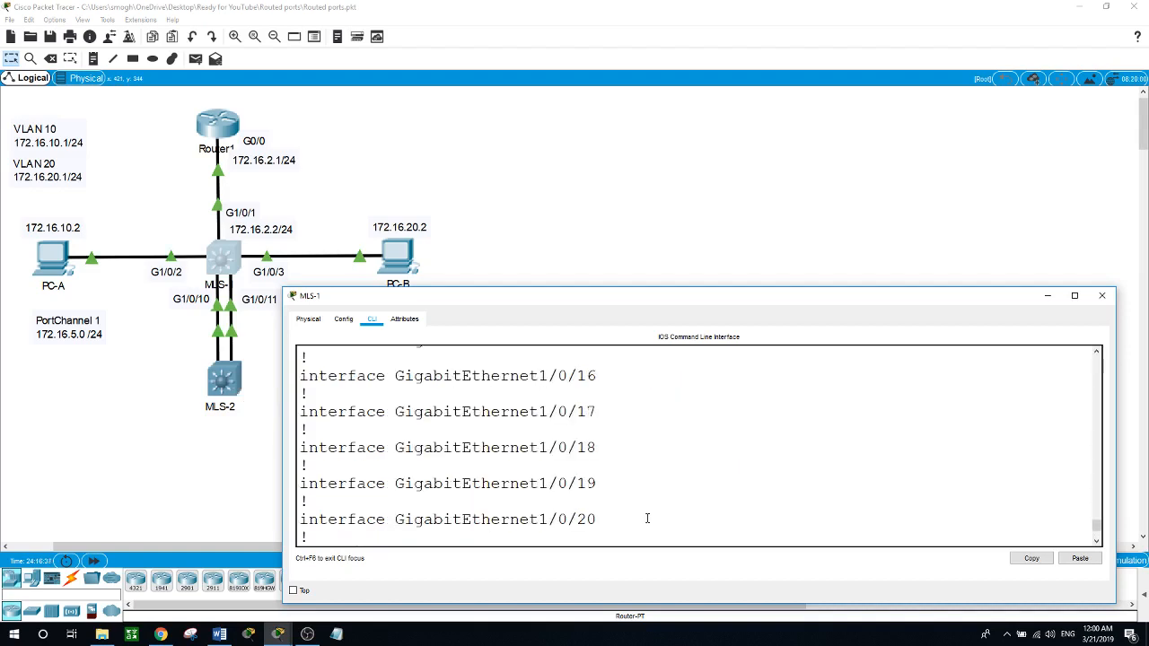
pyautogui.scroll(-1, 647, 517)
pyautogui.scroll(2, 647, 518)
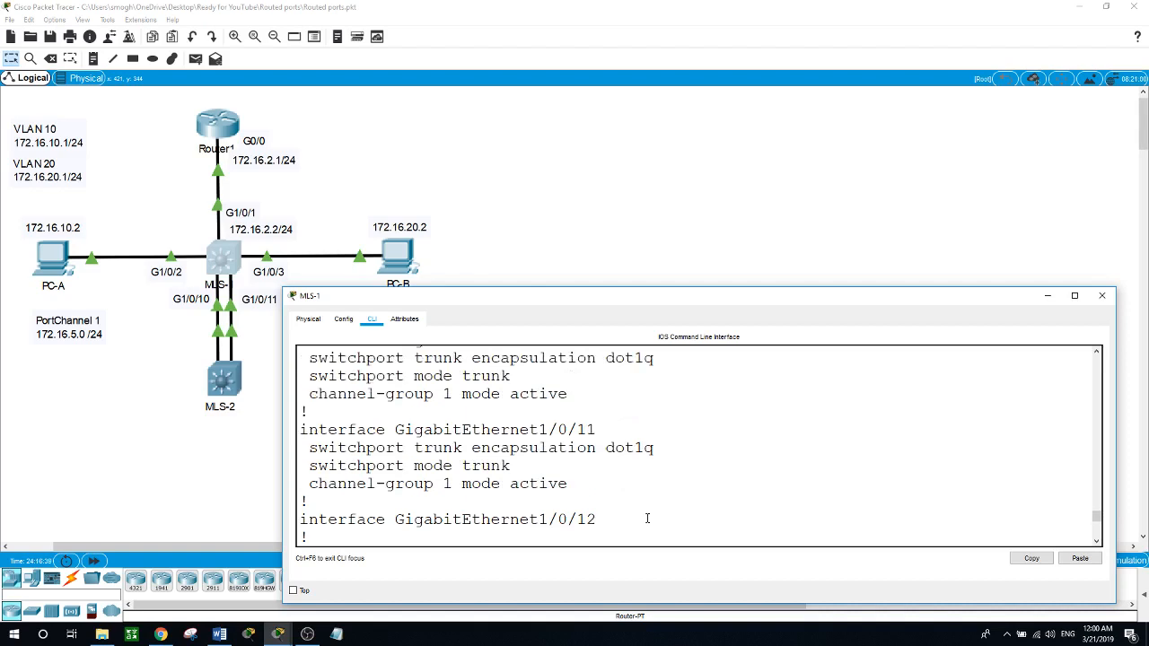
pyautogui.moveTo(309, 447); pyautogui.dragTo(655, 448)
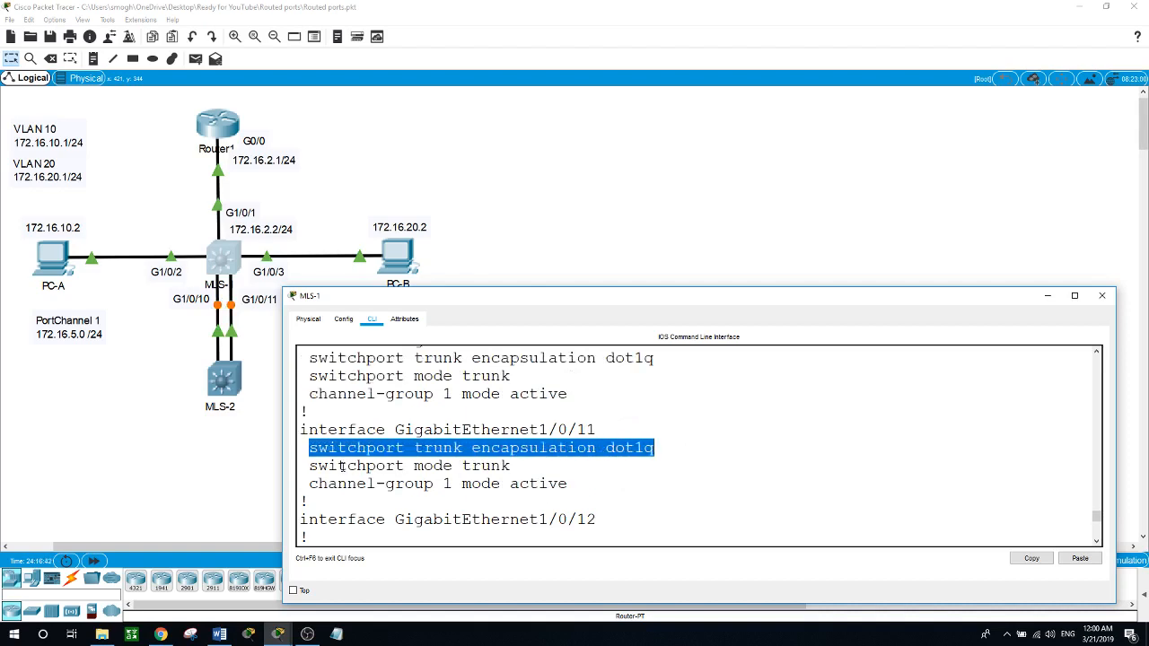
pyautogui.moveTo(317, 466); pyautogui.dragTo(470, 466)
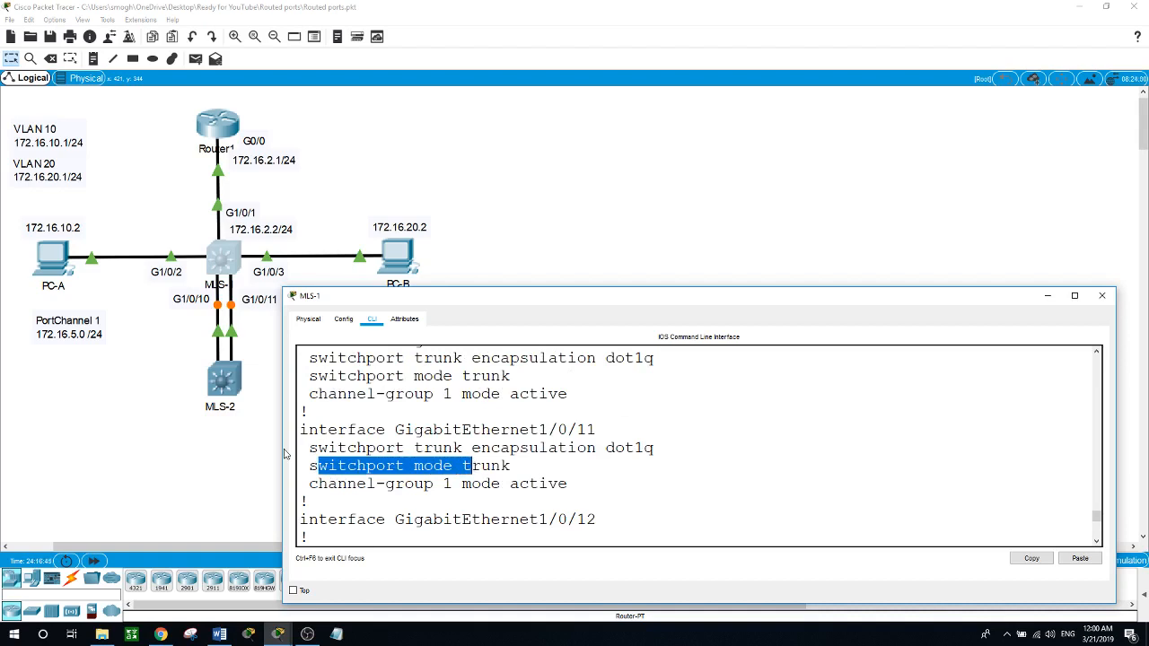
# Step: Check the MLS-1 to MLS-2 links on the topology, and return to MLS-1's command prompt past the end of the configuration listing
pyautogui.click(273, 455)
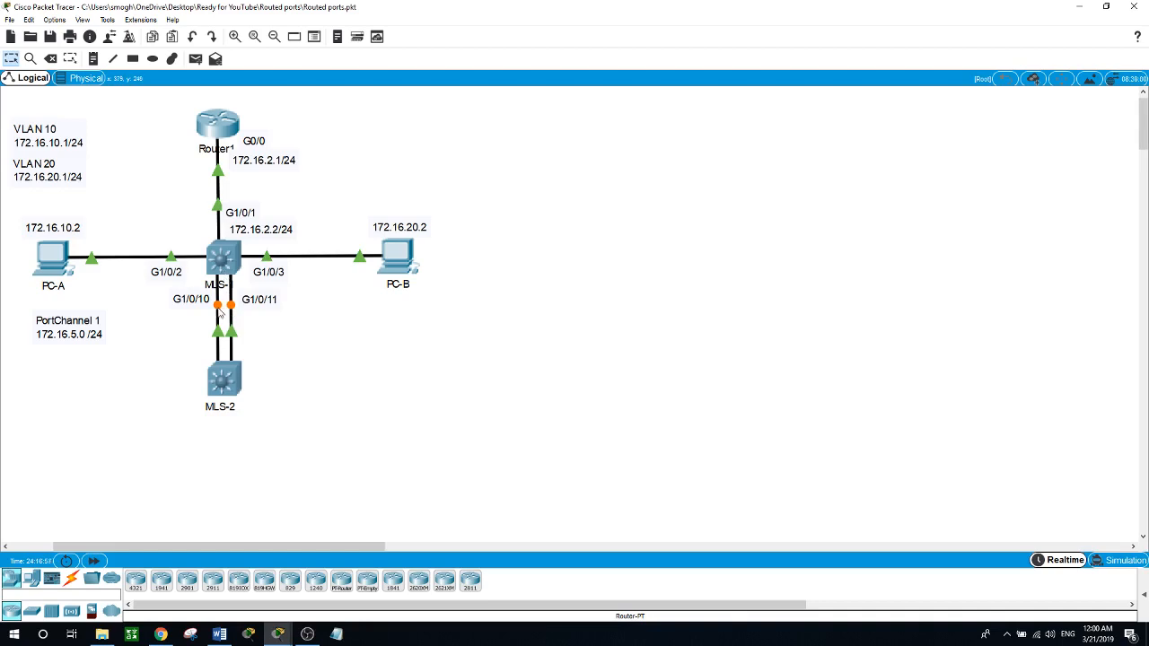
pyautogui.click(228, 264)
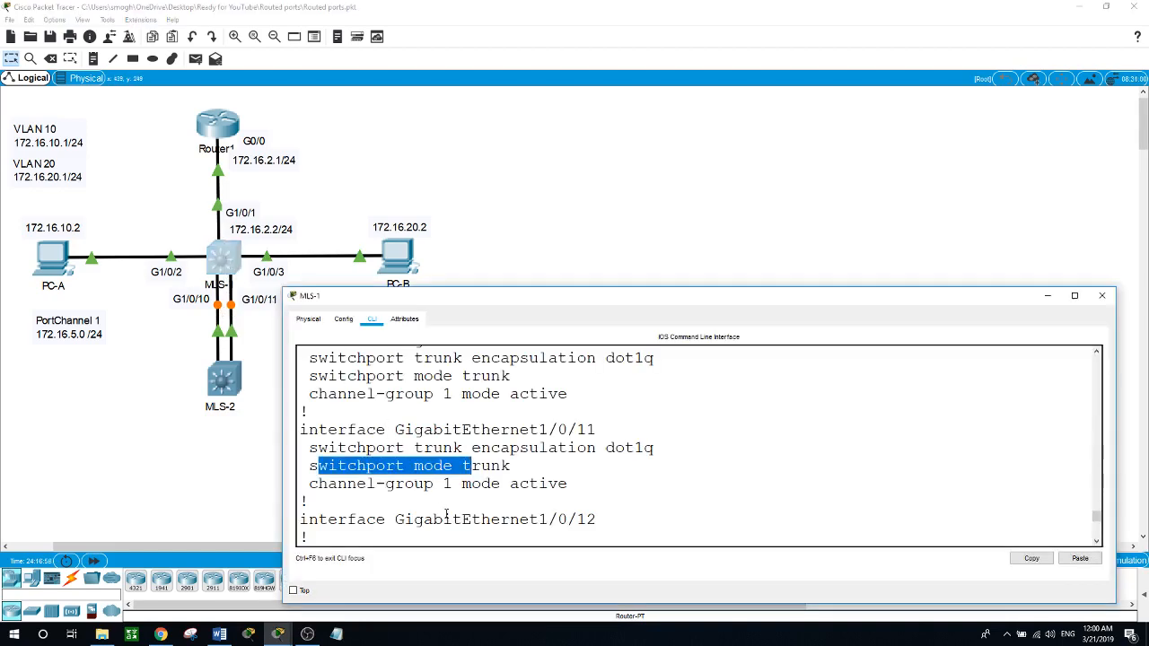
pyautogui.click(464, 541)
pyautogui.scroll(-4, 467, 540)
pyautogui.scroll(-5, 468, 539)
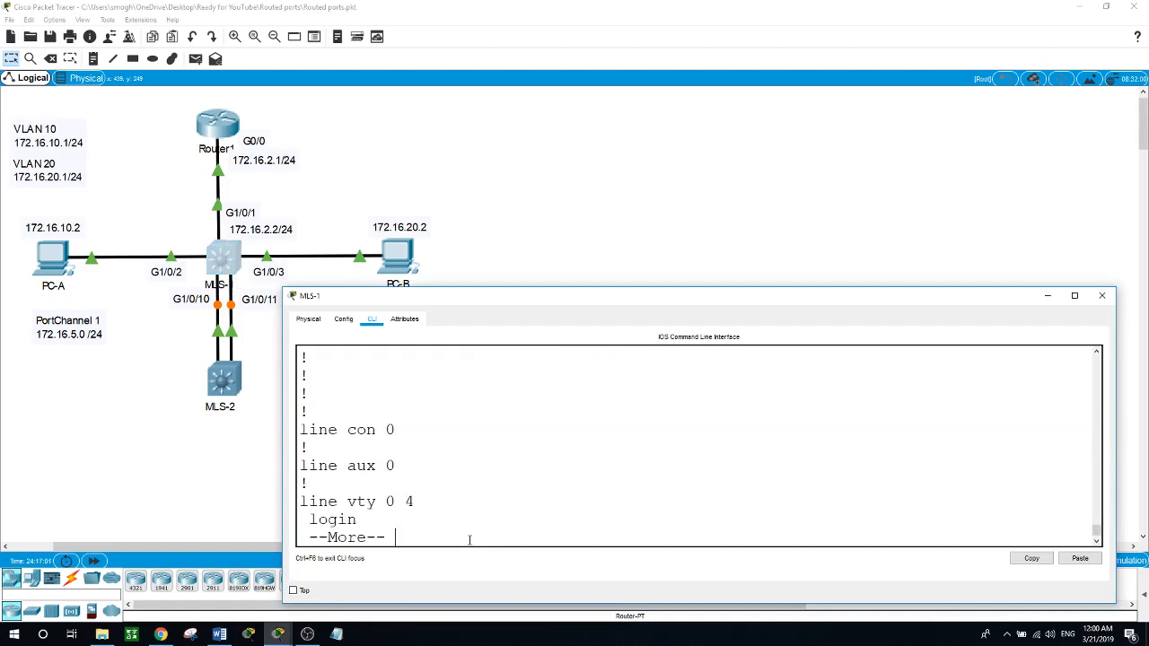
pyautogui.press('space')
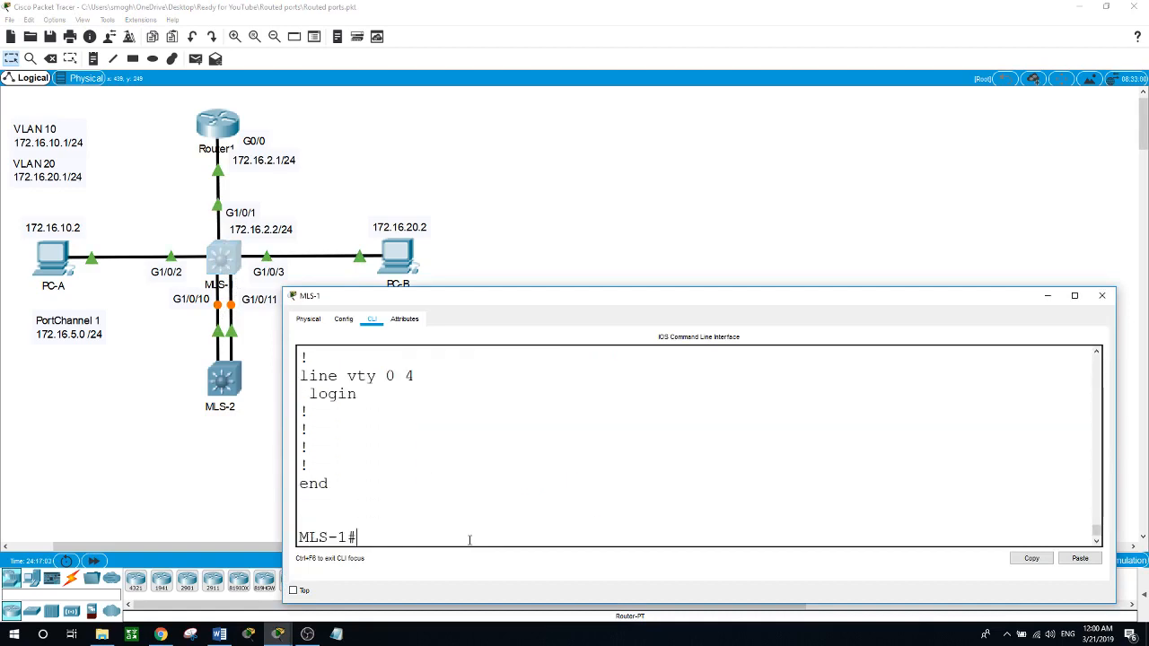
# Step: Display the brief IP status of all MLS-1 interfaces with show ip int brief
pyautogui.write('show ip int brief')
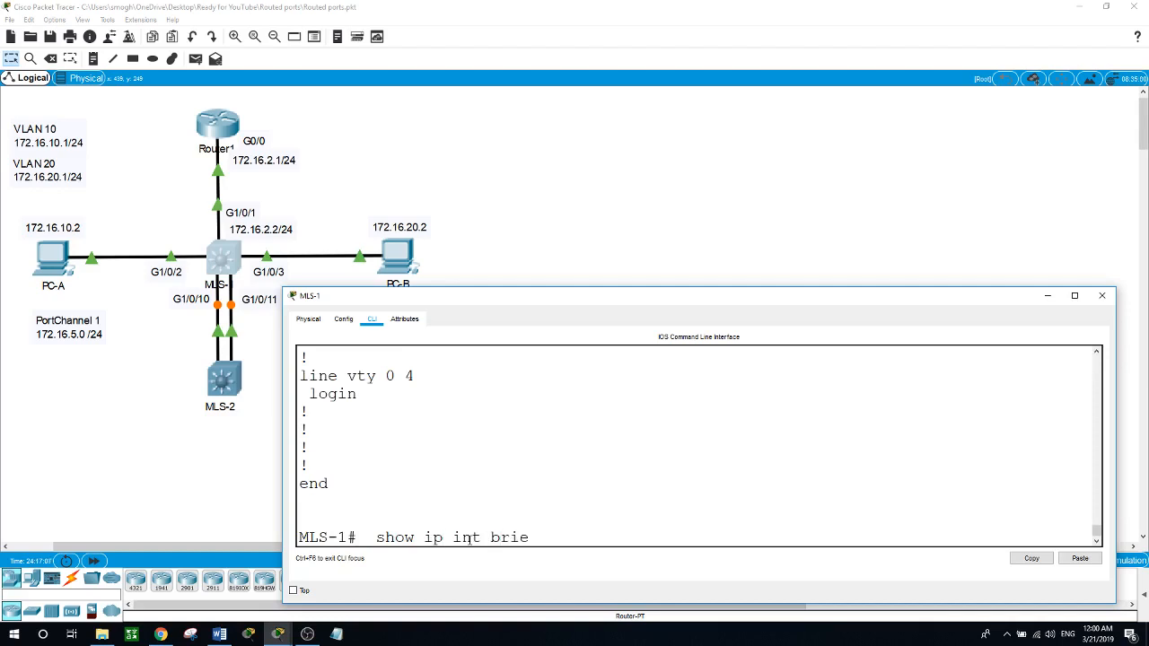
pyautogui.press('Return')
pyautogui.press('space')
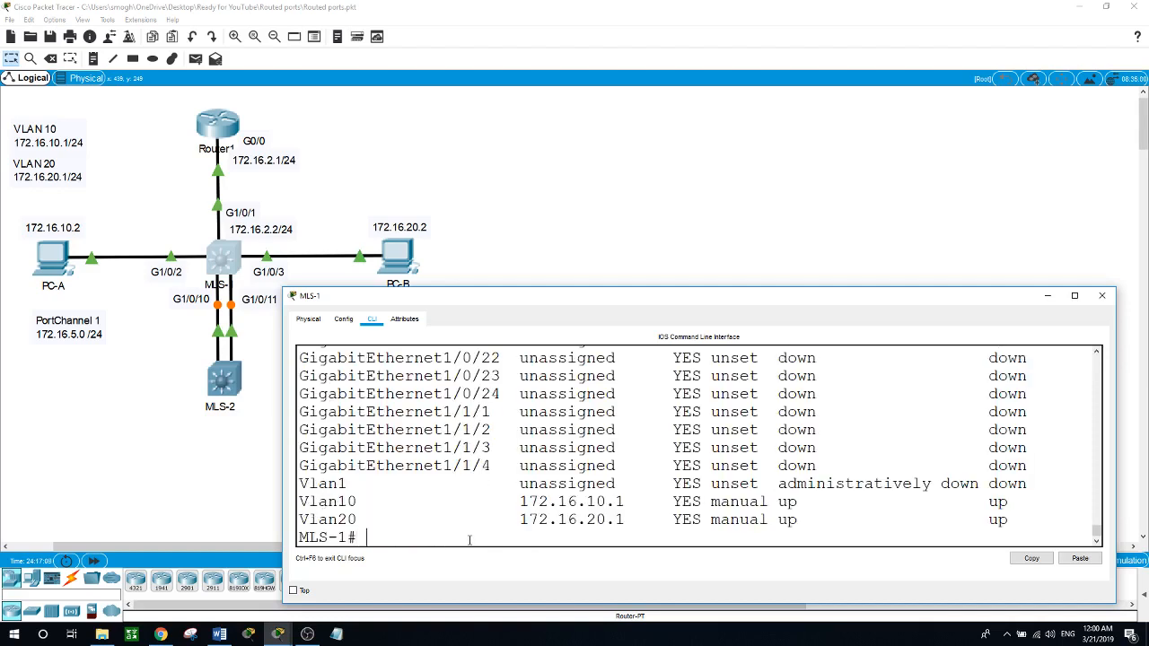
# Step: Display MLS-1's IP routing table with show ip route
pyautogui.write('show ip route')
pyautogui.press('Return')
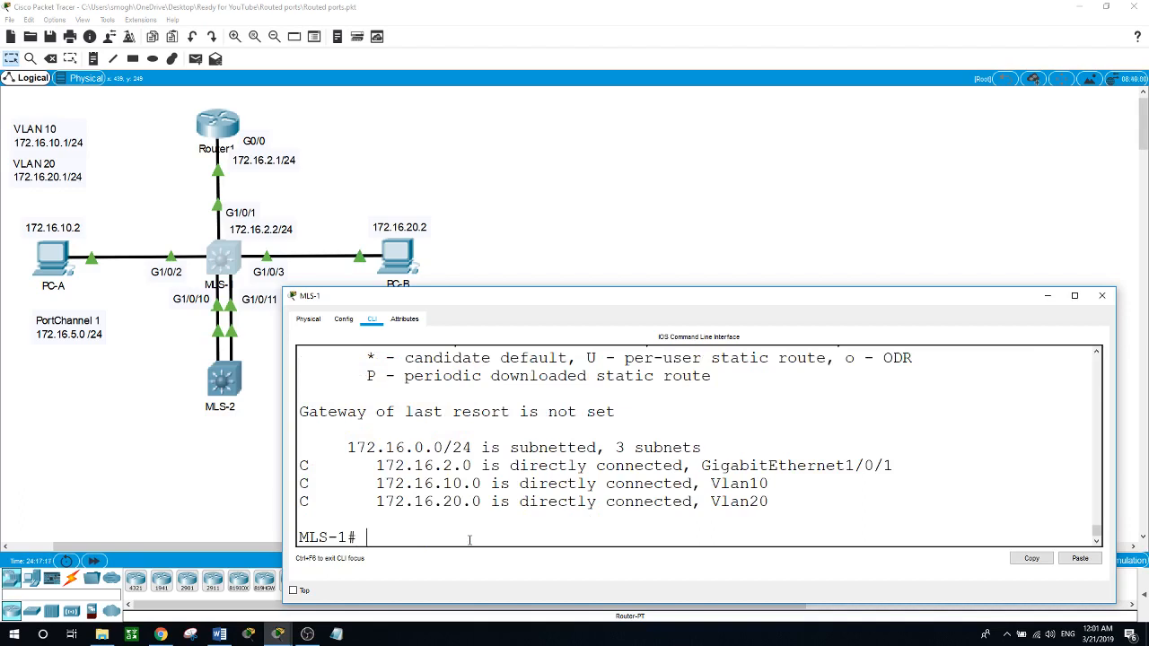
# Step: Display MLS-1's OSPF neighbors with show ip ospf neighbor and examine the neighbor entry's state, address and interface
pyautogui.write('show ip ospf neig')
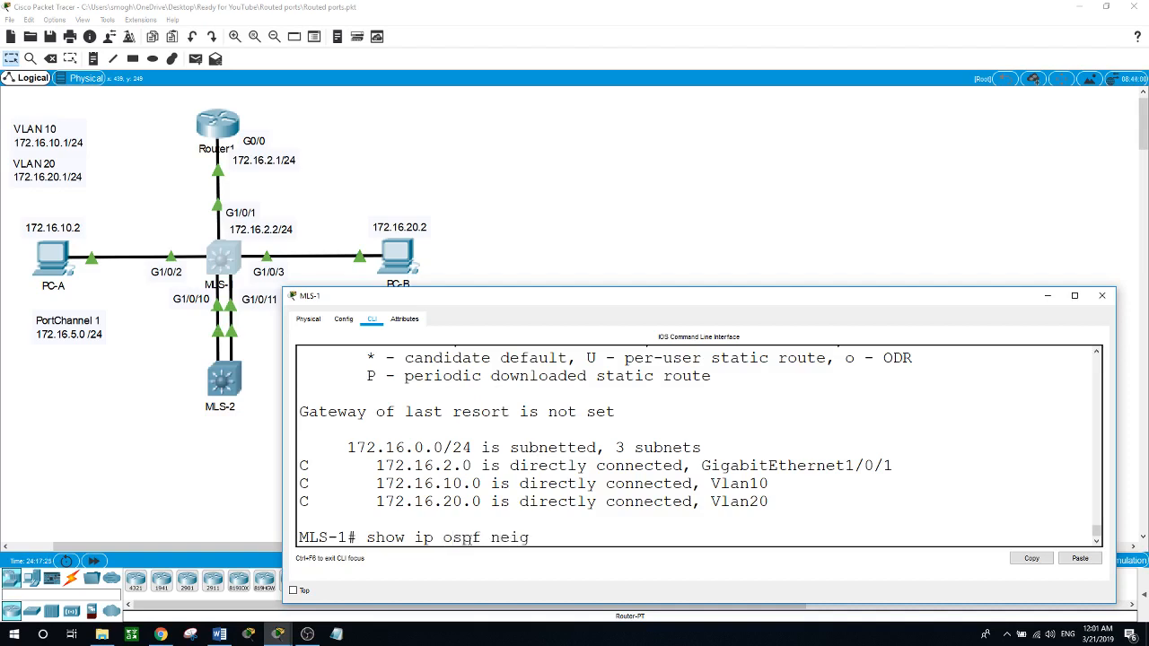
pyautogui.press('Tab')
pyautogui.press('Return')
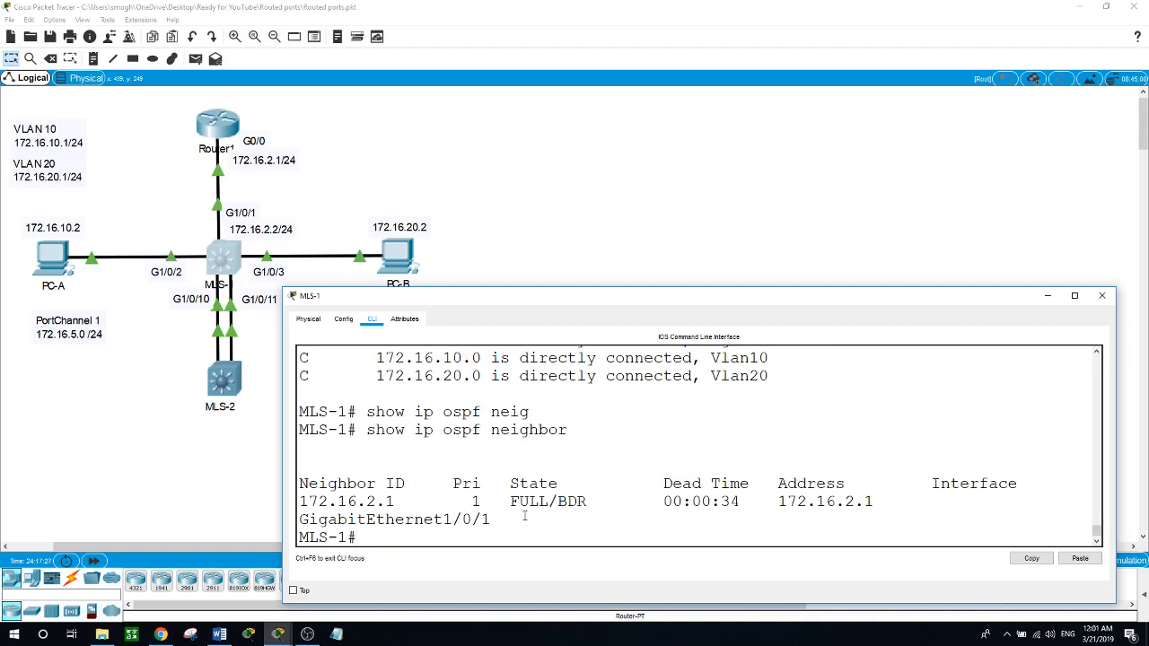
pyautogui.moveTo(500, 499); pyautogui.dragTo(490, 519)
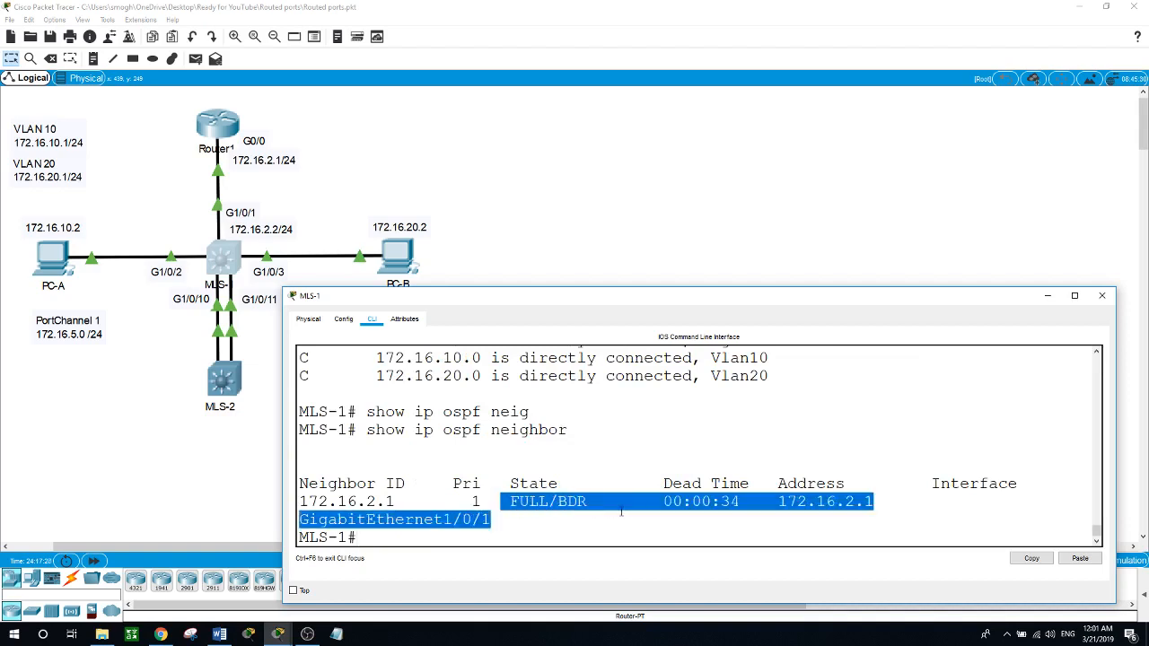
pyautogui.click(514, 538)
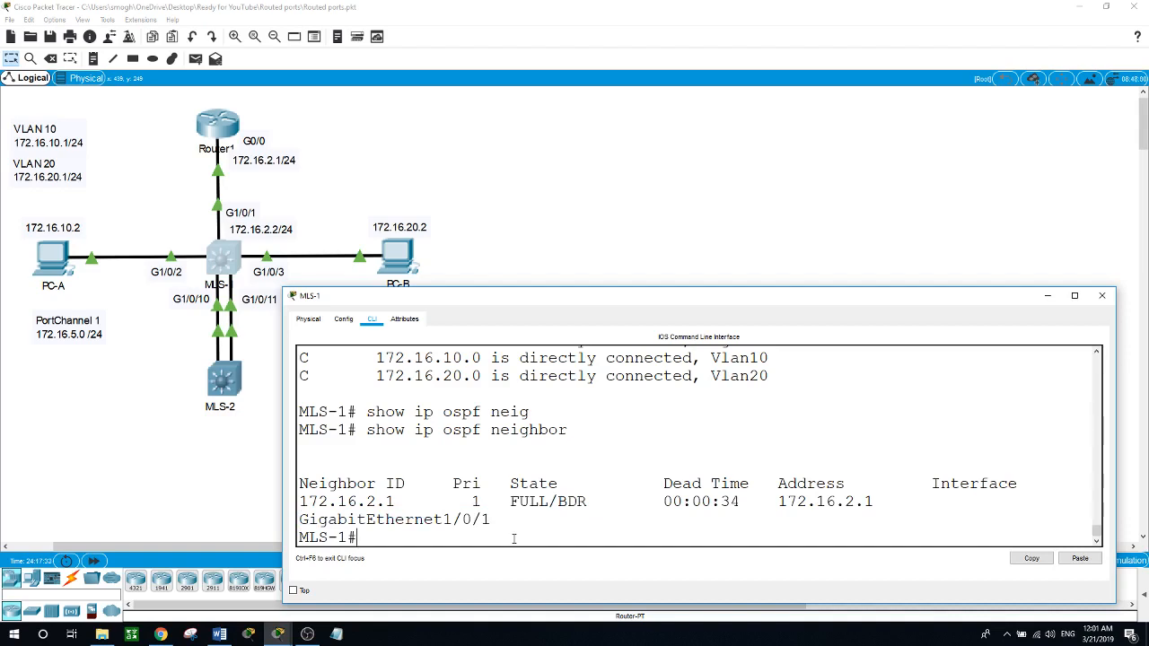
# Step: Enter global configuration mode on MLS-1 and open interface port-channel 1 for configuration
pyautogui.write('int')
pyautogui.press('BackSpace')
pyautogui.press('BackSpace')
pyautogui.write('conf t')
pyautogui.press('Return')
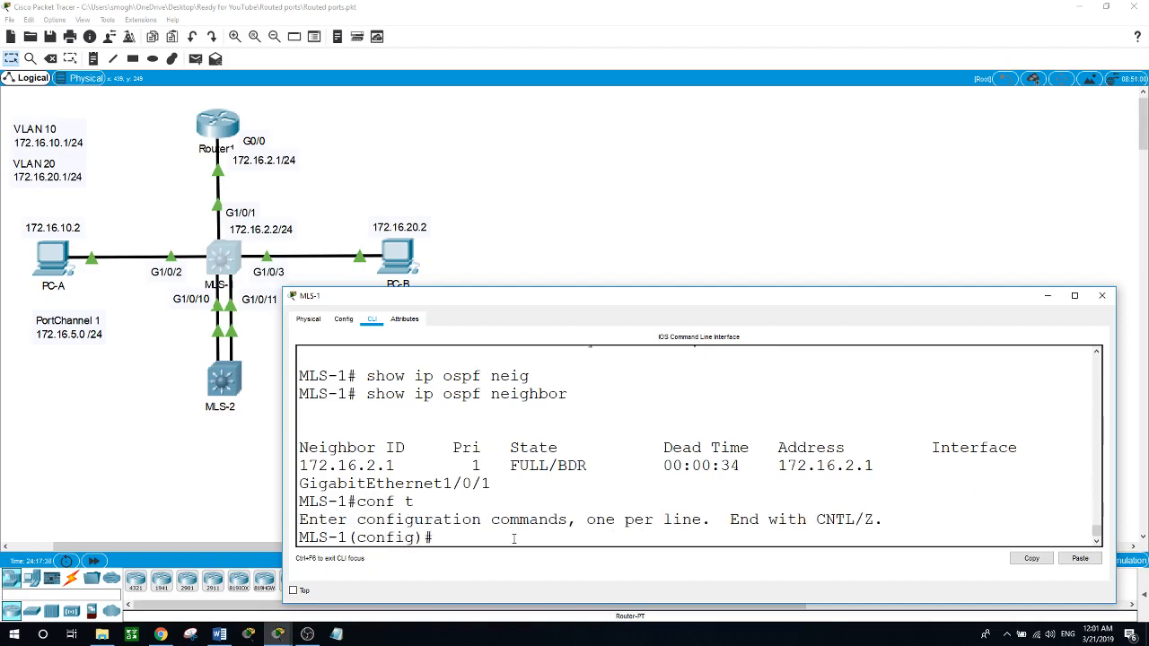
pyautogui.write('int po')
pyautogui.press('Tab')
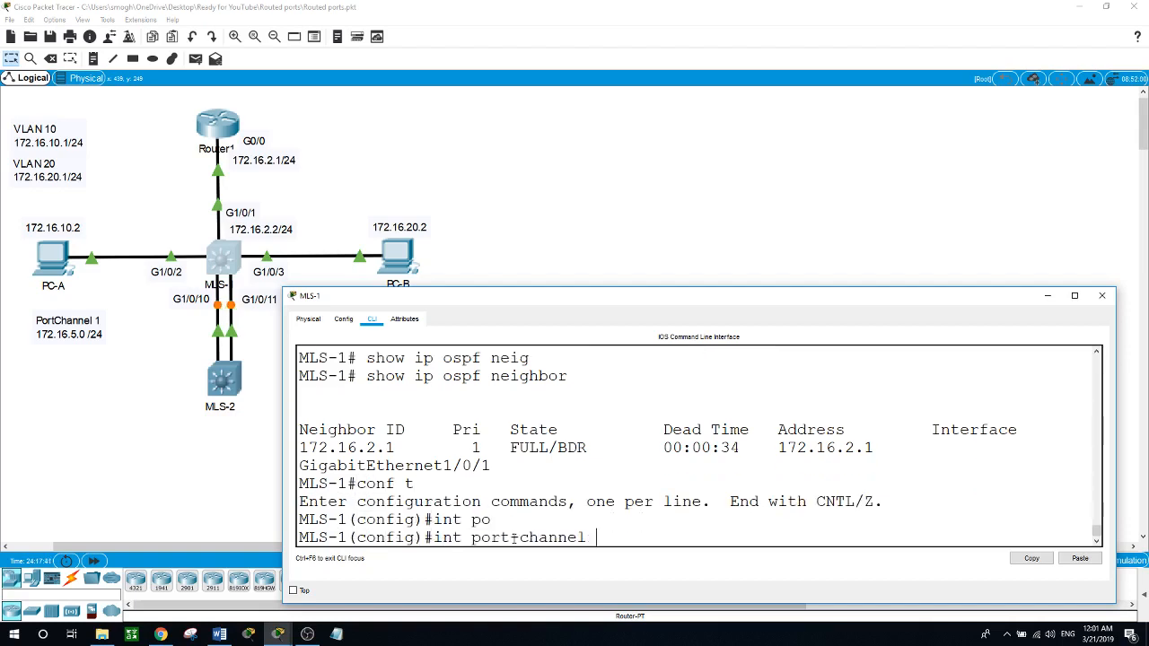
pyautogui.write('1')
pyautogui.press('Return')
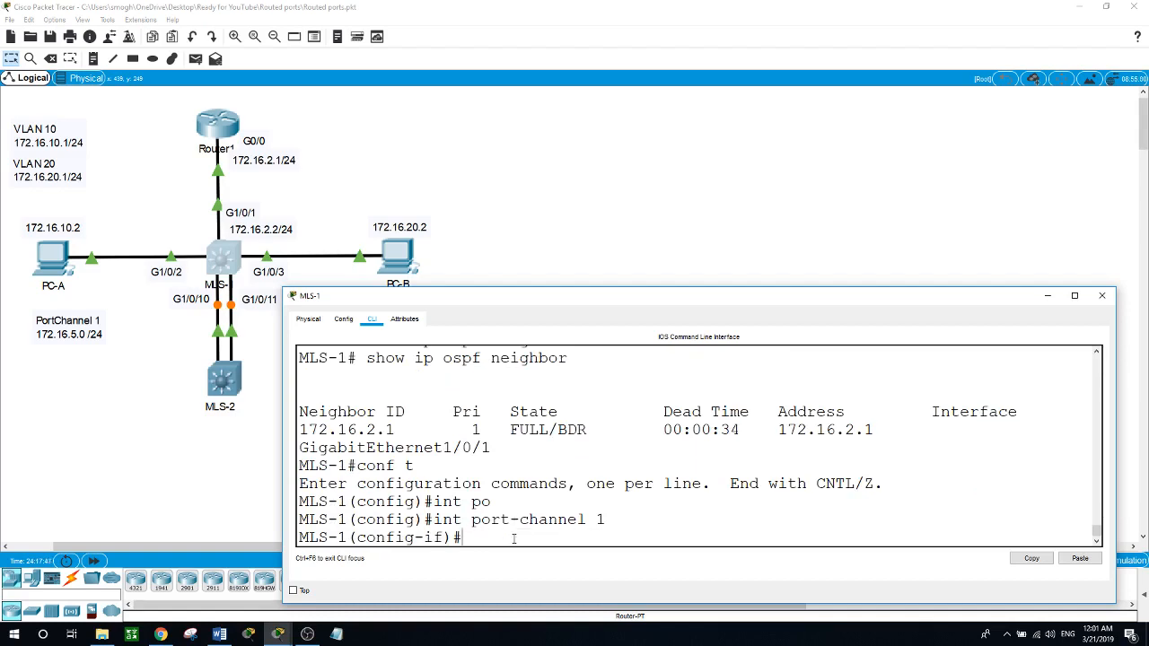
# Step: Turn MLS-1's port-channel 1 into a routed interface with no switchport
pyautogui.write('no switi')
pyautogui.press('Tab')
pyautogui.press('BackSpace')
pyautogui.press('Tab')
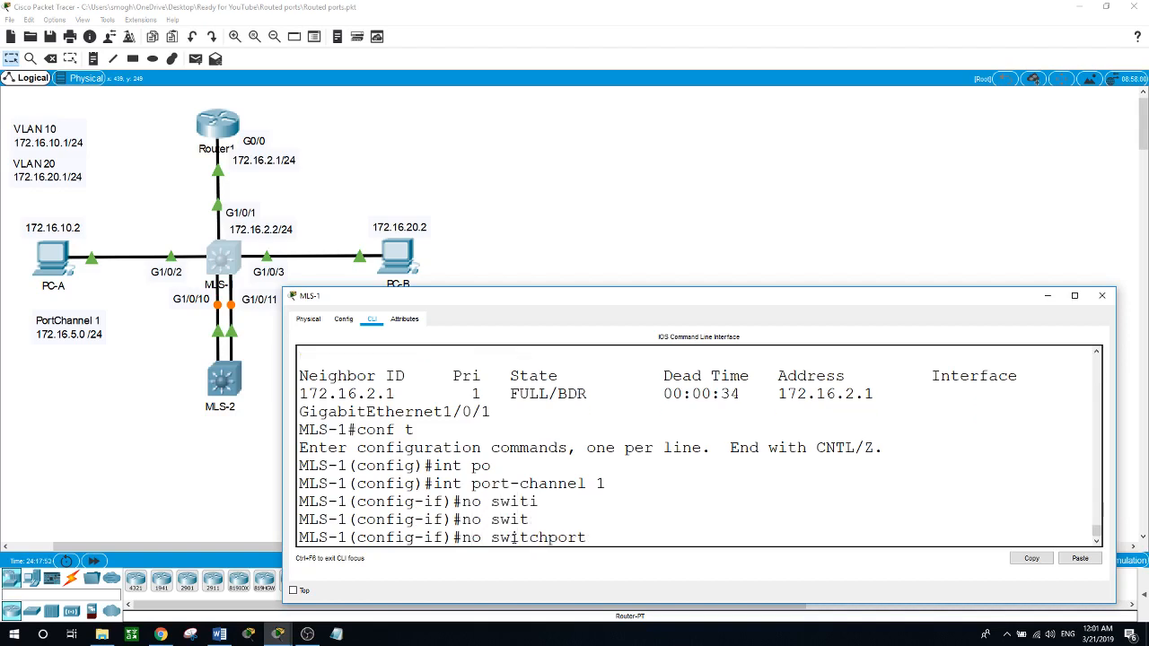
pyautogui.press('Return')
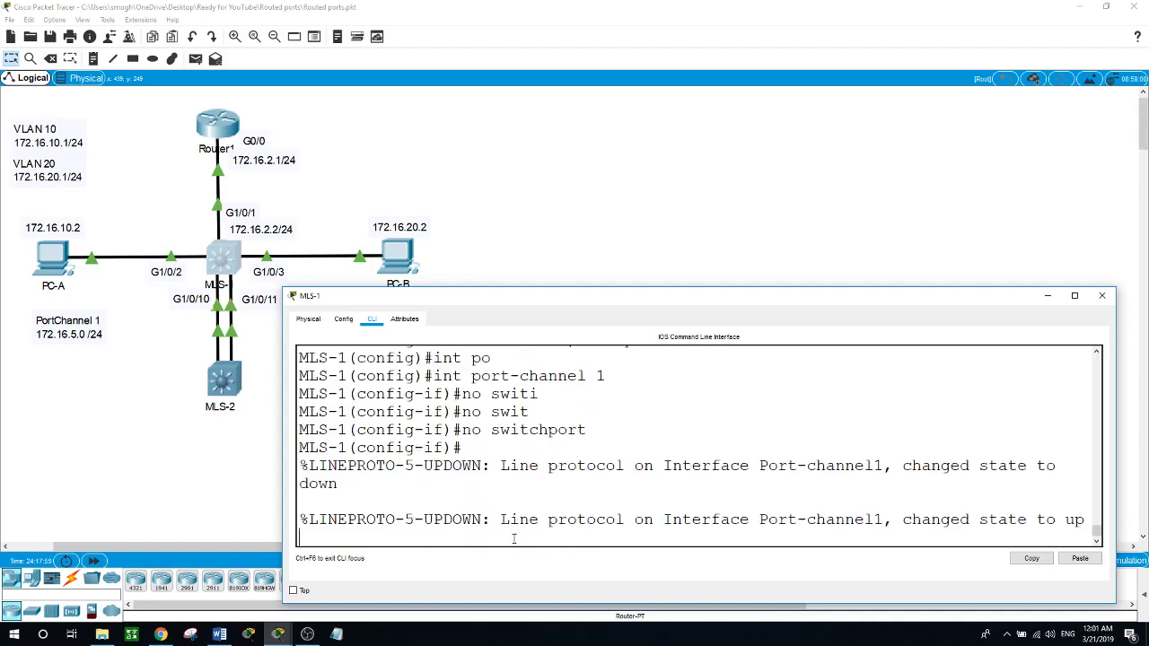
pyautogui.press('Return')
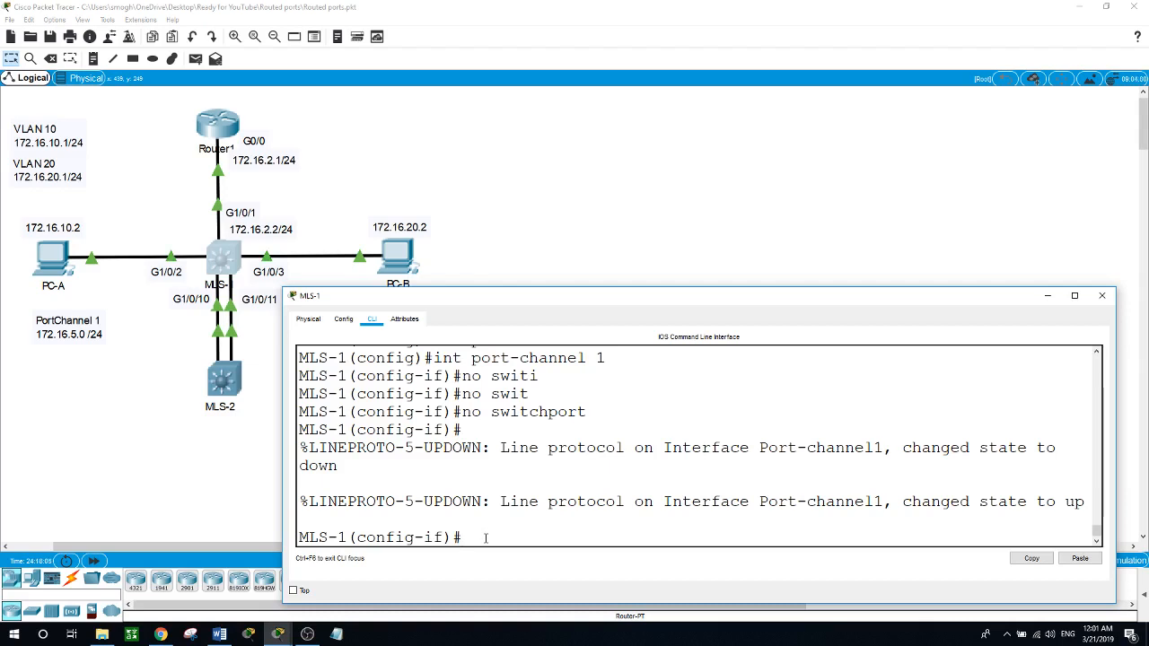
# Step: Assign IP address 172.16.5.2 with subnet mask 255.255.255.0 to MLS-1's port-channel 1 interface
pyautogui.write('ip address 172.16.5')
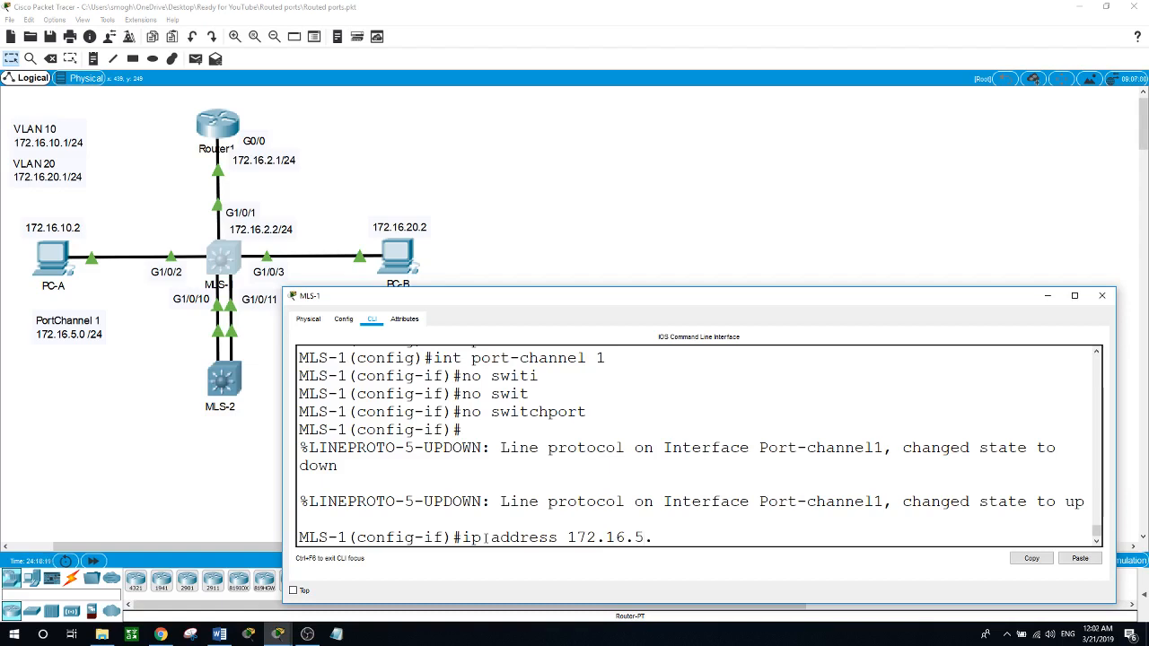
pyautogui.write('.2 255.255.255.0')
pyautogui.press('Return')
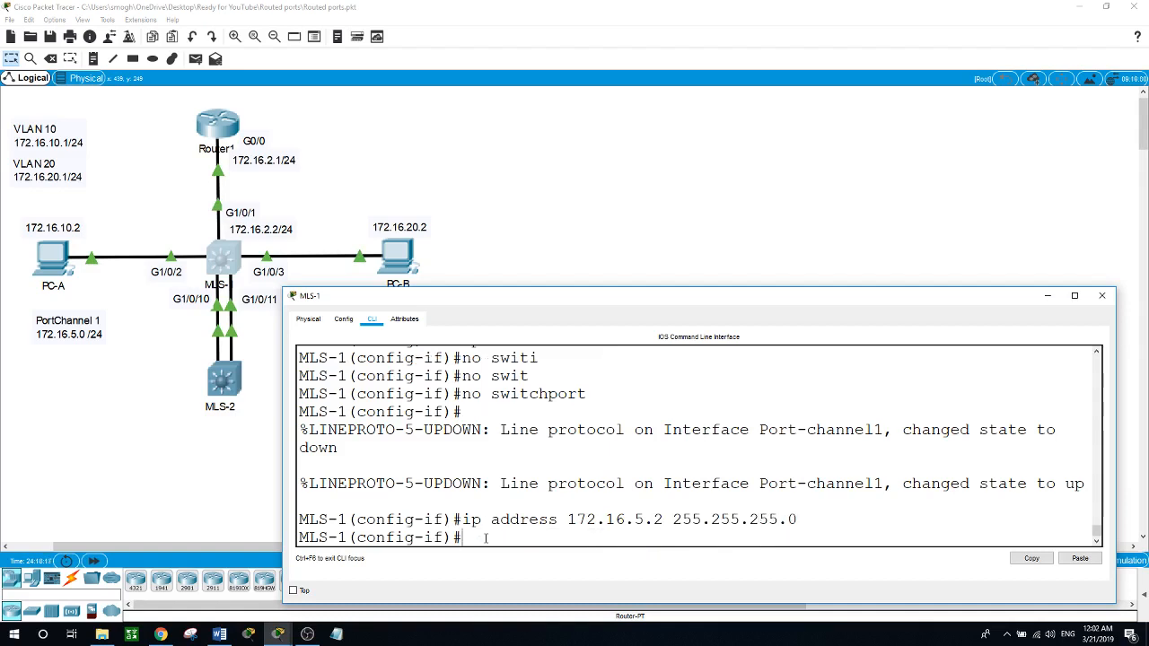
# Step: Open MLS-2's command line, exit the interface range and open interface port-channel 1 for configuration
pyautogui.click(224, 384)
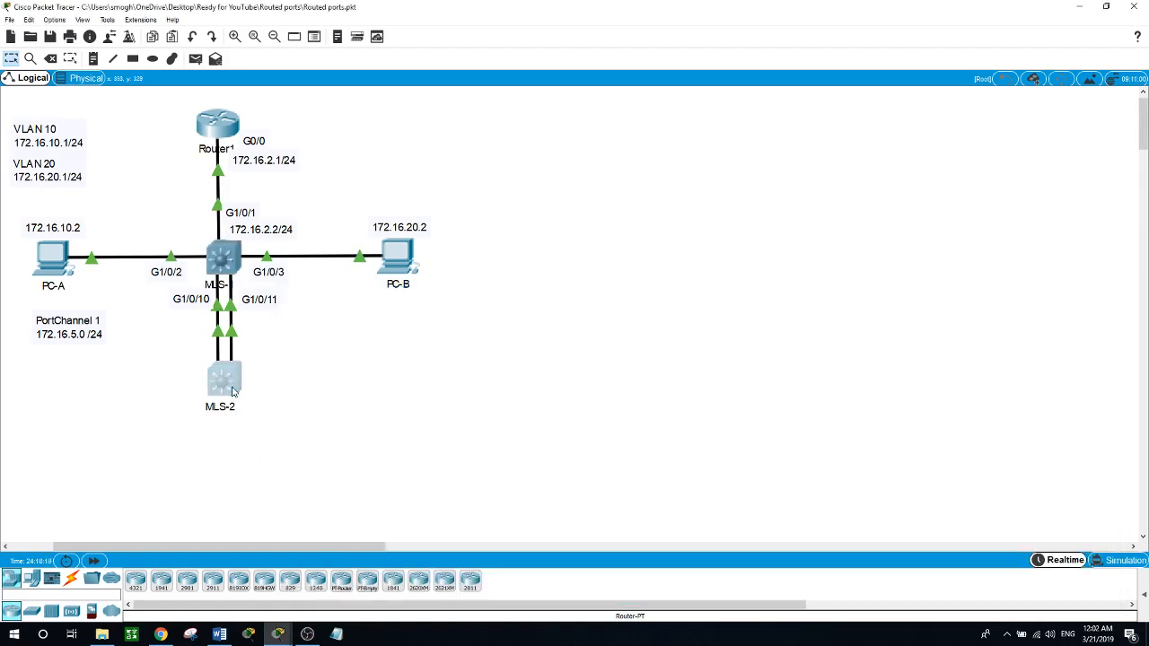
pyautogui.press('Return')
pyautogui.press('Return')
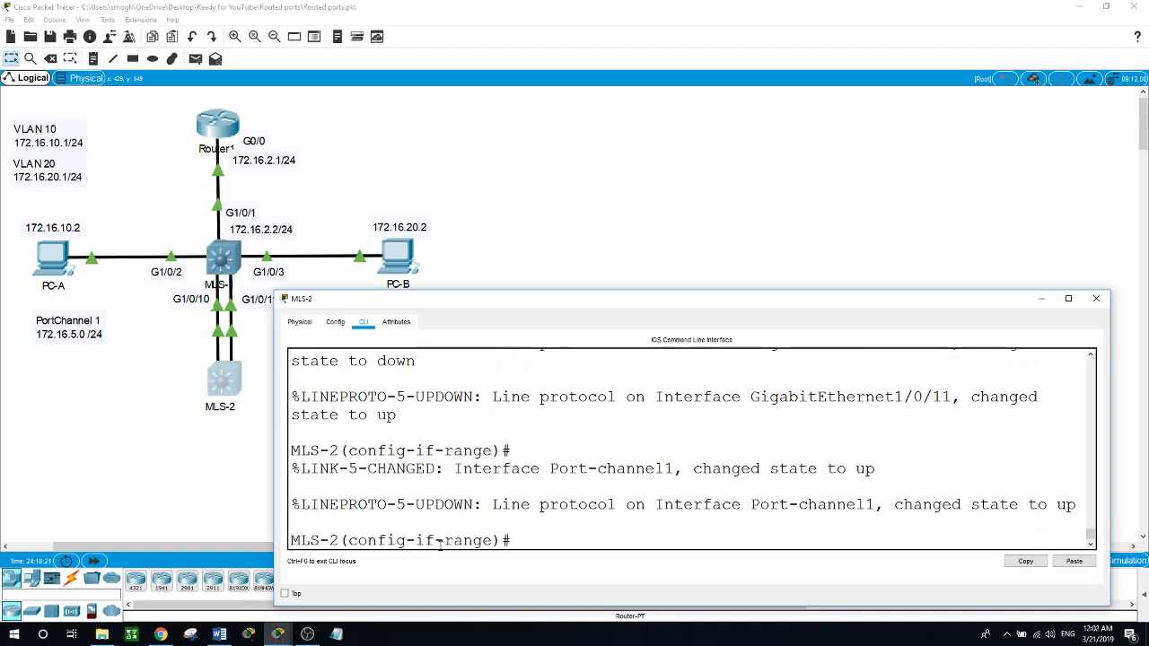
pyautogui.write('exit')
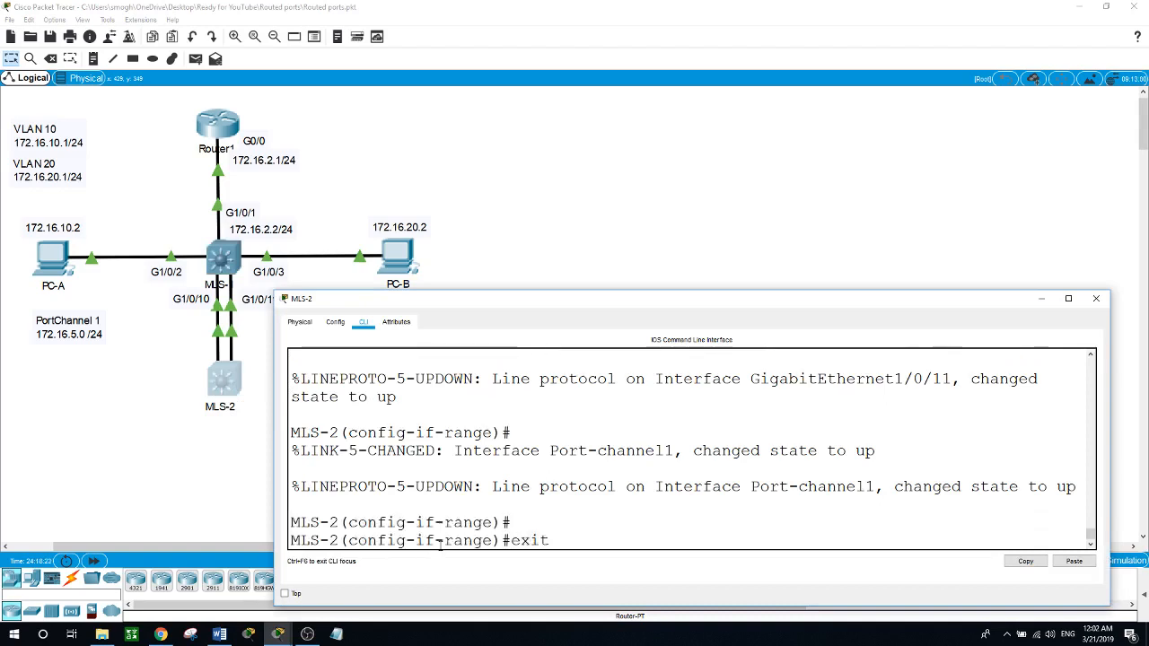
pyautogui.press('Return')
pyautogui.write('int por')
pyautogui.press('Tab')
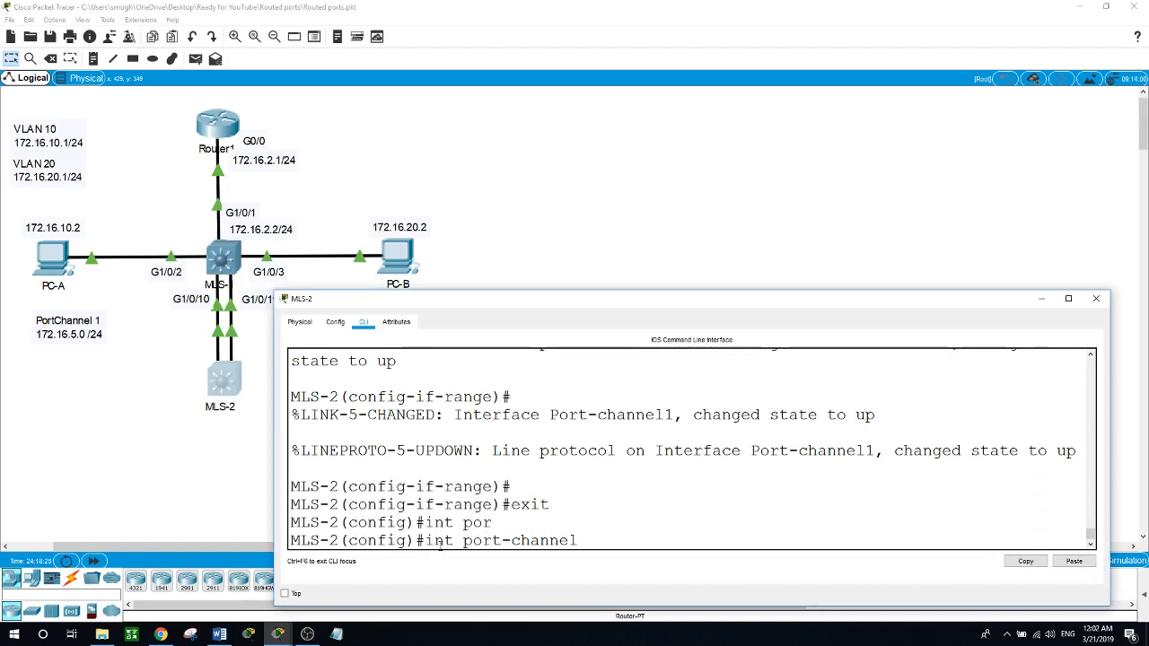
pyautogui.write('1')
pyautogui.press('Return')
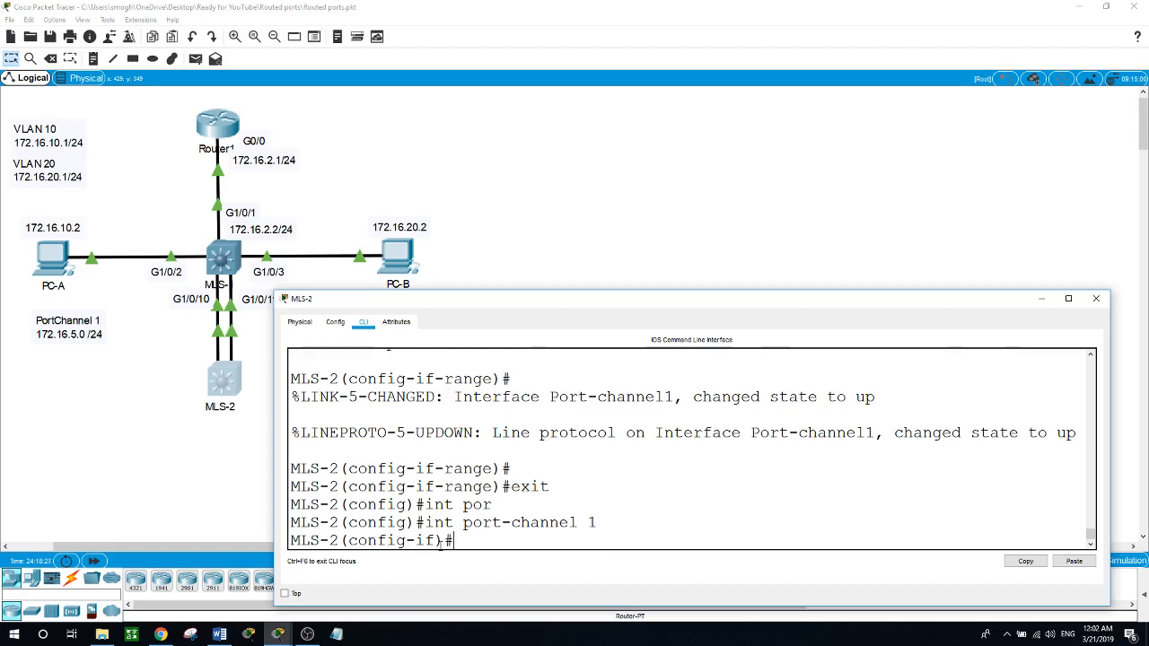
# Step: Turn MLS-2's port-channel 1 into a routed interface with no switchport
pyautogui.write('no swi')
pyautogui.press('Tab')
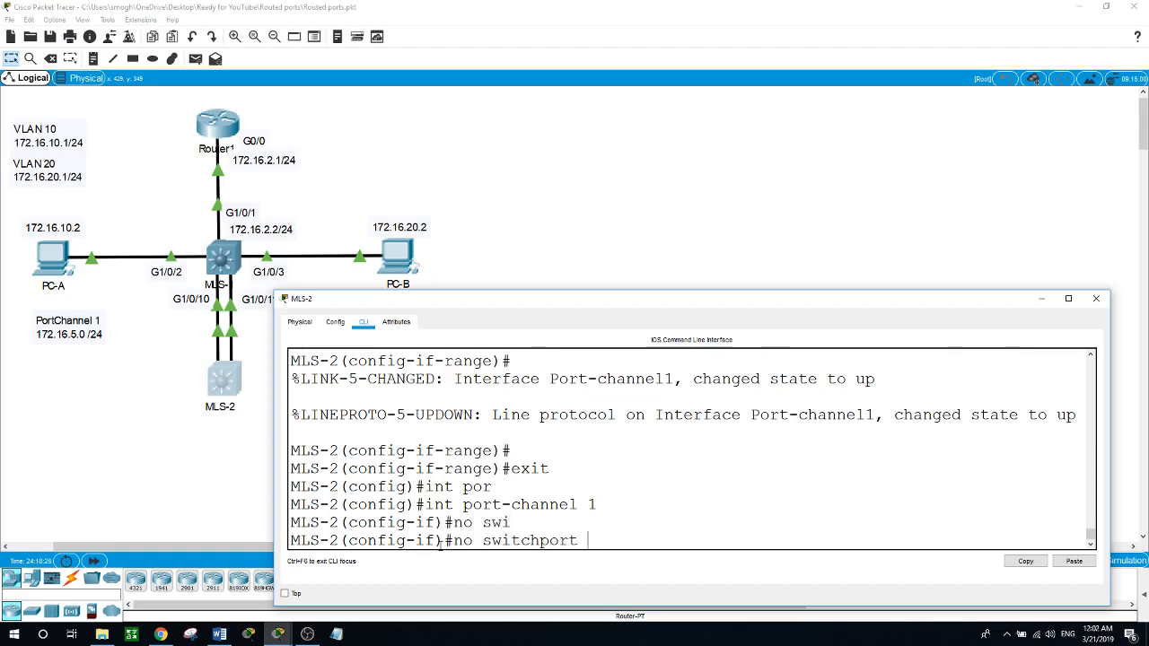
pyautogui.press('Return')
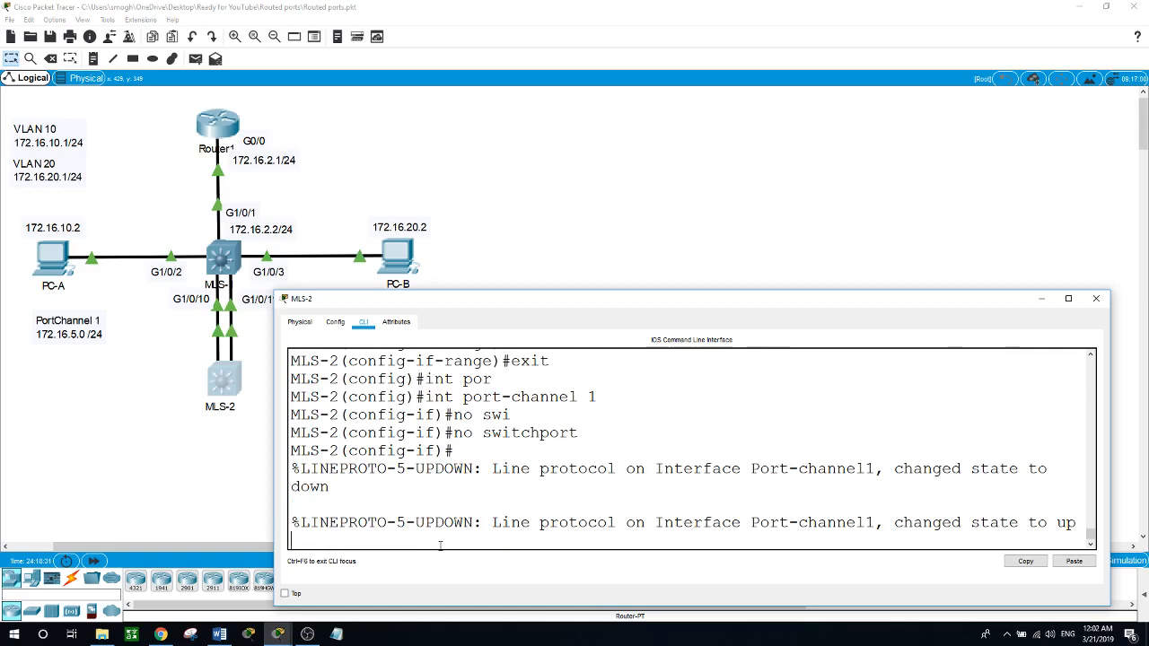
# Step: Assign IP address 172.16.5.3 with subnet mask 255.255.255.0 to MLS-2's port-channel 1 interface
pyautogui.write('ip')
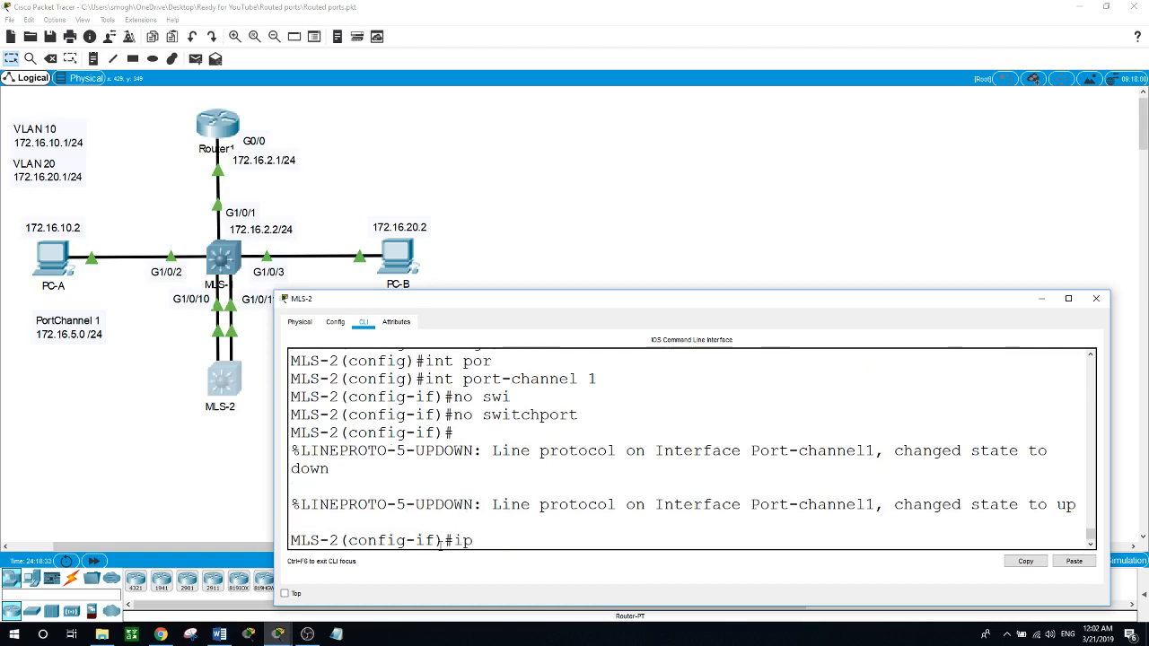
pyautogui.write(' addr')
pyautogui.press('Tab')
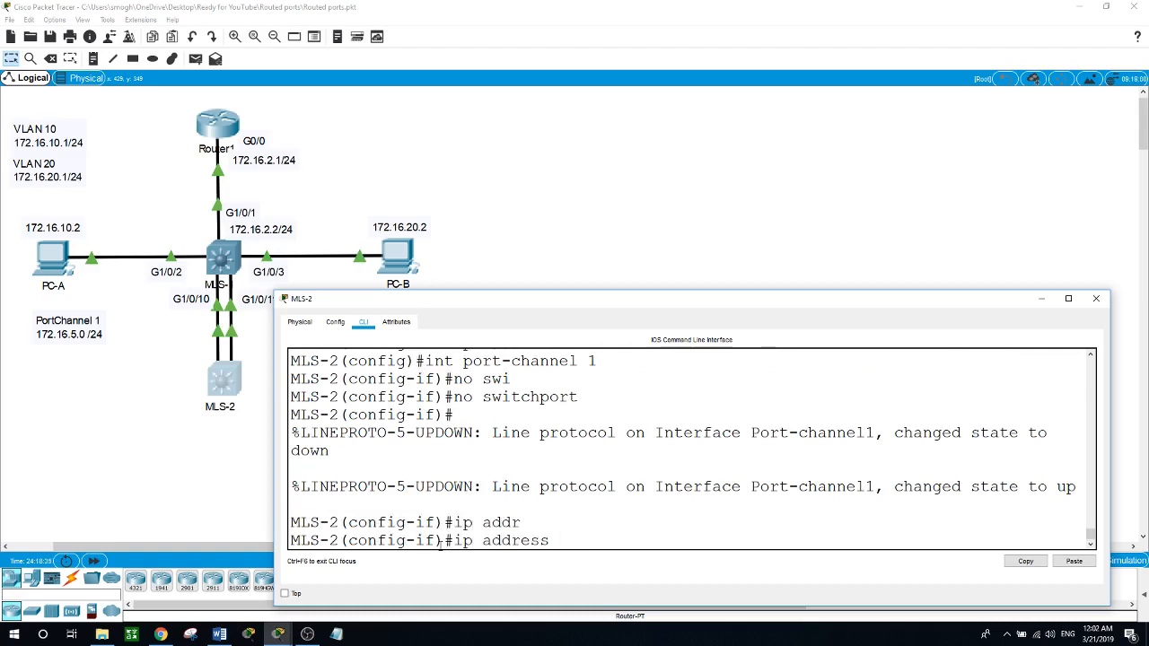
pyautogui.write('172.16.5.3 255.255.25')
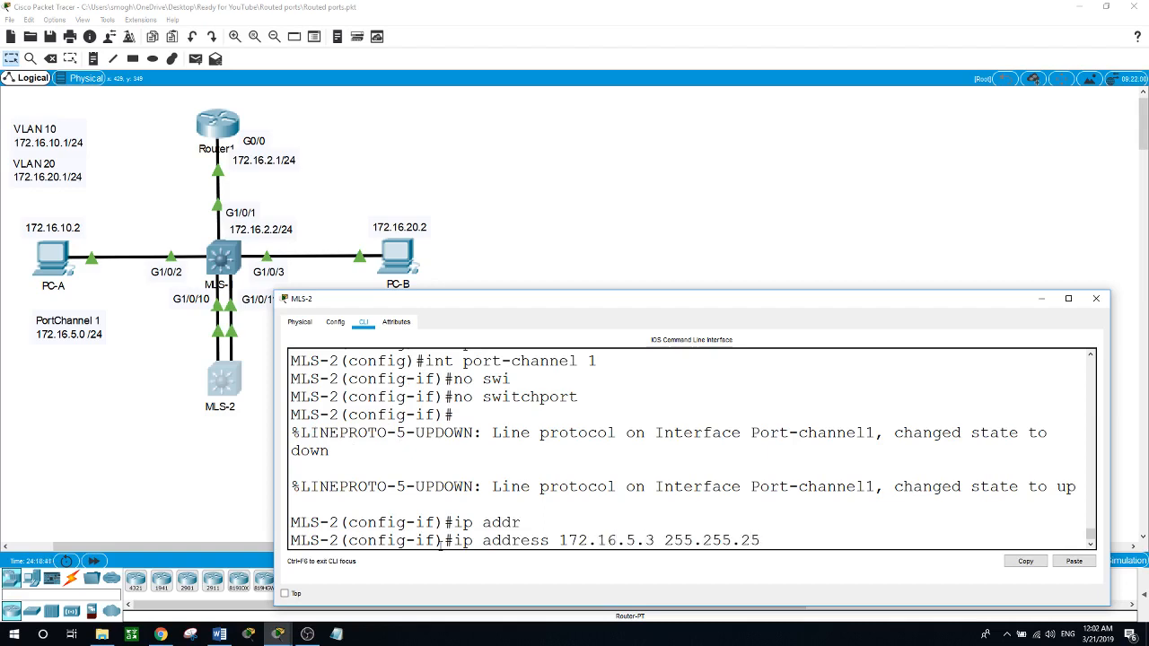
pyautogui.write('5.0')
pyautogui.press('Return')
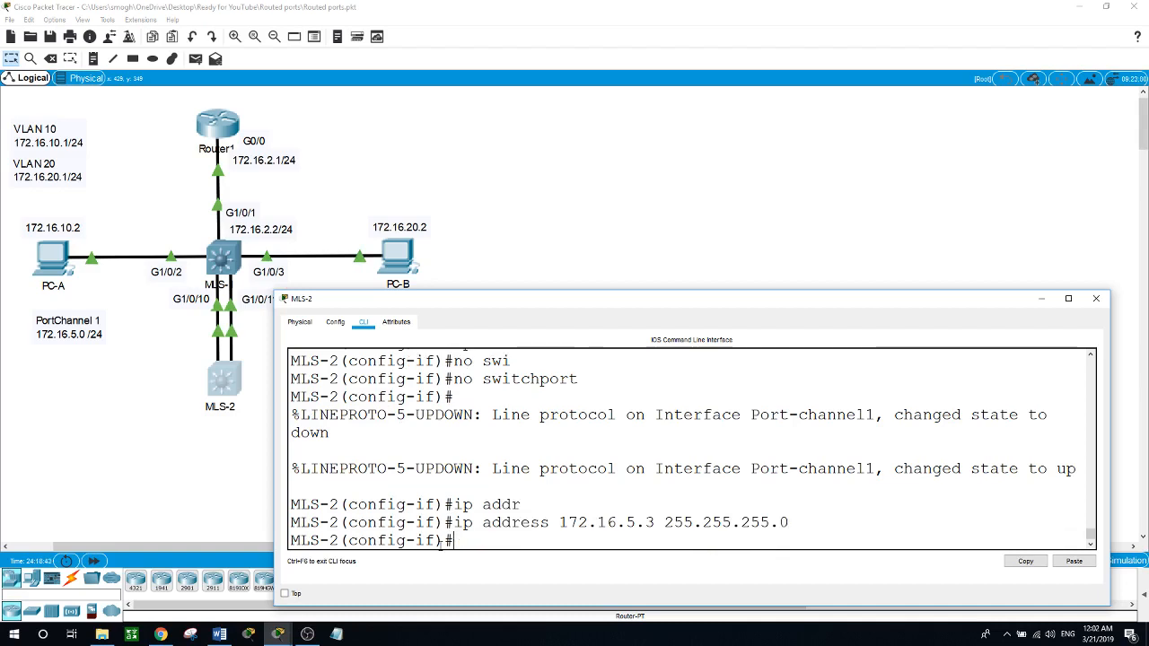
# Step: Leave configuration mode on MLS-2, then display its routing table with show ip route and examine the network and interface of the connected route
pyautogui.write('exit')
pyautogui.press('Return')
pyautogui.press('Return')
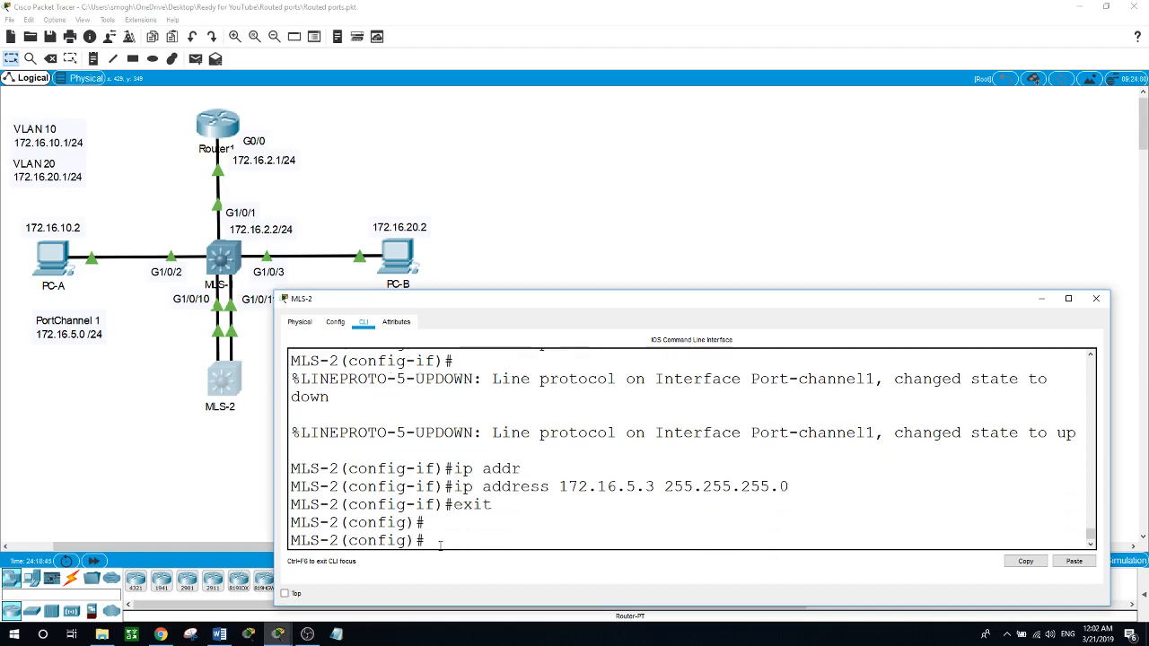
pyautogui.write('exit')
pyautogui.press('Return')
pyautogui.write('show')
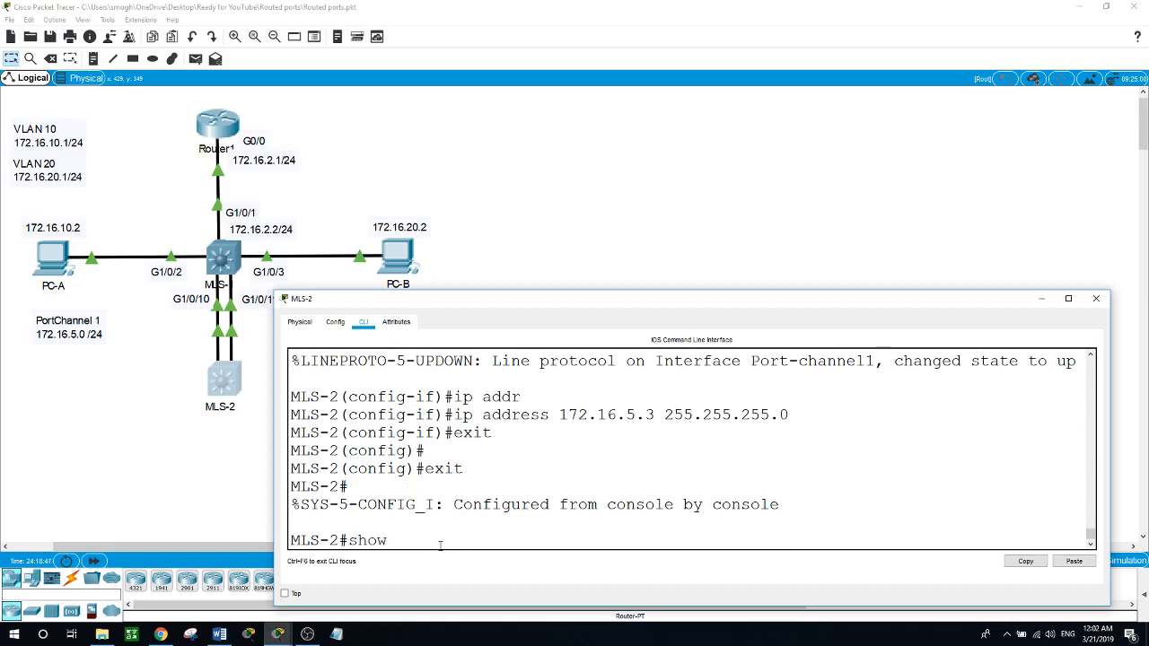
pyautogui.write(' ip route')
pyautogui.press('Return')
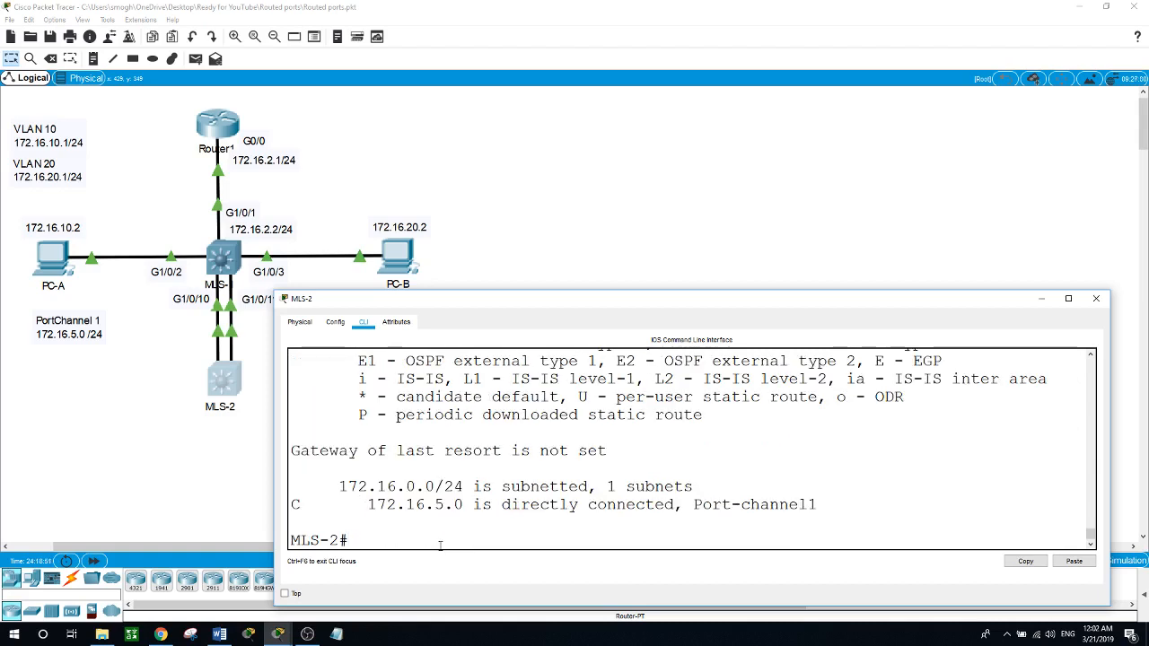
pyautogui.moveTo(368, 504); pyautogui.dragTo(463, 506)
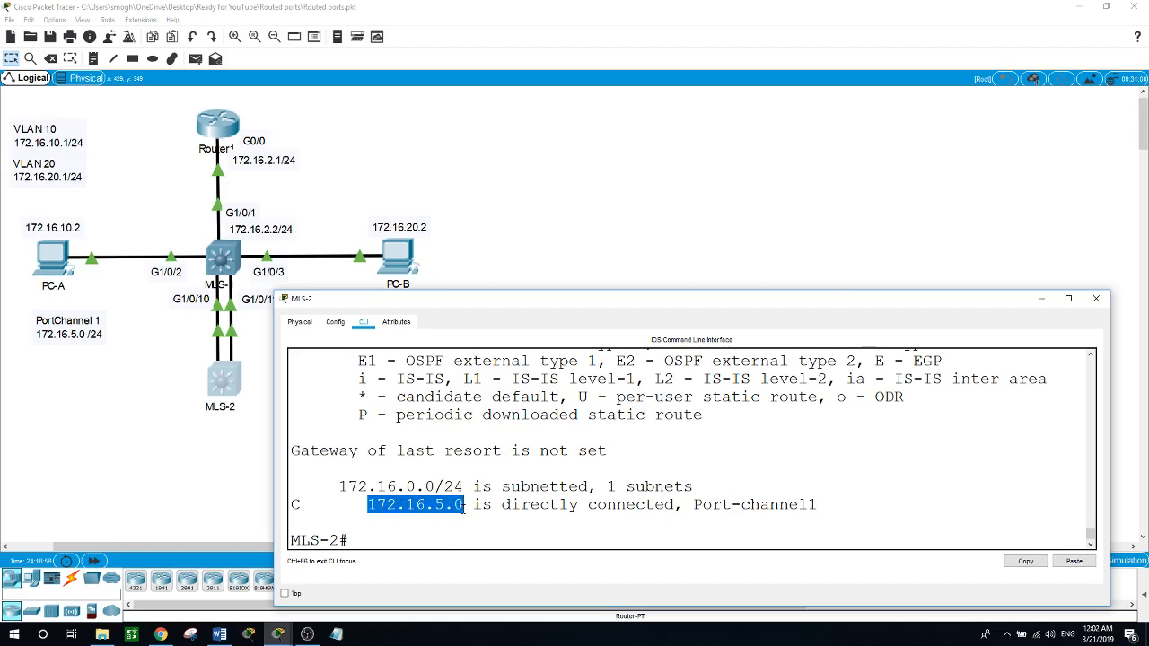
pyautogui.moveTo(694, 504); pyautogui.dragTo(816, 505)
# Step: Leave configuration mode on MLS-1 and display its routing table with show ip route, examining the port-channel entry
pyautogui.click(235, 260)
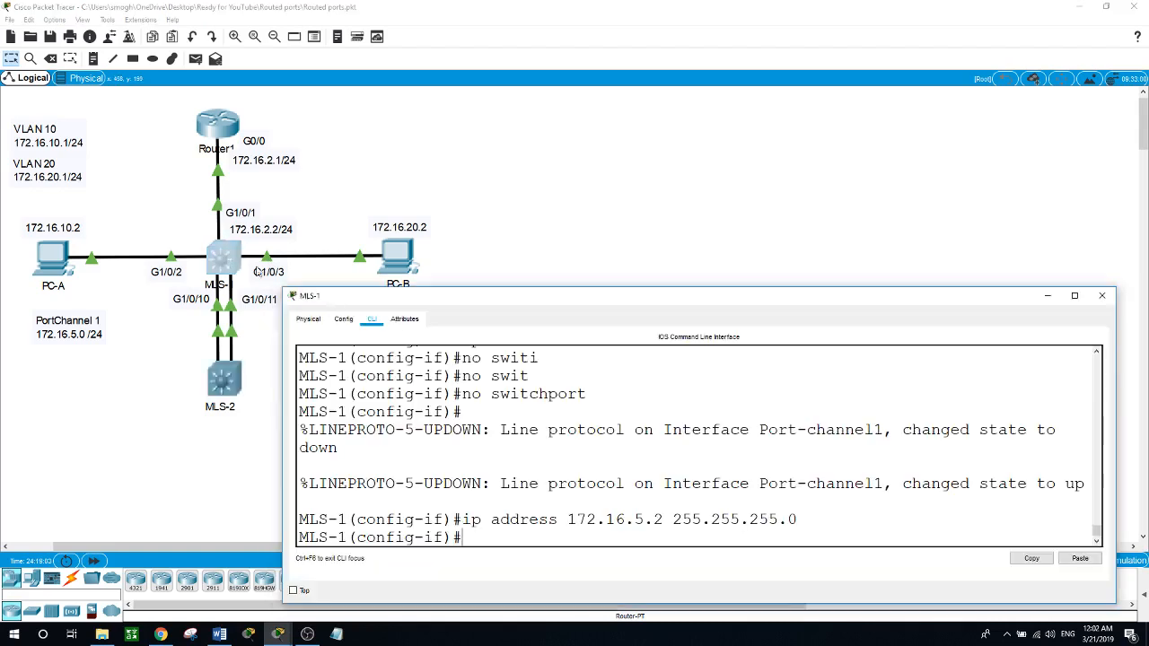
pyautogui.write('exit')
pyautogui.press('Return')
pyautogui.press('Return')
pyautogui.write('exit')
pyautogui.press('Return')
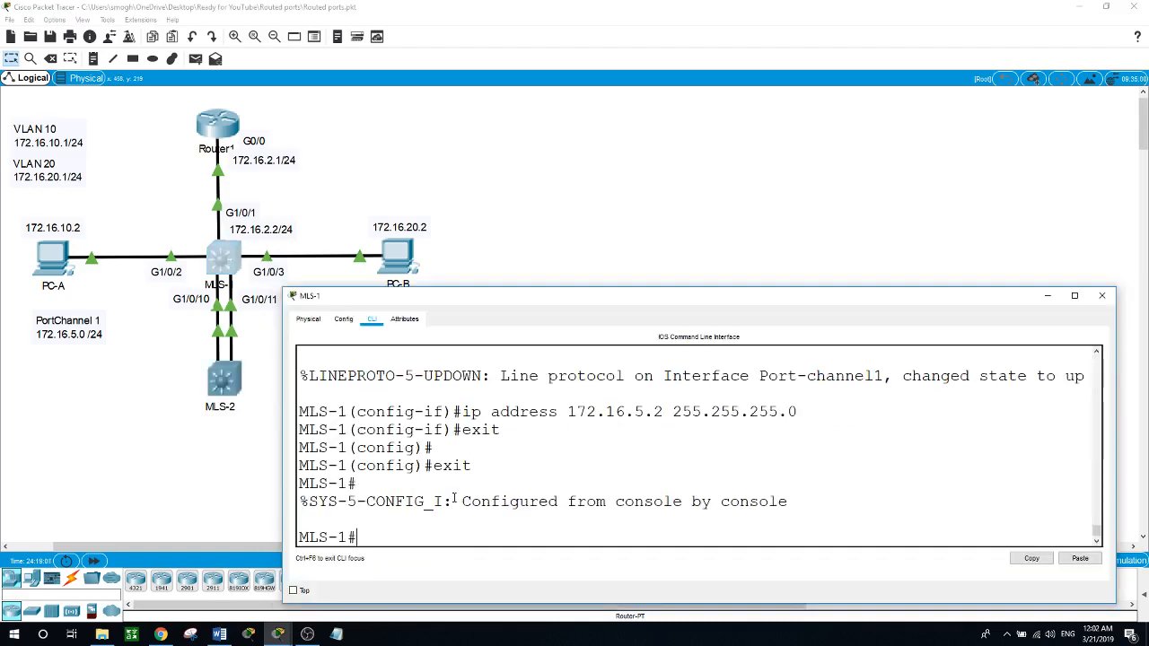
pyautogui.write('show ip route')
pyautogui.press('Return')
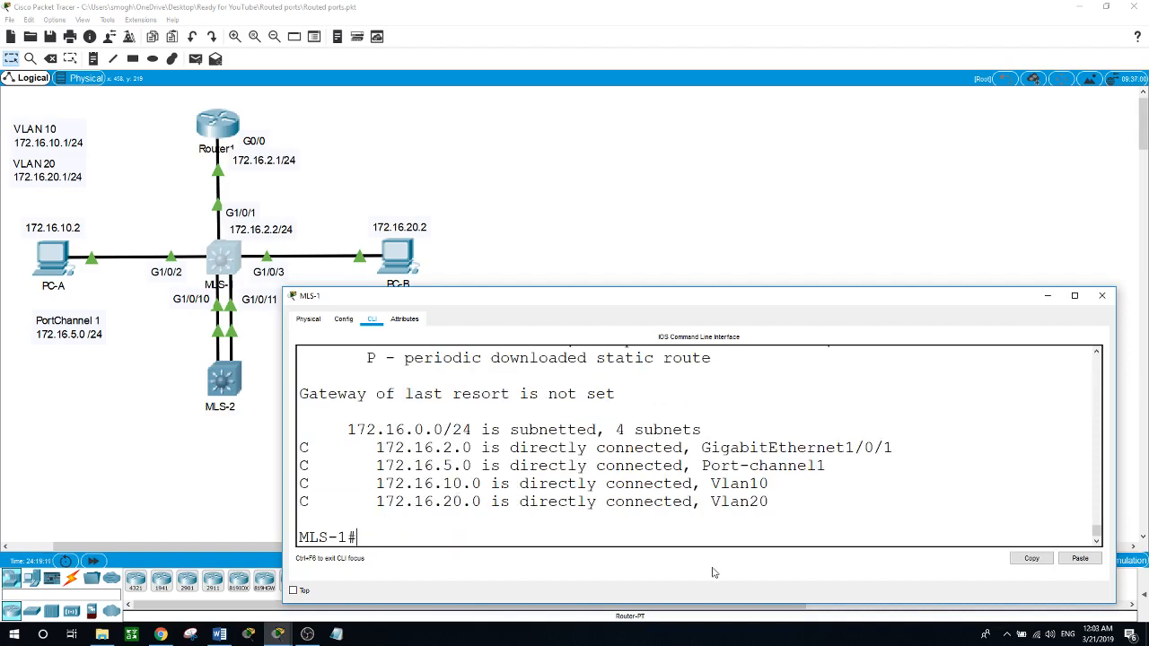
pyautogui.moveTo(375, 465); pyautogui.dragTo(778, 465)
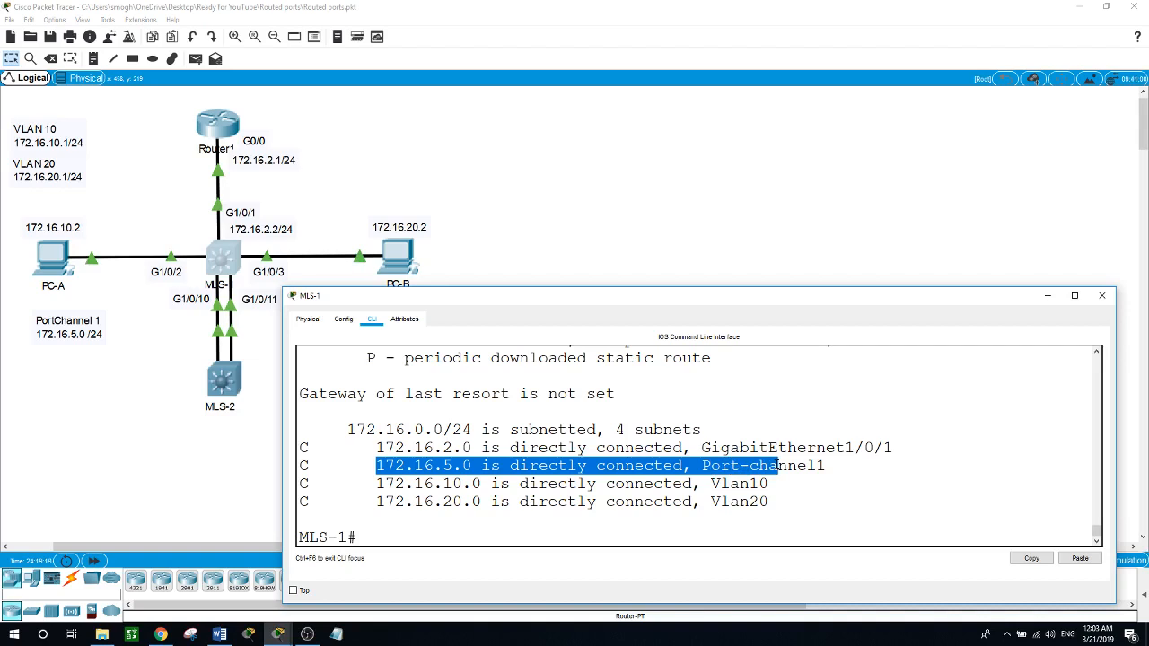
pyautogui.moveTo(778, 464); pyautogui.dragTo(826, 465)
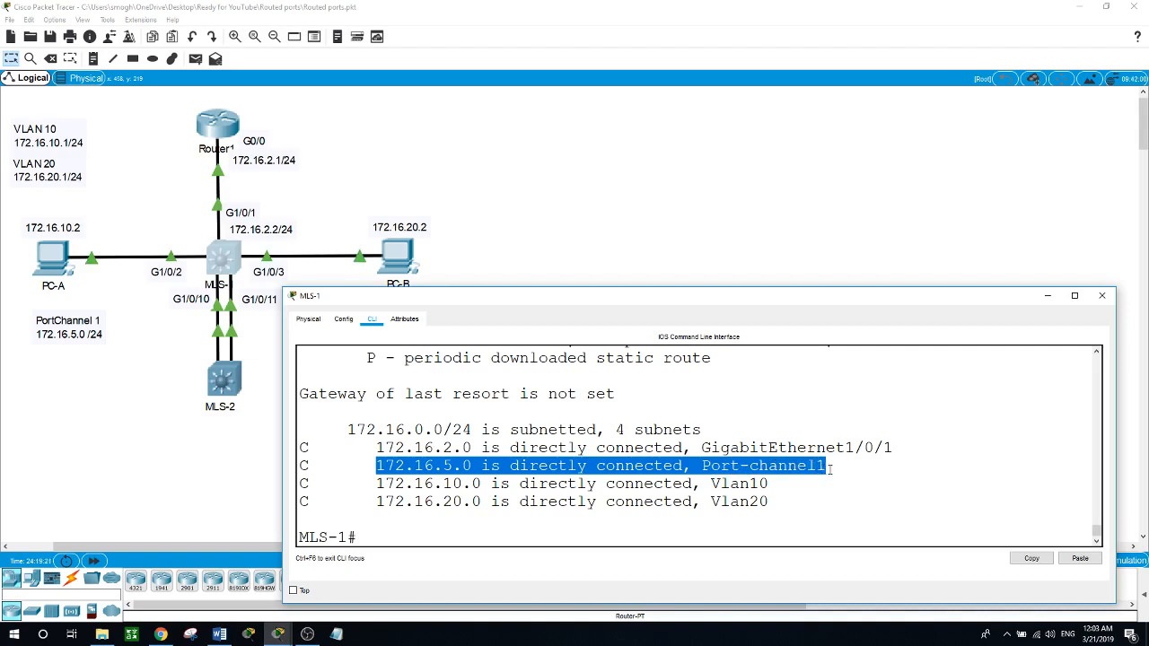
# Step: Display MLS-1's EtherChannel overview with show etherchannel summary
pyautogui.click(418, 541)
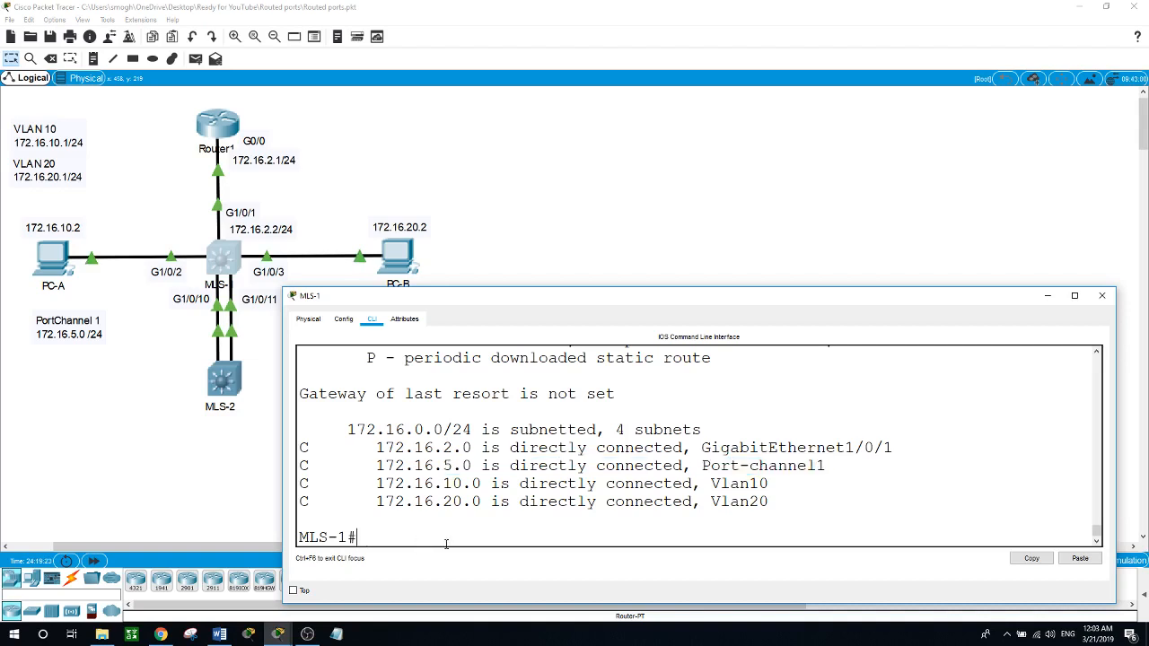
pyautogui.write('show eth')
pyautogui.press('Tab')
pyautogui.write('summ')
pyautogui.press('Tab')
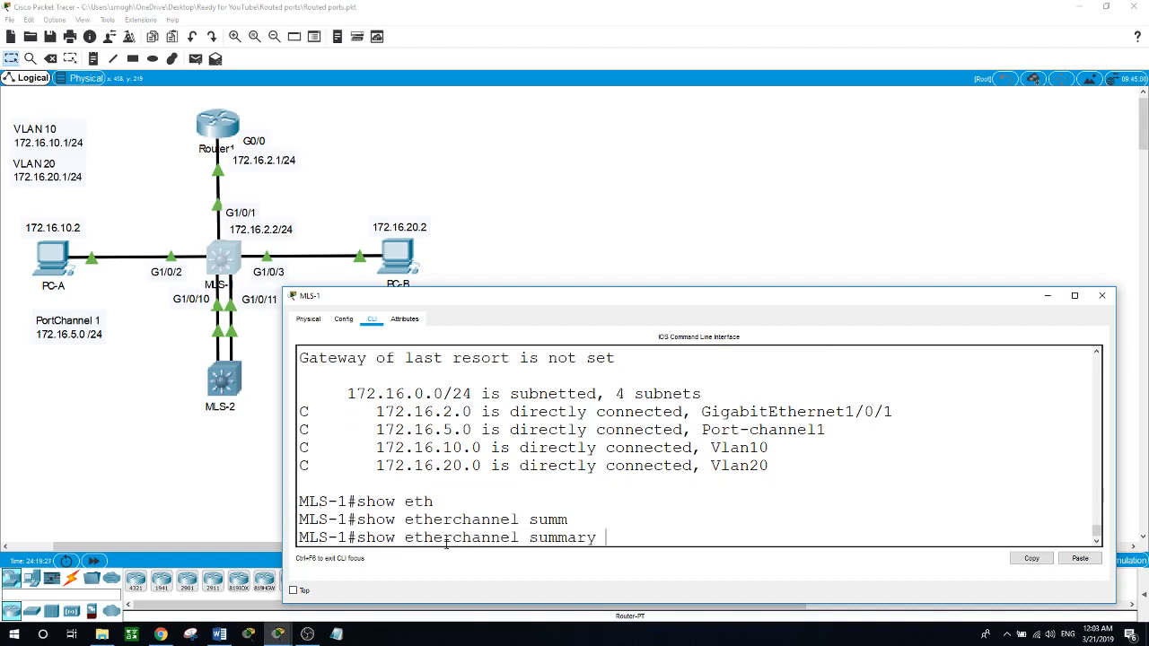
pyautogui.press('Return')
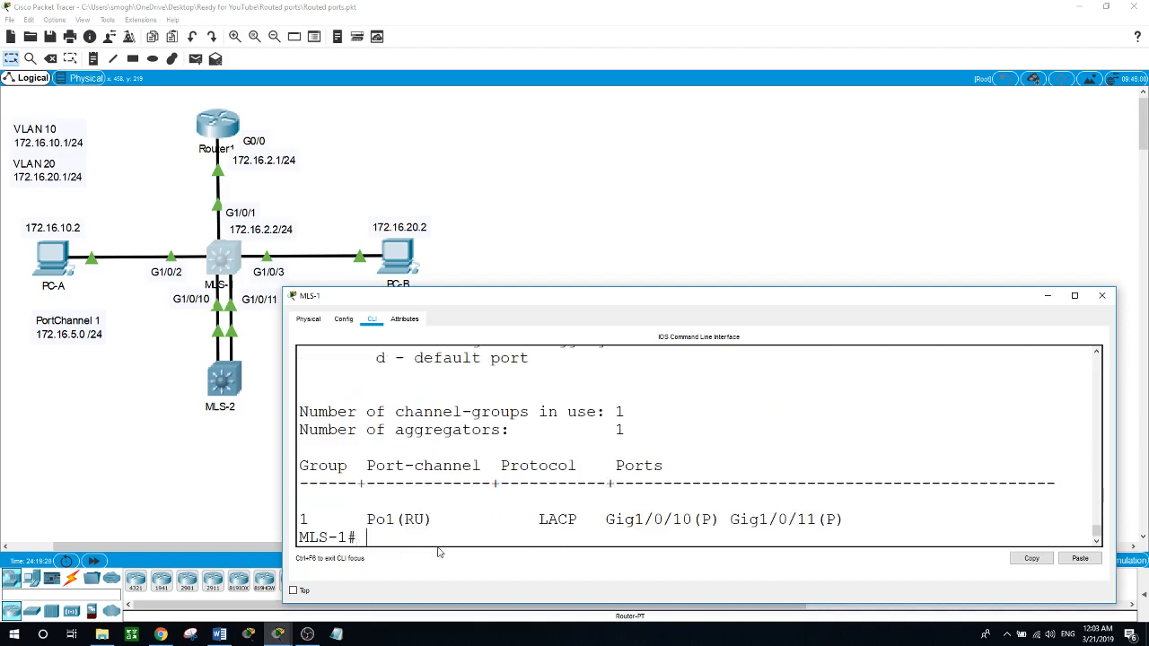
# Step: Enlarge the MLS-1 window and examine the EtherChannel summary's flag legend, port-channel status, protocol and member ports
pyautogui.scroll(1, 484, 506)
pyautogui.scroll(-1, 484, 506)
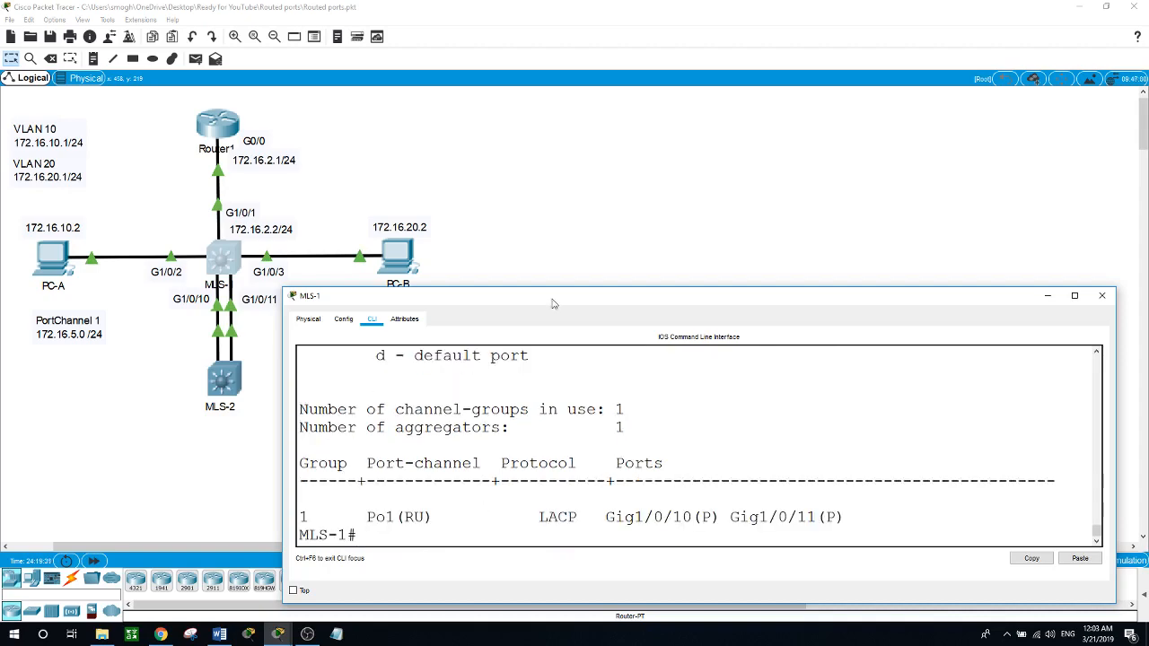
pyautogui.moveTo(554, 288); pyautogui.dragTo(563, 91)
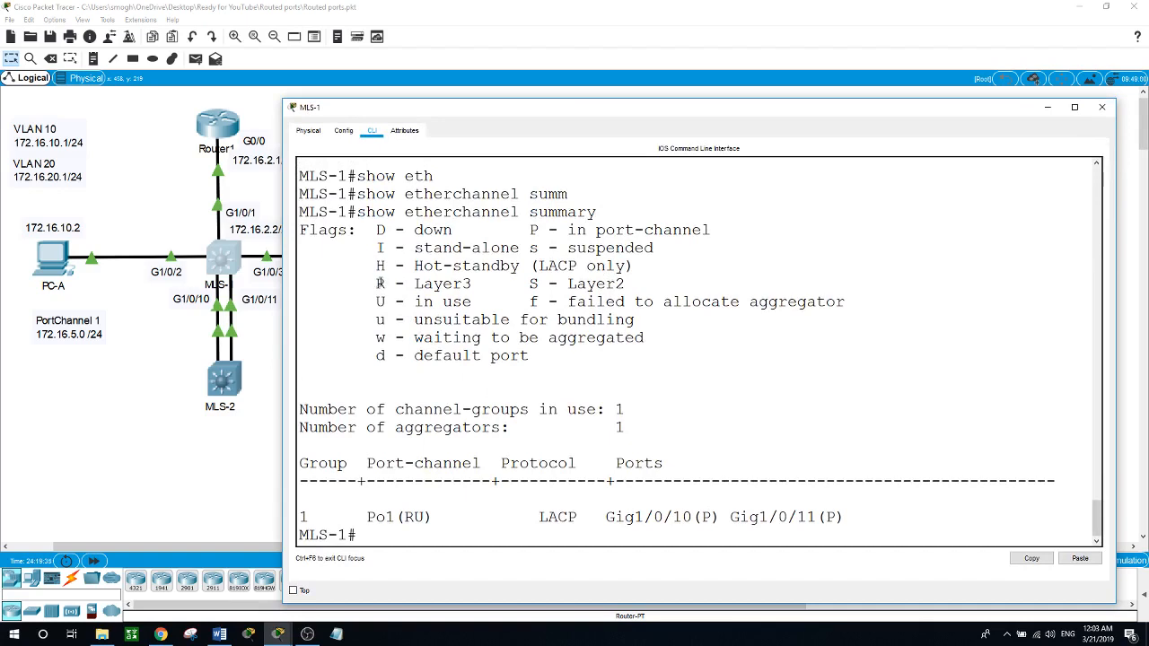
pyautogui.moveTo(376, 284); pyautogui.dragTo(471, 284)
pyautogui.moveTo(377, 302); pyautogui.dragTo(472, 301)
pyautogui.moveTo(355, 517); pyautogui.dragTo(429, 517)
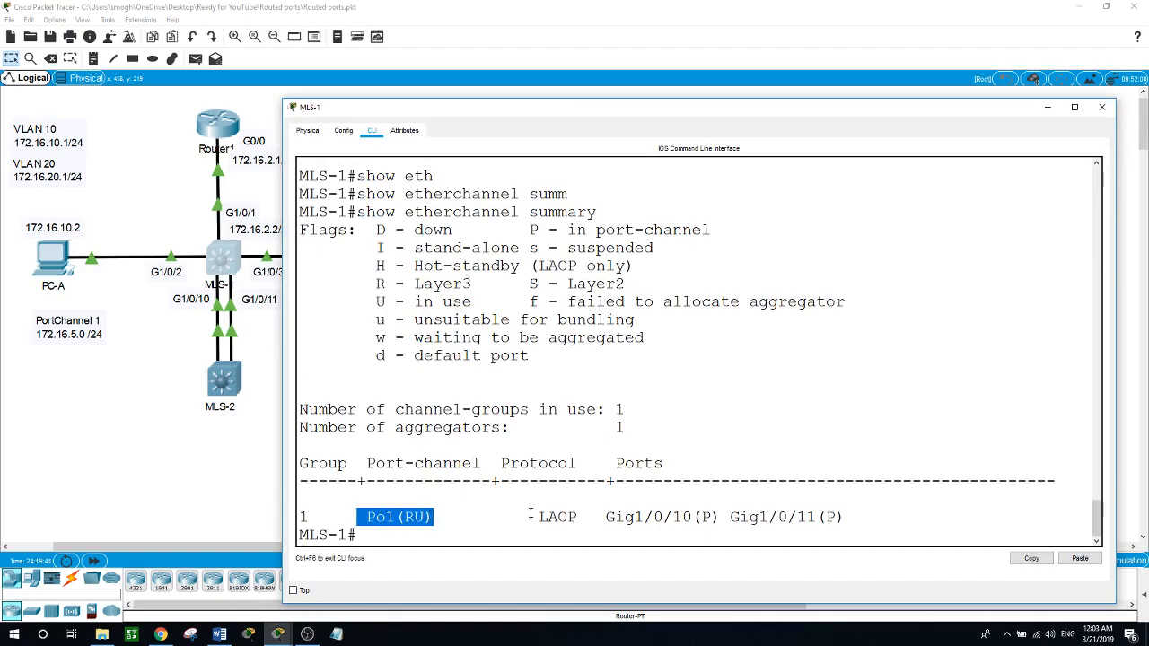
pyautogui.moveTo(528, 517); pyautogui.dragTo(568, 516)
pyautogui.moveTo(609, 510); pyautogui.dragTo(823, 510)
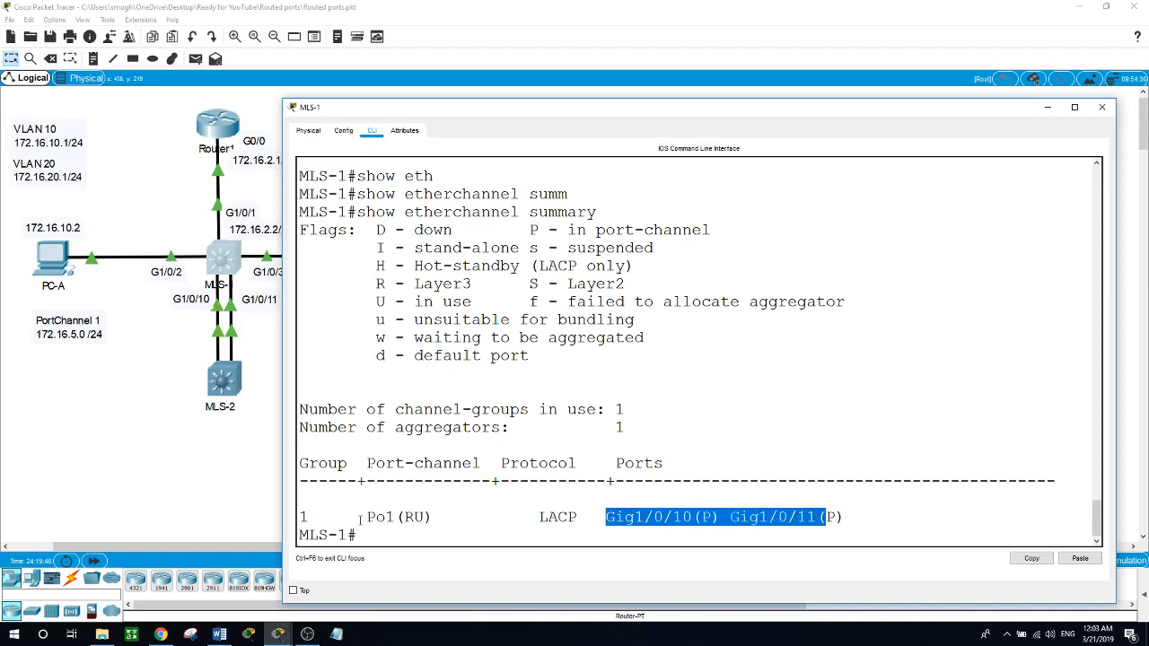
# Step: Display MLS-1's channel-group listing with show etherchannel and examine the group state and number of ports
pyautogui.click(411, 538)
pyautogui.write('show ether')
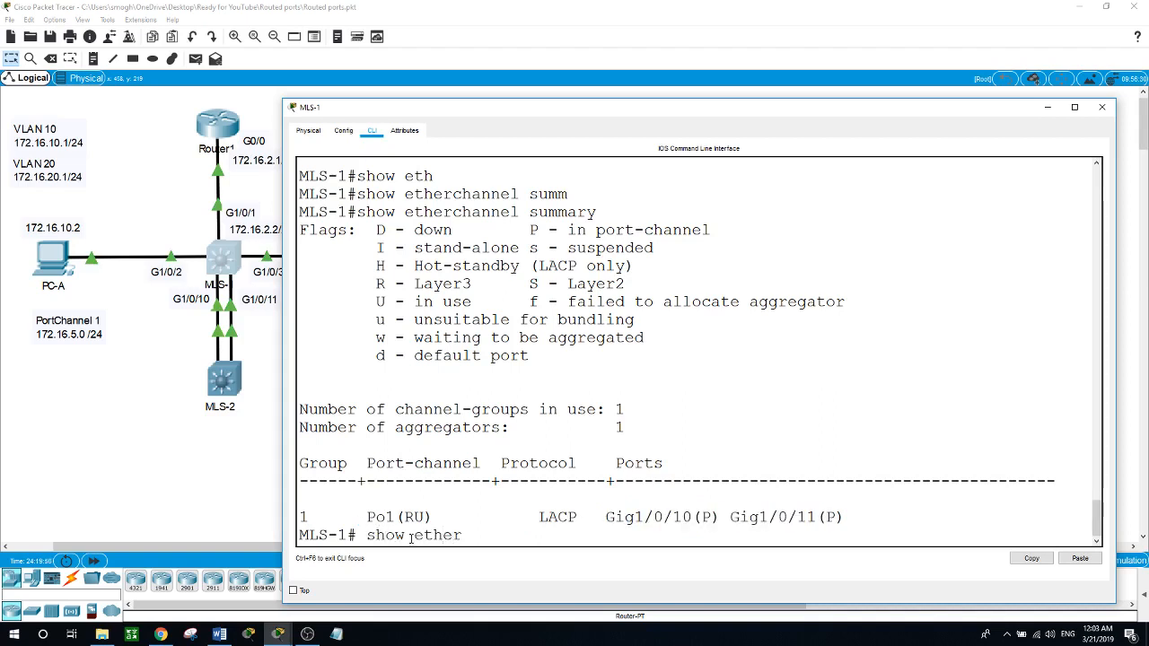
pyautogui.press('Tab')
pyautogui.press('Return')
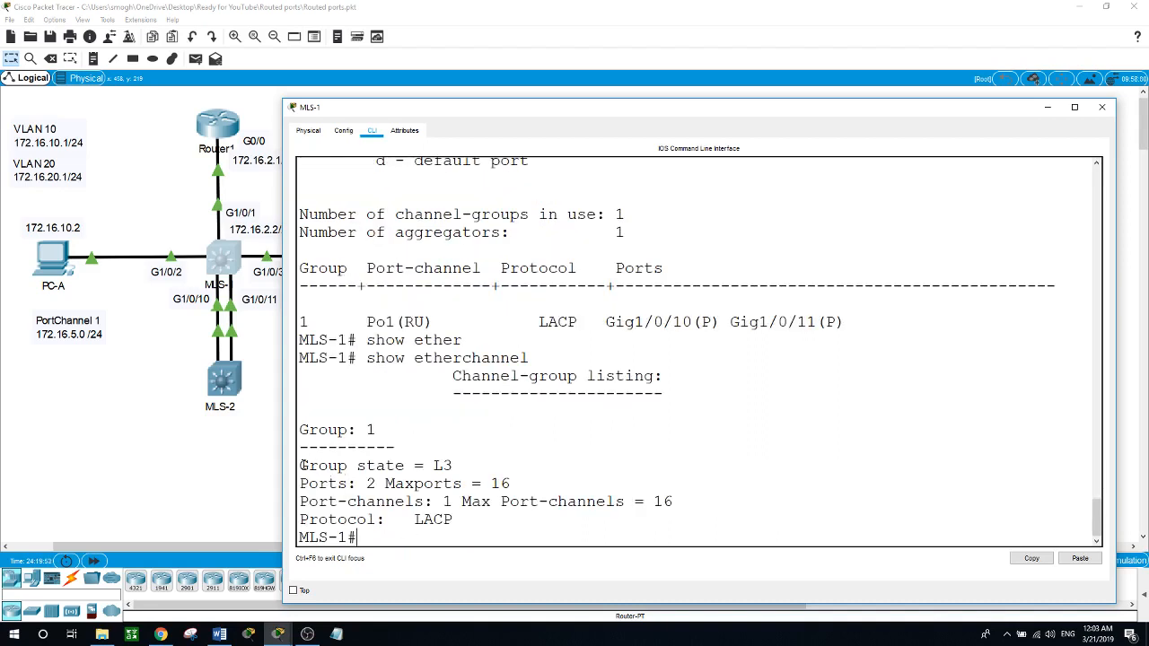
pyautogui.moveTo(300, 465); pyautogui.dragTo(456, 463)
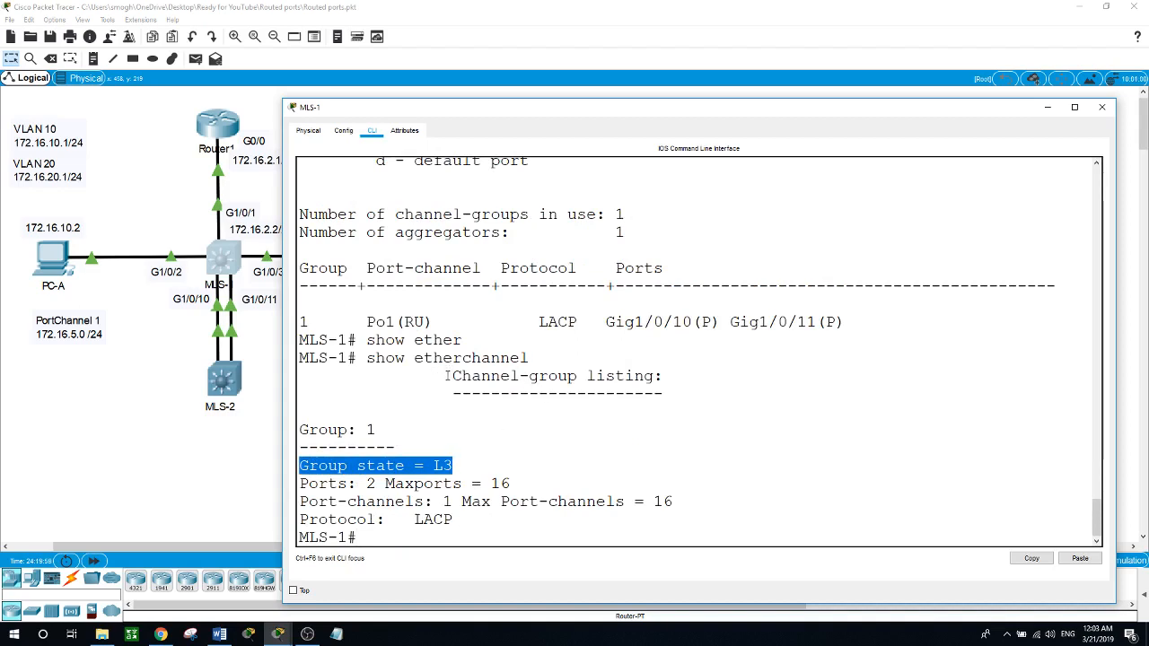
pyautogui.moveTo(445, 376); pyautogui.dragTo(596, 377)
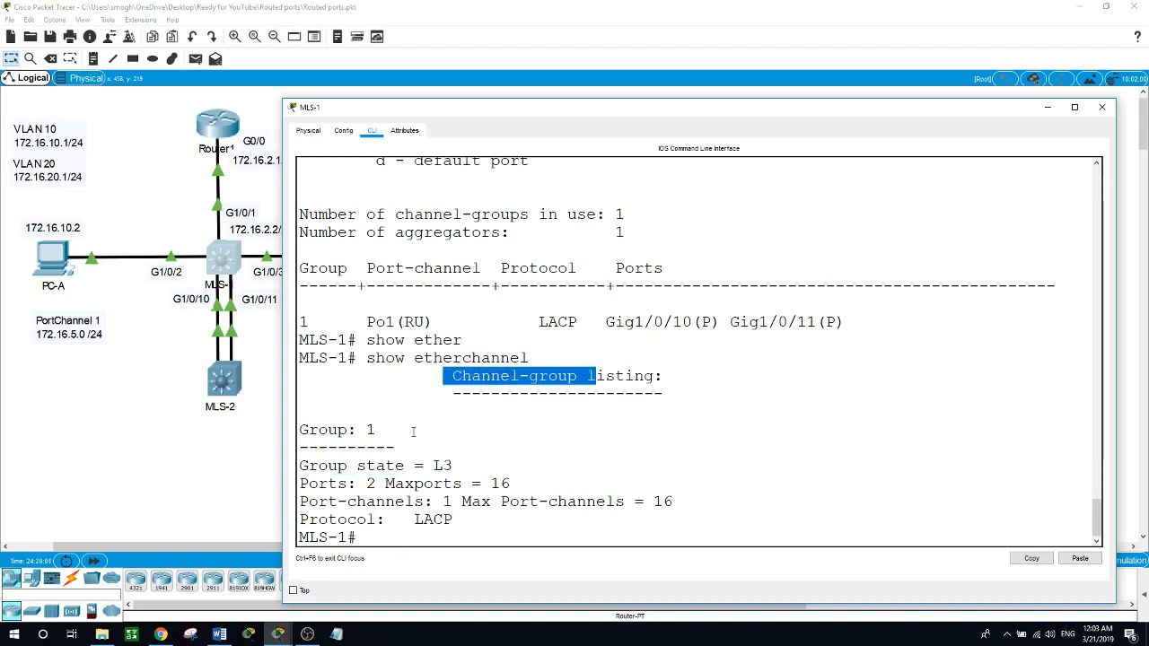
pyautogui.moveTo(434, 465); pyautogui.dragTo(446, 466)
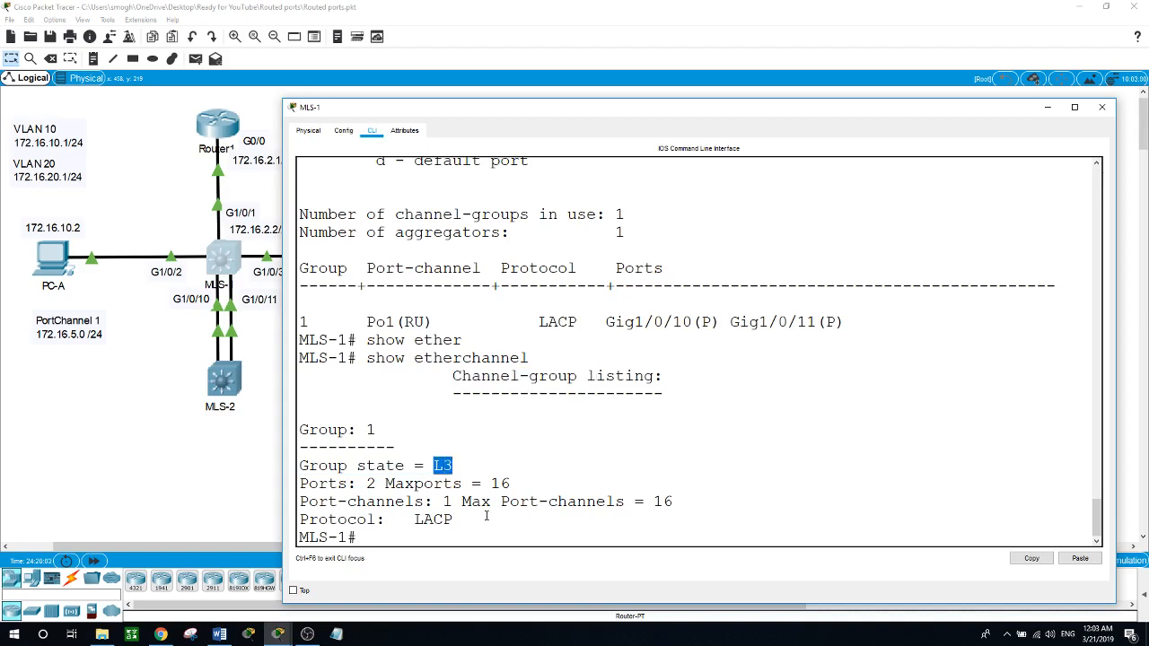
pyautogui.moveTo(308, 483); pyautogui.dragTo(377, 484)
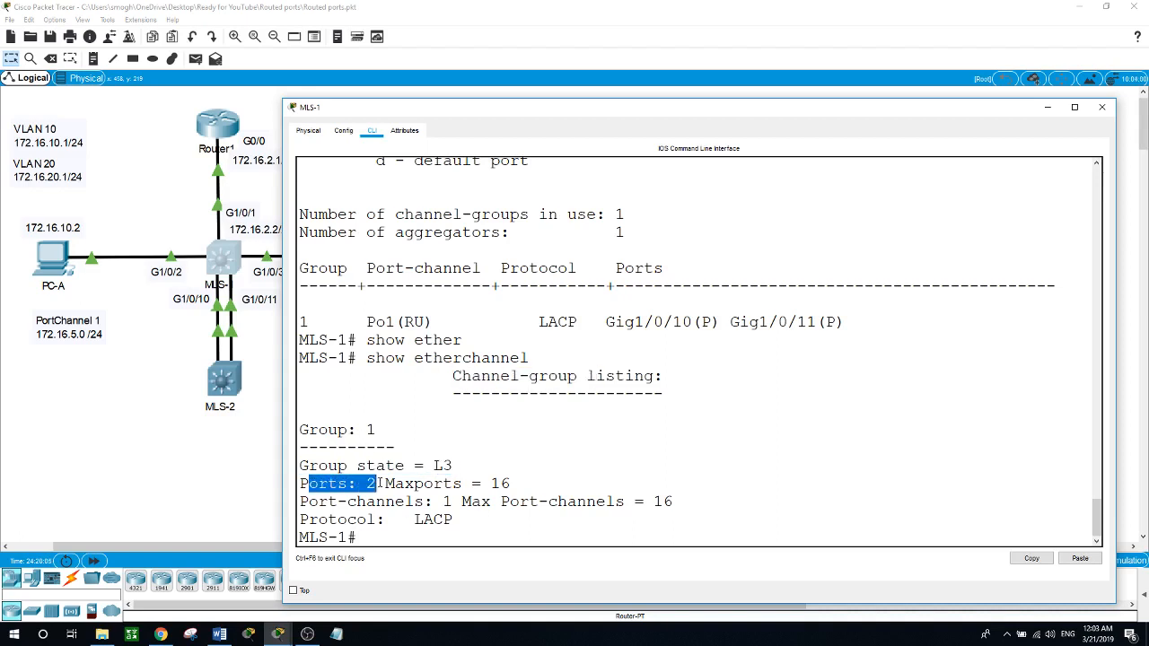
# Step: Examine the maximum number of ports in MLS-1's channel-group listing
pyautogui.click(489, 483)
pyautogui.doubleClick(498, 483)
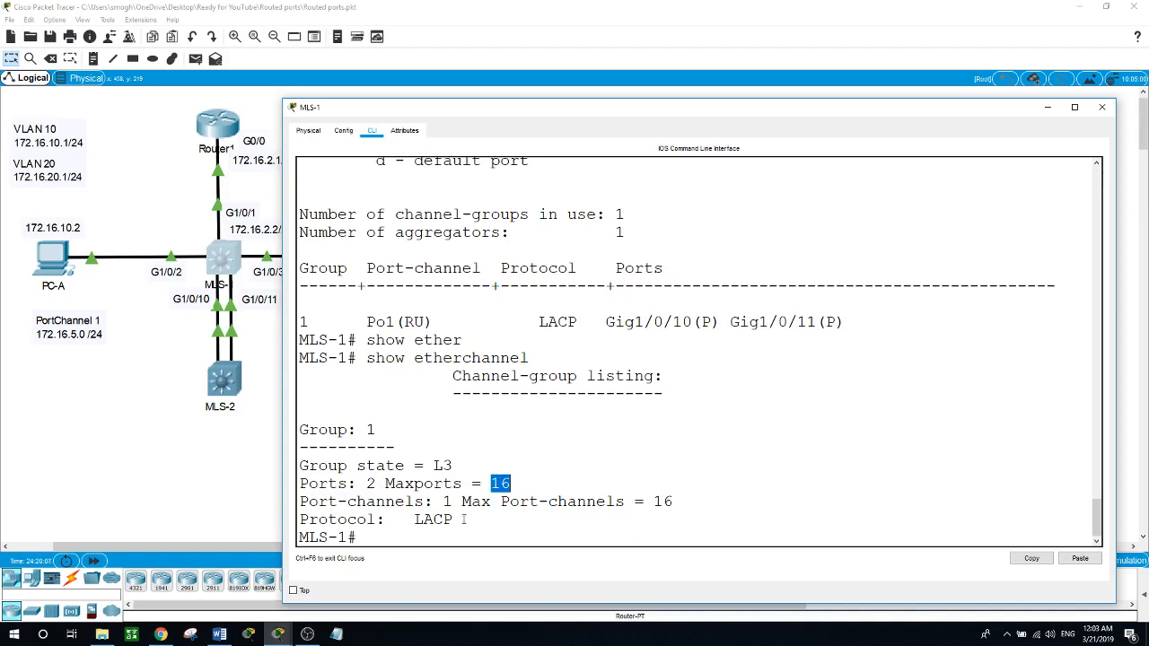
pyautogui.click(446, 531)
# Step: Display MLS-1's detailed port-channel information with show etherchannel port-channel
pyautogui.write('show eith')
pyautogui.press('Tab')
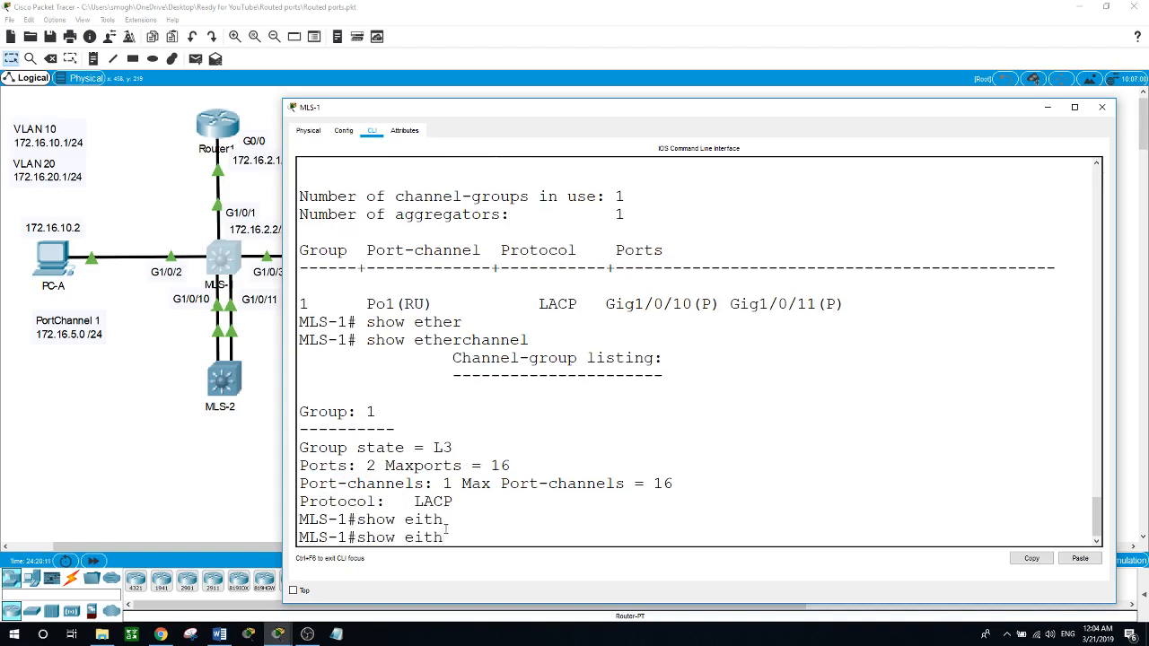
pyautogui.press('BackSpace')
pyautogui.press('BackSpace')
pyautogui.press('BackSpace')
pyautogui.write('th')
pyautogui.press('Tab')
pyautogui.write('o')
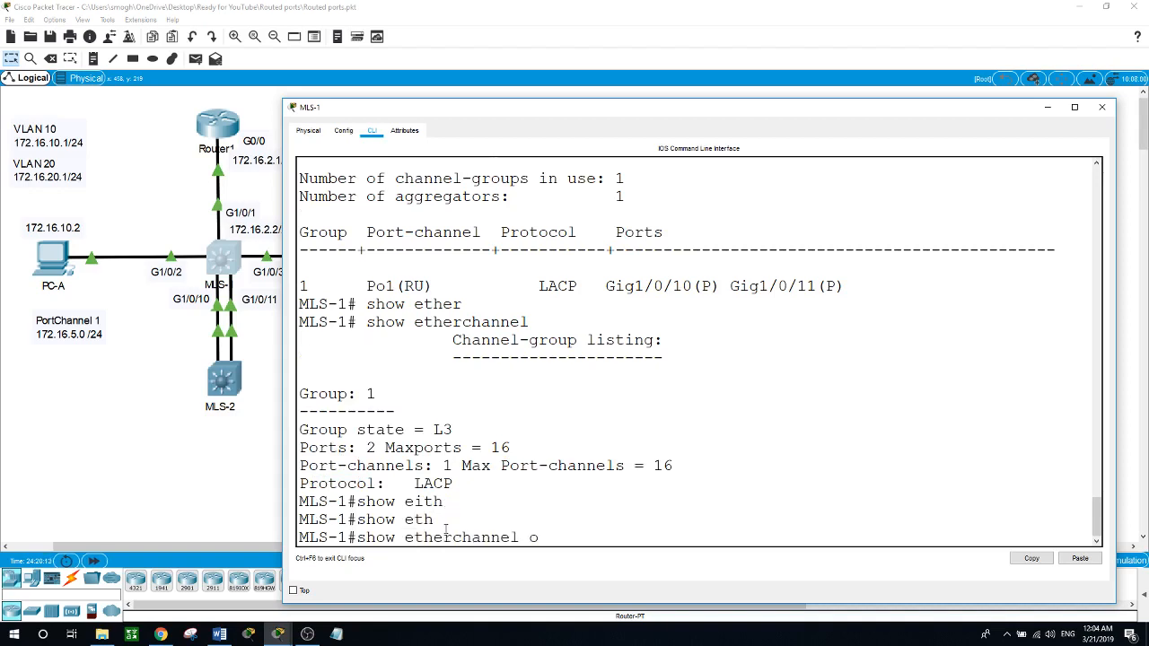
pyautogui.press('BackSpace')
pyautogui.write('o')
pyautogui.press('BackSpace')
pyautogui.write('po')
pyautogui.press('Tab')
pyautogui.press('Return')
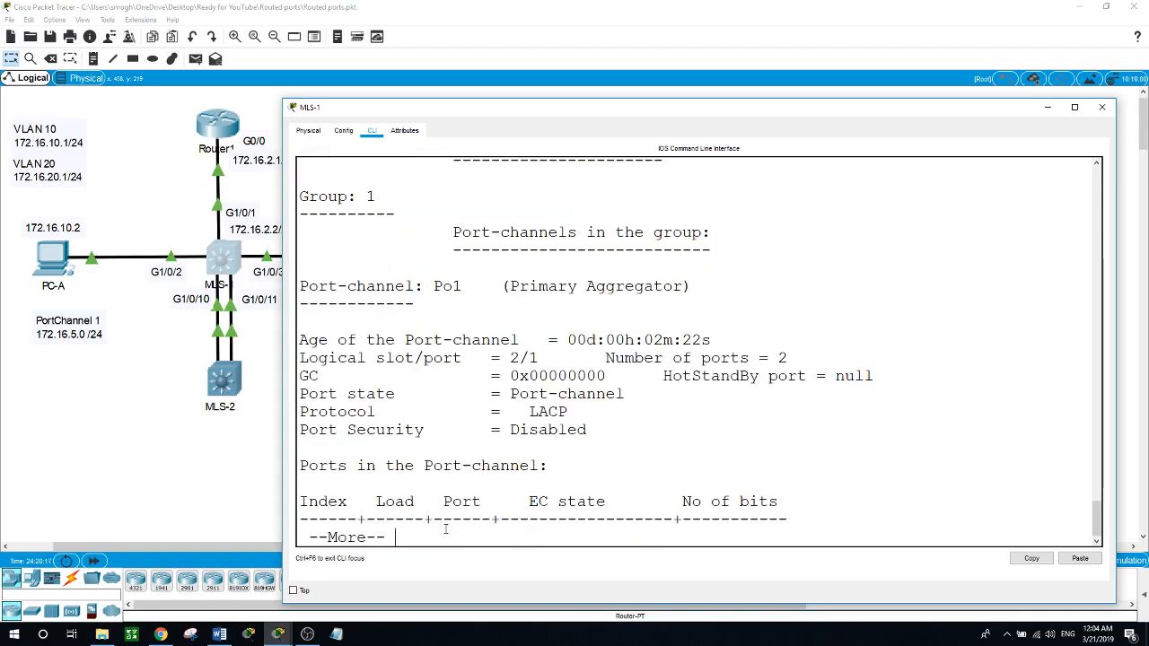
# Step: Page to the end of the port-channel details and examine the EC state of both member ports
pyautogui.press('space')
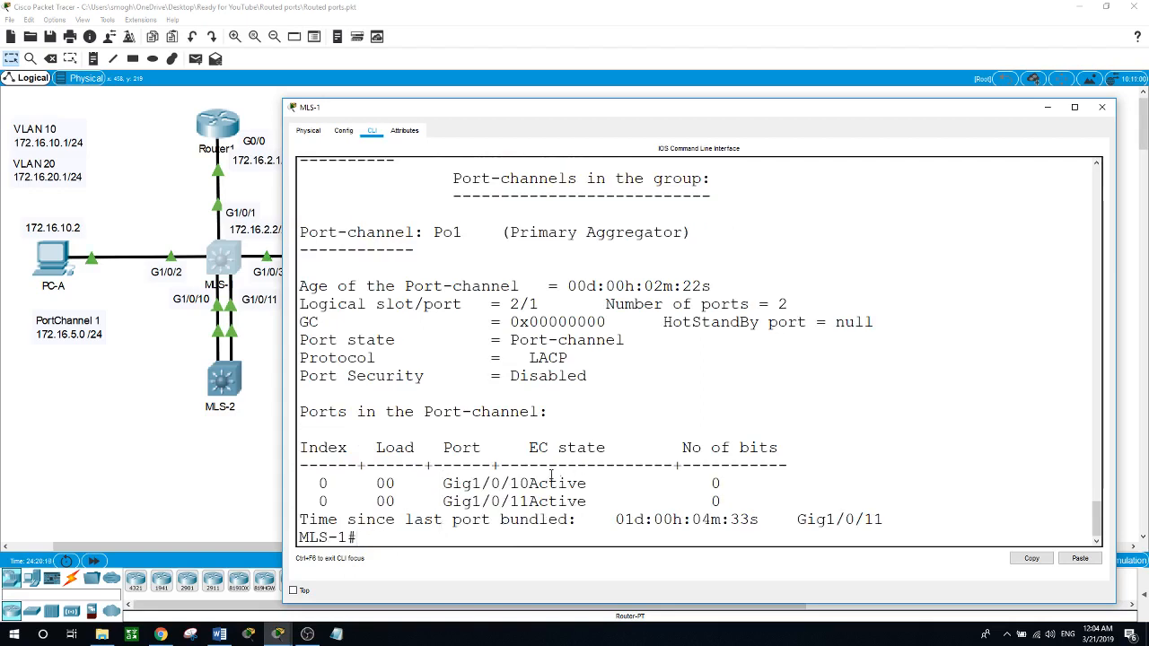
pyautogui.moveTo(528, 483); pyautogui.dragTo(597, 503)
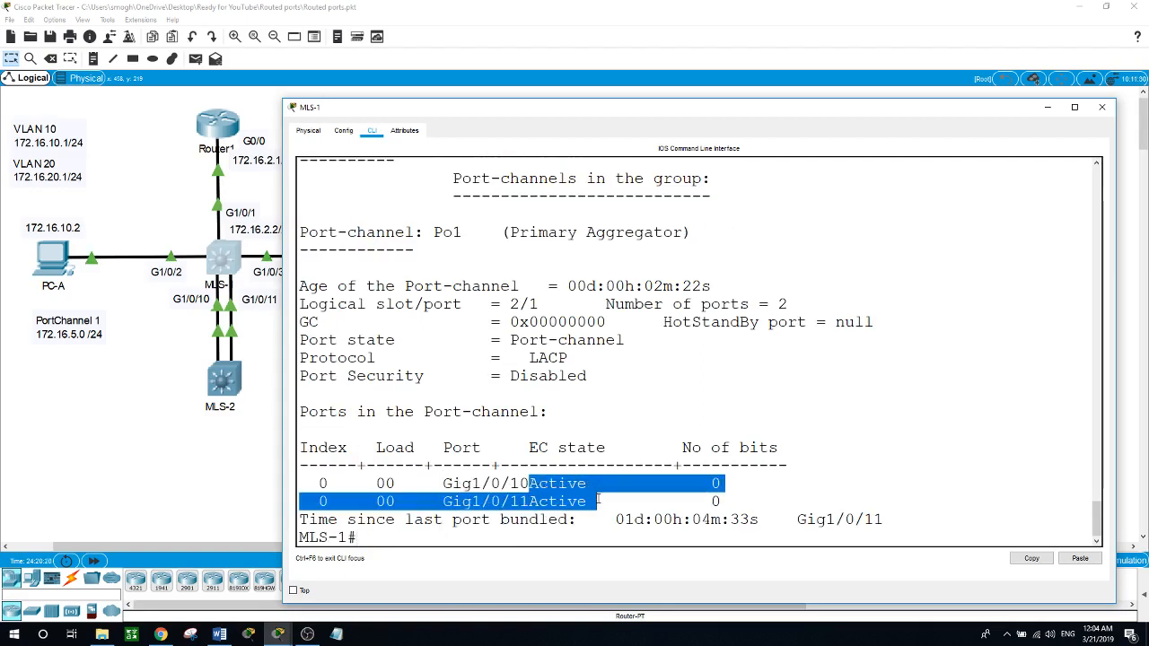
pyautogui.click(434, 540)
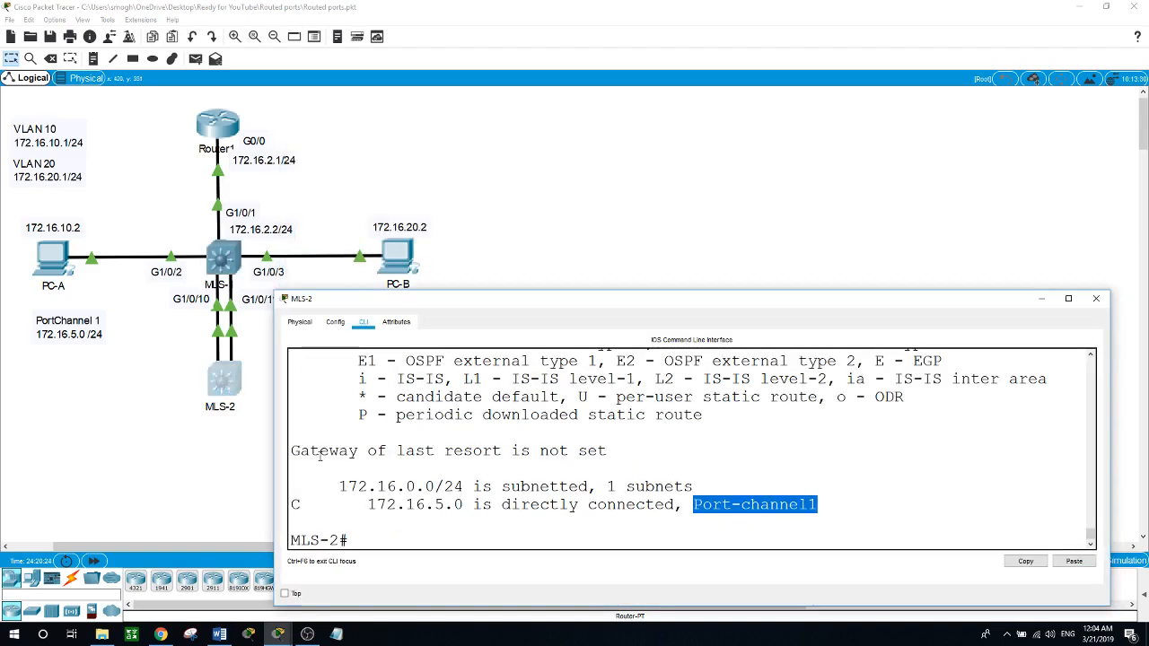
# Step: Switch to MLS-2's command line and ping Router1's interface at 172.16.2.1
pyautogui.click(443, 542)
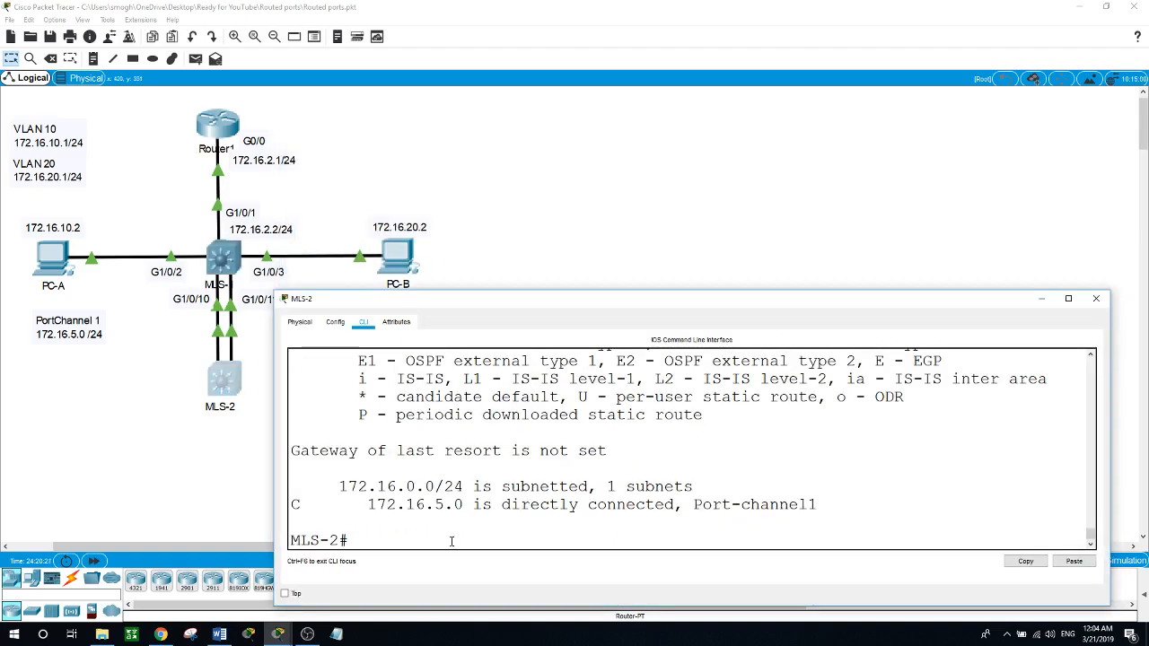
pyautogui.write('ping 172.16.2.1')
pyautogui.press('Return')
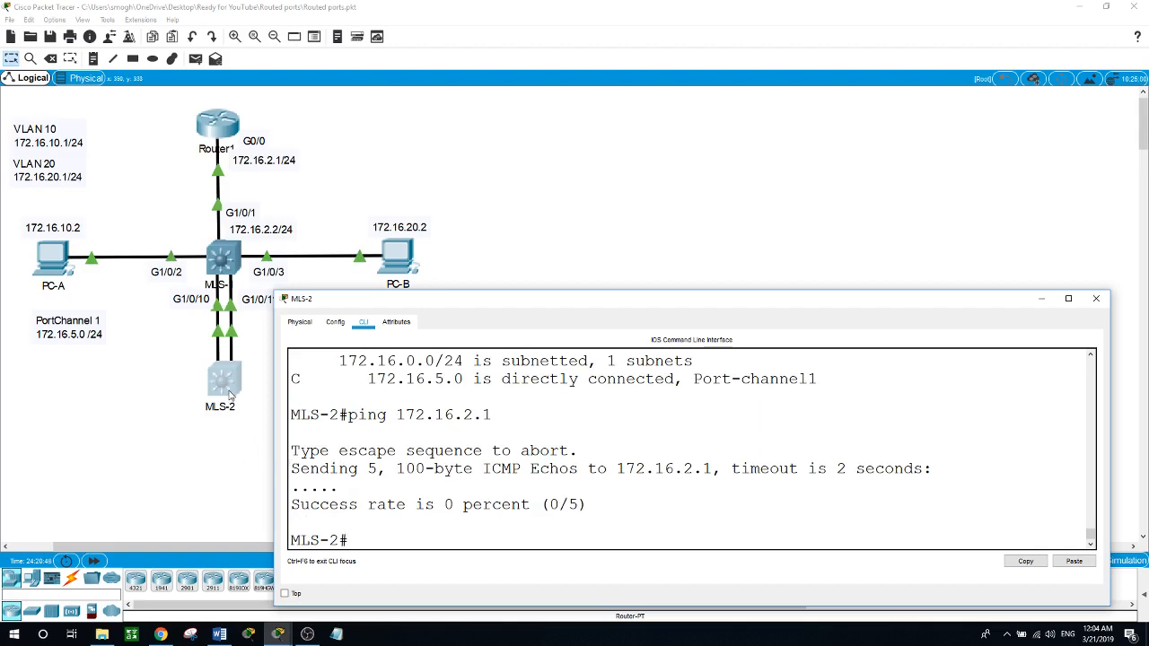
# Step: Return to MLS-1's command line, display its routing table with show ip route and examine the 172.16.5.0 entry
pyautogui.click(226, 444)
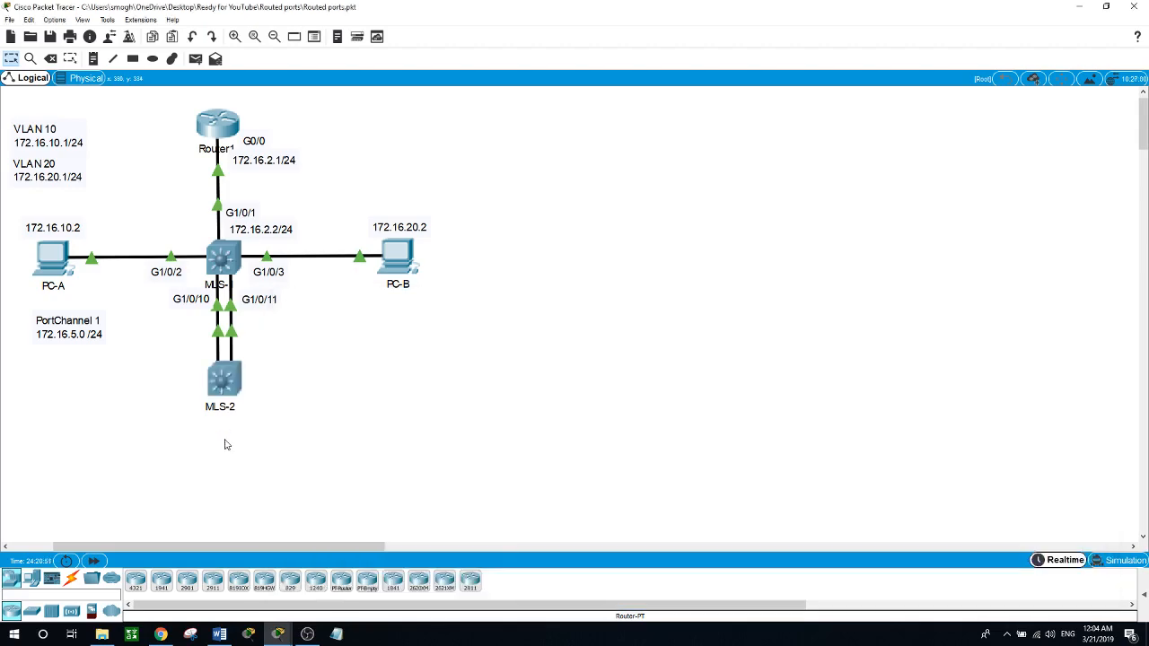
pyautogui.click(227, 123)
pyautogui.click(233, 263)
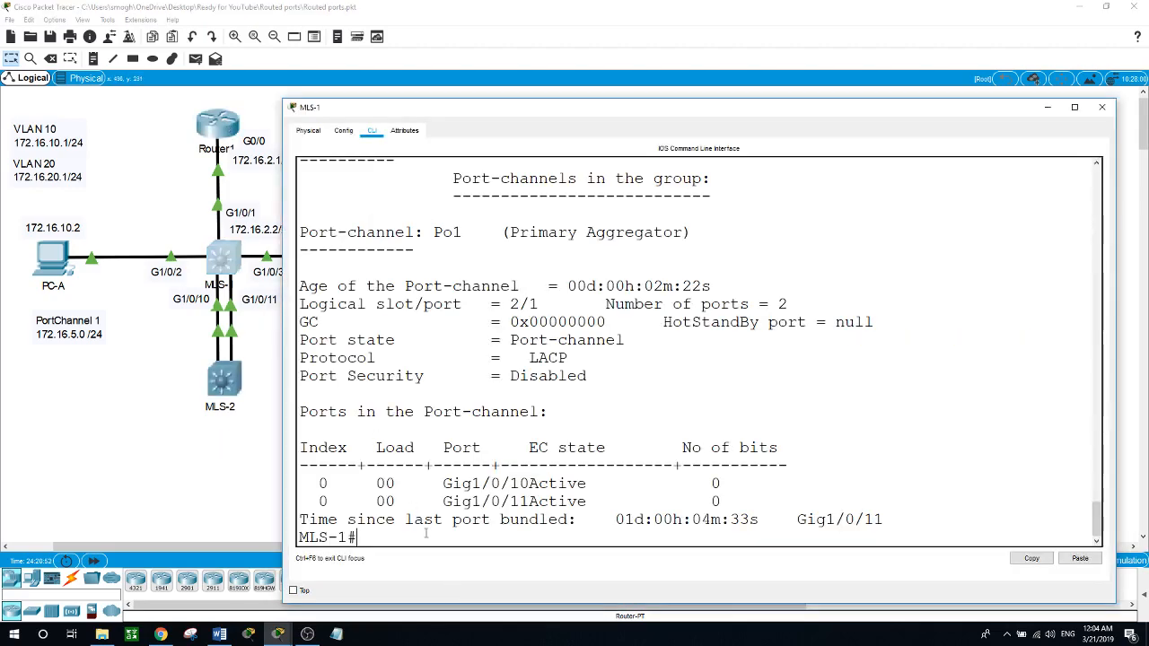
pyautogui.write('show ip route')
pyautogui.press('Return')
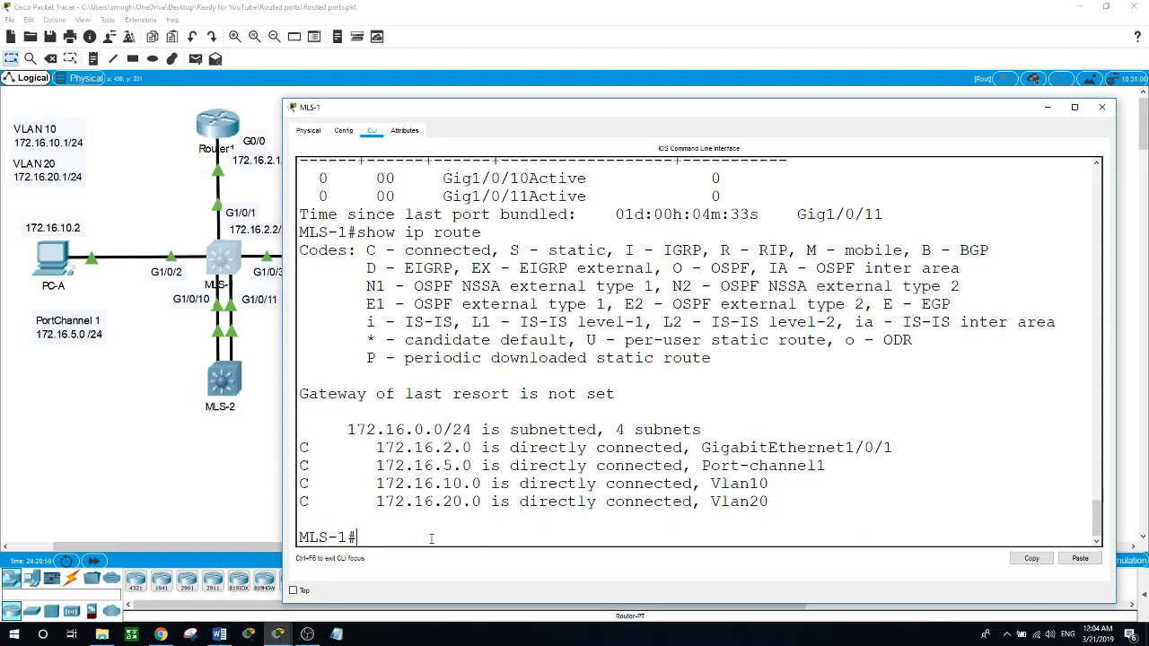
pyautogui.moveTo(366, 466); pyautogui.dragTo(463, 467)
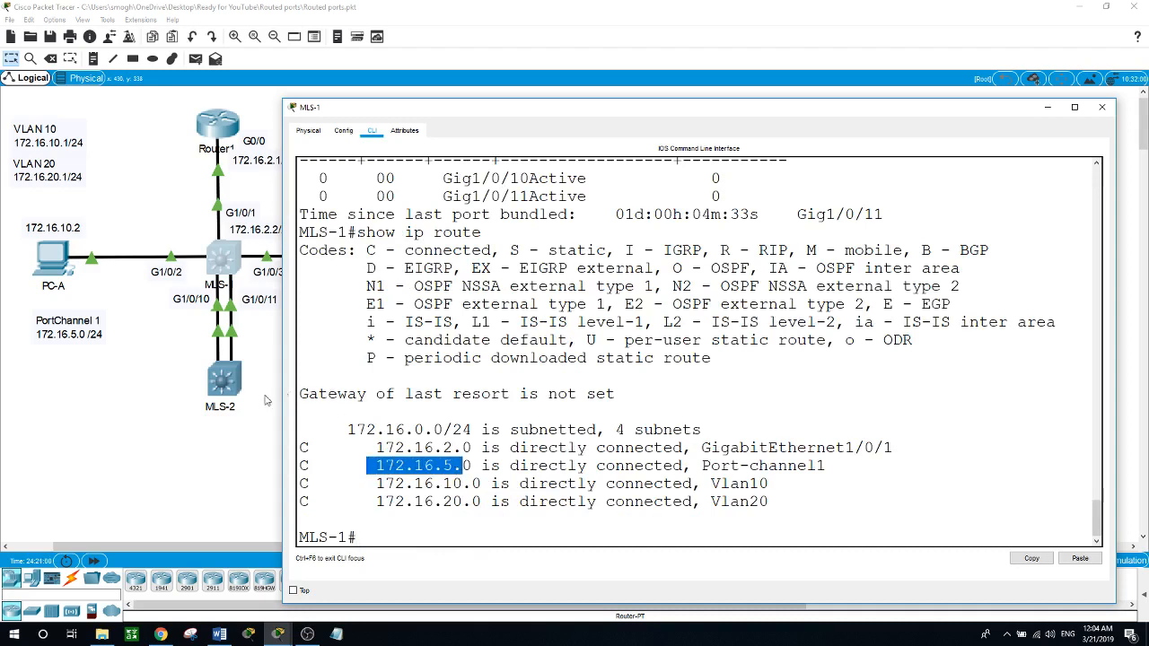
# Step: Display MLS-2's routing table with show ip route and examine its port-channel network entry
pyautogui.click(230, 387)
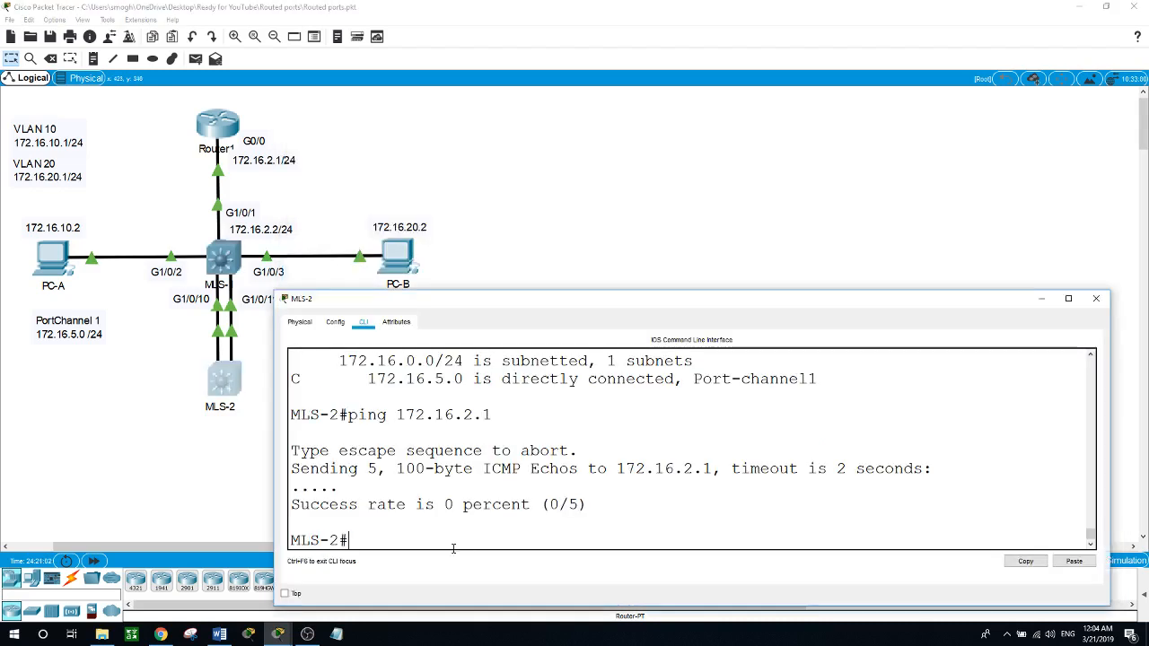
pyautogui.write('show')
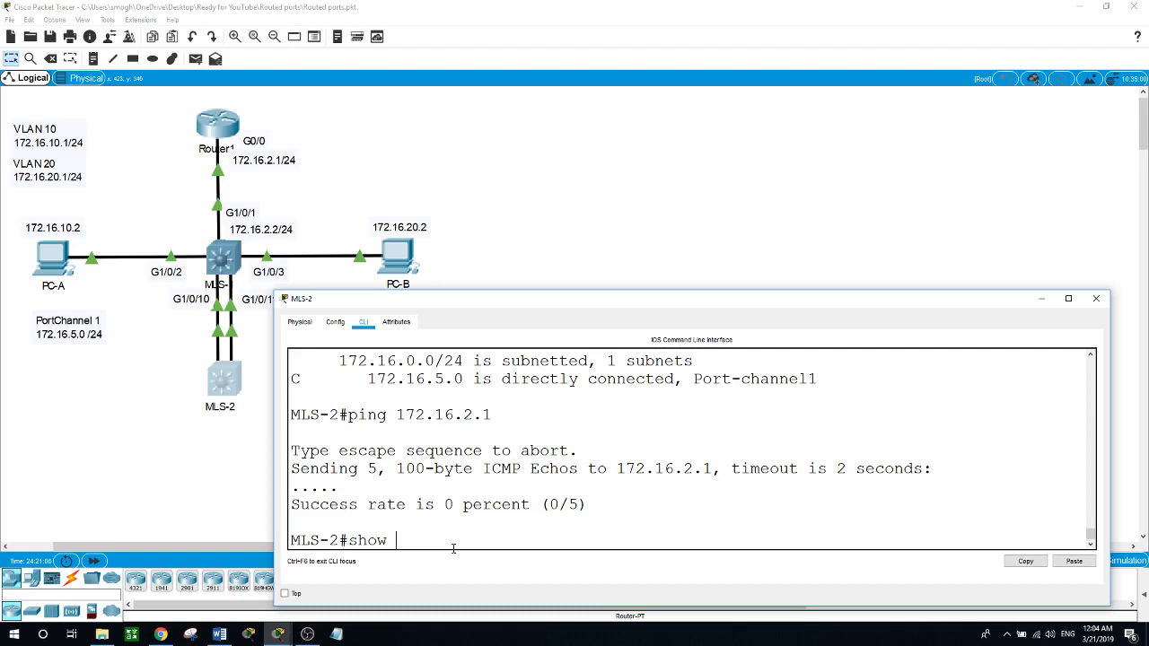
pyautogui.write(' ip route')
pyautogui.press('Return')
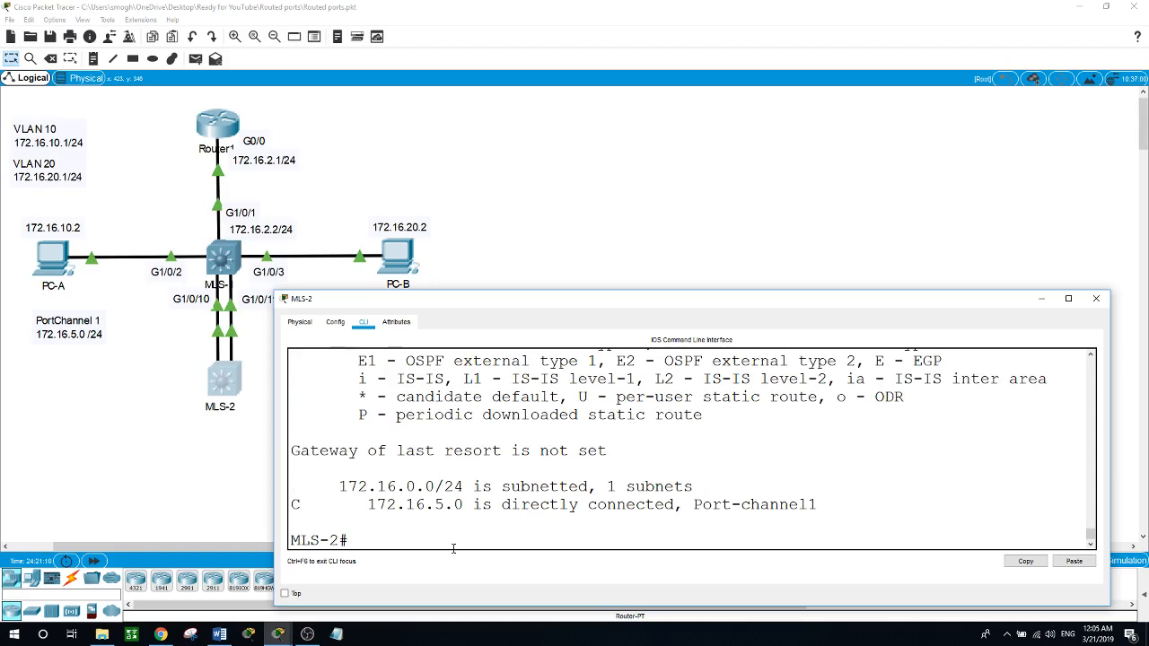
pyautogui.moveTo(367, 505); pyautogui.dragTo(463, 505)
pyautogui.click(407, 539)
# Step: Enter global configuration mode on MLS-2 and start OSPF process 1
pyautogui.write('conf t')
pyautogui.press('Return')
pyautogui.write('rout')
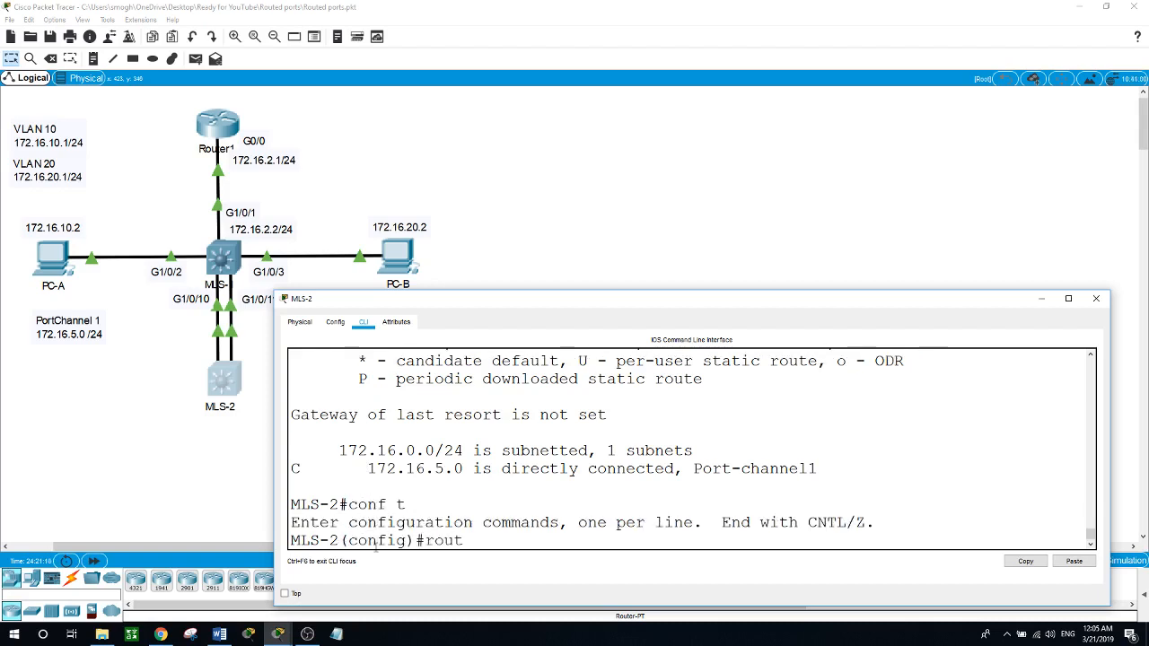
pyautogui.write('er ospf 1')
pyautogui.press('Return')
# Step: Advertise network 172.16.5.0 with wildcard 0.0.0.255 in area 0 on MLS-2 and leave configuration mode
pyautogui.write('network ')
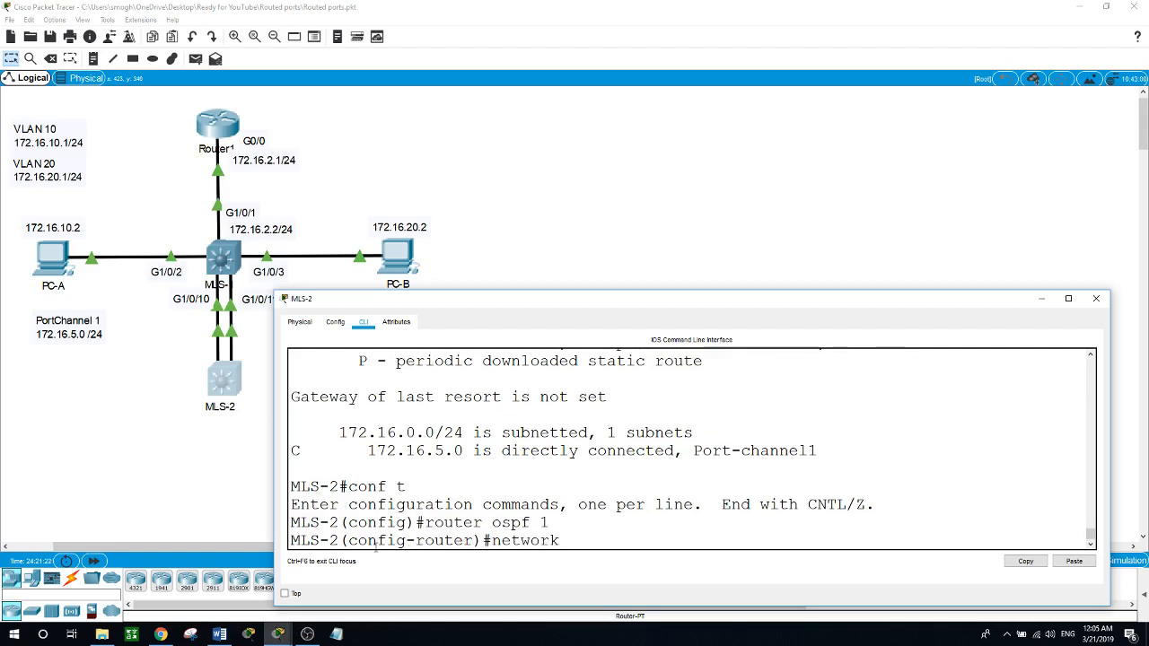
pyautogui.write('172.16.5.0 0.0.0.255 area ')
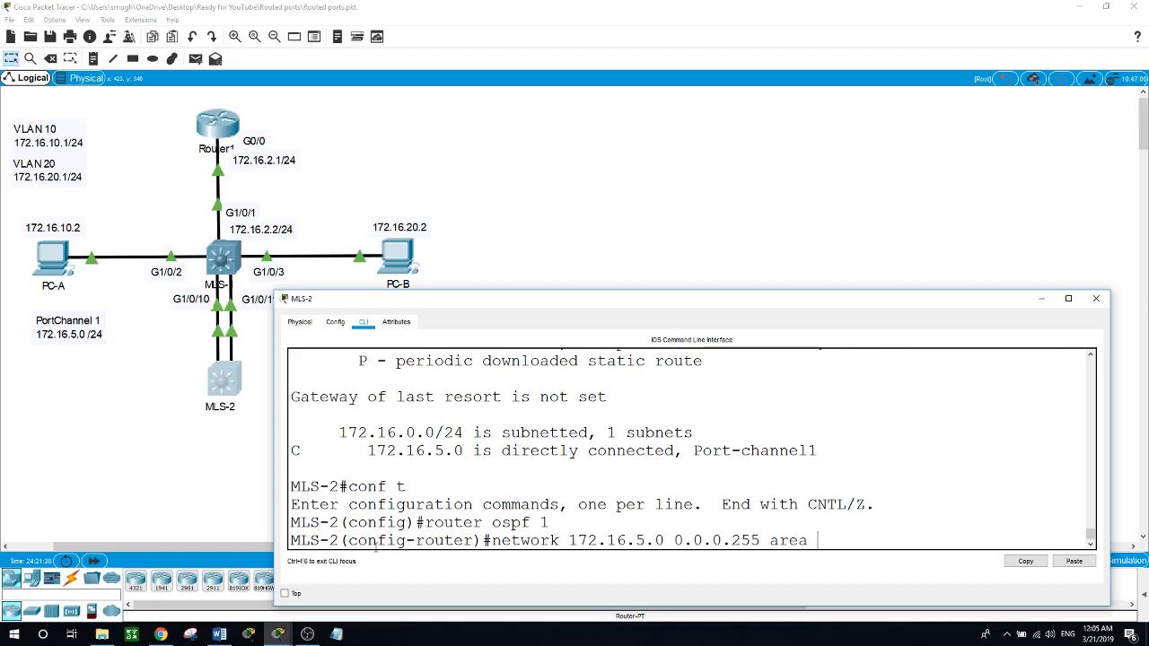
pyautogui.write('0')
pyautogui.press('Return')
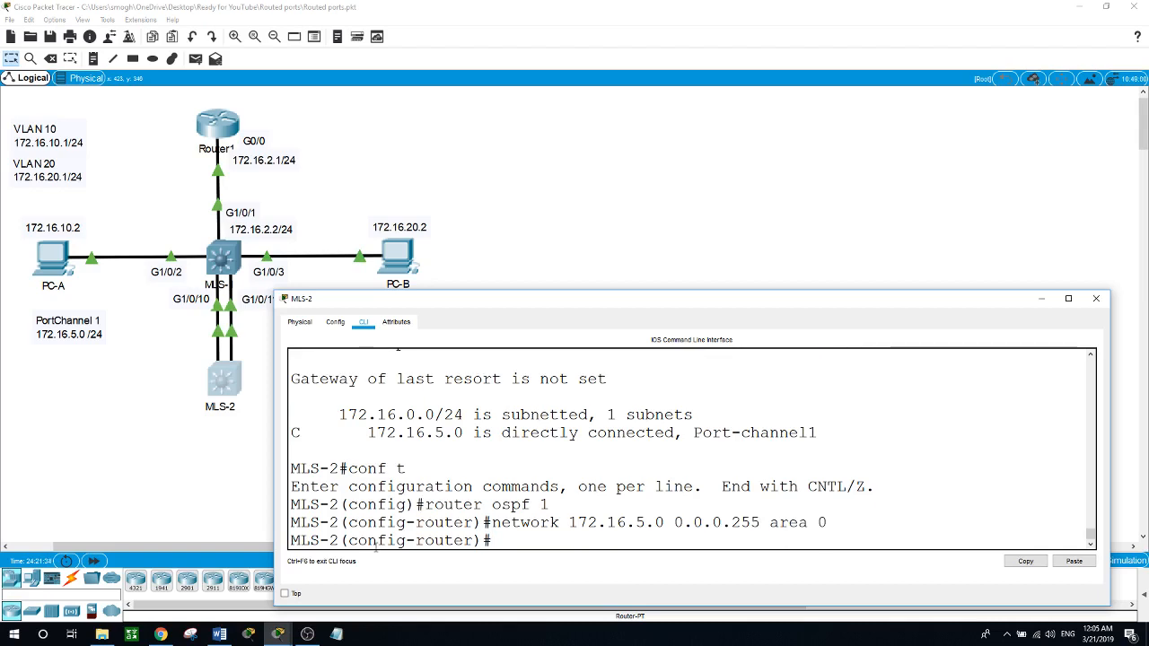
pyautogui.write('end')
pyautogui.press('Return')
# Step: Ping 172.16.2.1 from MLS-2 again with OSPF configured
pyautogui.write('ping ')
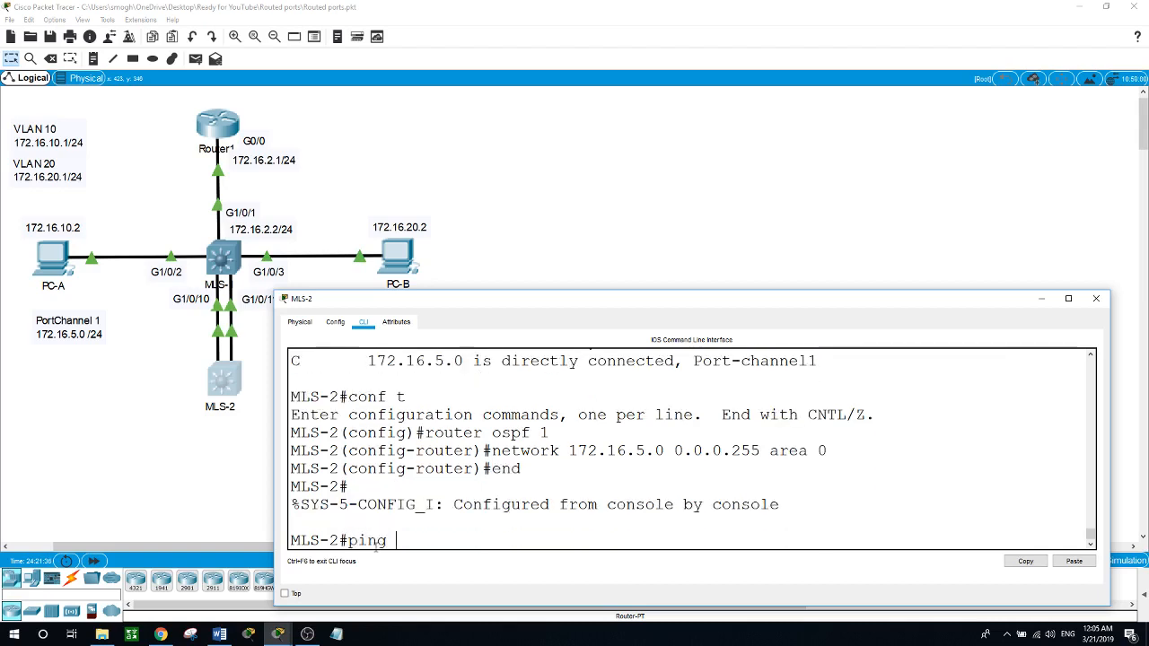
pyautogui.write('172.16.2.1')
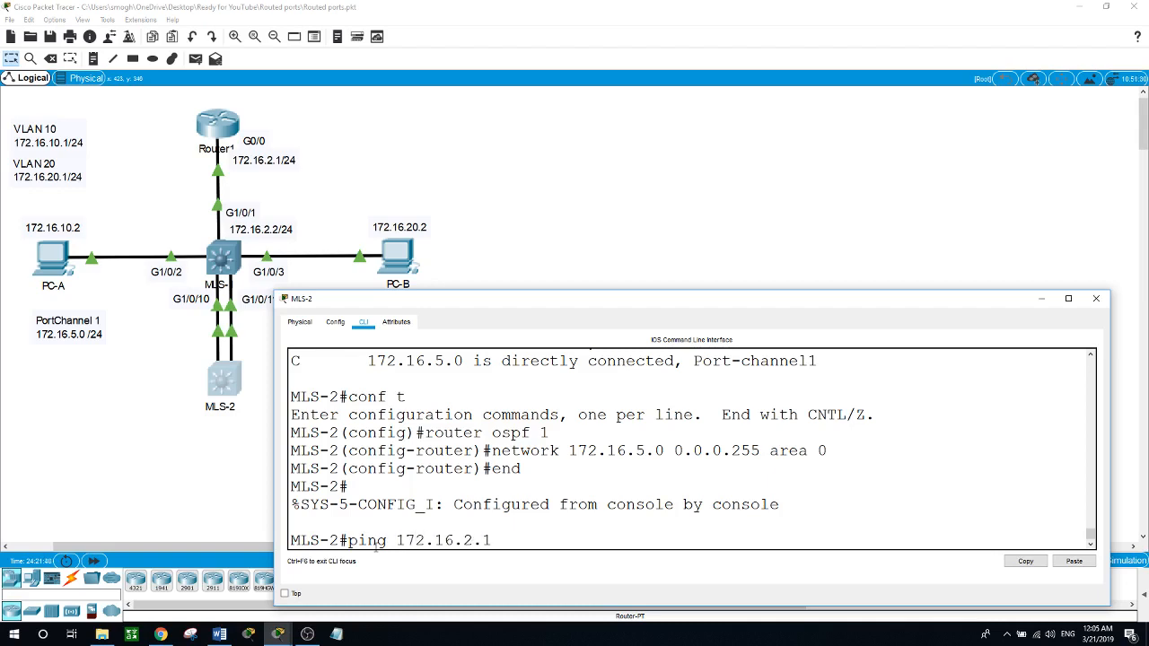
pyautogui.press('Return')
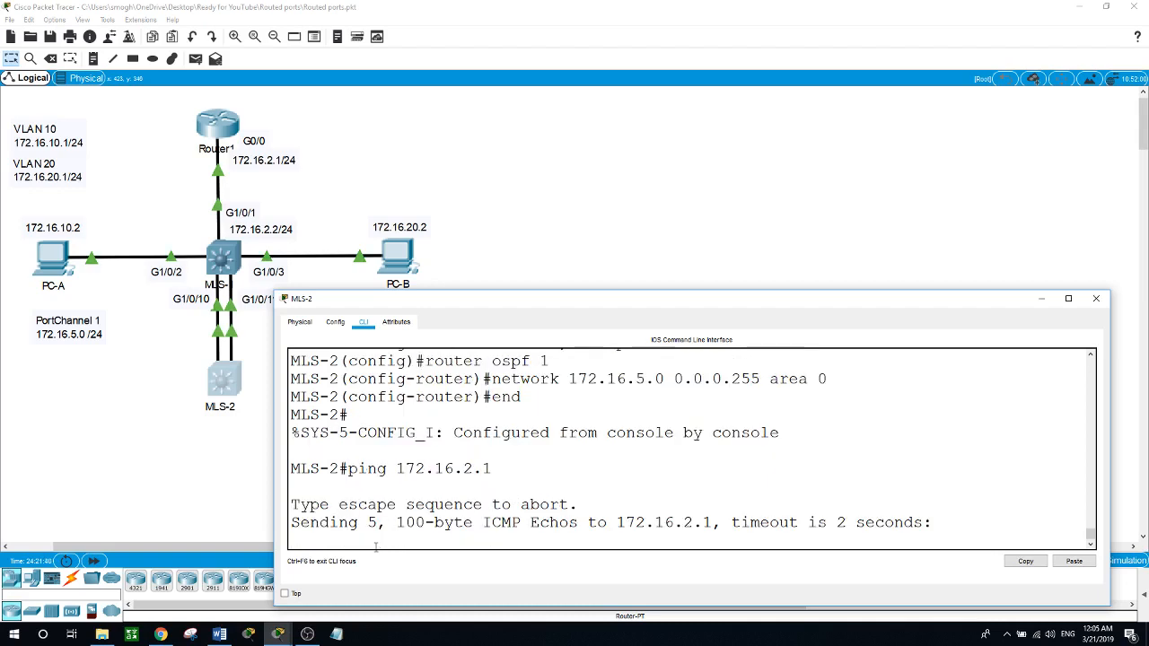
# Step: Open Router1's command line, return to global configuration mode and re-enter OSPF process 1
pyautogui.click(228, 122)
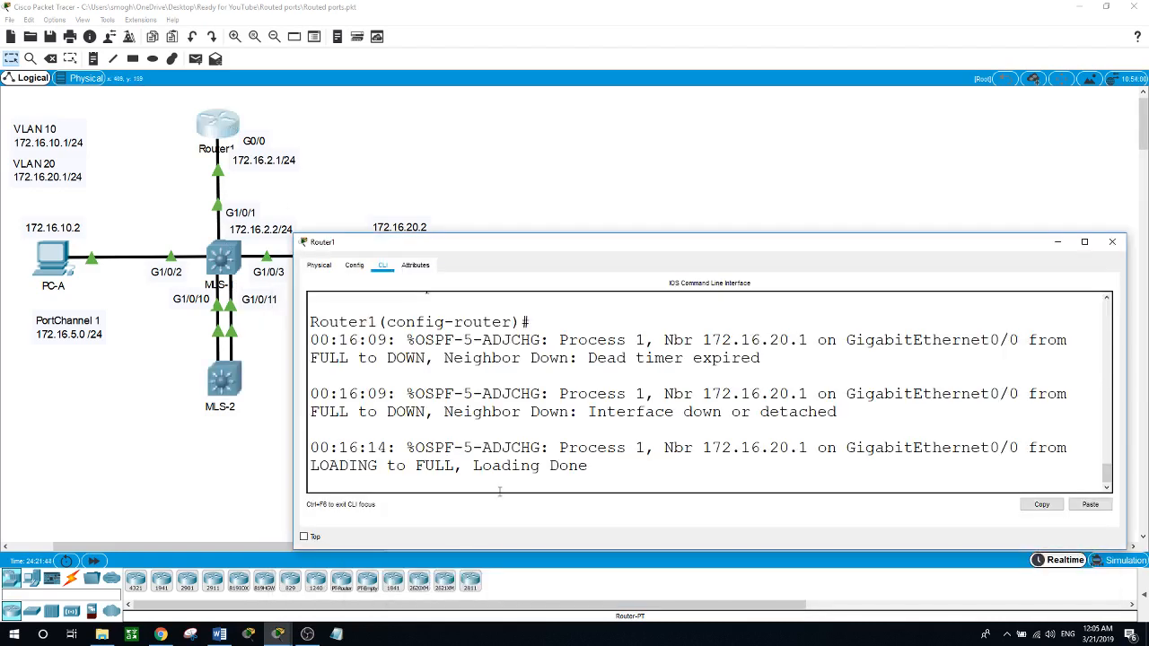
pyautogui.press('Return')
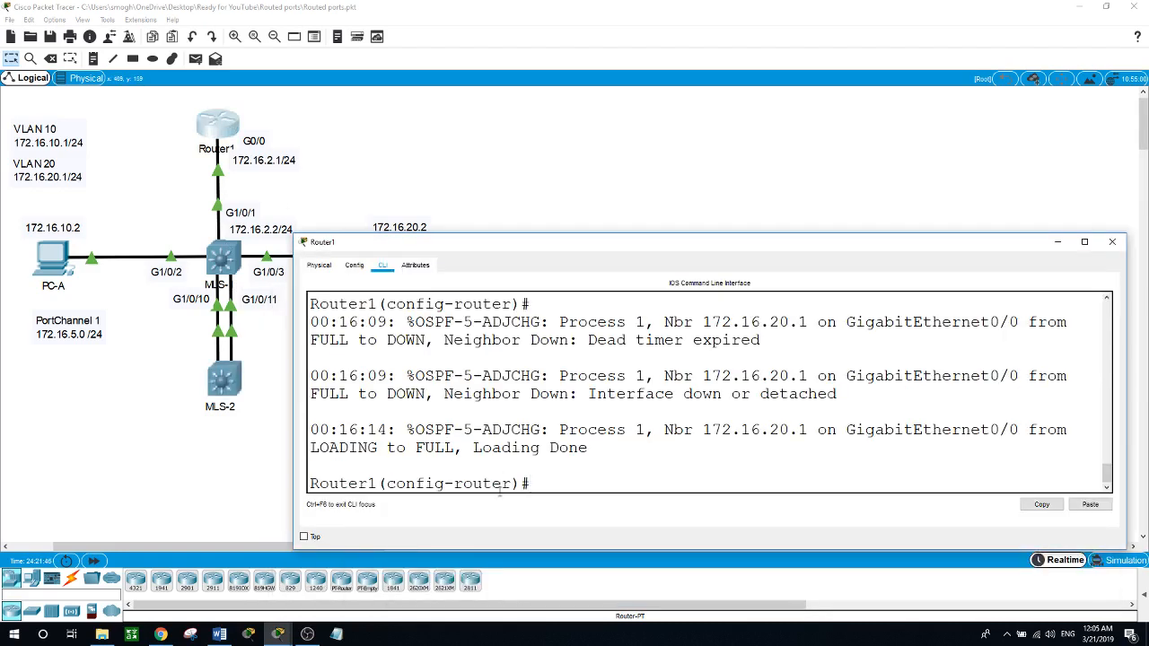
pyautogui.write('exit')
pyautogui.press('Return')
pyautogui.press('Return')
pyautogui.write('rou')
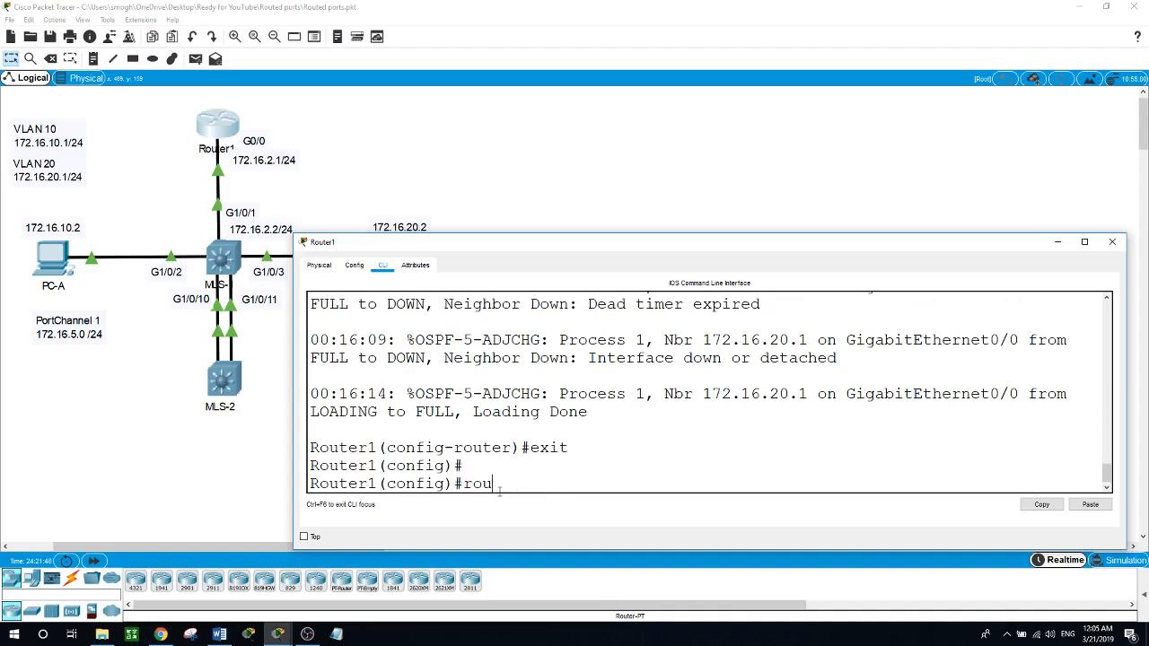
pyautogui.write('ter ospf ')
pyautogui.write('1')
pyautogui.press('Return')
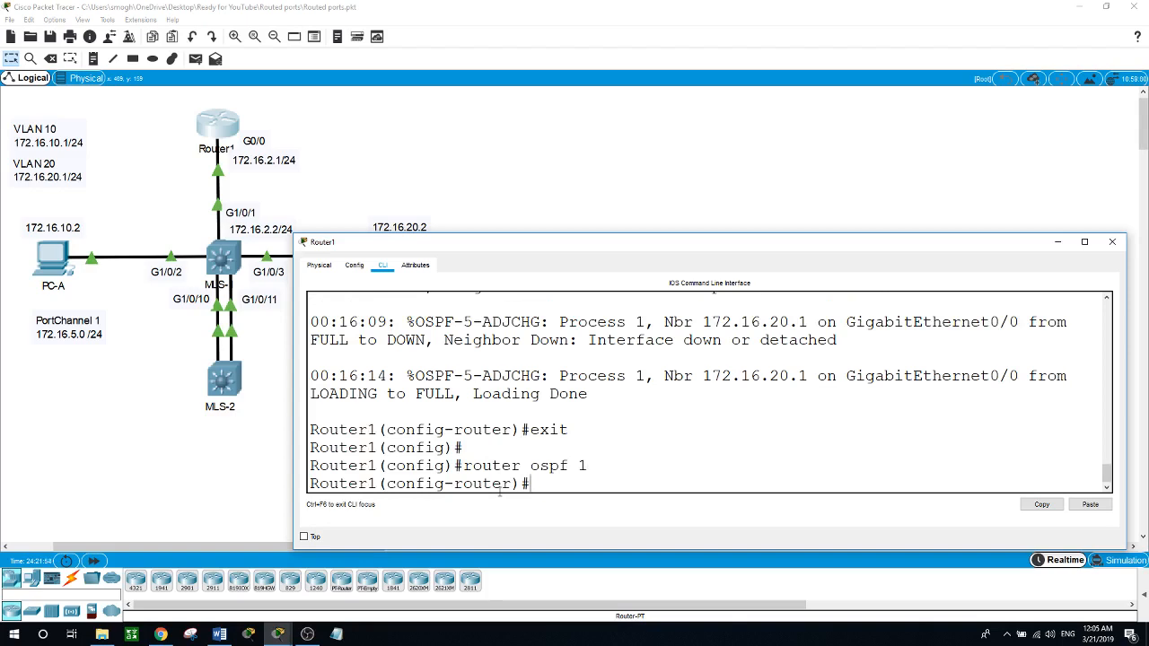
# Step: Add network 172.16.5.0 with wildcard 0.0.0.255 in area 0 to Router1's OSPF process, correcting the misspelled network keyword
pyautogui.write('netowrk 172.16.5.0')
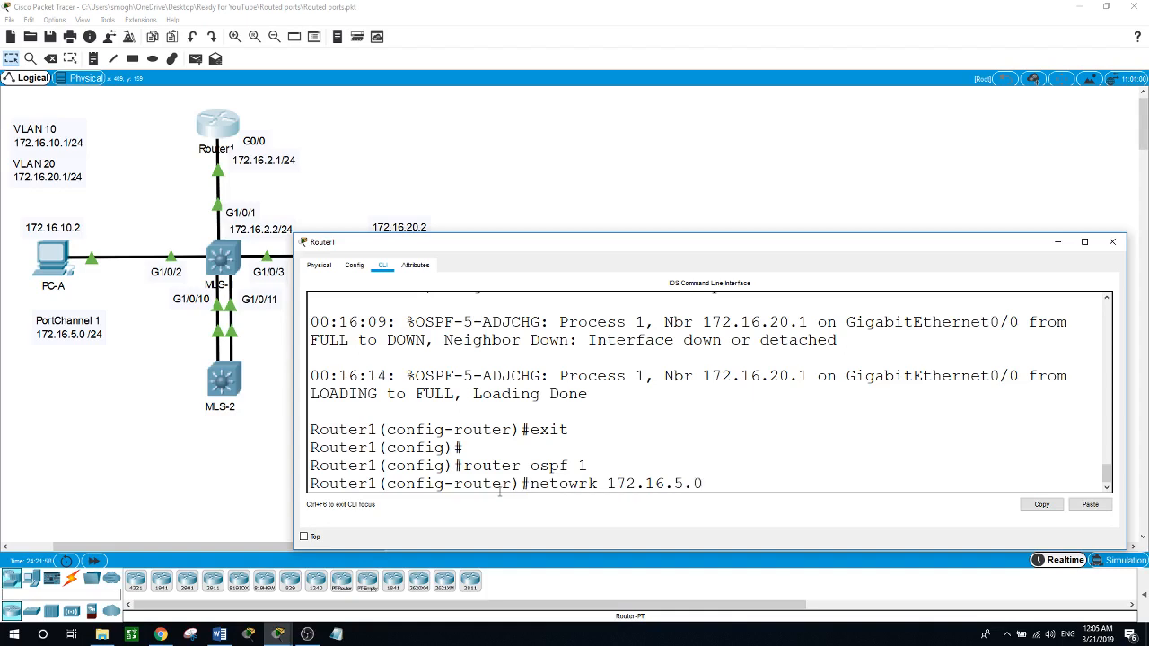
pyautogui.write(' 0.0.0.255 area 0')
pyautogui.press('Return')
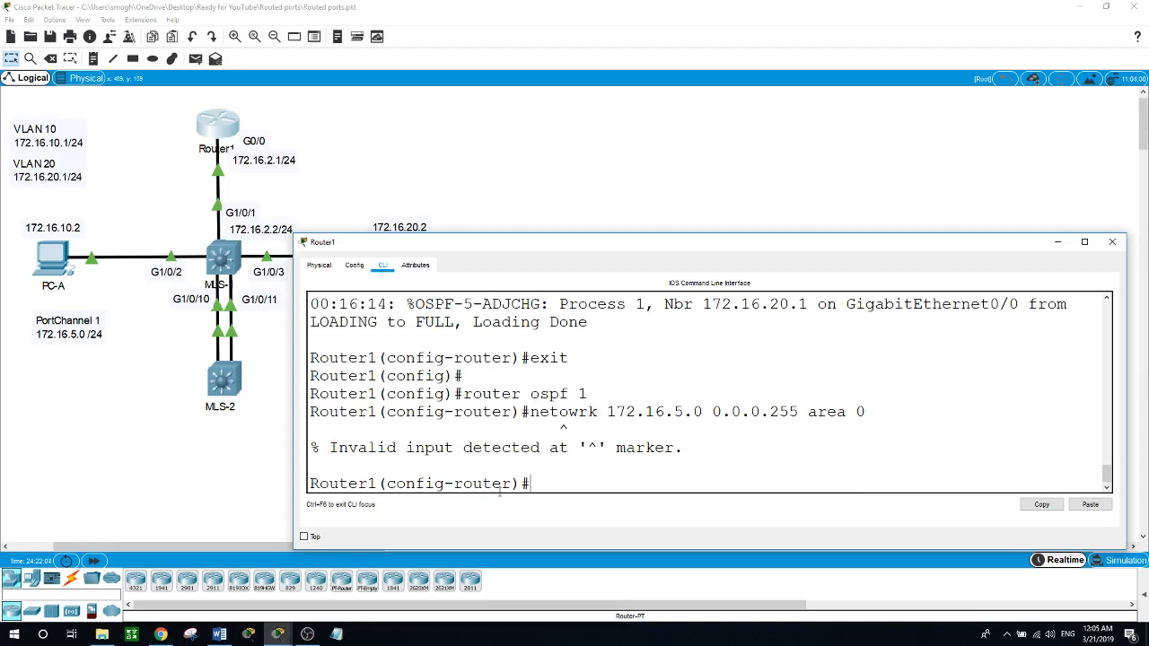
pyautogui.press('Up')
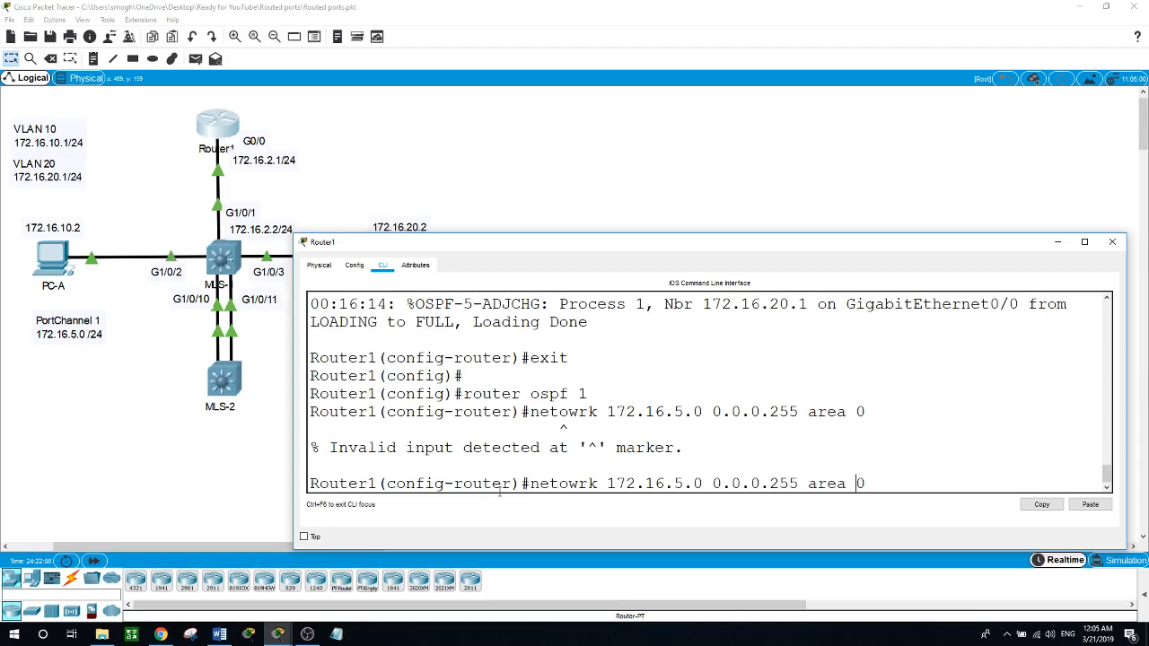
pyautogui.press('Left')
pyautogui.press('Left')
pyautogui.press('Left')
pyautogui.press('Left')
pyautogui.press('Left')
pyautogui.press('Left')
pyautogui.press('Left')
pyautogui.press('Left')
pyautogui.press('Left')
pyautogui.press('Left')
pyautogui.press('Left')
pyautogui.press('Left')
pyautogui.press('BackSpace')
pyautogui.press('BackSpace')
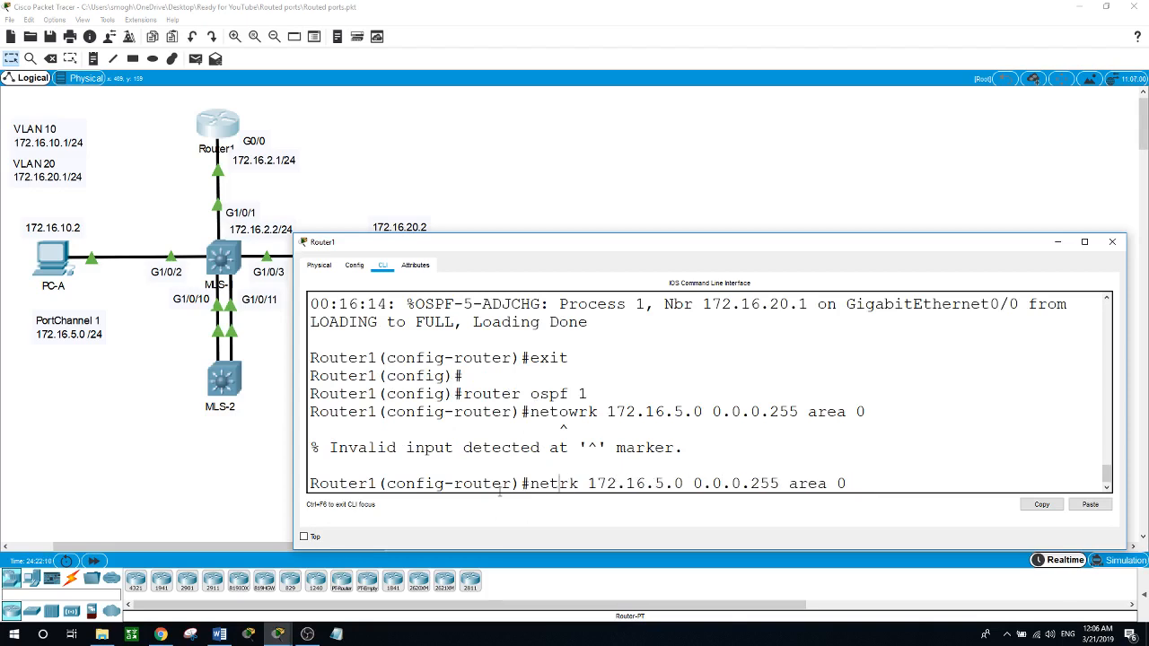
pyautogui.write('wo')
pyautogui.press('Return')
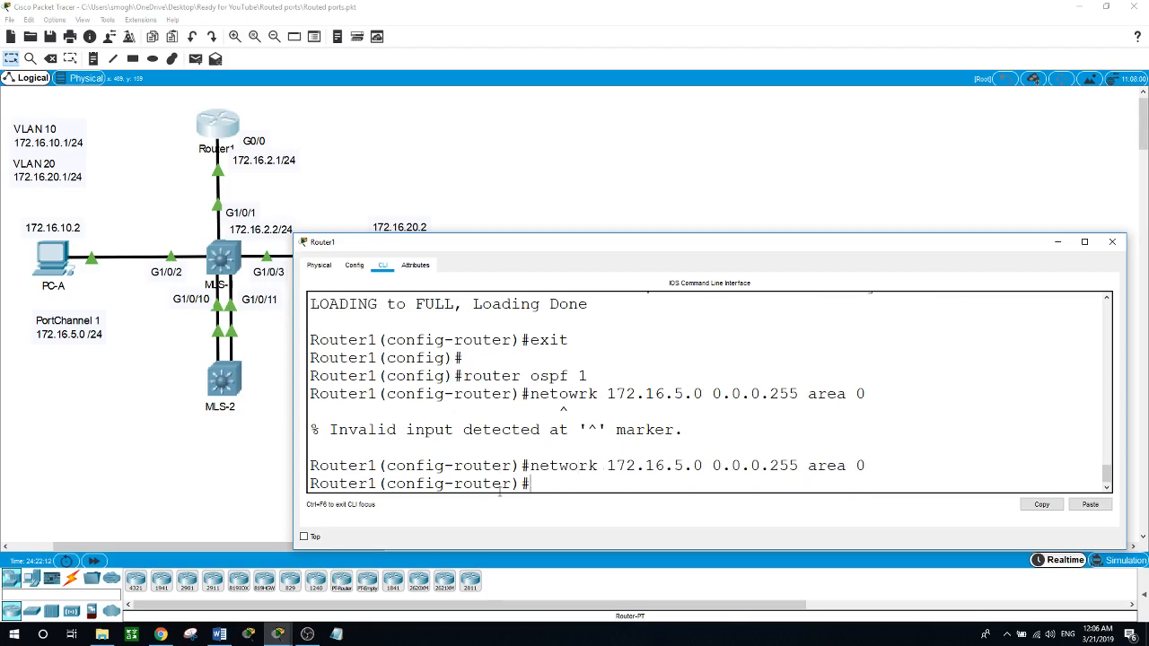
# Step: Leave configuration mode on Router1 and ping 172.16.5.3
pyautogui.write('exit')
pyautogui.press('Return')
pyautogui.write('exit')
pyautogui.press('Return')
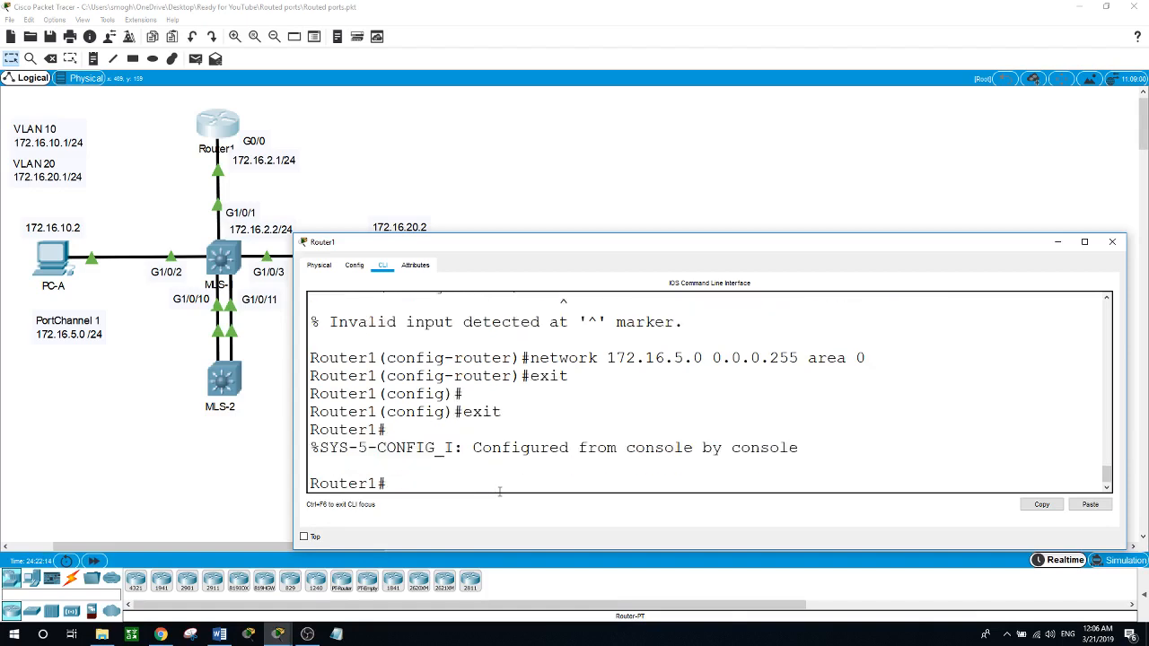
pyautogui.write('ping 172.16.5.')
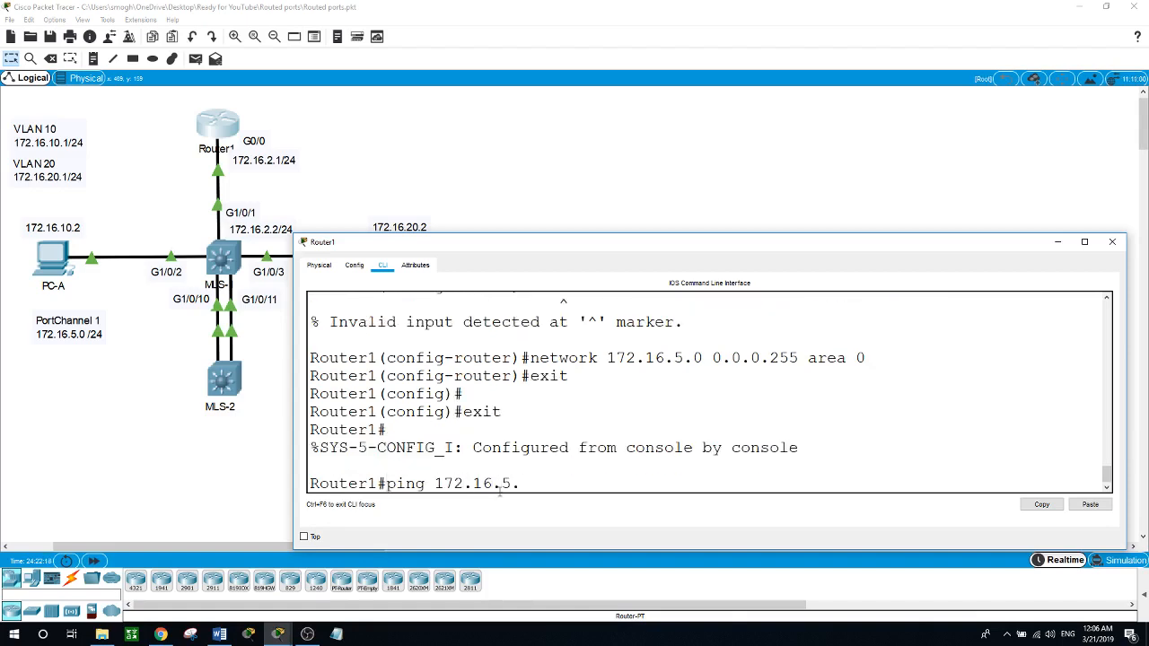
pyautogui.write('3')
pyautogui.press('Return')
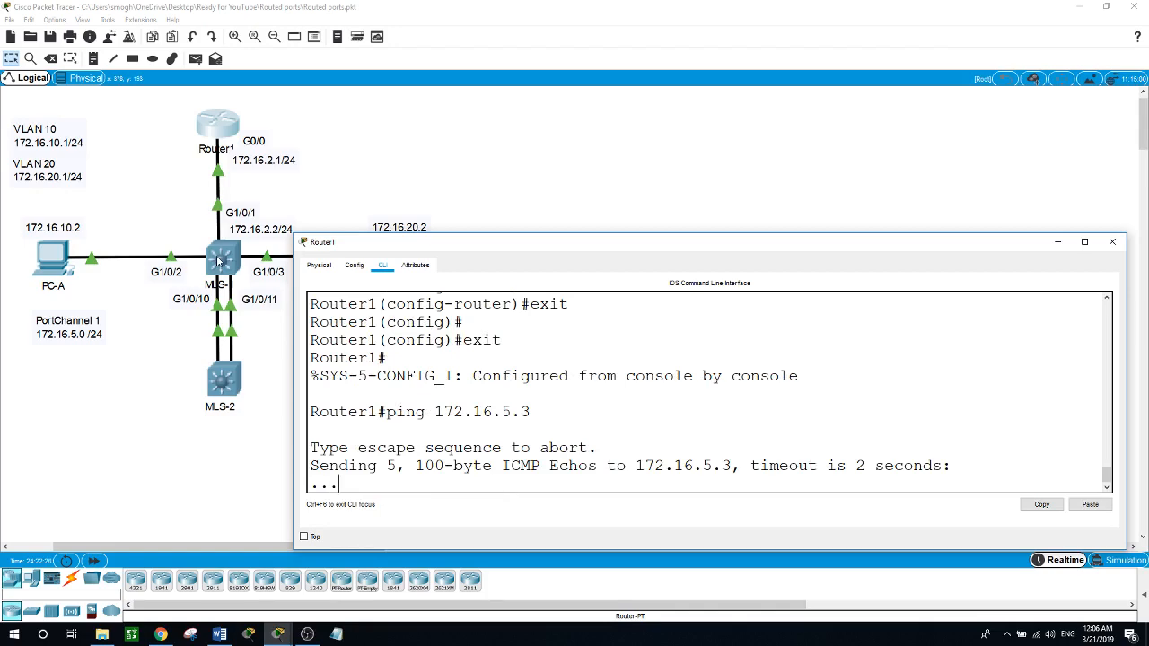
# Step: Open MLS-1's command line, enter global configuration mode and enter OSPF process 1
pyautogui.click(217, 261)
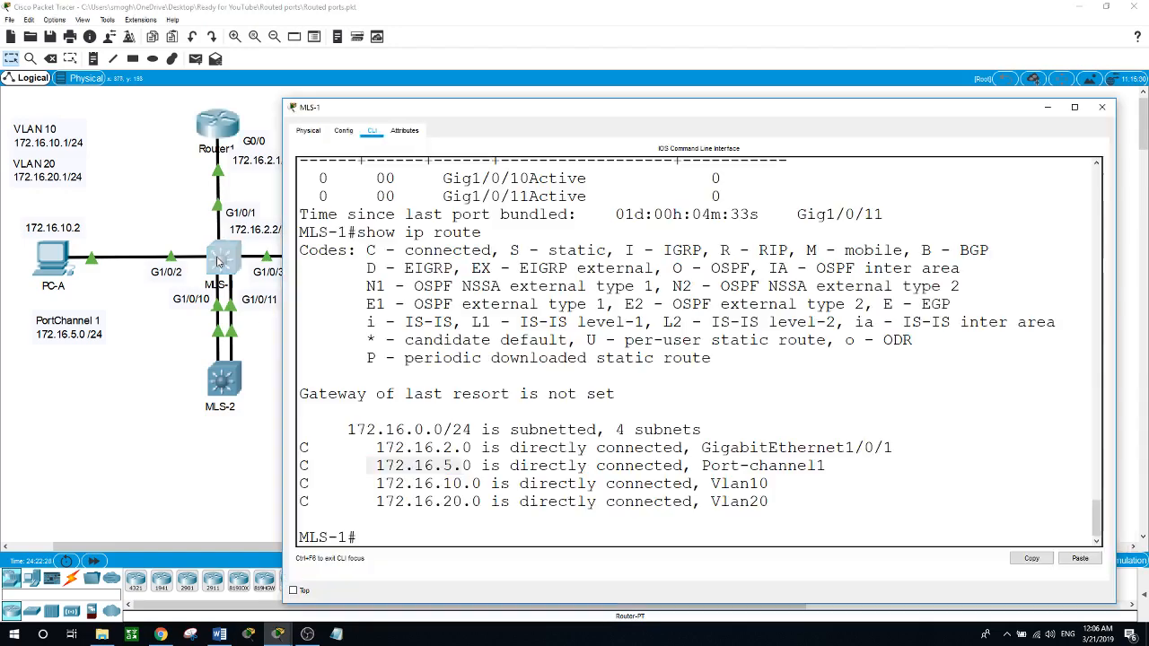
pyautogui.click(390, 534)
pyautogui.write('conf t')
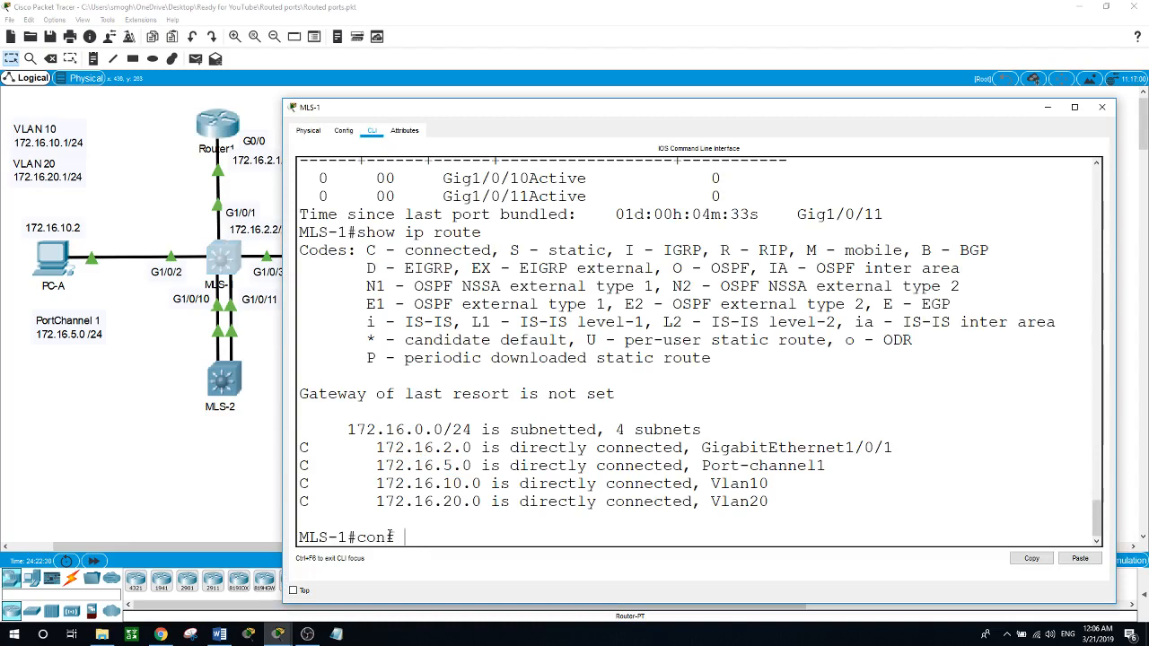
pyautogui.press('Return')
pyautogui.write('router ospf 1')
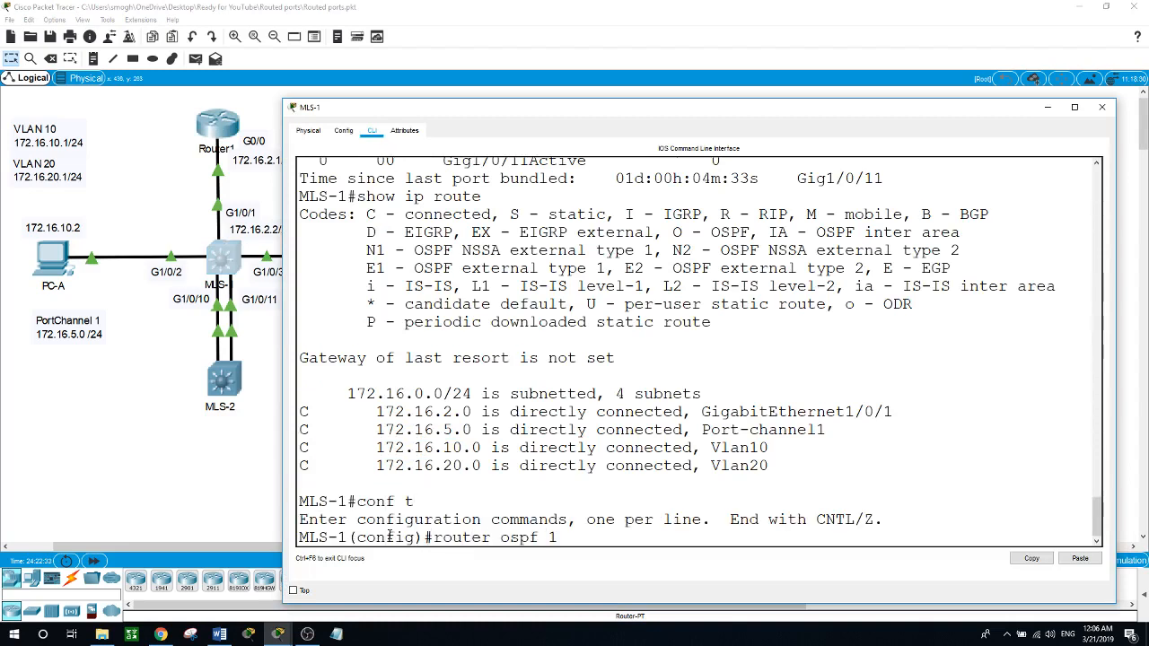
pyautogui.press('Return')
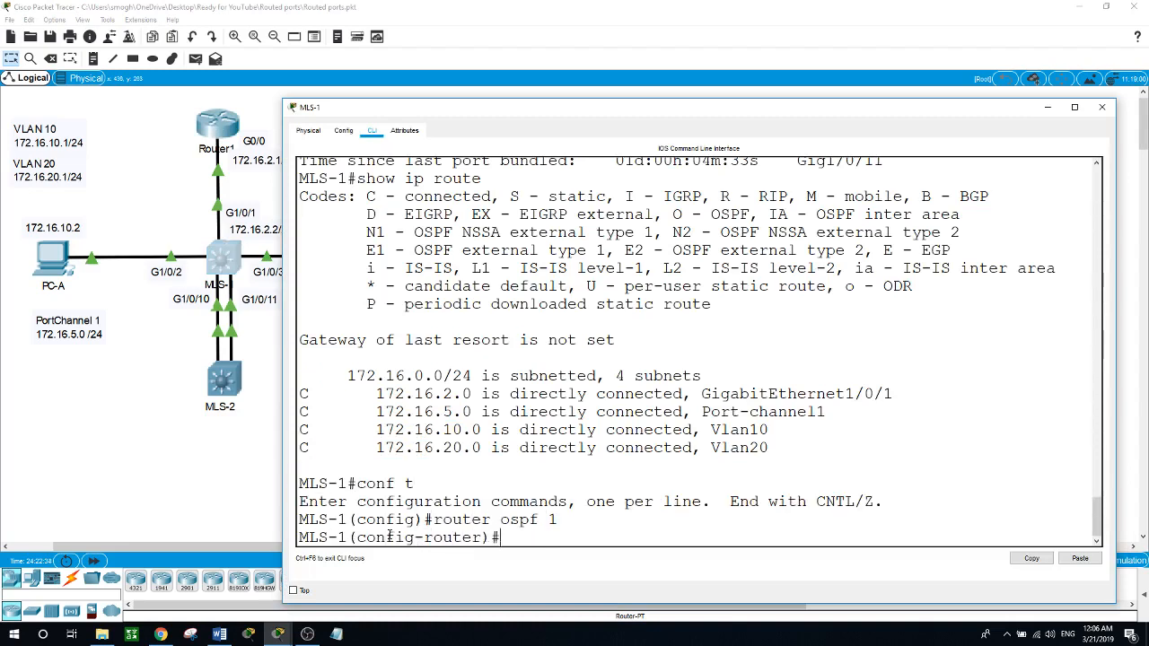
# Step: Add network 172.16.5.0 with wildcard 0.0.0.255 in area 0 to MLS-1's OSPF process and leave configuration mode
pyautogui.write('network 172.16.5.0 0.0.0.25')
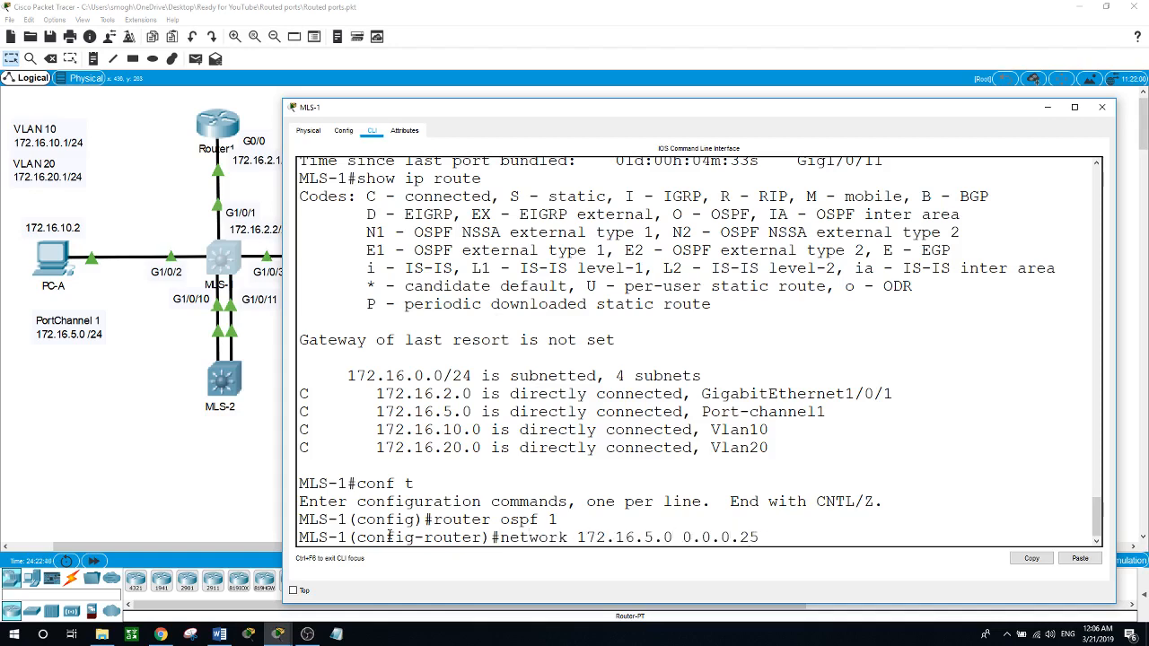
pyautogui.write('5 area ')
pyautogui.write('0')
pyautogui.press('Return')
pyautogui.write('end')
pyautogui.press('Return')
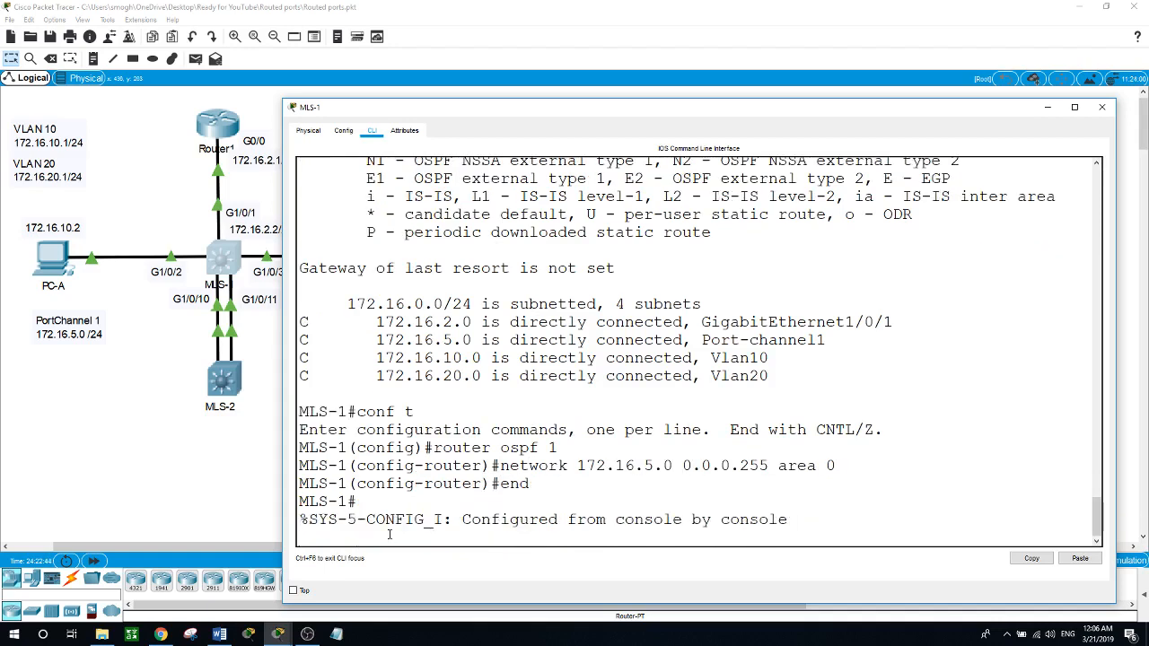
pyautogui.press('Return')
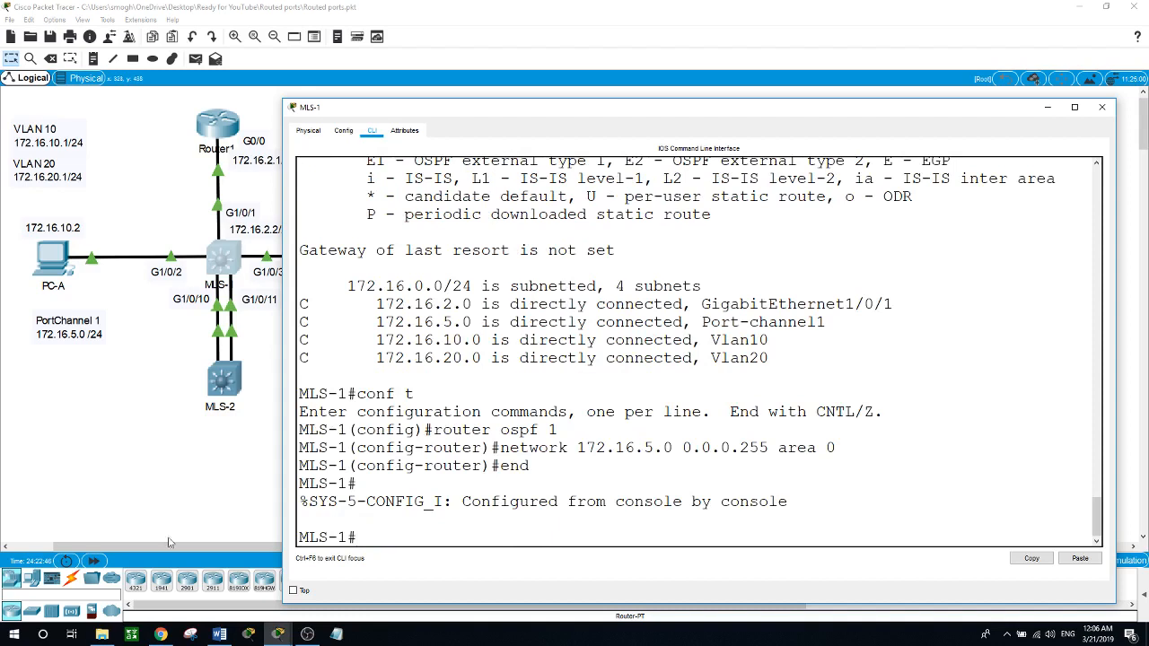
# Step: Ping 172.16.2.1 from MLS-2, check the OSPF adjacency message and repeat the ping
pyautogui.click(231, 404)
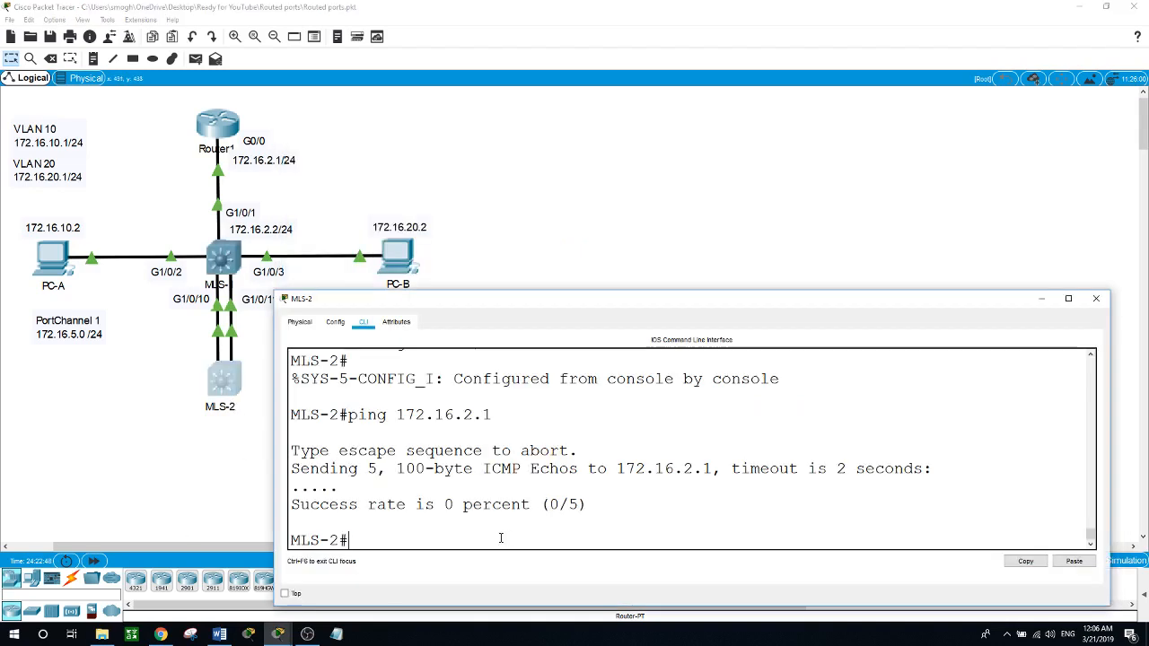
pyautogui.press('Up')
pyautogui.press('Return')
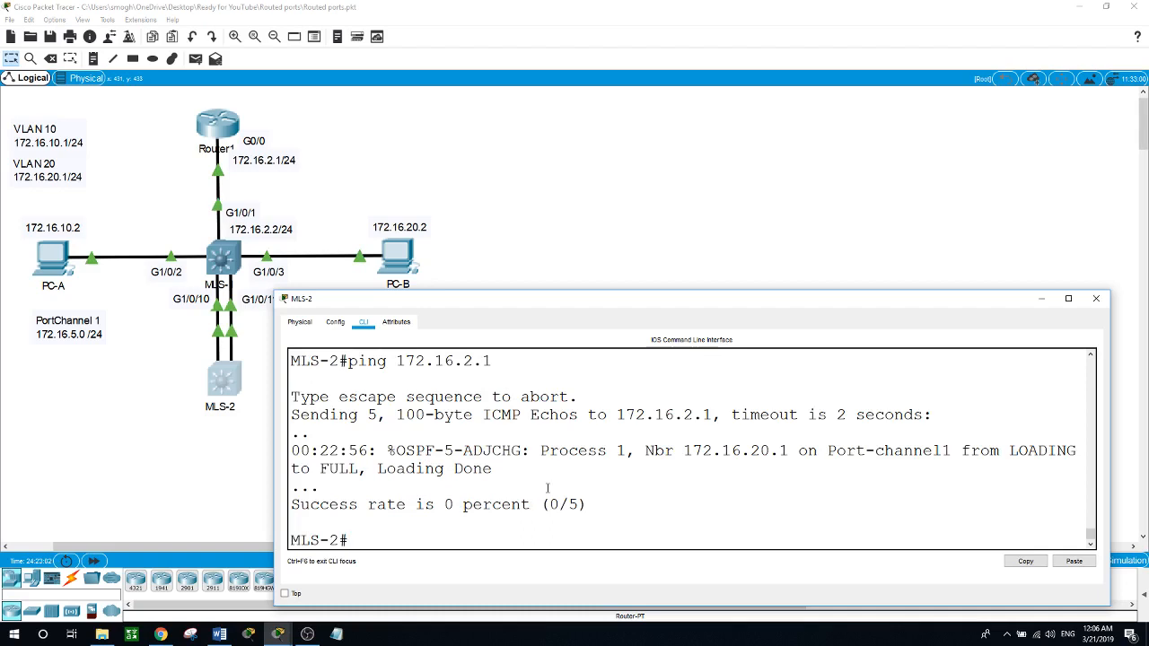
pyautogui.moveTo(539, 451); pyautogui.dragTo(655, 450)
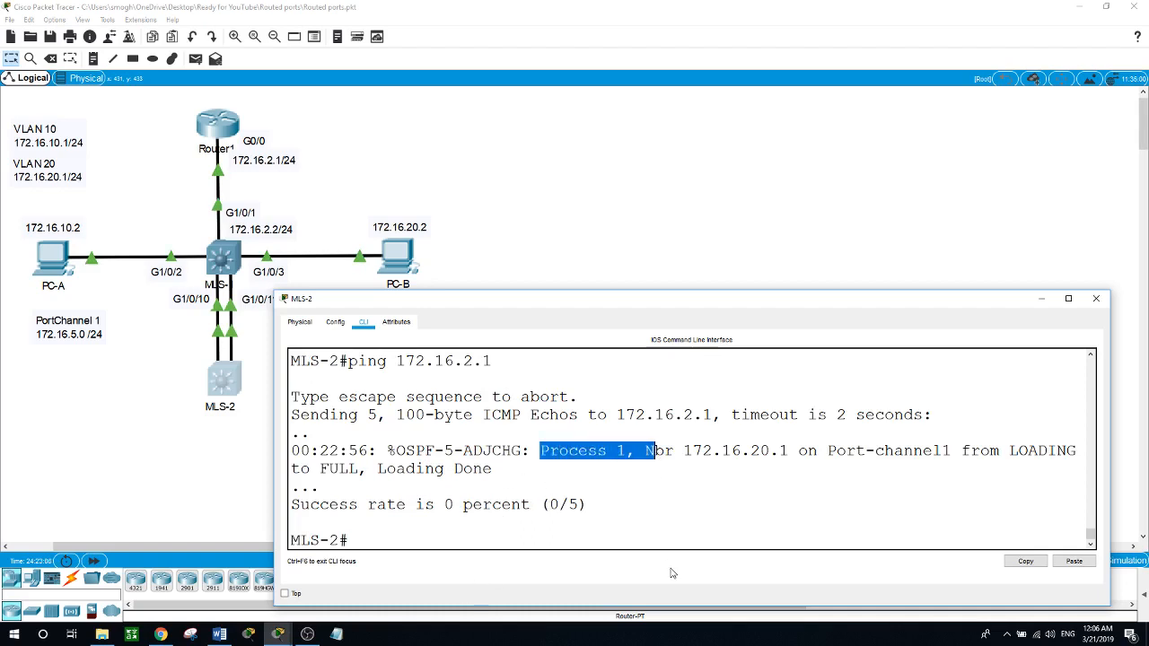
pyautogui.press('Up')
pyautogui.press('Return')
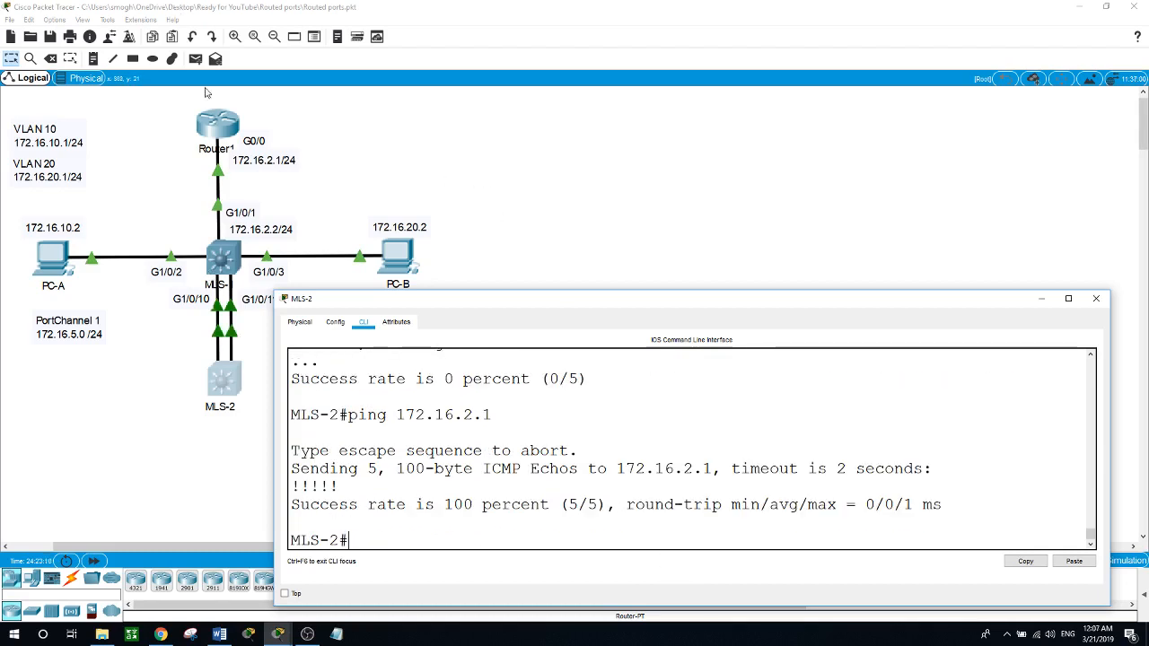
# Step: Return to Router1's command line and ping 172.16.5.3 again
pyautogui.click(214, 122)
pyautogui.click(213, 121)
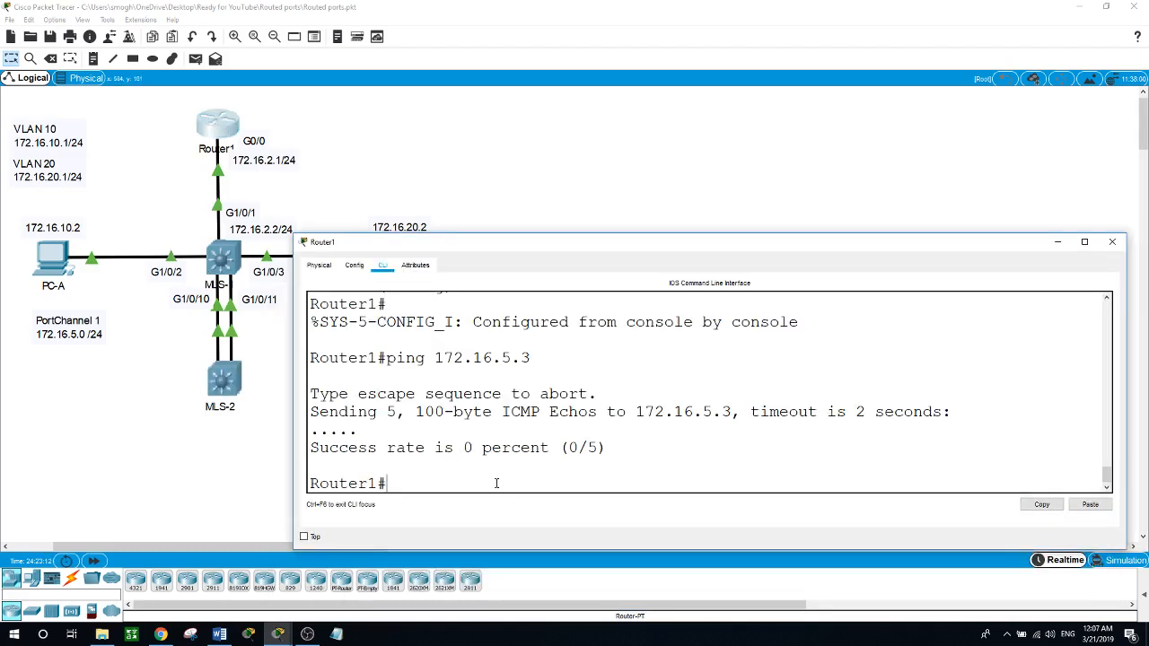
pyautogui.press('Up')
pyautogui.press('Return')
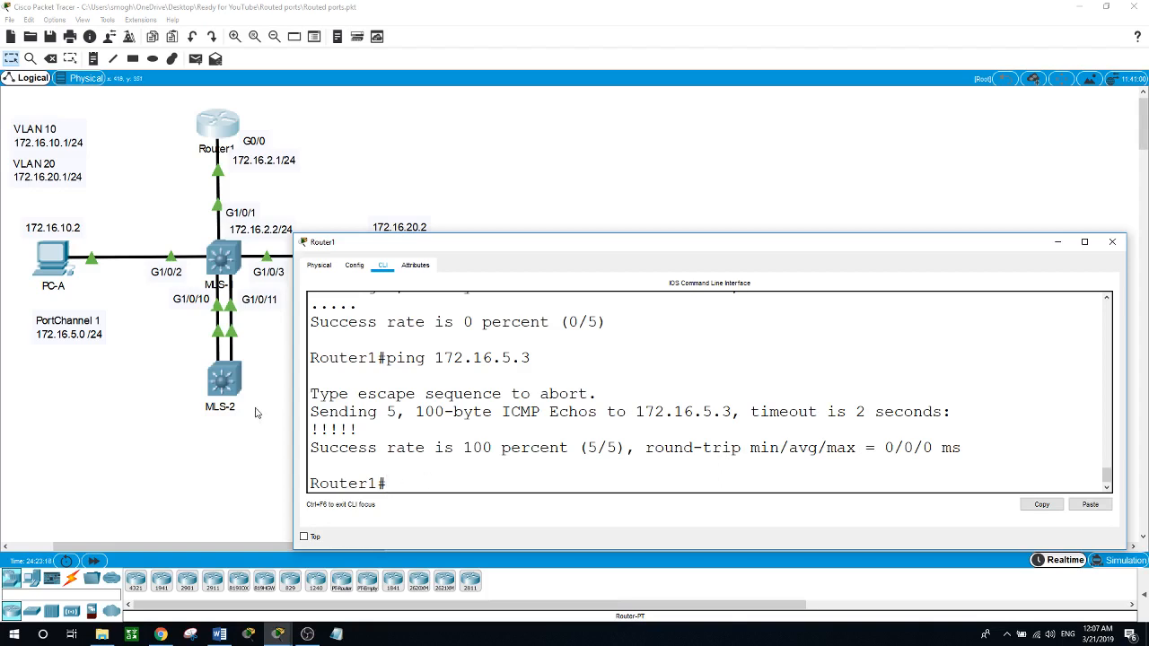
# Step: Return to MLS-2's command line and ping 172.16.20.3
pyautogui.click(223, 381)
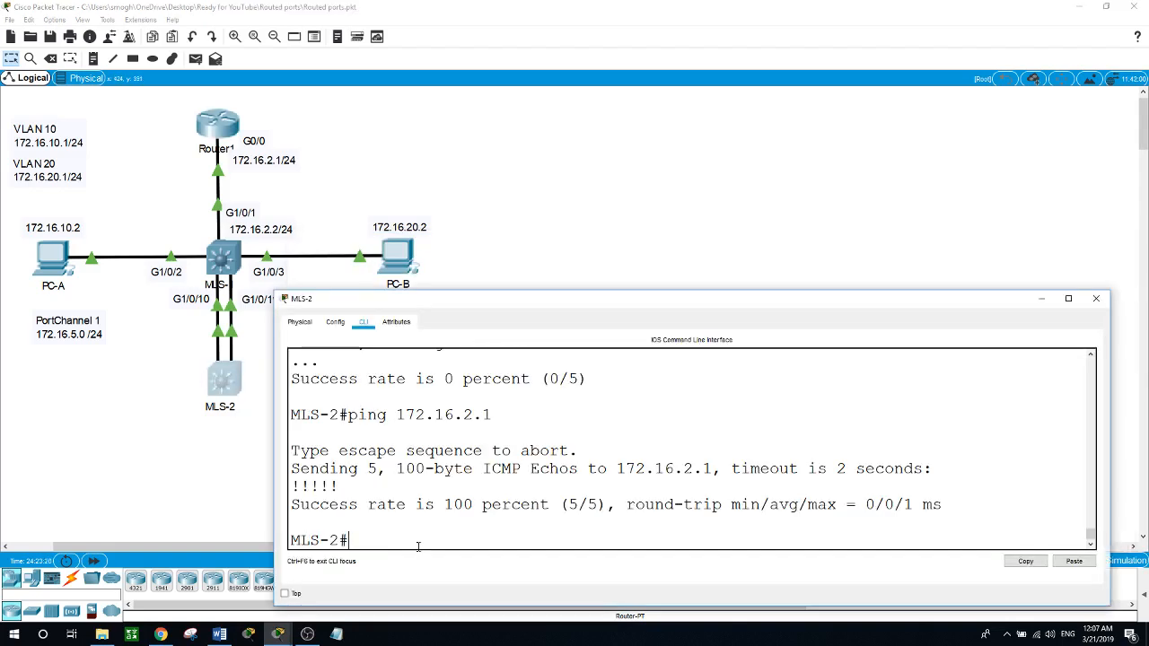
pyautogui.write('ping 172.16.20.3')
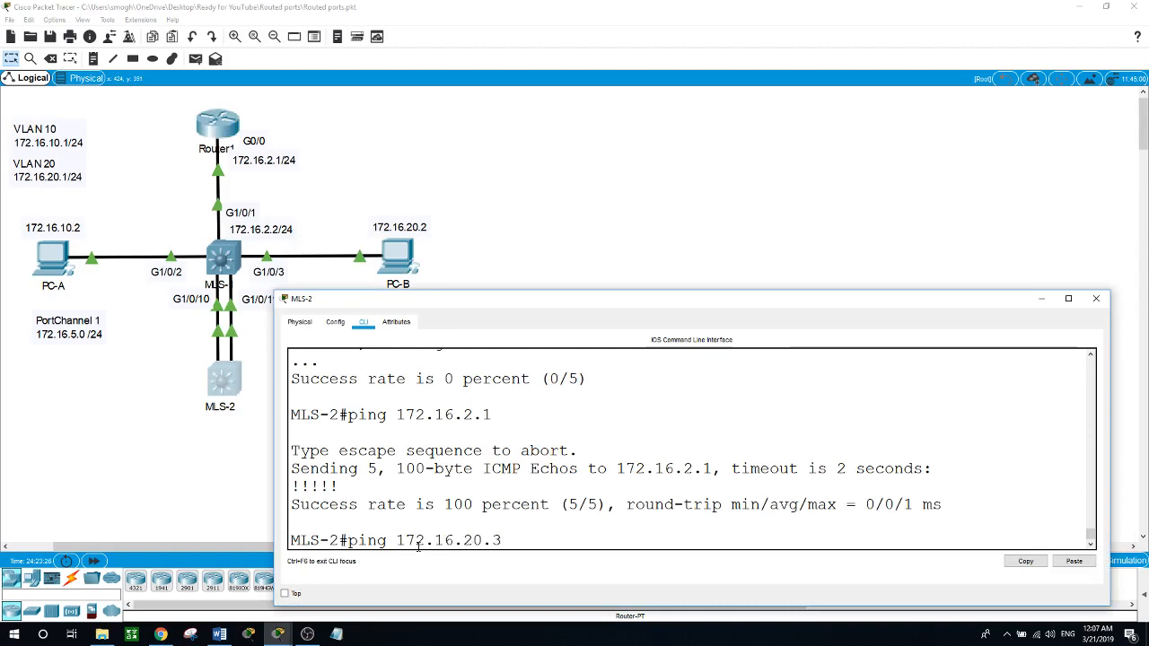
pyautogui.press('Return')
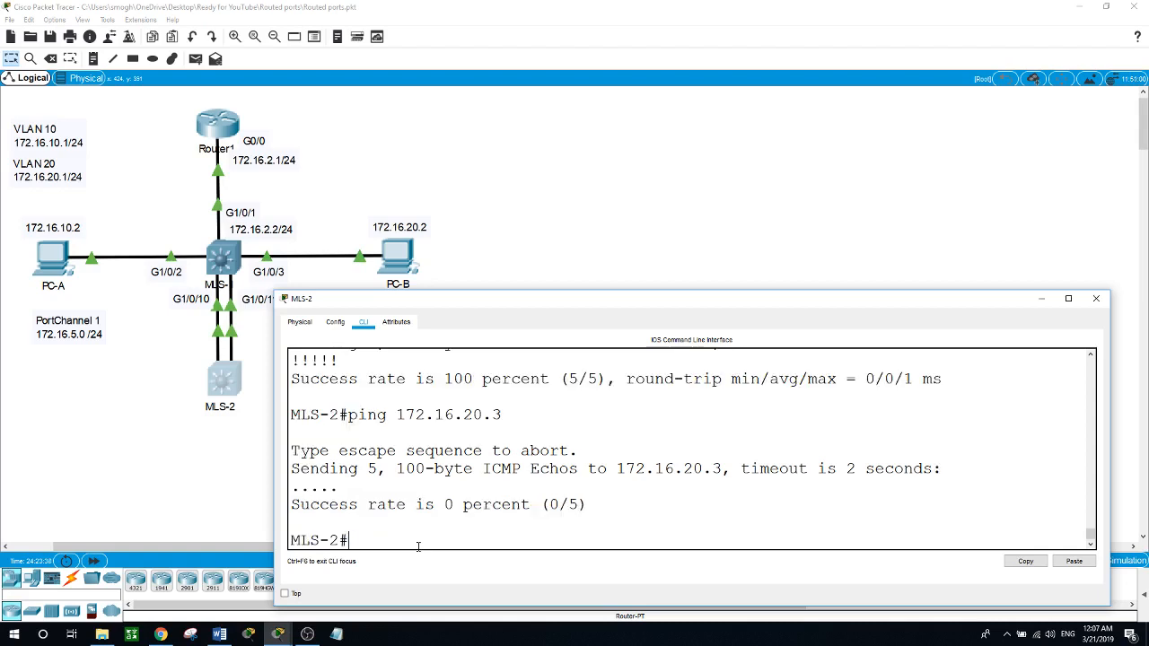
# Step: Ping PC-B at 172.16.20.2 from MLS-2 twice
pyautogui.press('Up')
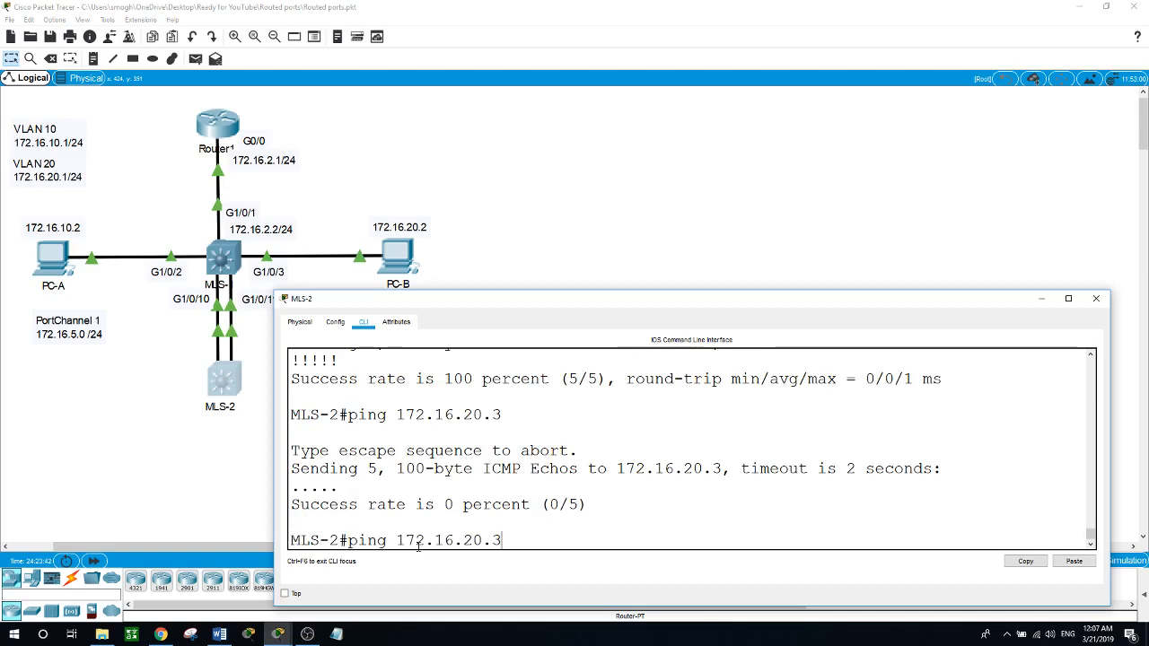
pyautogui.press('BackSpace')
pyautogui.write('2')
pyautogui.press('Return')
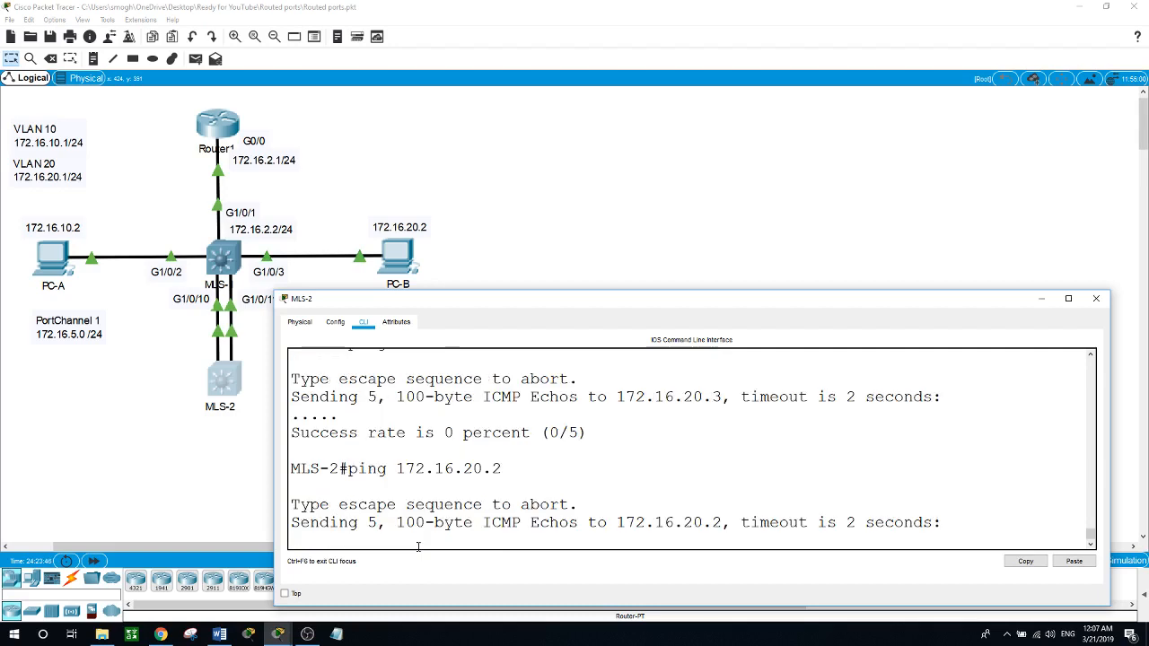
pyautogui.press('Up')
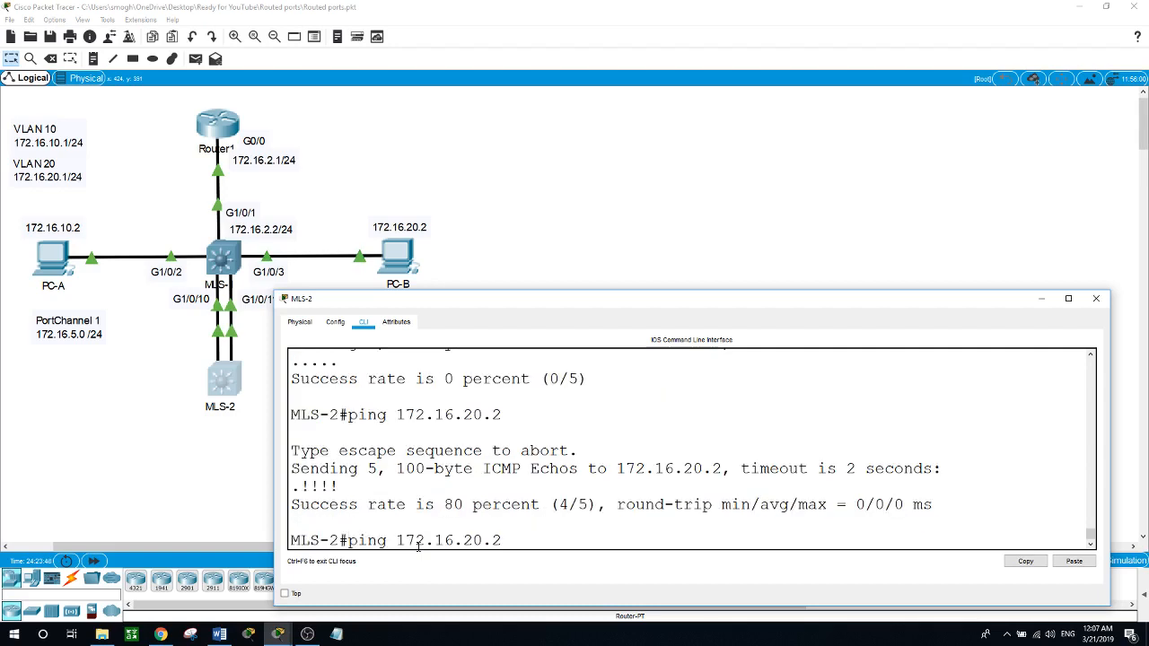
pyautogui.press('Return')
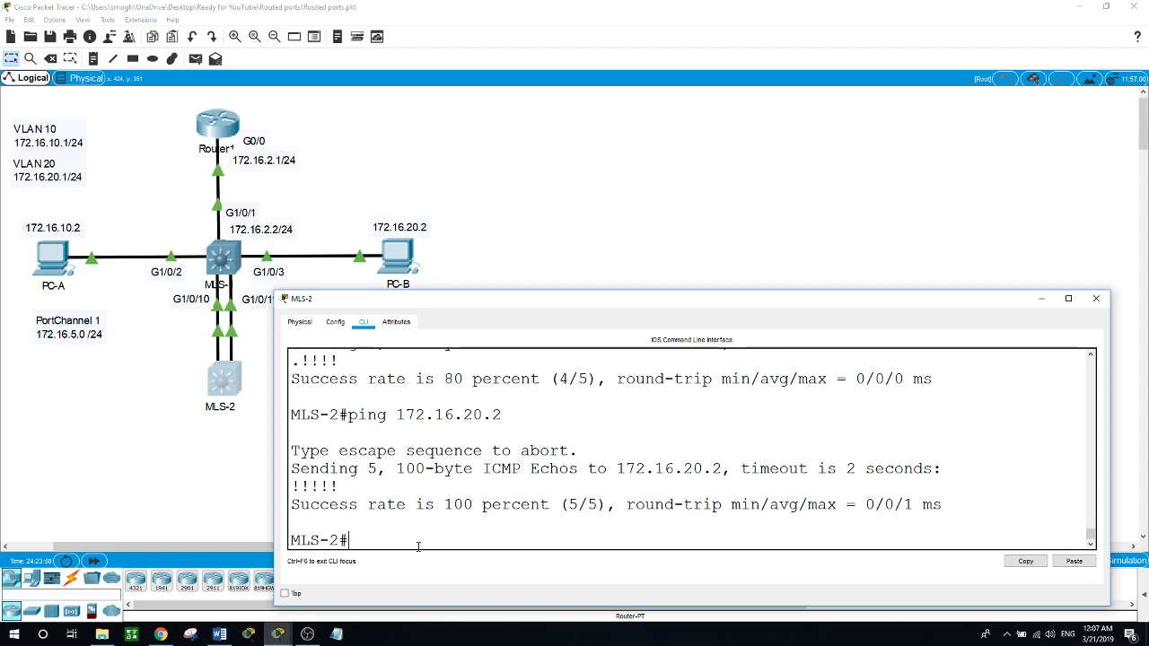
# Step: Ping PC-A at 172.16.10.2 from MLS-2 twice, then return to the network topology
pyautogui.press('Up')
pyautogui.press('BackSpace')
pyautogui.press('BackSpace')
pyautogui.press('BackSpace')
pyautogui.press('BackSpace')
pyautogui.write('10.2')
pyautogui.press('Return')
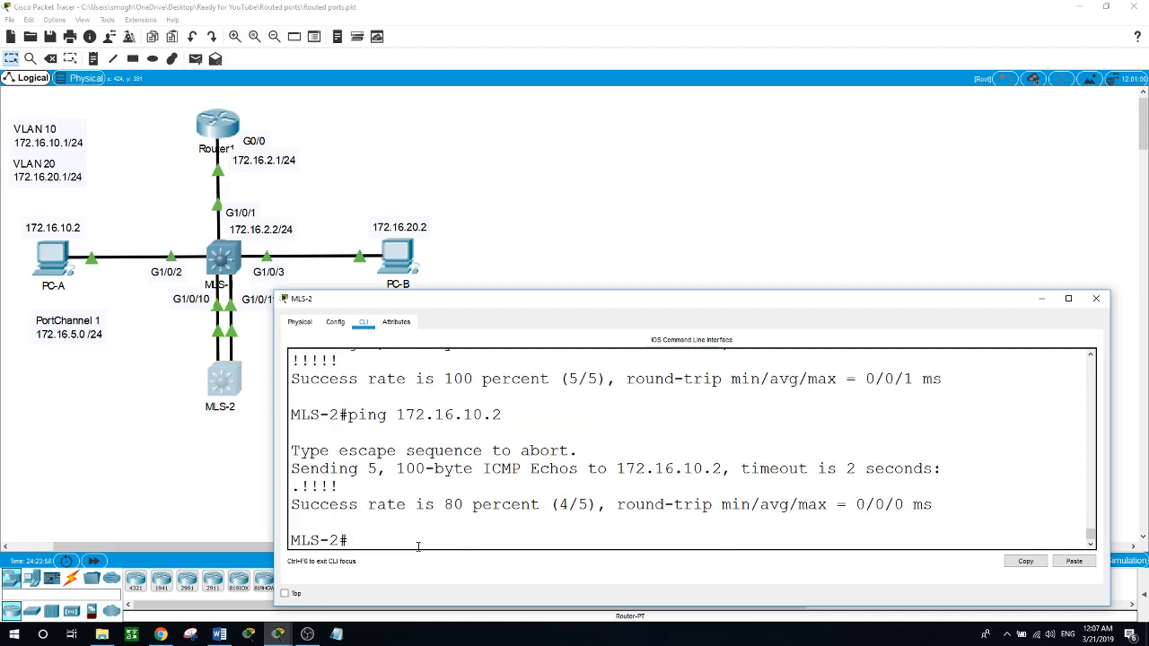
pyautogui.press('Up')
pyautogui.press('Return')
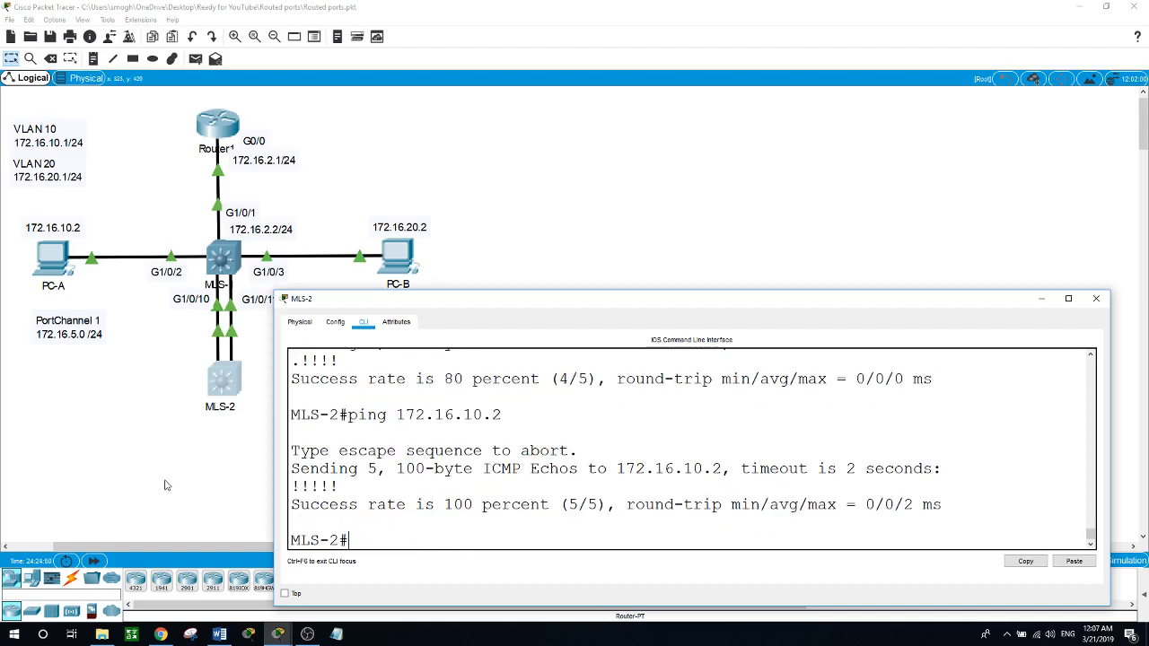
pyautogui.click(164, 485)
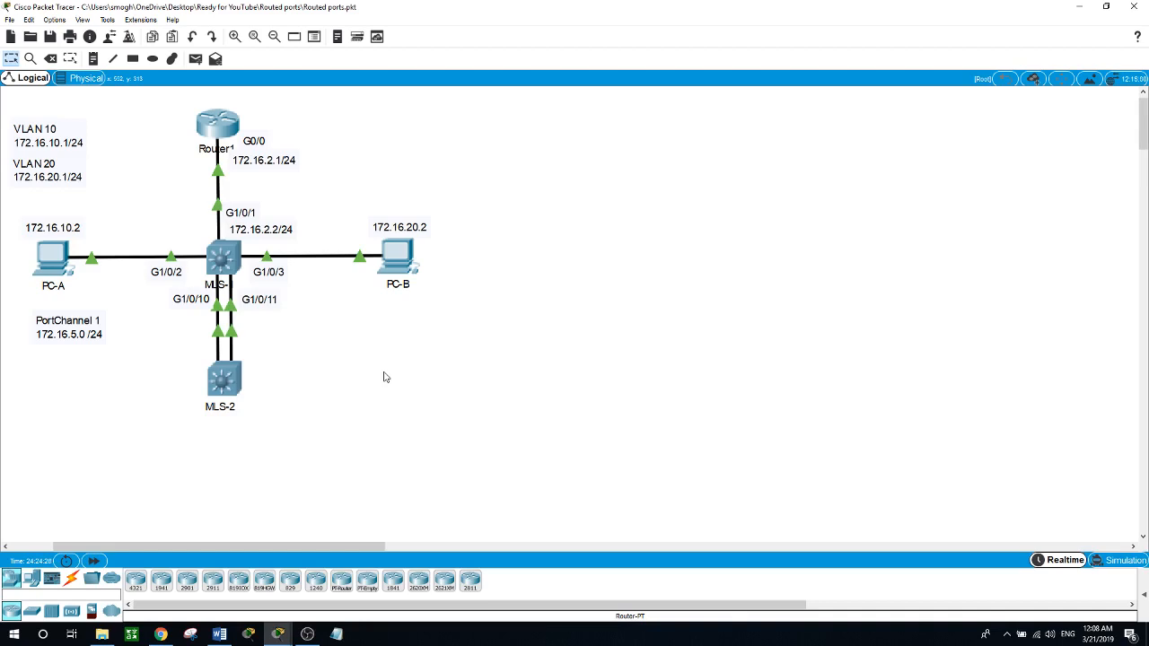
pyautogui.click(306, 634)
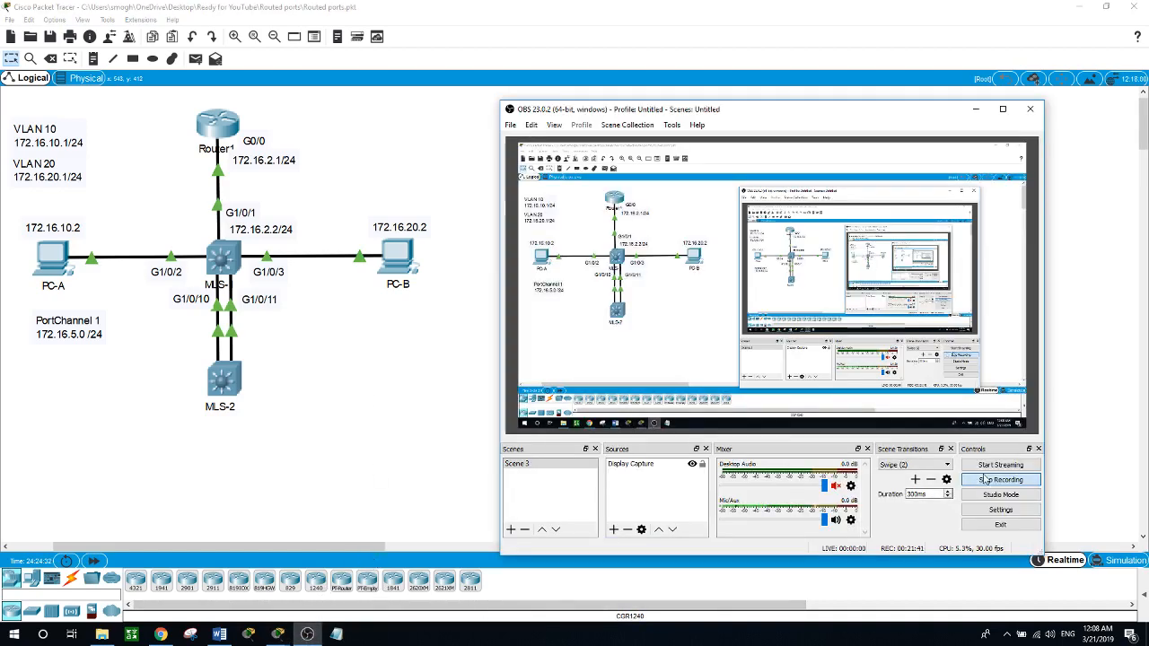